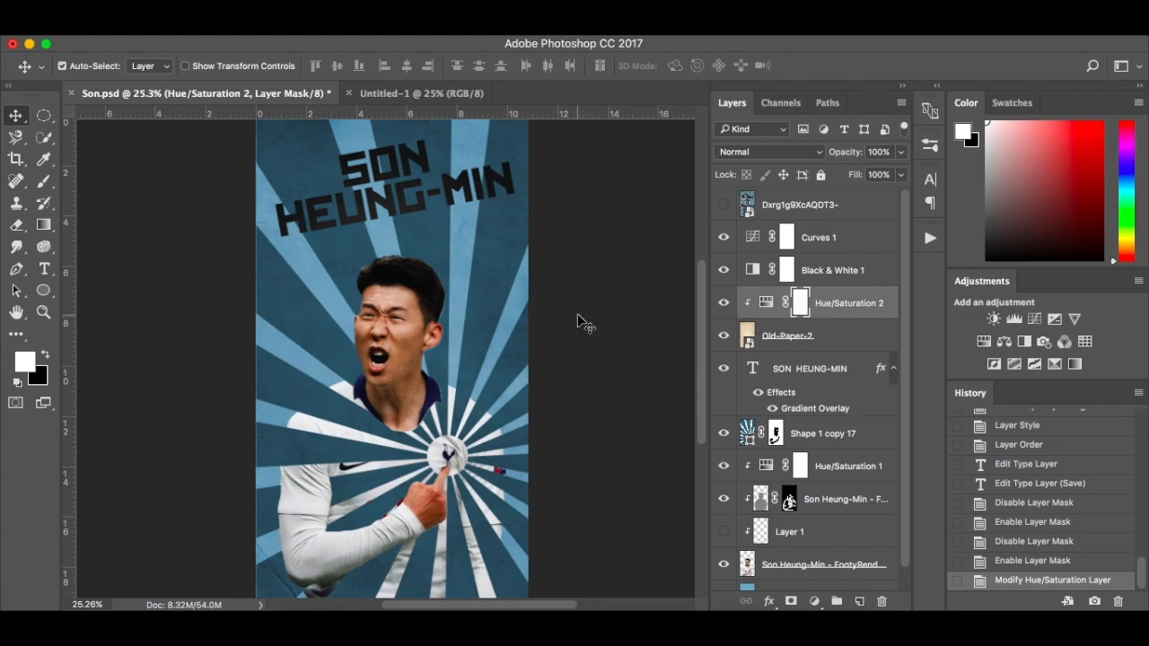
Set the foreground color to #7ba9c2 and fill the Background layer of the blank Untitled-1 document with it
{"action": "left_click", "coordinate": [436, 94]}
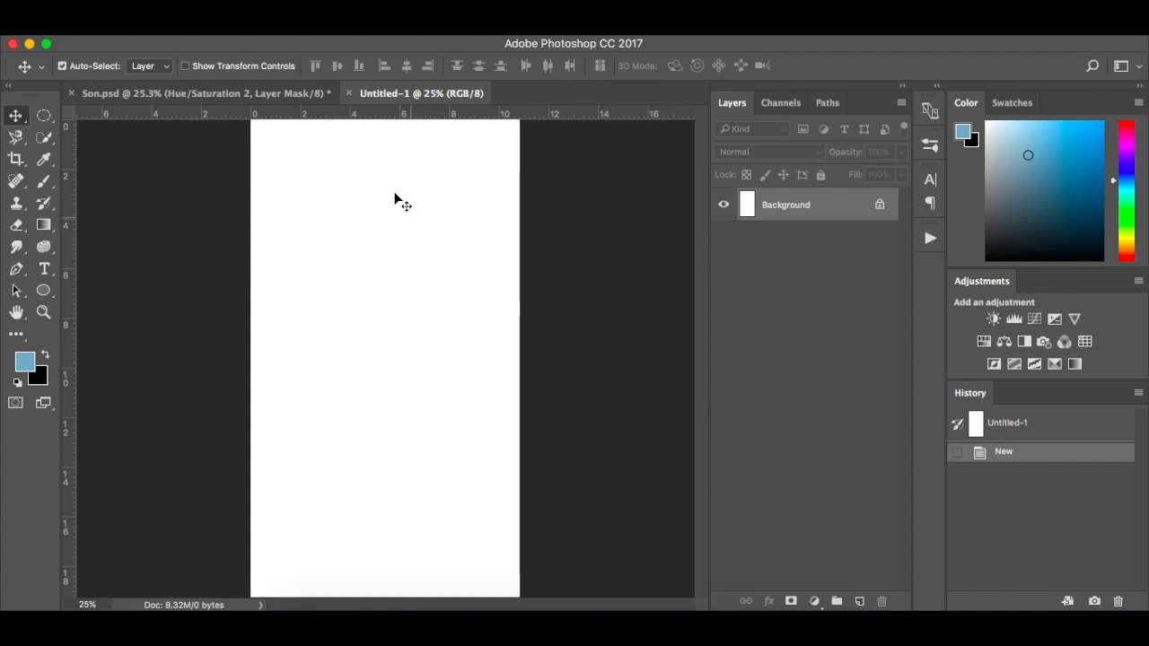
{"action": "left_click", "coordinate": [25, 363]}
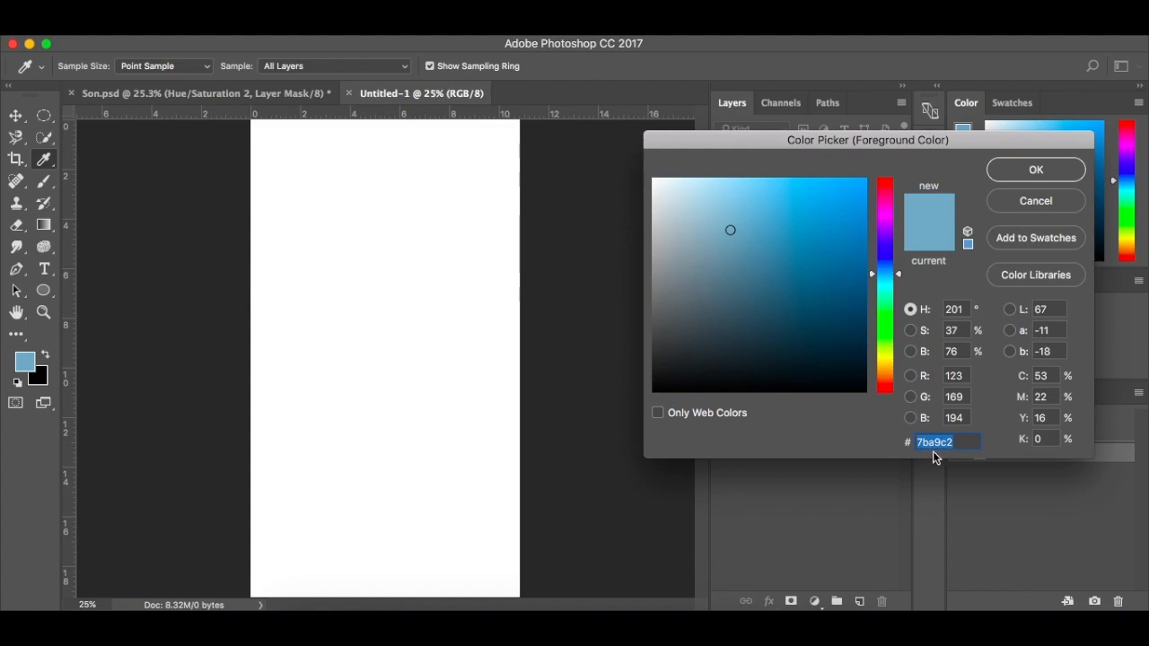
{"action": "left_click", "coordinate": [1014, 175]}
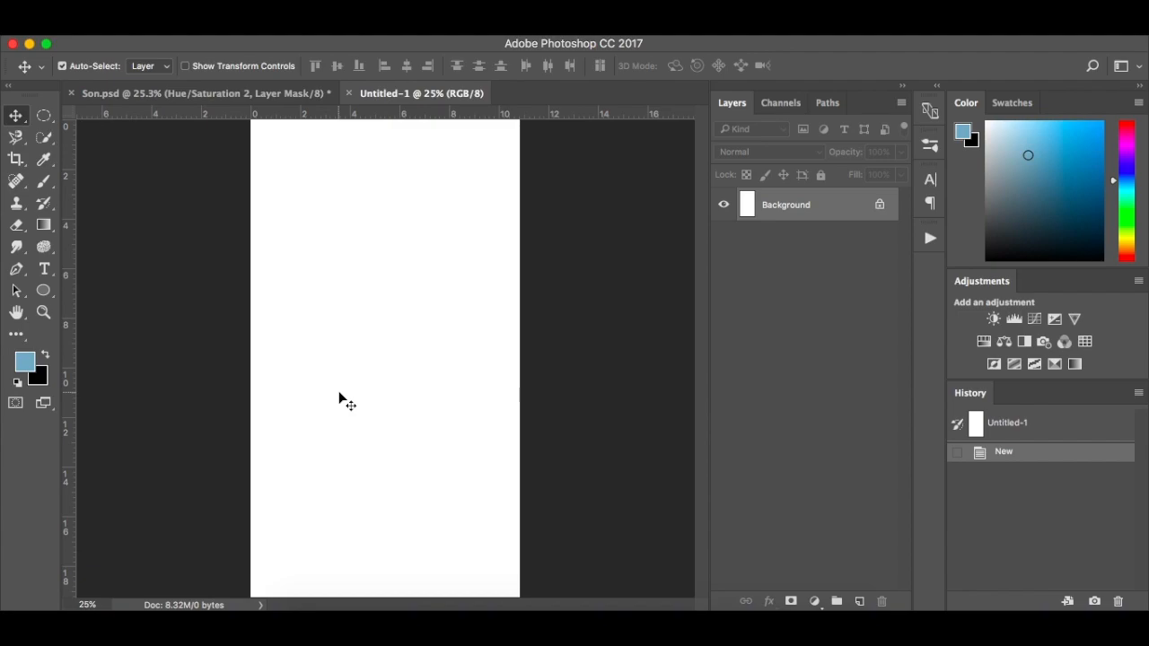
{"action": "key", "text": "alt+BackSpace"}
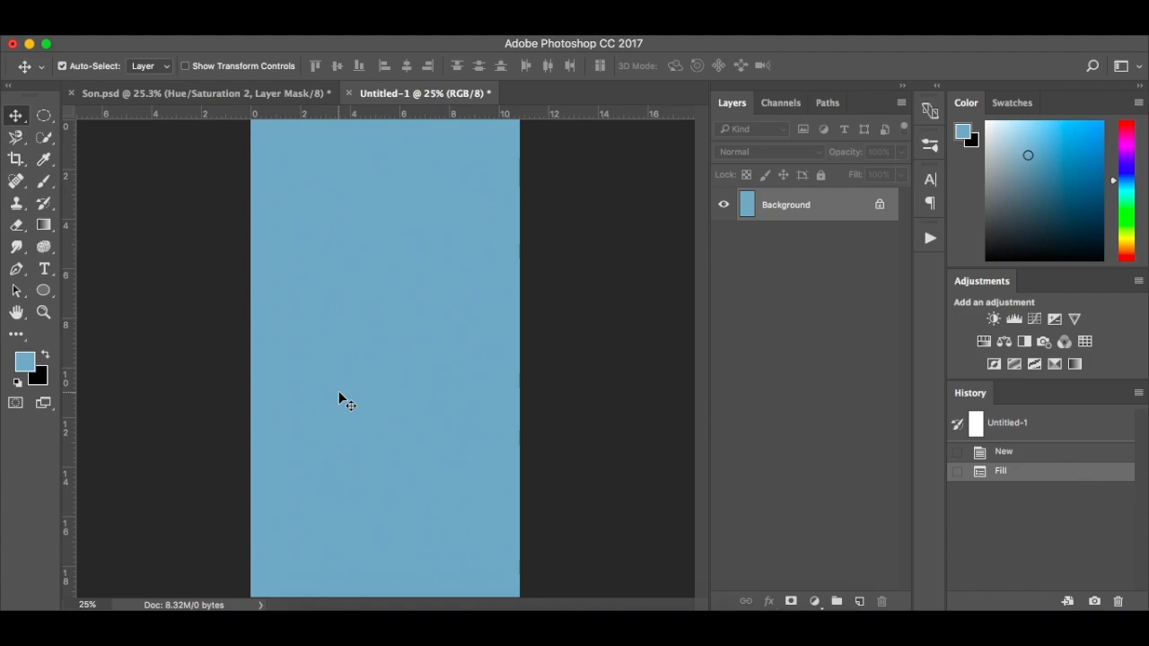
Place Son Heung-Min - FootyRenders.png on the blue canvas, scaled to about 29.7% and resting on the canvas's lower edge
{"action": "left_click", "coordinate": [308, 619]}
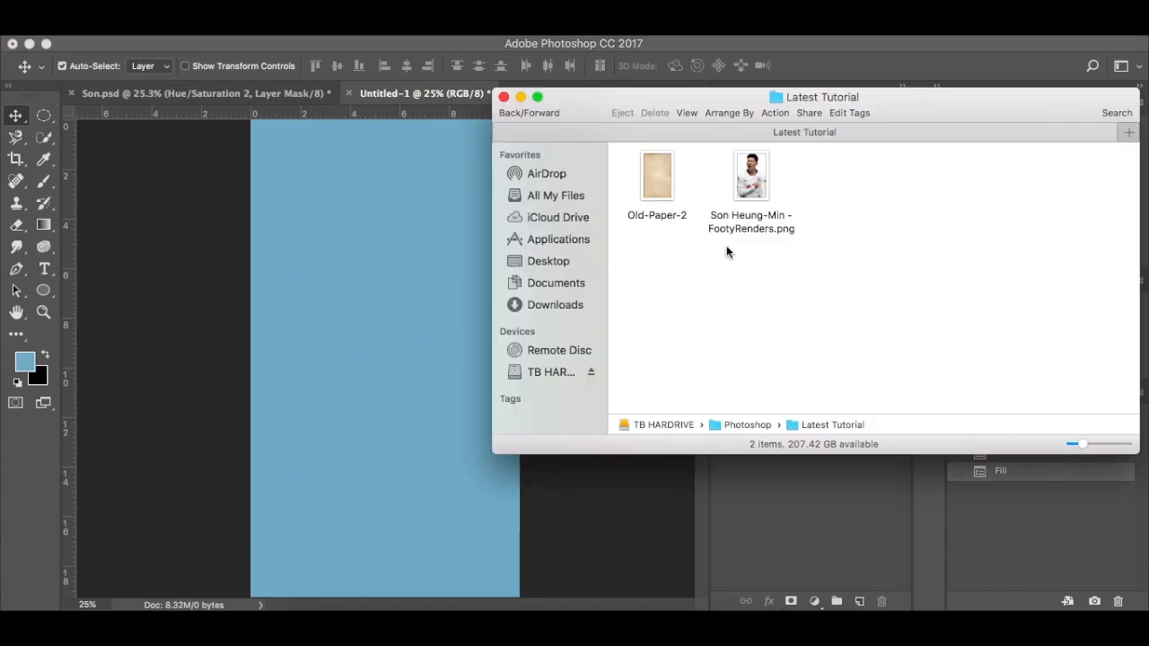
{"action": "left_click_drag", "start_coordinate": [750, 179], "coordinate": [379, 361]}
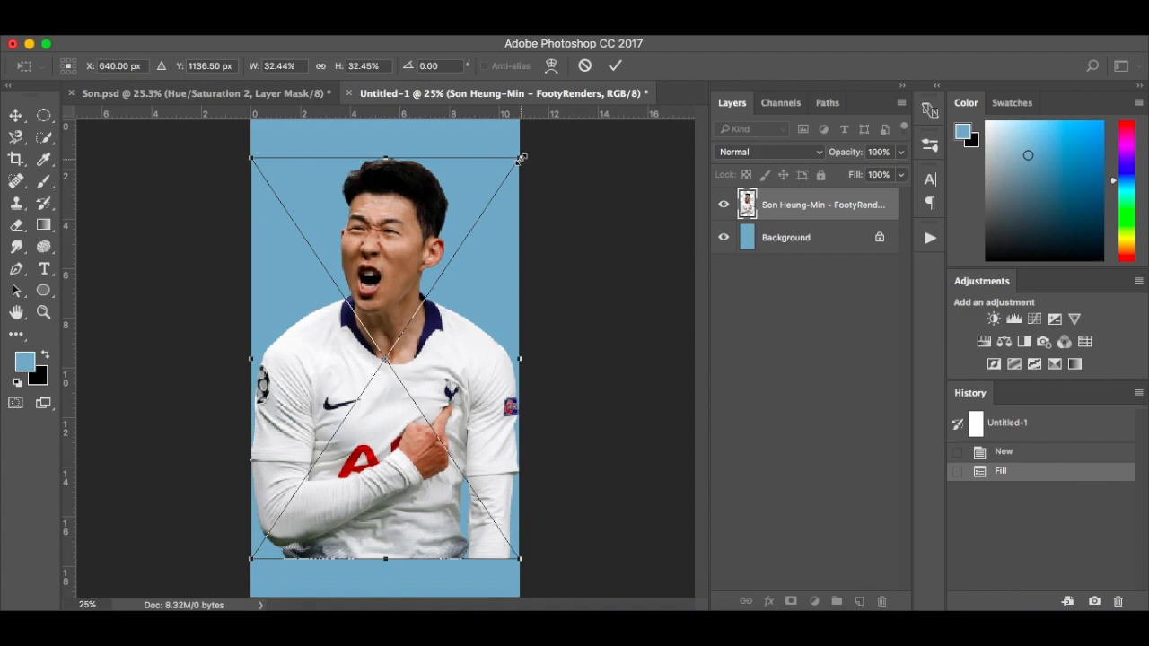
{"action": "left_click_drag", "start_coordinate": [521, 159], "coordinate": [510, 178]}
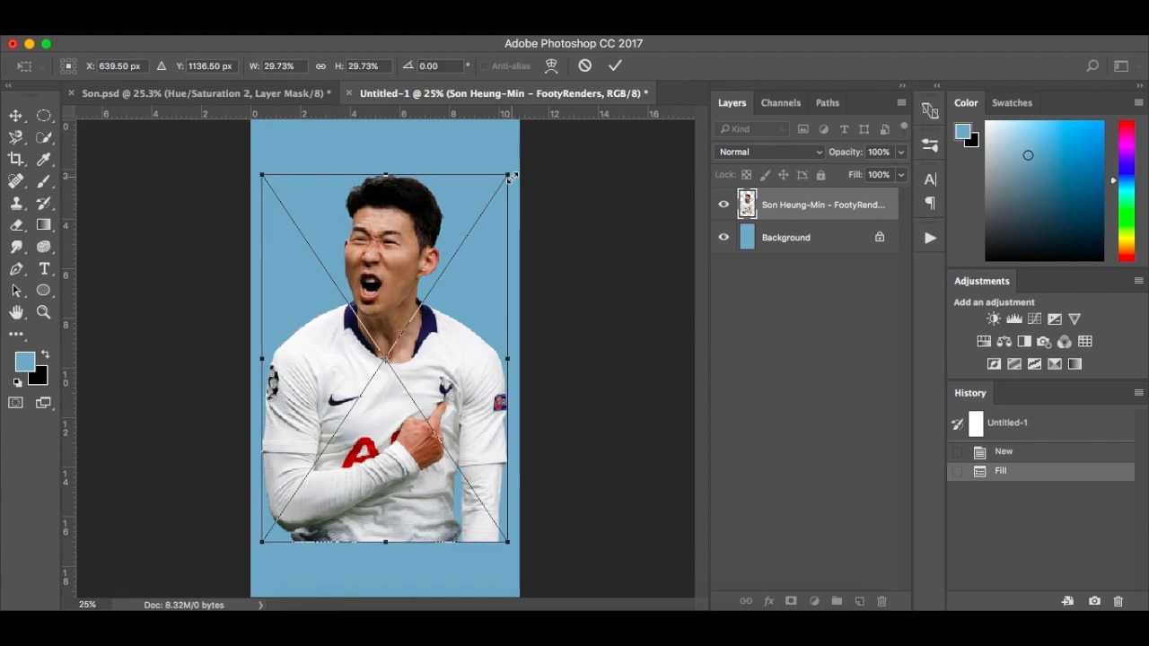
{"action": "left_click_drag", "start_coordinate": [395, 241], "coordinate": [390, 297]}
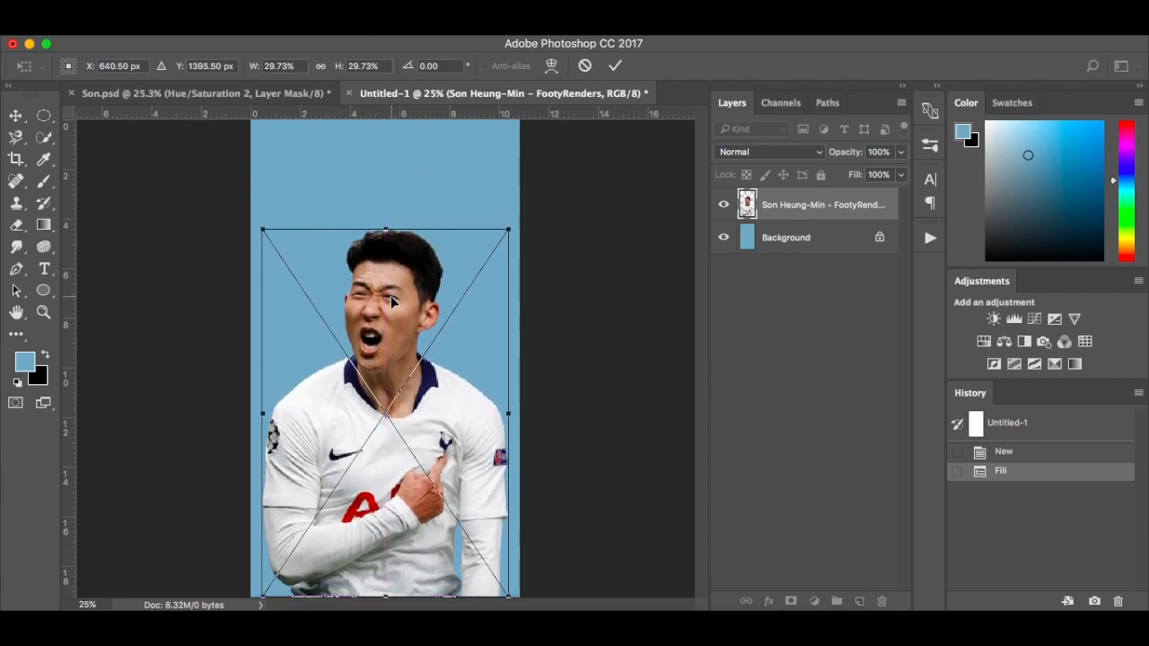
{"action": "key", "text": "Return"}
Scale the player cutout to about 27.9% and lower it to the canvas's bottom edge, comparing its placement with Son.psd
{"action": "left_click", "coordinate": [292, 93]}
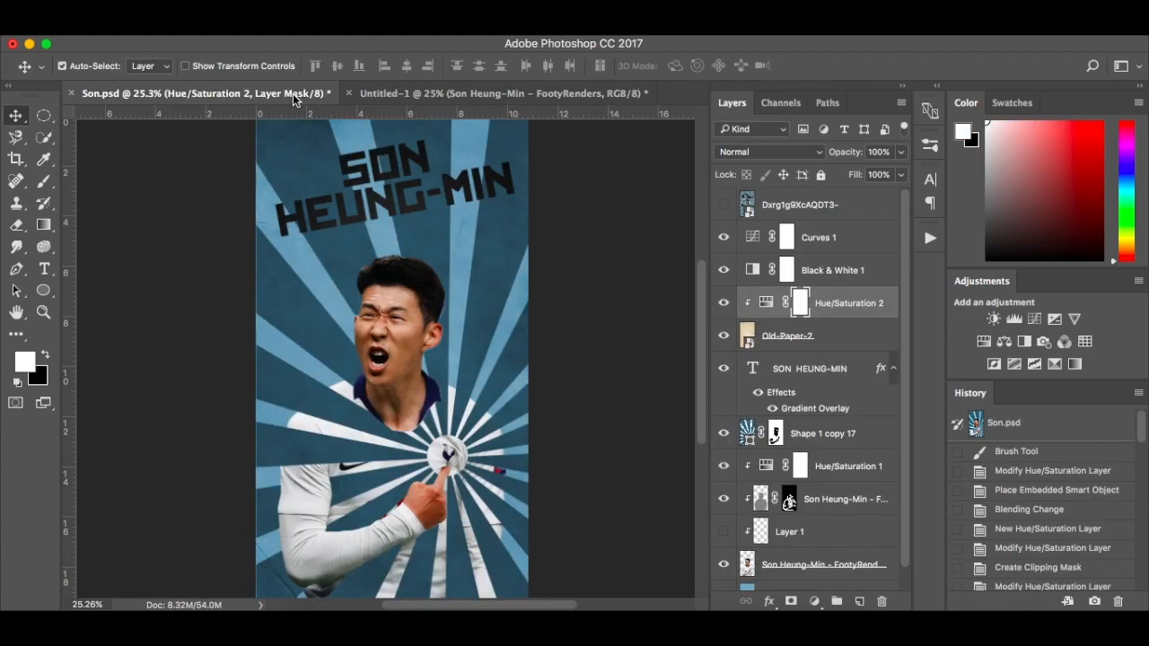
{"action": "left_click", "coordinate": [441, 92]}
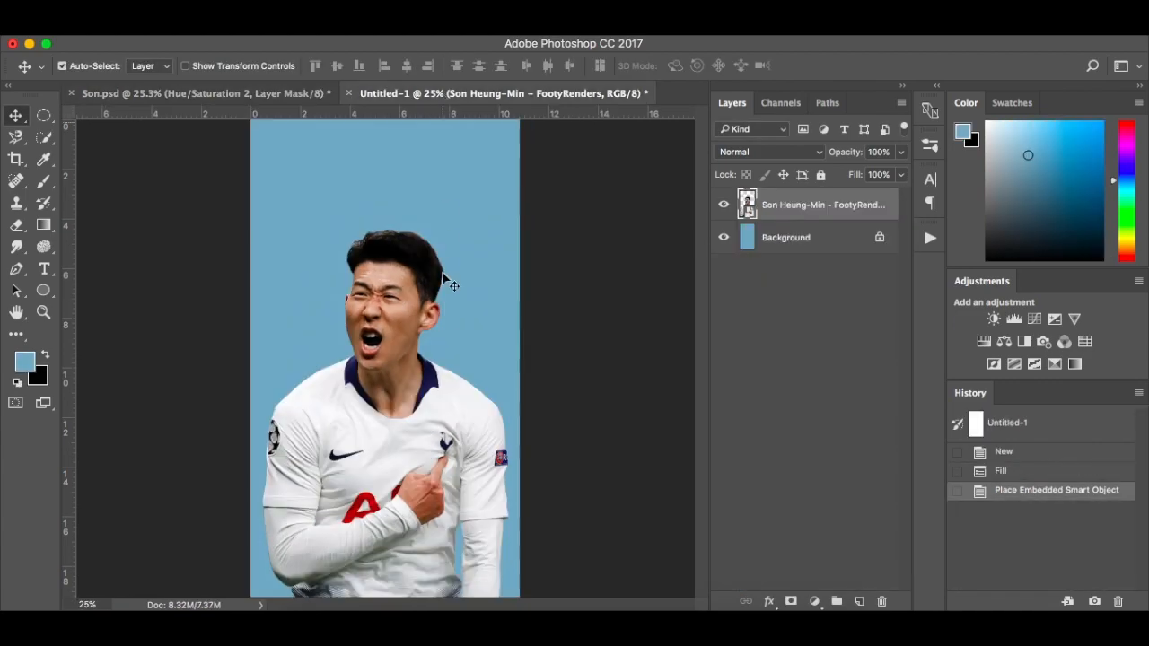
{"action": "key", "text": "ctrl+t"}
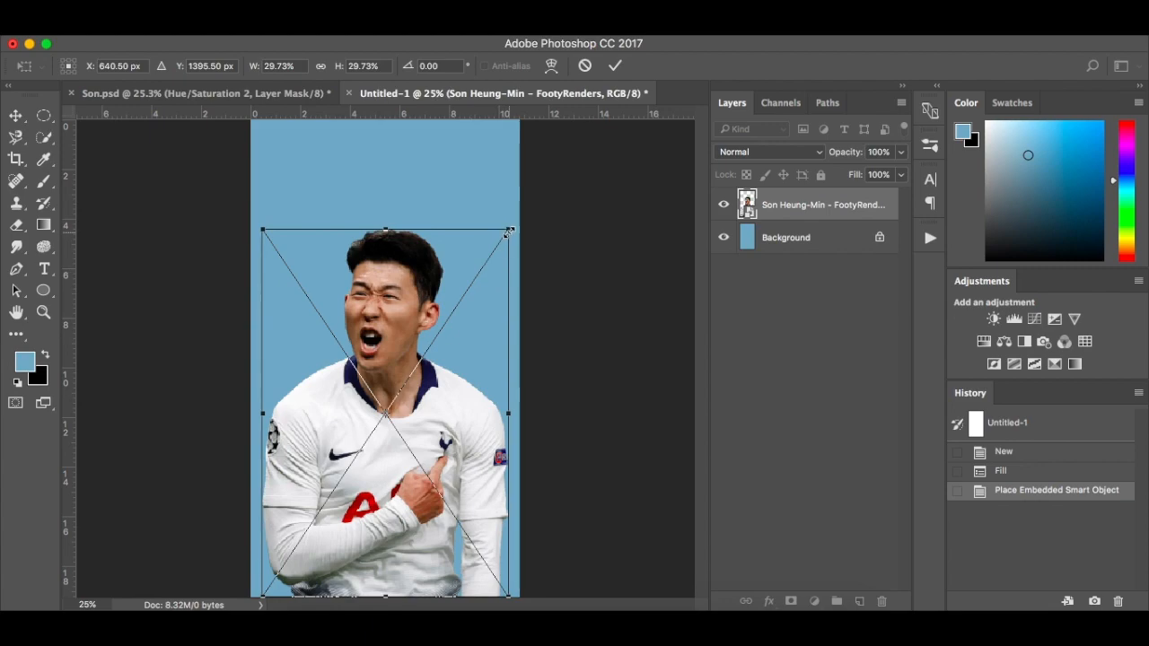
{"action": "left_click_drag", "start_coordinate": [508, 231], "coordinate": [501, 237]}
{"action": "left_click_drag", "start_coordinate": [437, 343], "coordinate": [433, 361]}
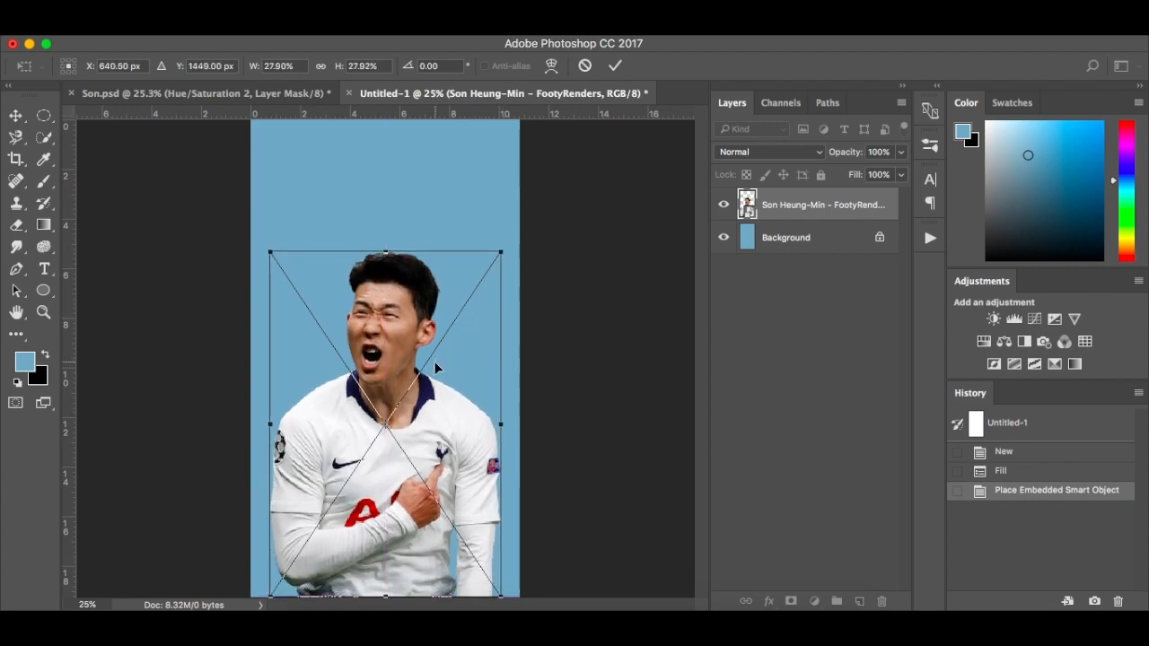
{"action": "key", "text": "Return"}
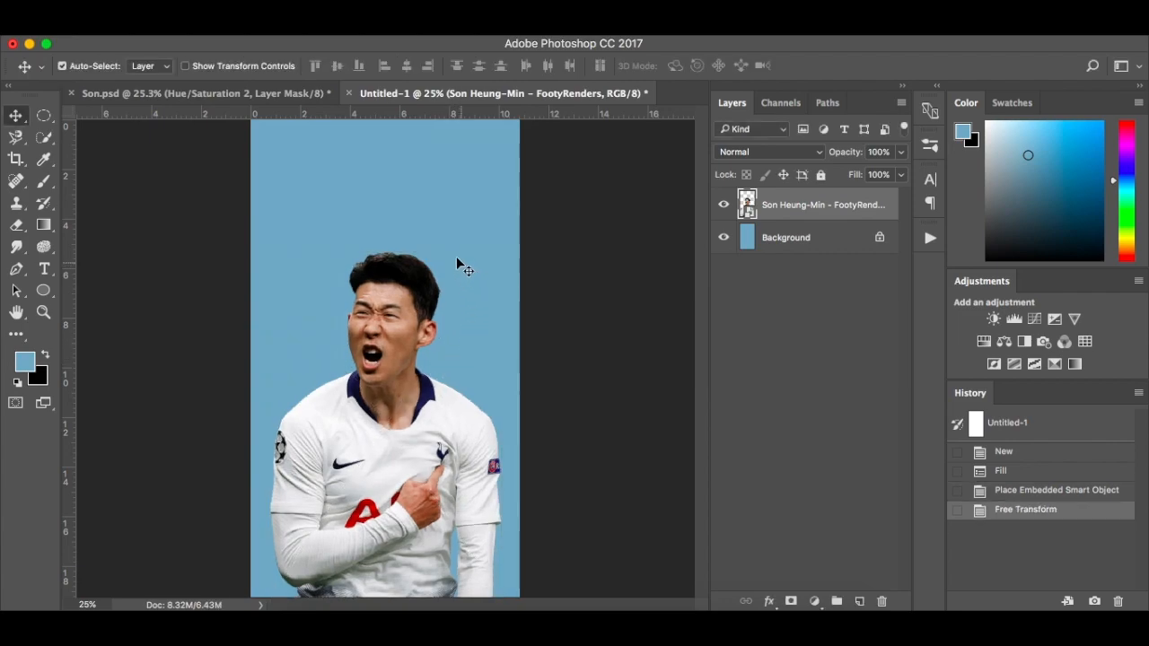
{"action": "left_click", "coordinate": [302, 94]}
{"action": "left_click", "coordinate": [443, 87]}
Duplicate the player smart object layer
{"action": "key", "text": "super+j"}
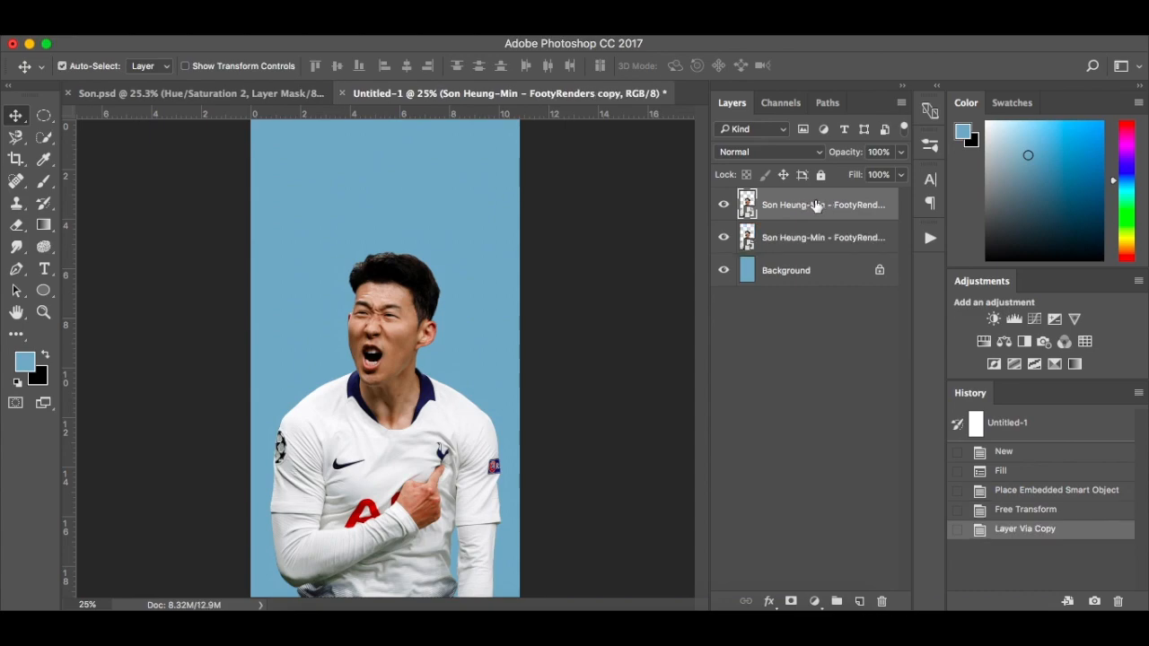
{"action": "key", "text": "super+z"}
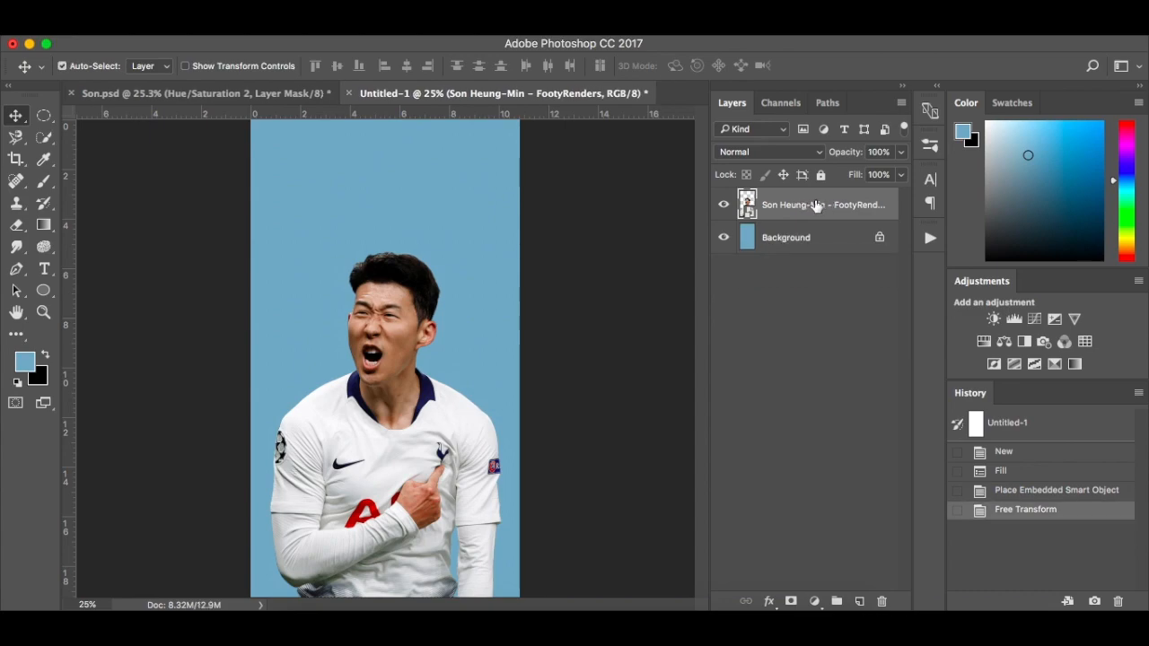
{"action": "left_click_drag", "start_coordinate": [817, 205], "coordinate": [860, 603]}
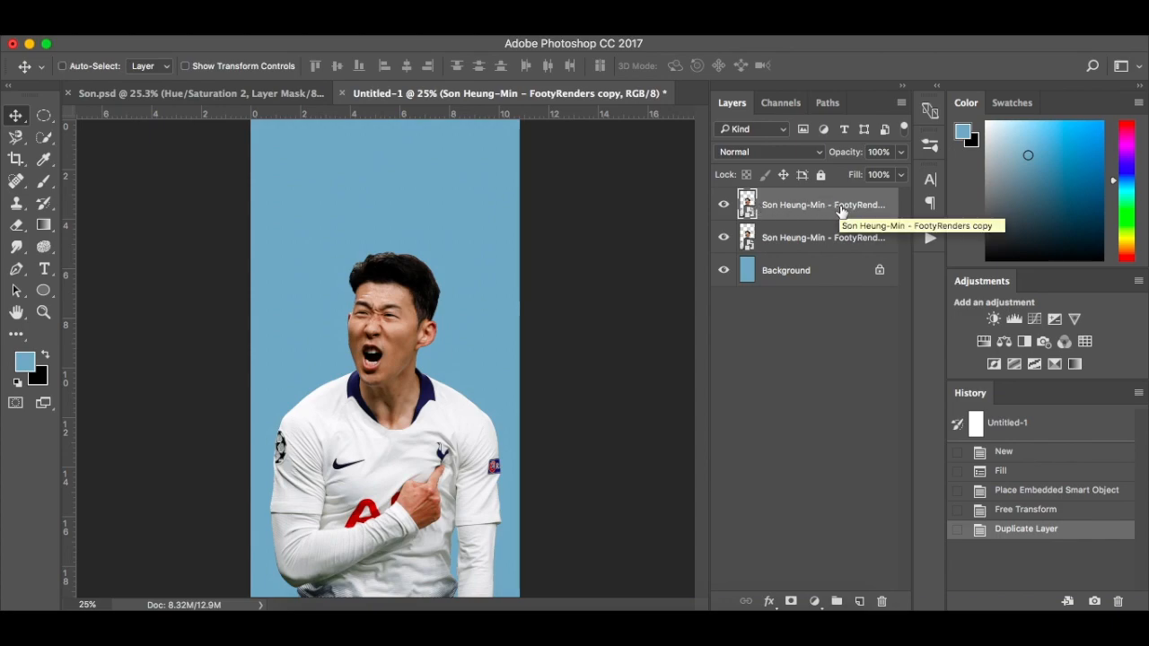
Invert the duplicated player layer and set its blending mode to Vivid Light
{"action": "key", "text": "super+i"}
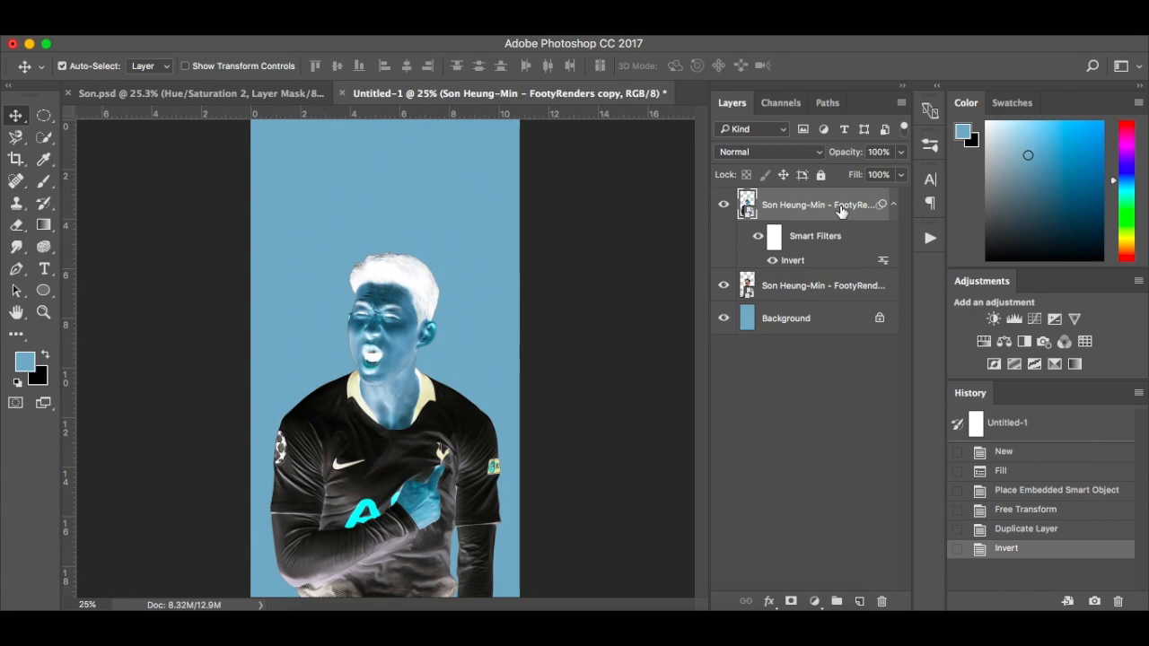
{"action": "left_click", "coordinate": [787, 154]}
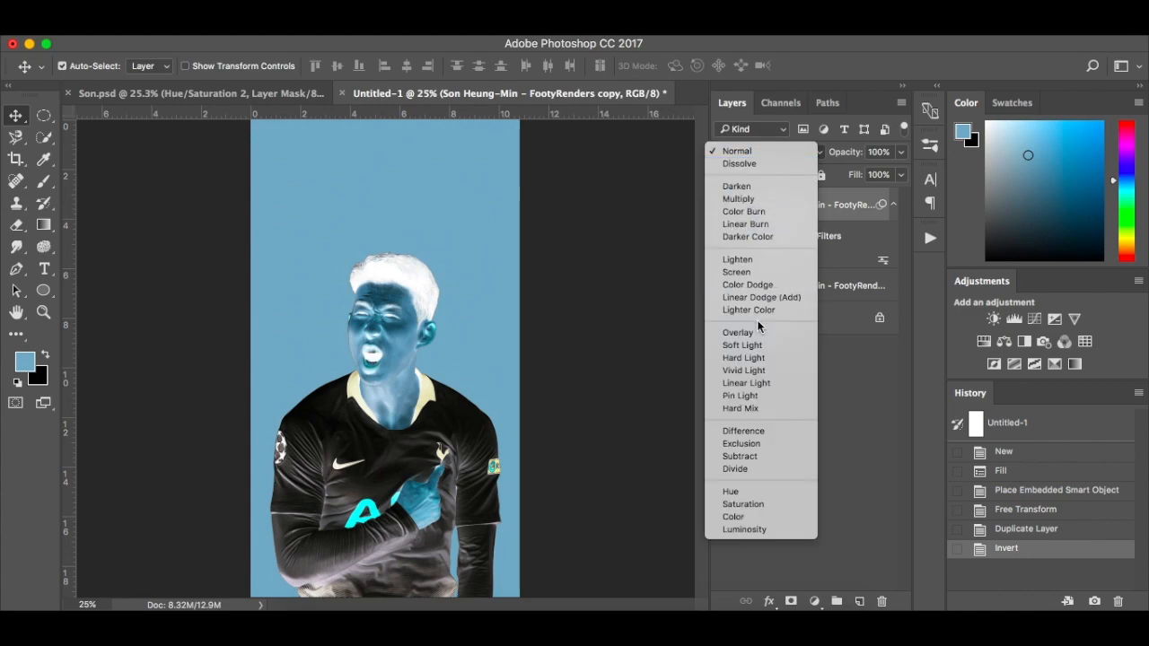
{"action": "left_click", "coordinate": [758, 370]}
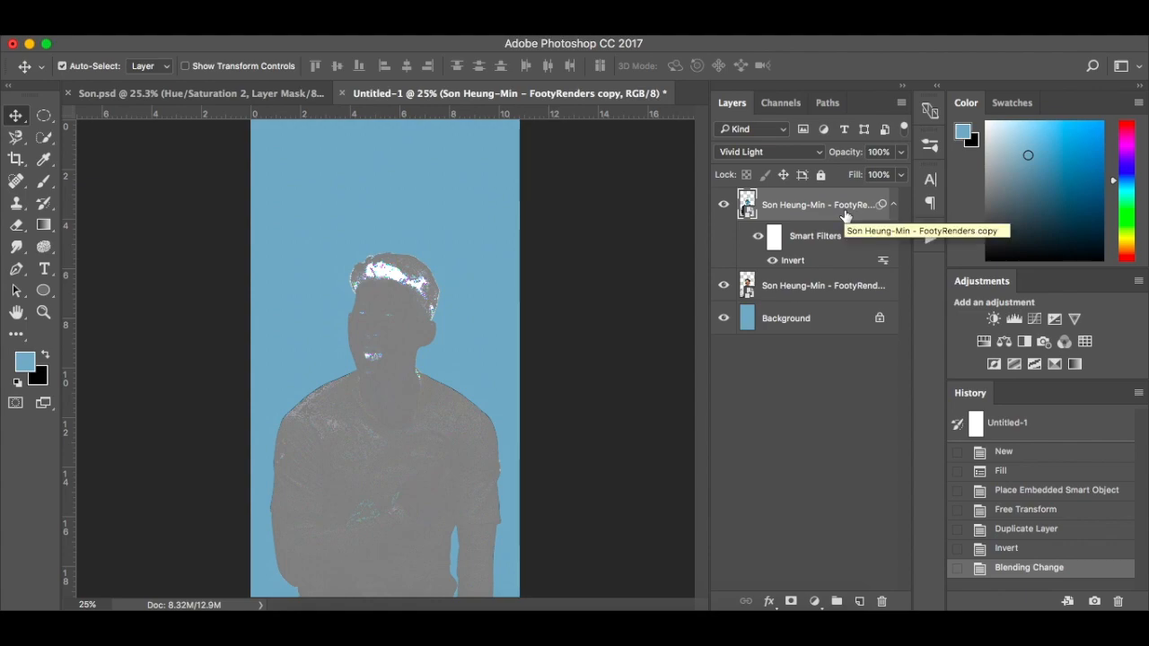
Apply a High Pass filter with a radius of 7.0 pixels to the inverted player copy
{"action": "left_click", "coordinate": [424, 27]}
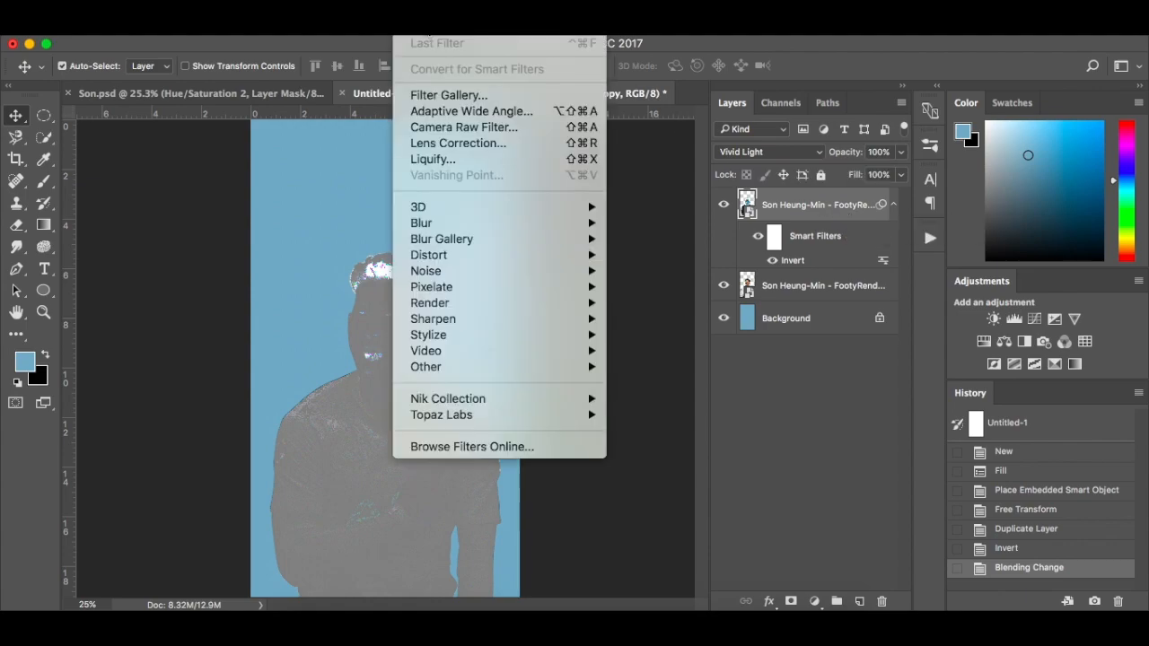
{"action": "mouse_move", "coordinate": [471, 366]}
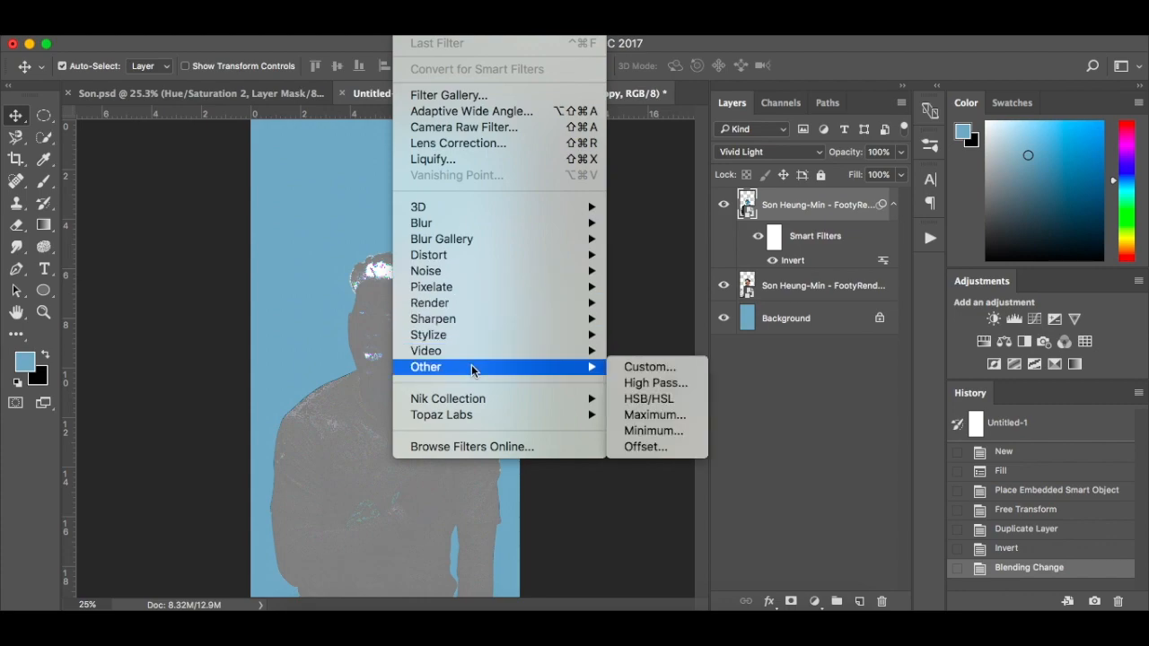
{"action": "left_click", "coordinate": [666, 384]}
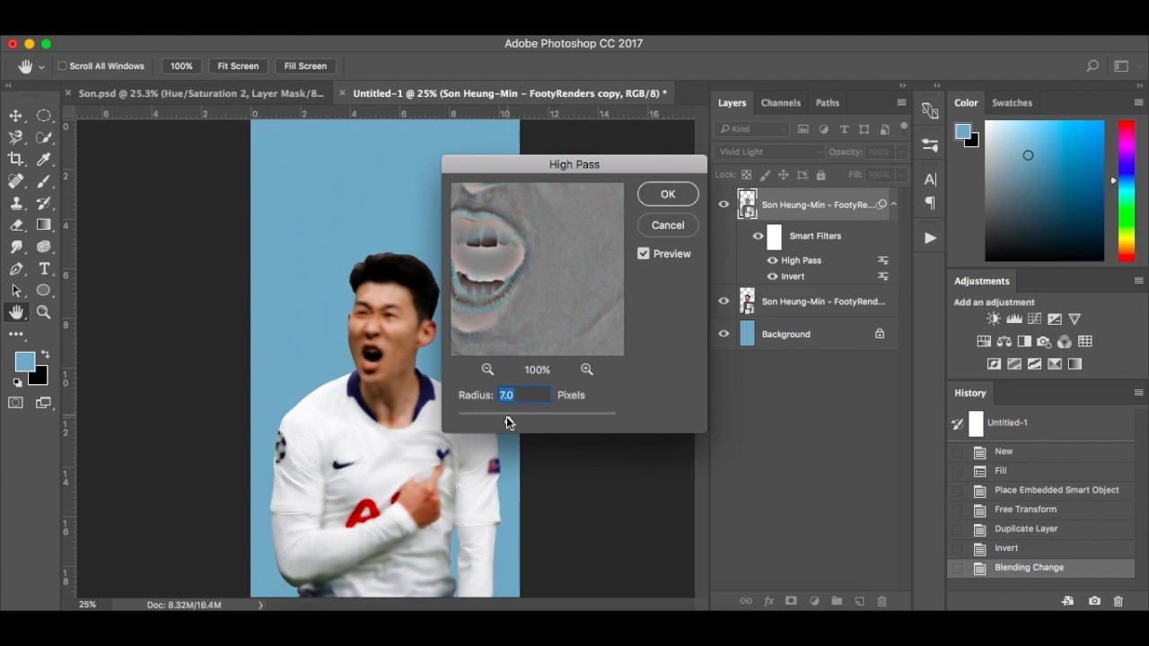
{"action": "left_click_drag", "start_coordinate": [509, 419], "coordinate": [499, 419]}
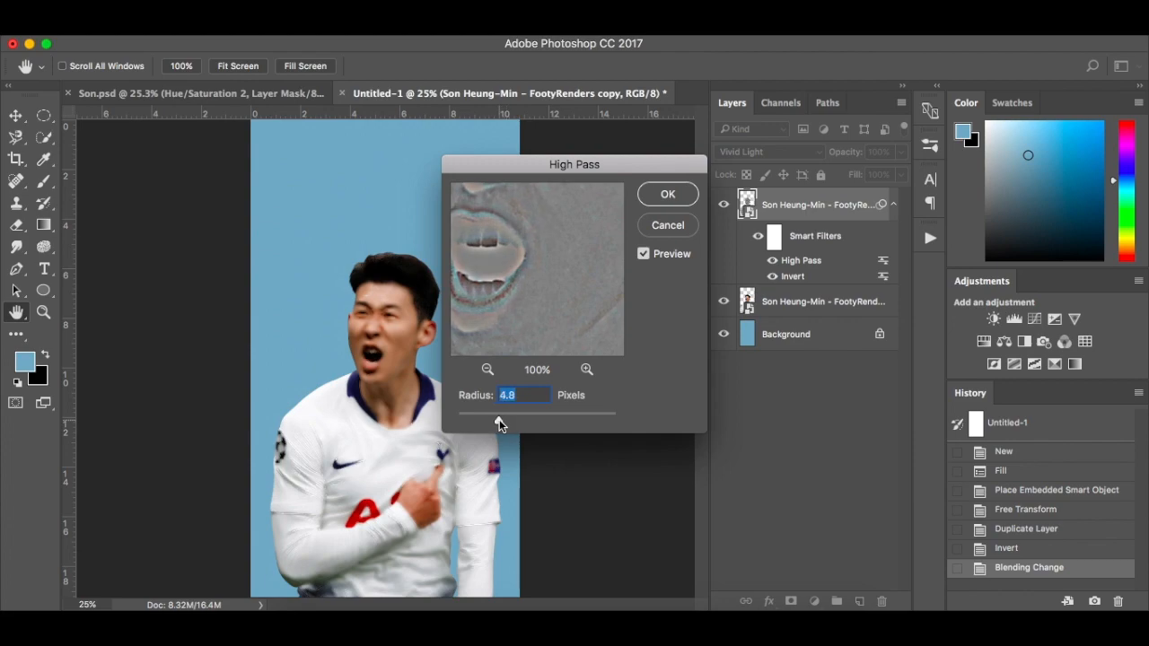
{"action": "left_click_drag", "start_coordinate": [491, 419], "coordinate": [484, 419]}
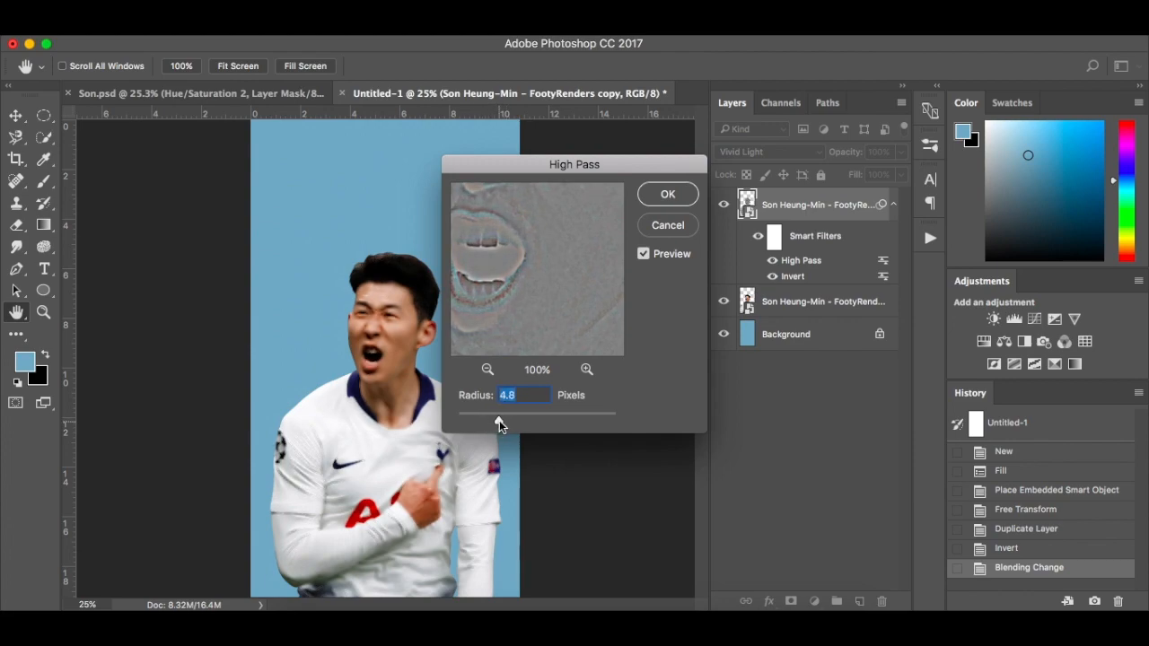
{"action": "left_click_drag", "start_coordinate": [499, 420], "coordinate": [509, 420]}
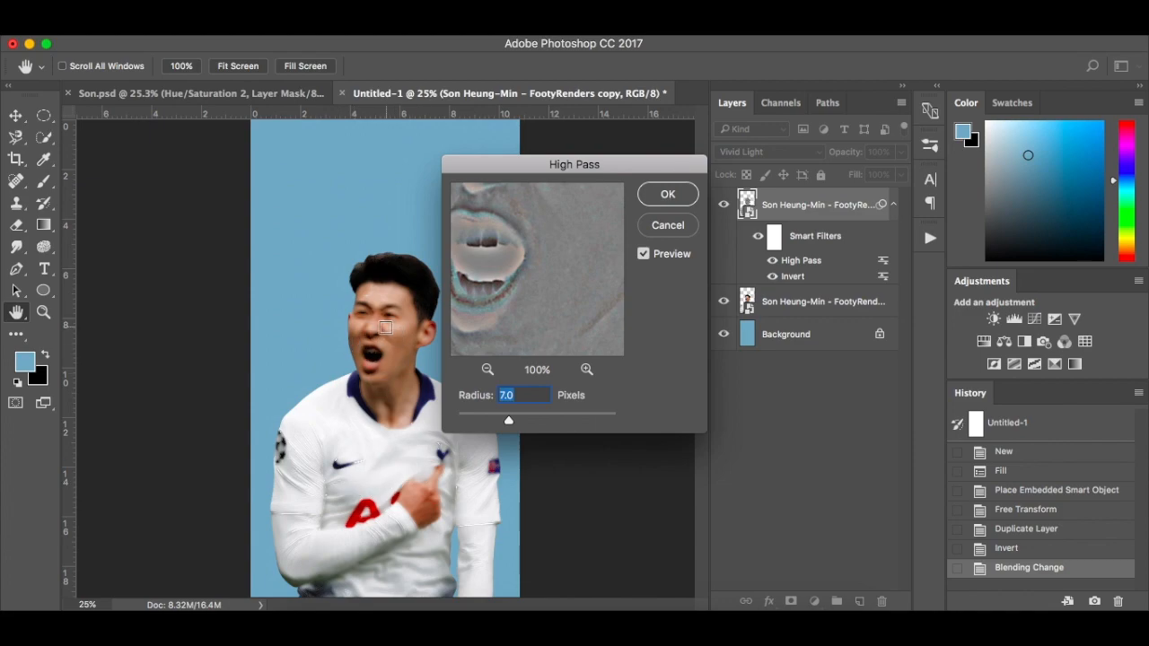
{"action": "left_click", "coordinate": [669, 194]}
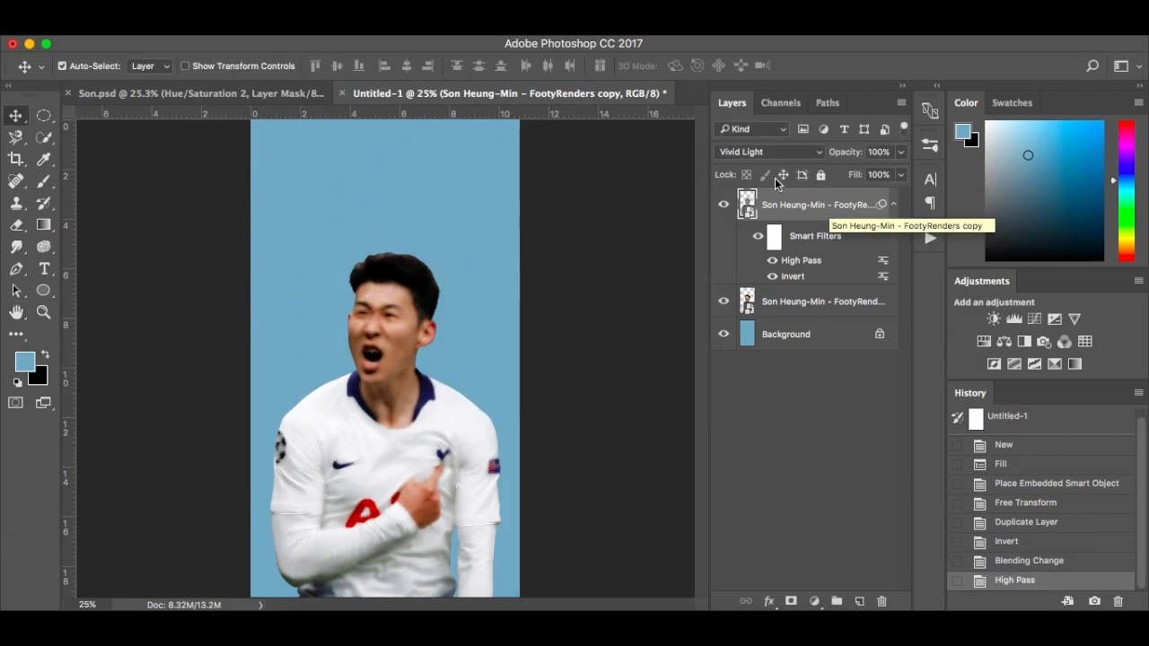
Apply a Gaussian Blur with a radius of 4.0 pixels to the player copy and check the result on the face and shirt
{"action": "left_click", "coordinate": [408, 37]}
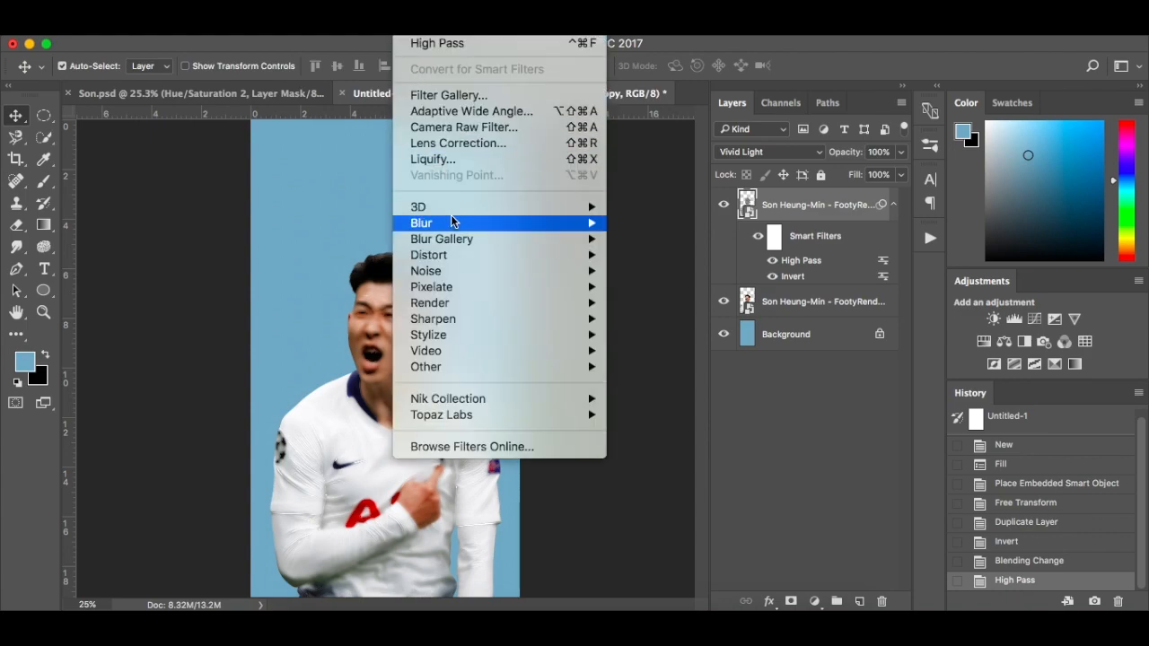
{"action": "mouse_move", "coordinate": [453, 221]}
{"action": "left_click", "coordinate": [667, 287]}
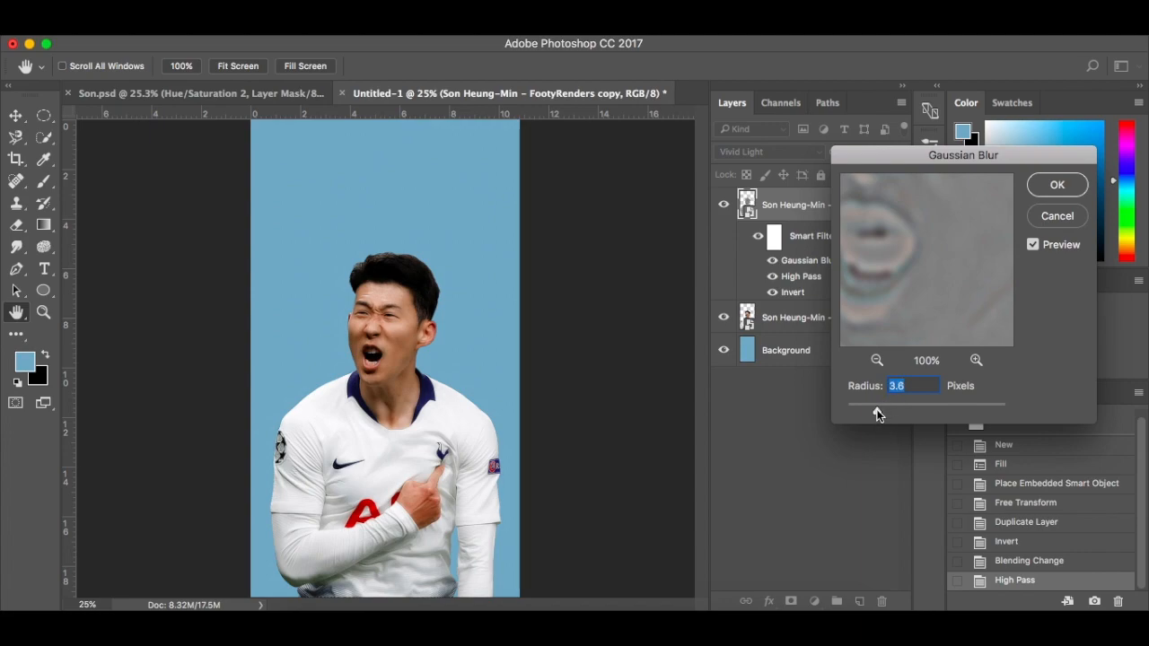
{"action": "left_click_drag", "start_coordinate": [877, 413], "coordinate": [876, 414]}
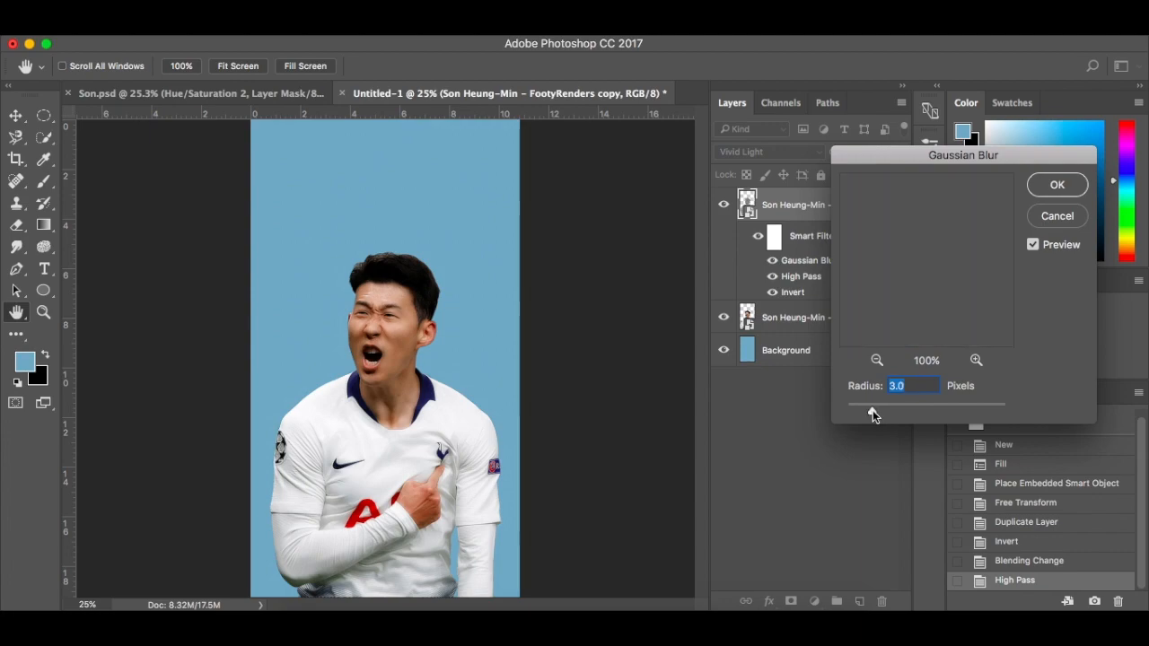
{"action": "left_click_drag", "start_coordinate": [872, 410], "coordinate": [881, 409]}
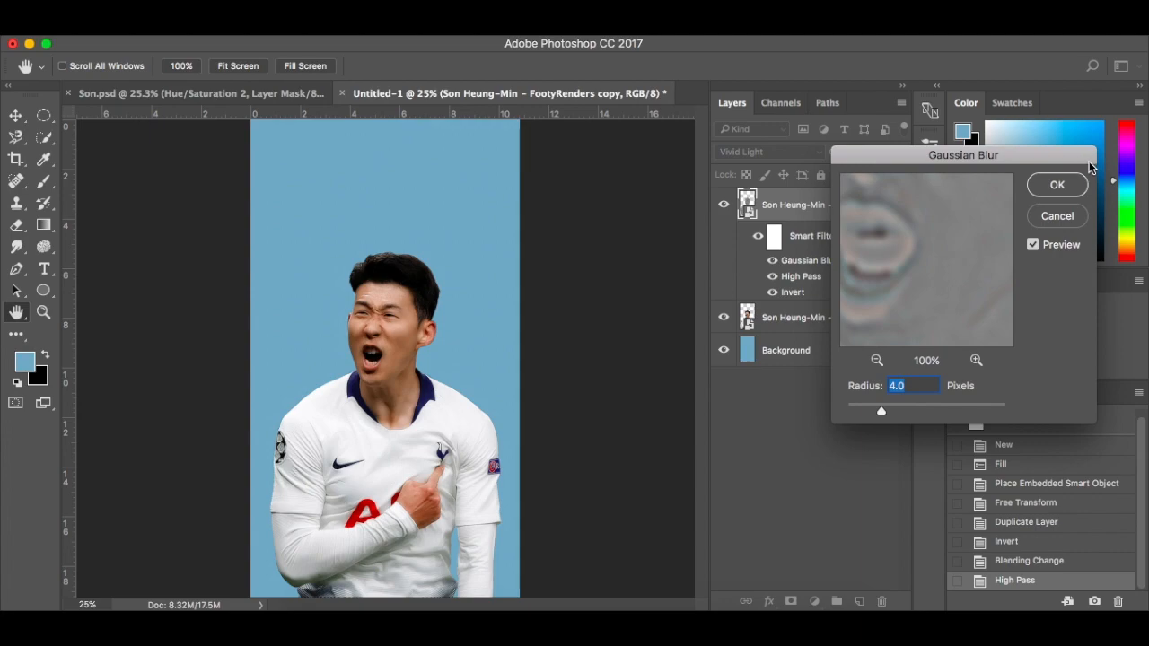
{"action": "left_click", "coordinate": [1056, 186]}
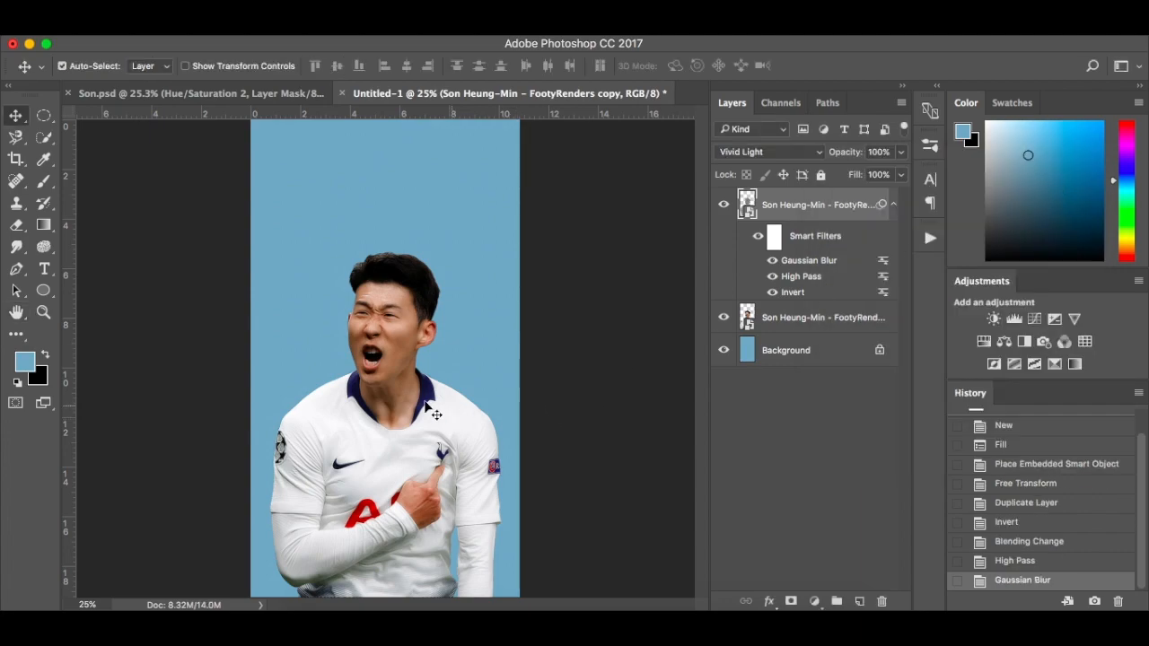
{"action": "scroll", "coordinate": [392, 380], "scroll_direction": "up", "scroll_amount": 5}
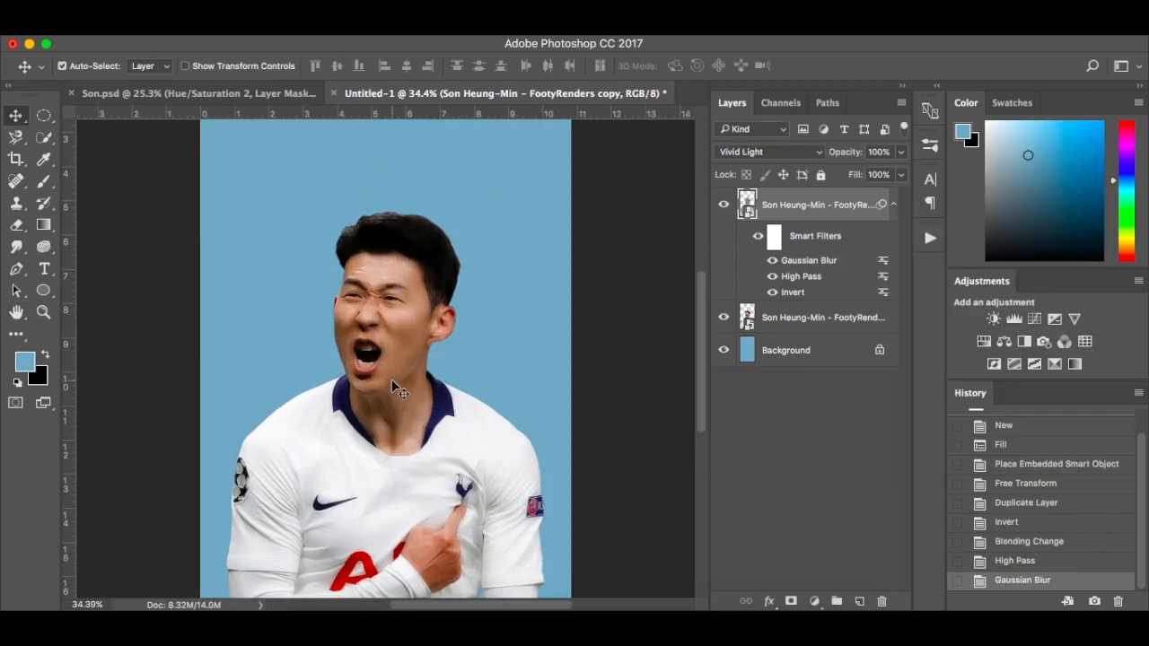
{"action": "scroll", "coordinate": [392, 382], "scroll_direction": "down", "scroll_amount": 3}
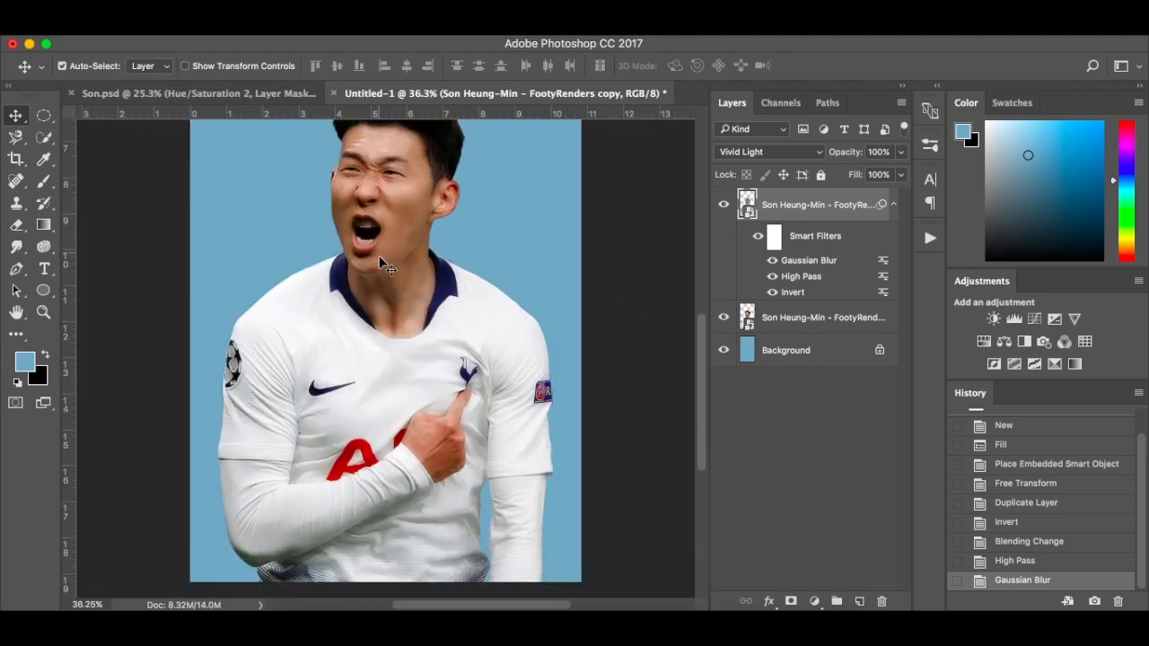
{"action": "scroll", "coordinate": [414, 204], "scroll_direction": "up", "scroll_amount": 2}
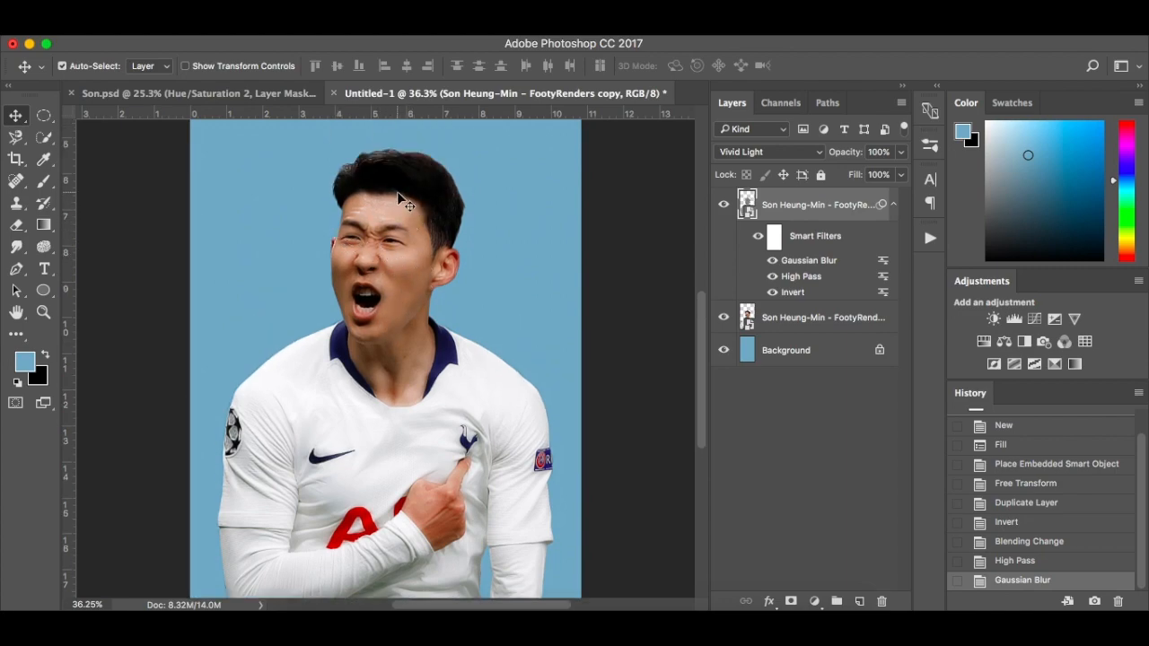
Add a black-filled layer mask to the Vivid Light player copy and toggle the mask off and on to compare the effect
{"action": "left_click", "coordinate": [791, 601]}
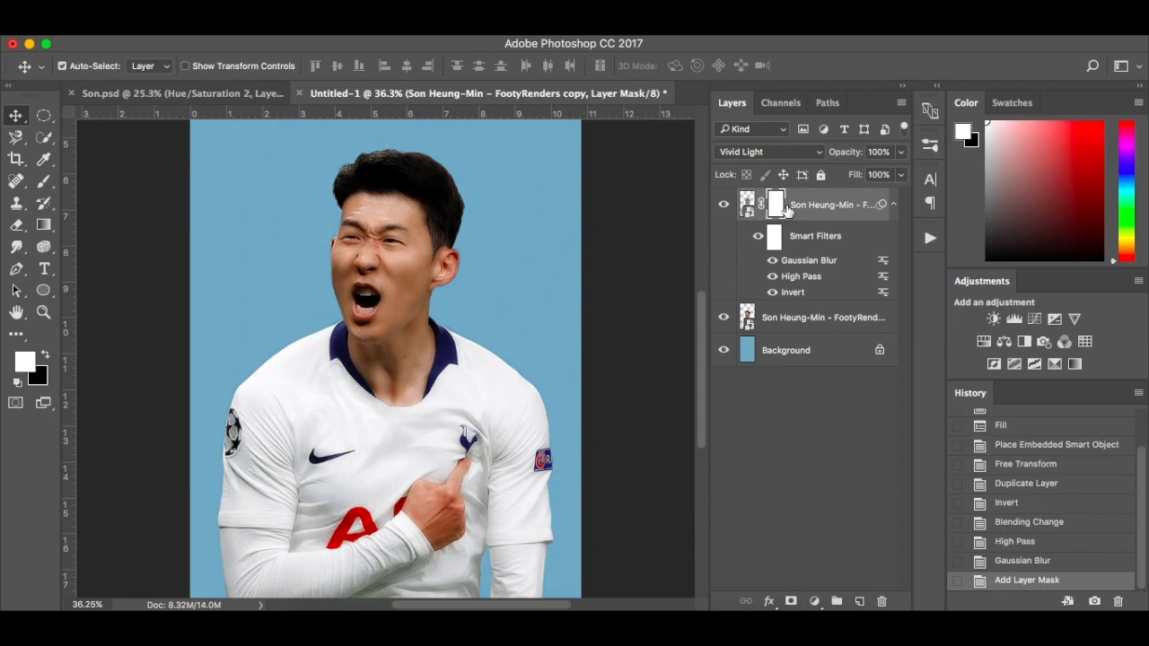
{"action": "key", "text": "super+BackSpace"}
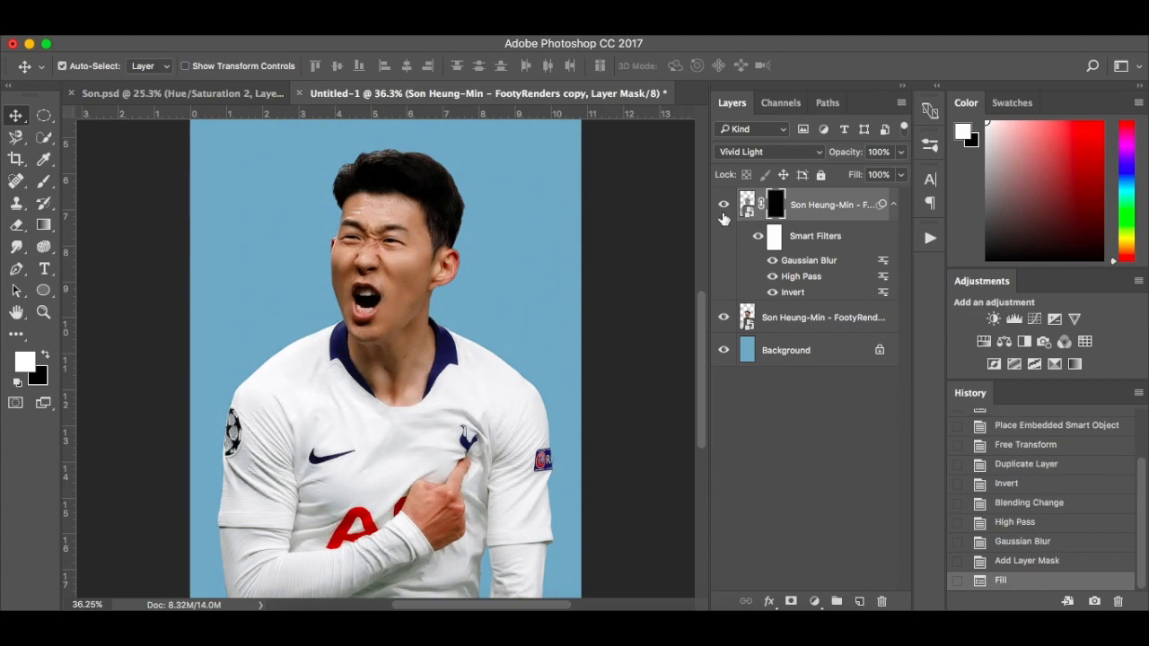
{"action": "right_click", "coordinate": [775, 208]}
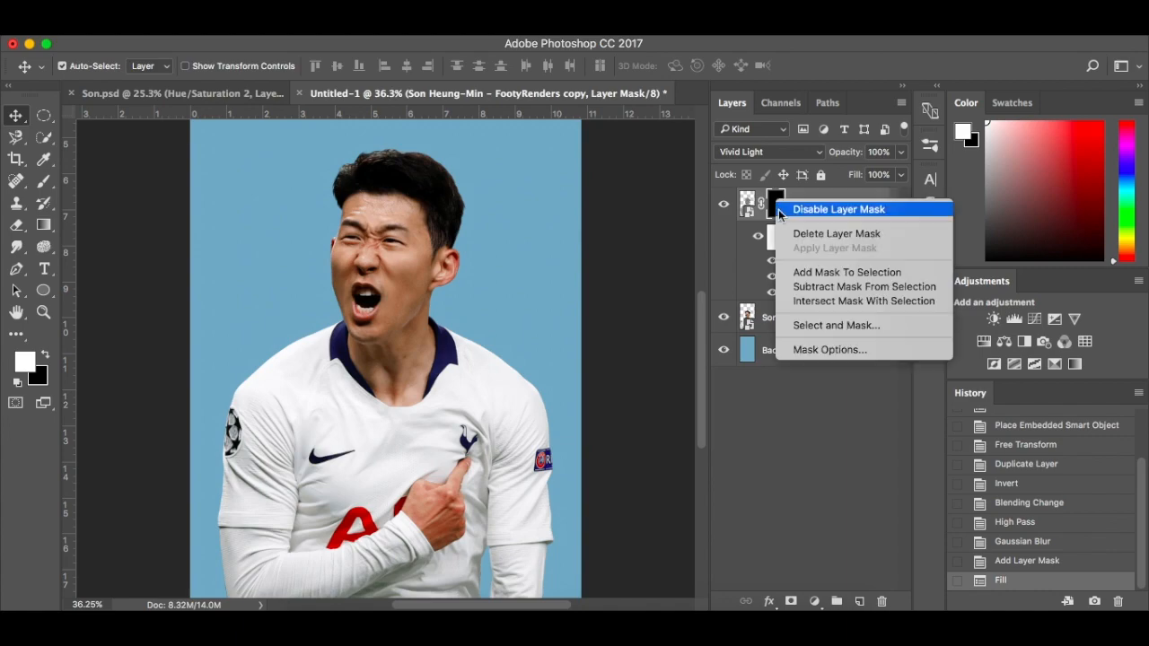
{"action": "left_click", "coordinate": [790, 211]}
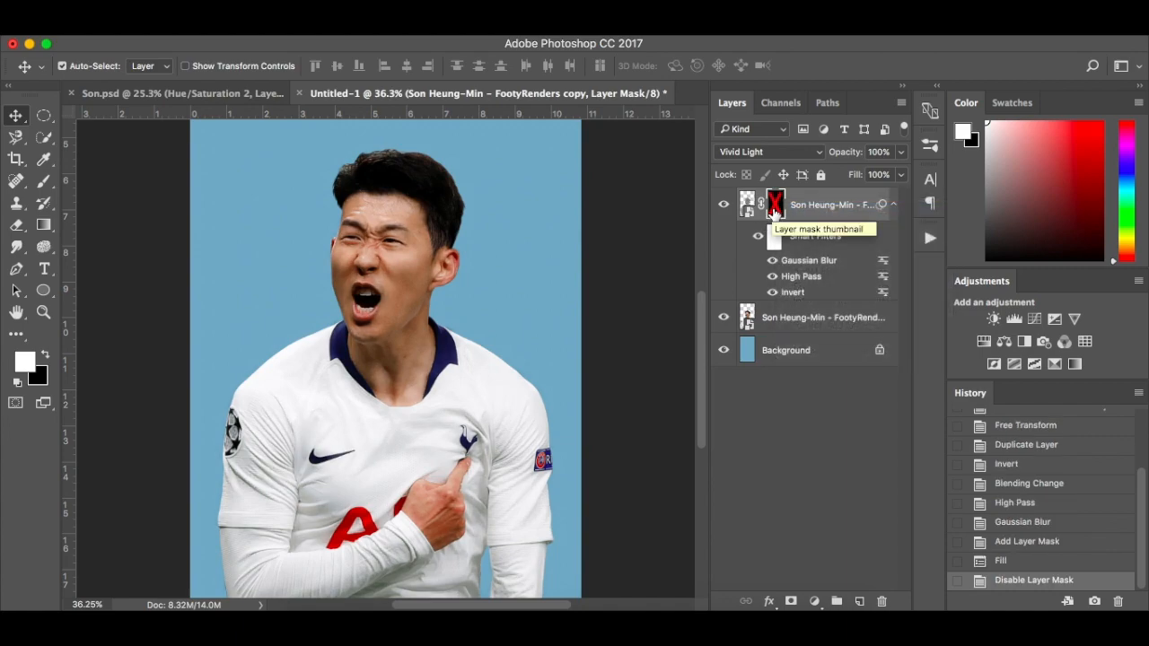
{"action": "right_click", "coordinate": [773, 208]}
{"action": "left_click", "coordinate": [787, 213]}
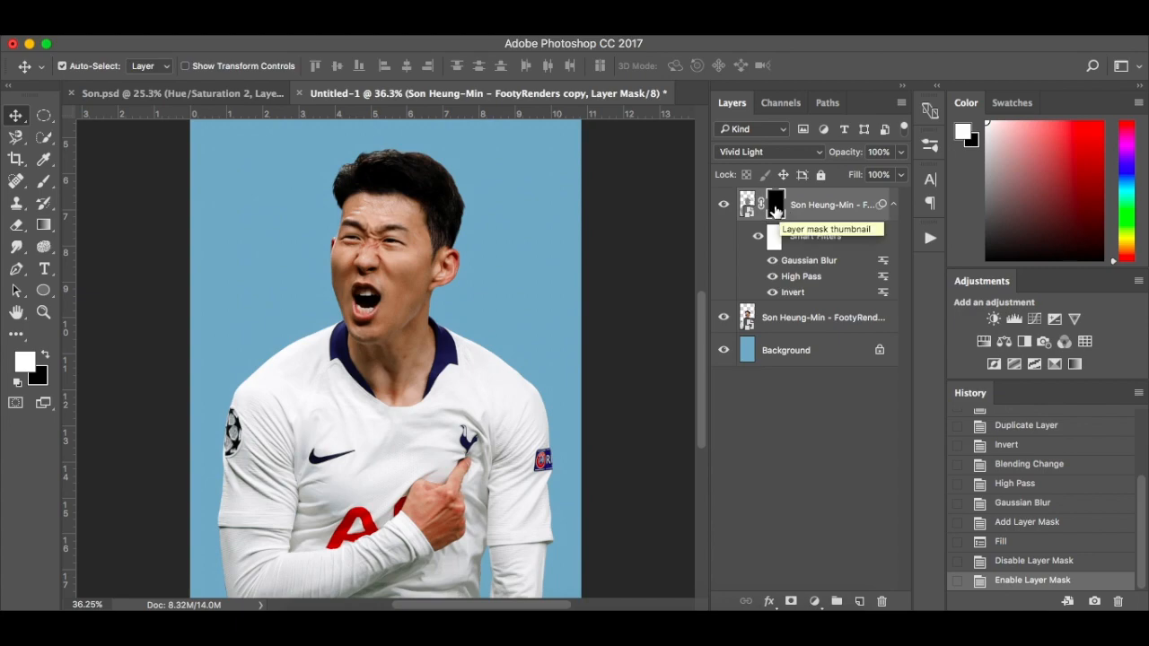
Set the brush flow to 100% and paint white on the mask over the player's face, including the chin, mouth area and cheeks
{"action": "key", "text": "b"}
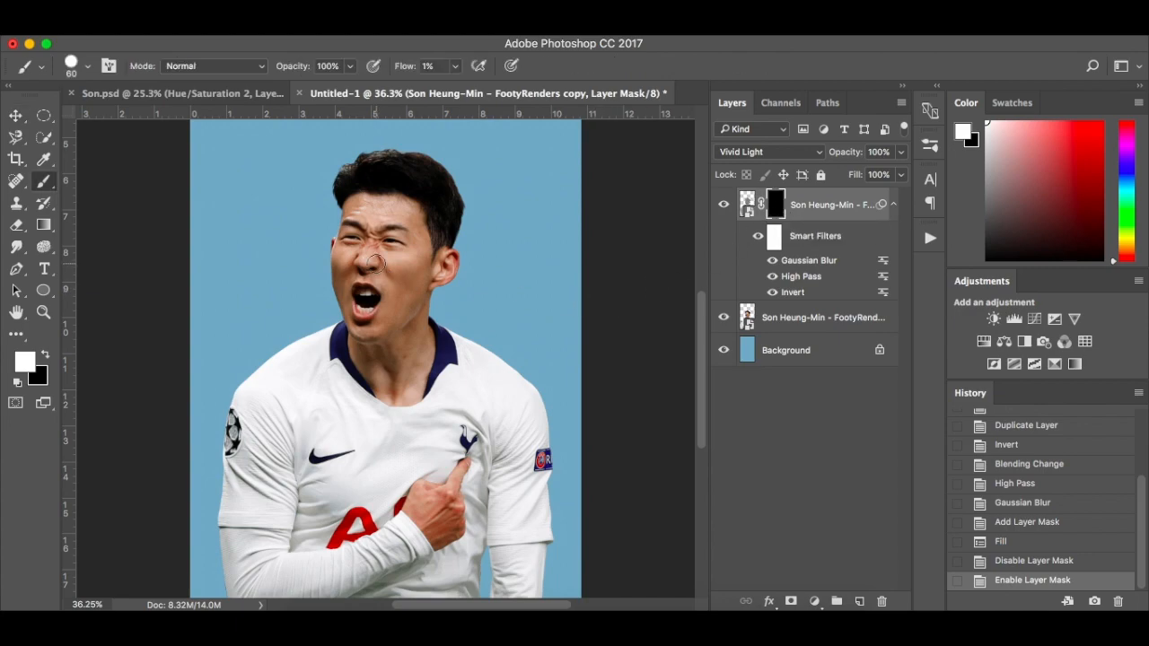
{"action": "left_click", "coordinate": [456, 66]}
{"action": "left_click_drag", "start_coordinate": [453, 91], "coordinate": [549, 92]}
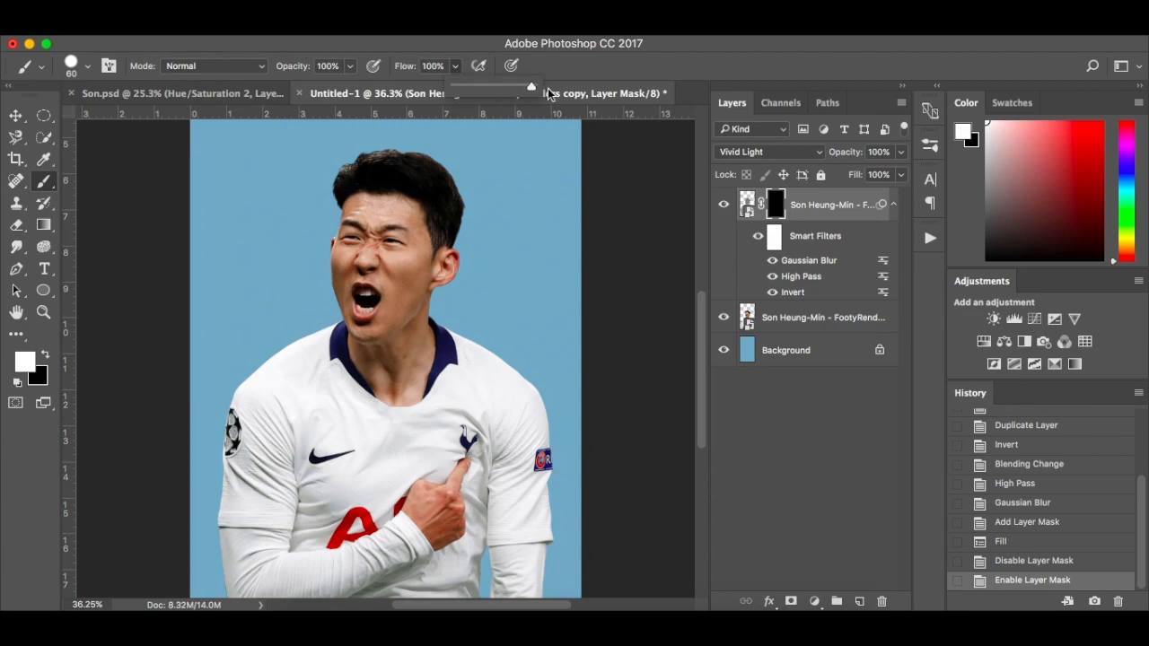
{"action": "left_click", "coordinate": [554, 213]}
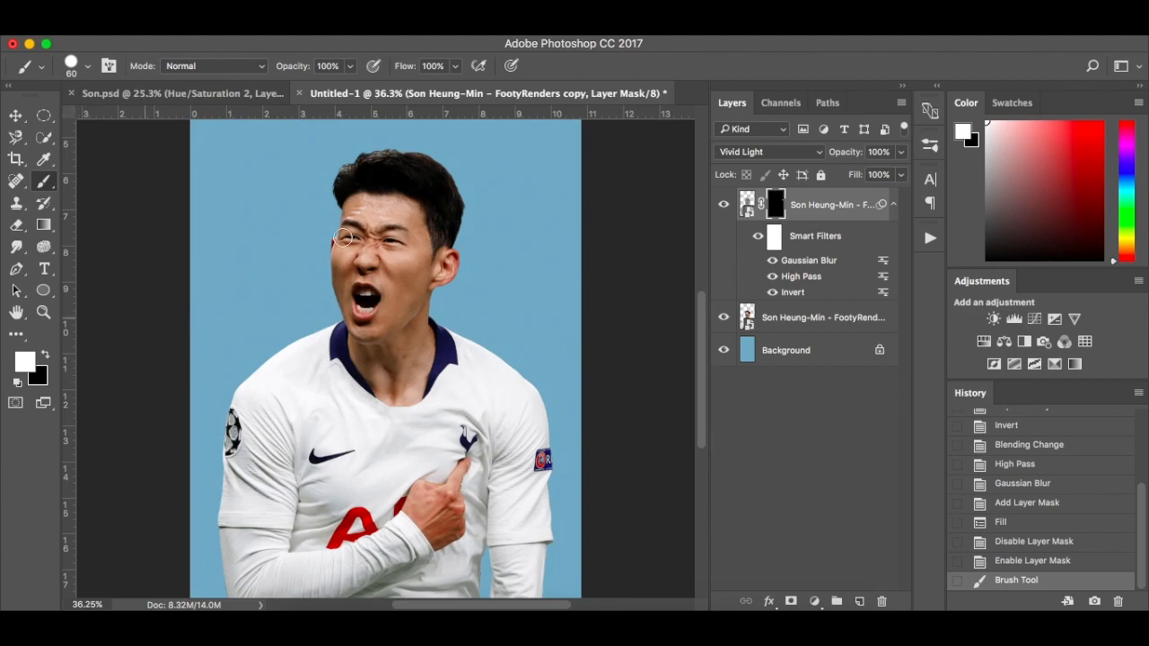
{"action": "key", "text": "ctrl+plus"}
{"action": "scroll", "coordinate": [505, 182], "scroll_direction": "up", "scroll_amount": 5}
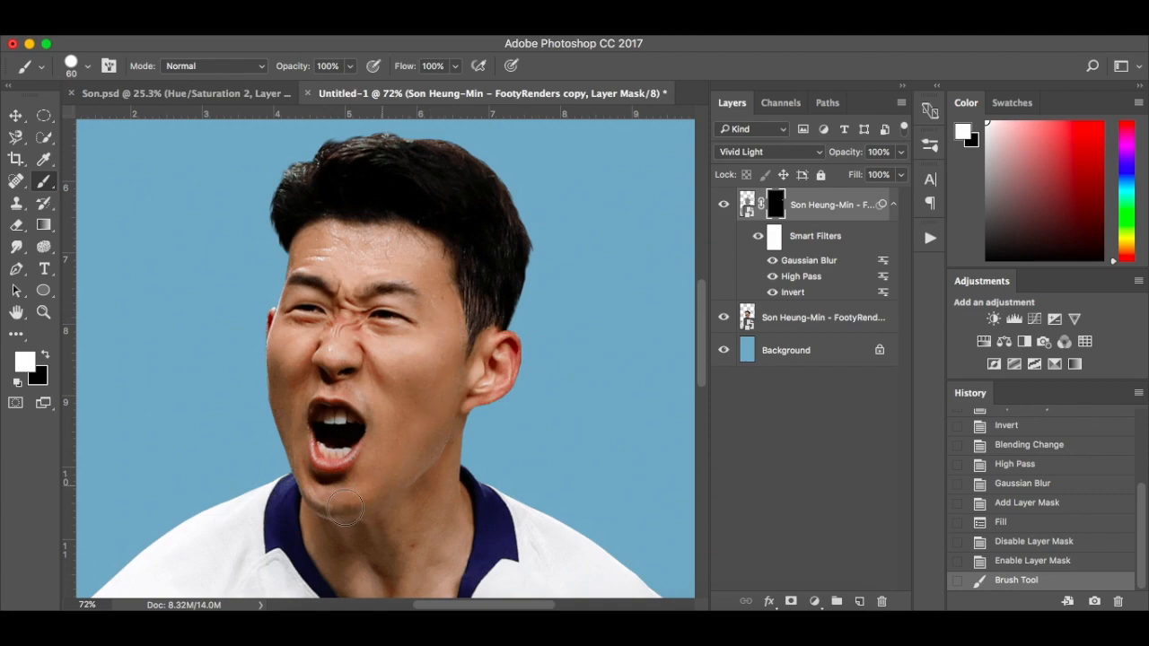
{"action": "left_click_drag", "start_coordinate": [347, 508], "coordinate": [351, 469]}
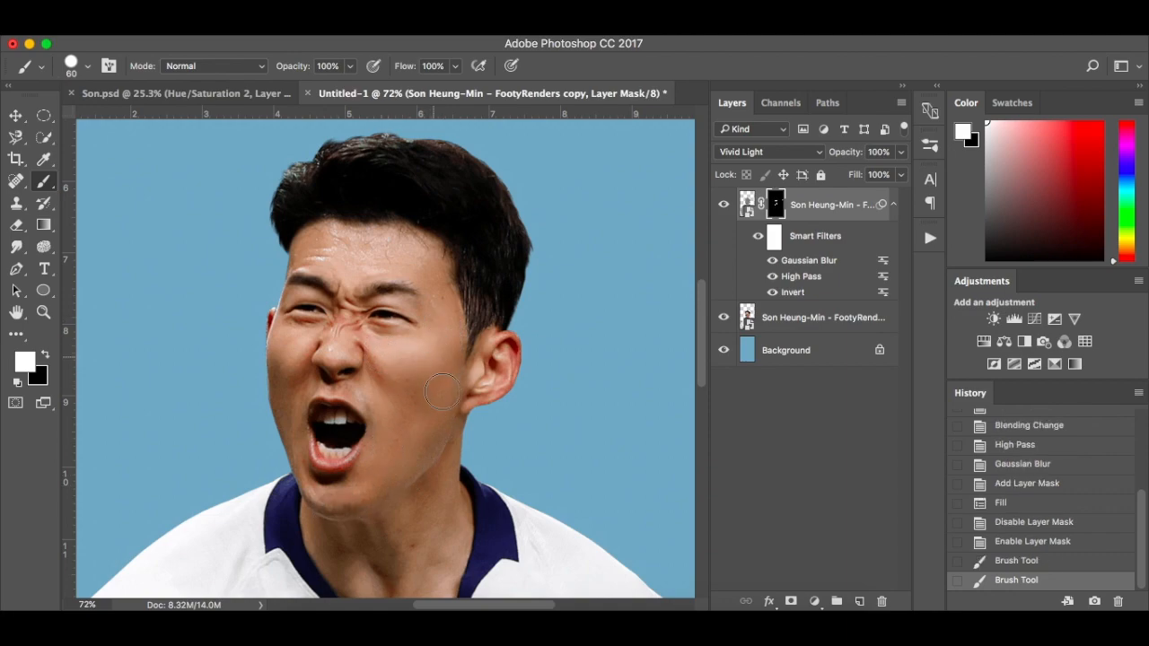
{"action": "left_click_drag", "start_coordinate": [375, 482], "coordinate": [367, 443]}
{"action": "mouse_move", "coordinate": [304, 373]}
{"action": "left_mouse_down"}
{"action": "mouse_move", "coordinate": [295, 357]}
{"action": "mouse_move", "coordinate": [304, 466]}
{"action": "left_mouse_up"}
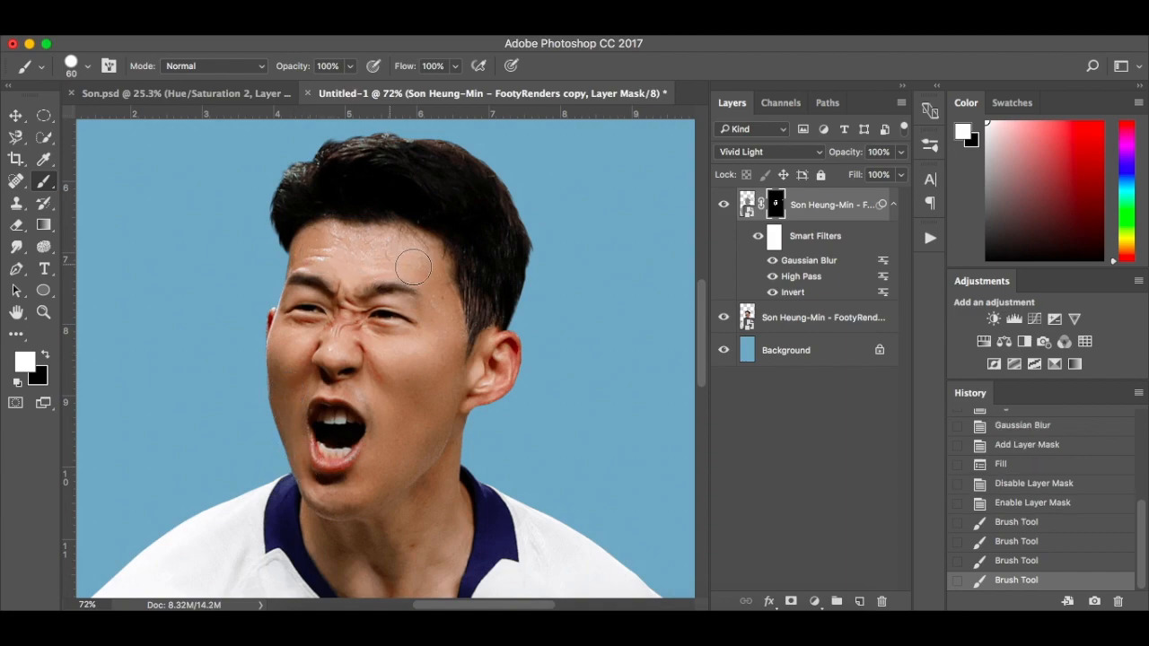
{"action": "left_click_drag", "start_coordinate": [444, 376], "coordinate": [436, 403]}
Paint white on the mask over the player's ear, jawline and neck down to the collar opening
{"action": "scroll", "coordinate": [436, 403], "scroll_direction": "down", "scroll_amount": 3}
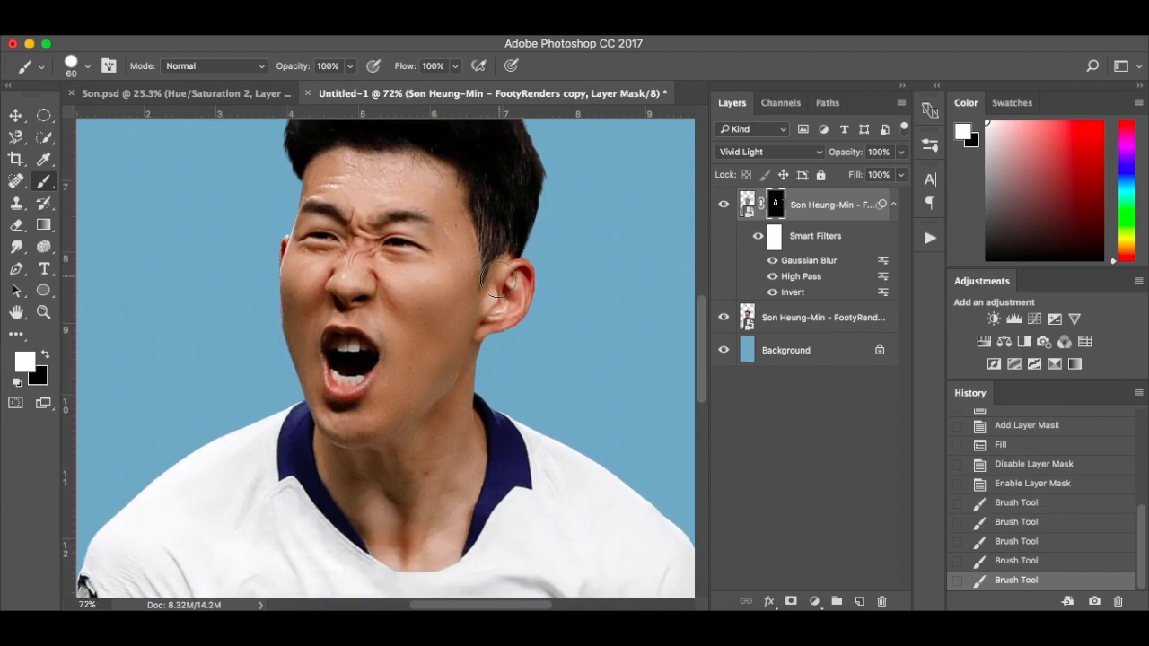
{"action": "mouse_move", "coordinate": [515, 272]}
{"action": "left_mouse_down"}
{"action": "mouse_move", "coordinate": [525, 298]}
{"action": "mouse_move", "coordinate": [464, 350]}
{"action": "left_mouse_up"}
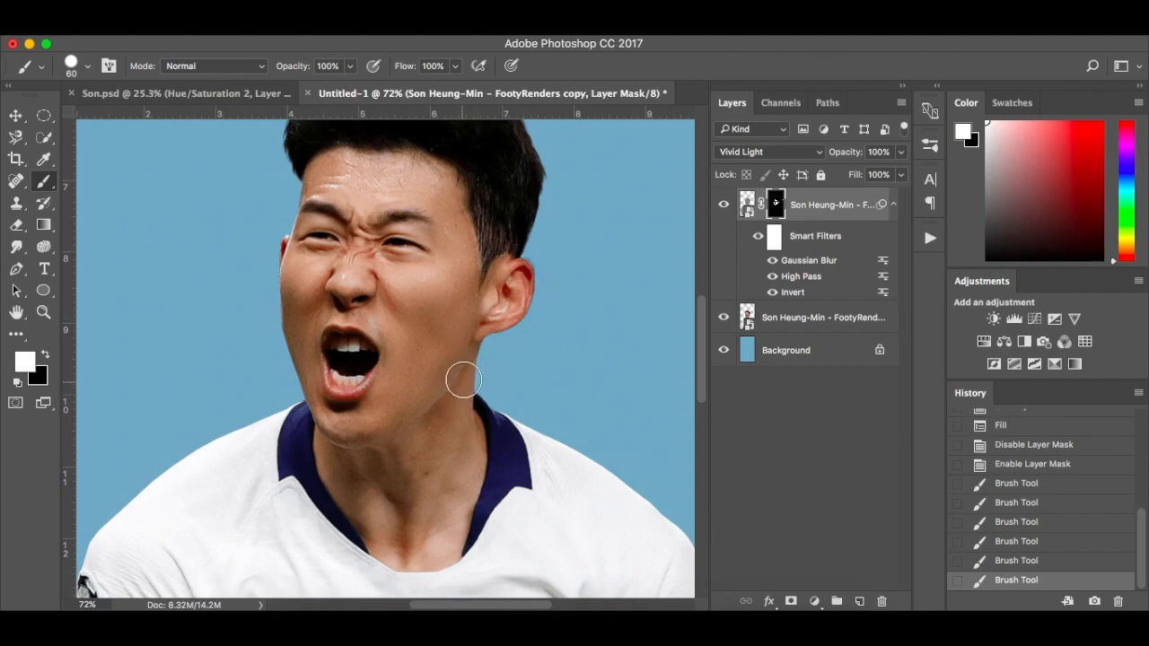
{"action": "mouse_move", "coordinate": [457, 436]}
{"action": "left_mouse_down"}
{"action": "mouse_move", "coordinate": [464, 484]}
{"action": "mouse_move", "coordinate": [449, 541]}
{"action": "left_mouse_up"}
{"action": "scroll", "coordinate": [449, 541], "scroll_direction": "down", "scroll_amount": 3}
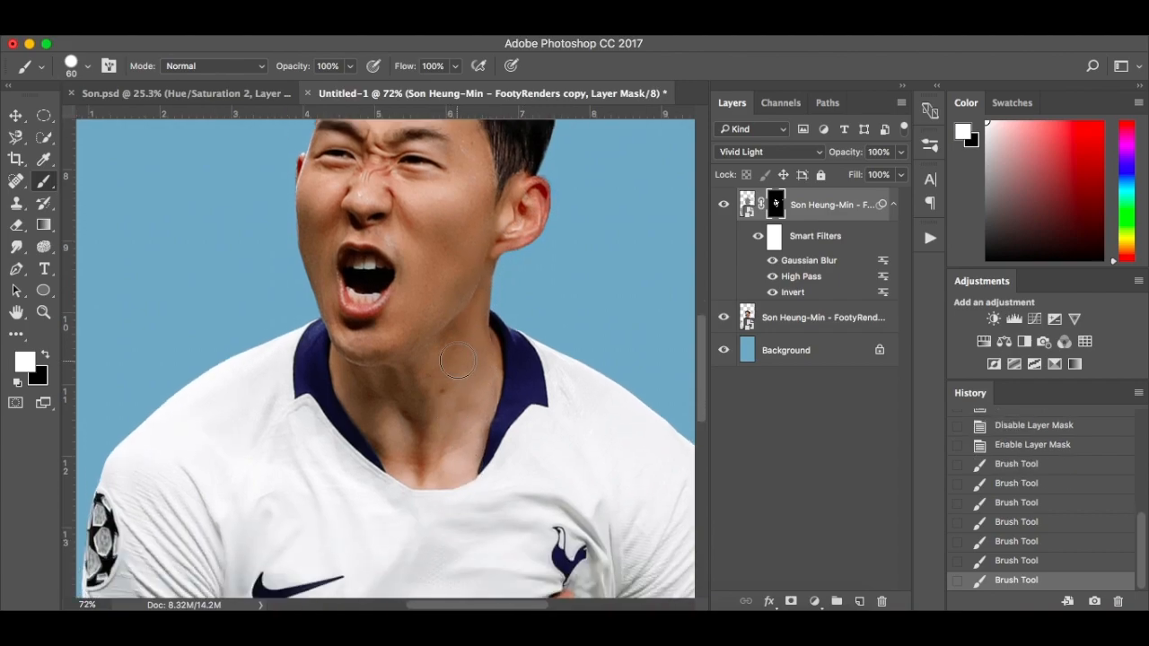
{"action": "left_click_drag", "start_coordinate": [450, 351], "coordinate": [420, 454]}
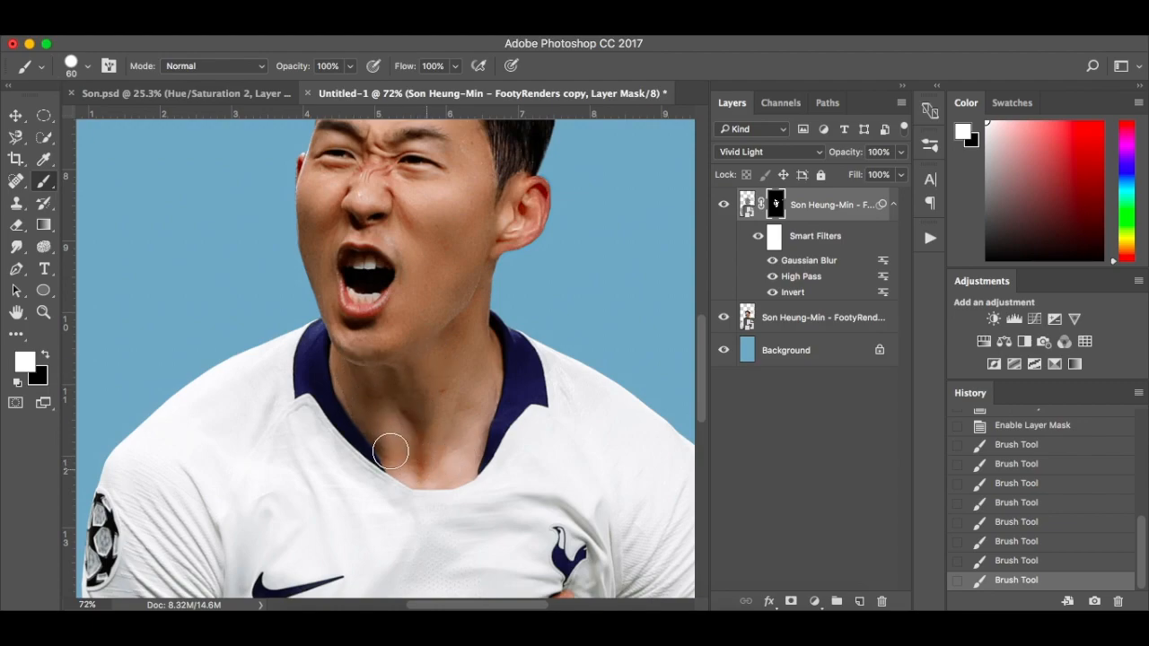
{"action": "left_click_drag", "start_coordinate": [343, 348], "coordinate": [423, 423]}
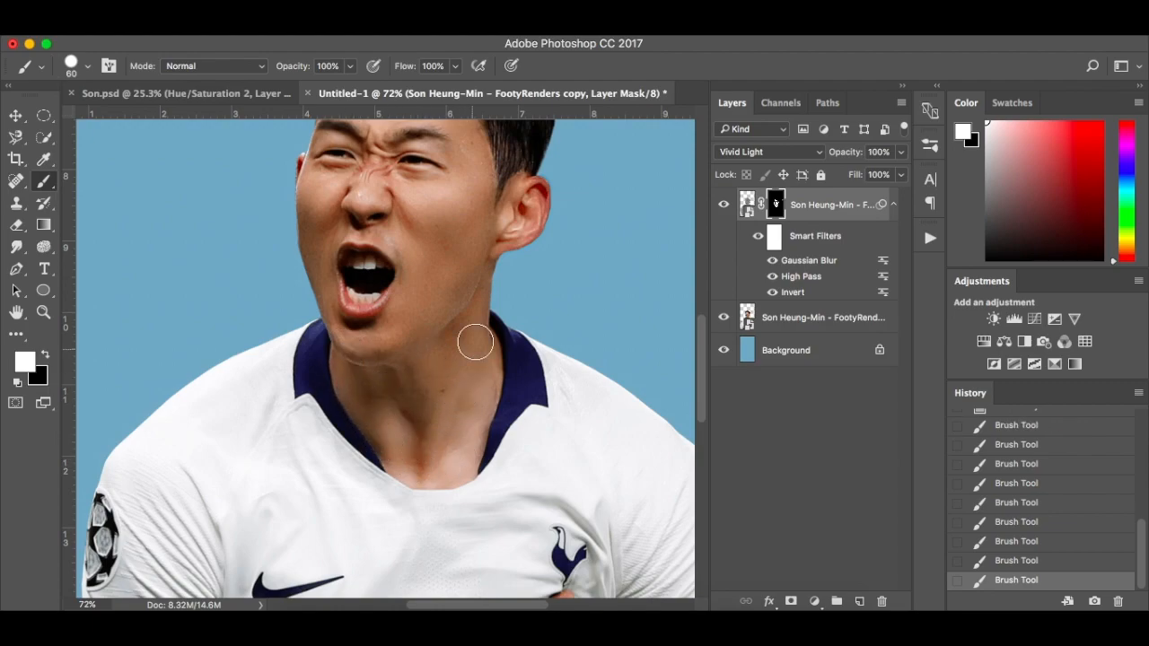
{"action": "mouse_move", "coordinate": [510, 346]}
{"action": "left_mouse_down"}
{"action": "mouse_move", "coordinate": [516, 387]}
{"action": "mouse_move", "coordinate": [467, 465]}
{"action": "left_mouse_up"}
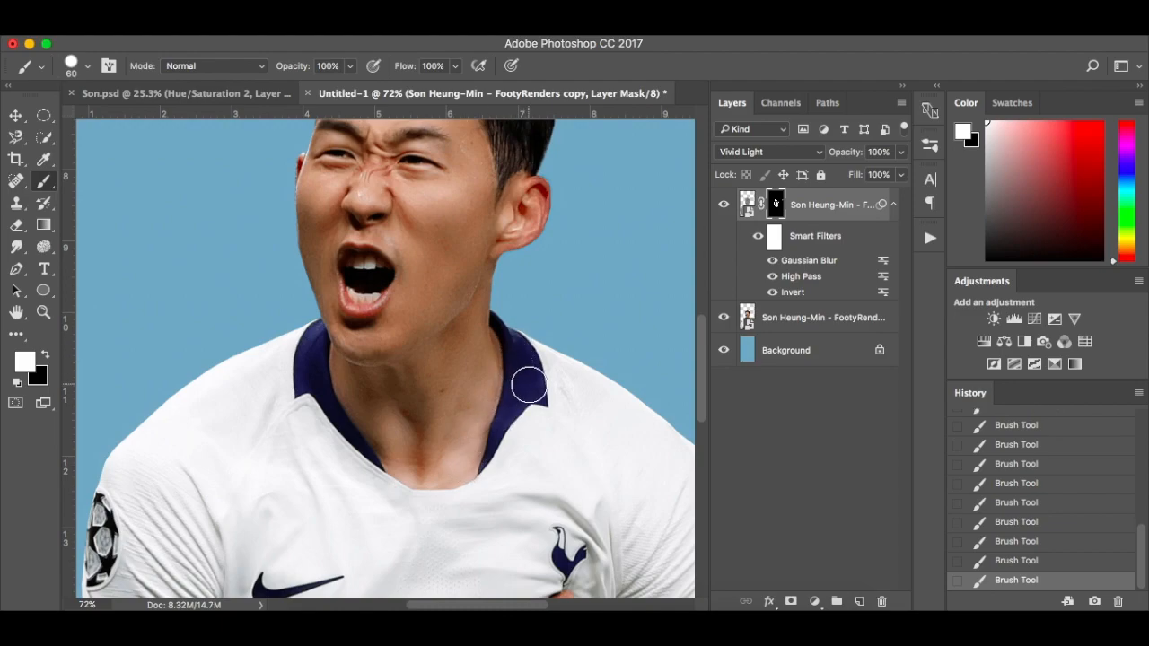
Reduce the brush size to 35 and paint white on the mask along the navy shirt collar
{"action": "key", "text": "bracketleft"}
{"action": "key", "text": "bracketleft"}
{"action": "key", "text": "bracketleft"}
{"action": "key", "text": "bracketleft"}
{"action": "key", "text": "bracketleft"}
{"action": "mouse_move", "coordinate": [321, 334]}
{"action": "left_mouse_down"}
{"action": "mouse_move", "coordinate": [302, 386]}
{"action": "mouse_move", "coordinate": [389, 467]}
{"action": "left_mouse_up"}
Examine the retouched face and neck by disabling and re-enabling the layer mask on the player copy
{"action": "scroll", "coordinate": [543, 325], "scroll_direction": "up", "scroll_amount": 5}
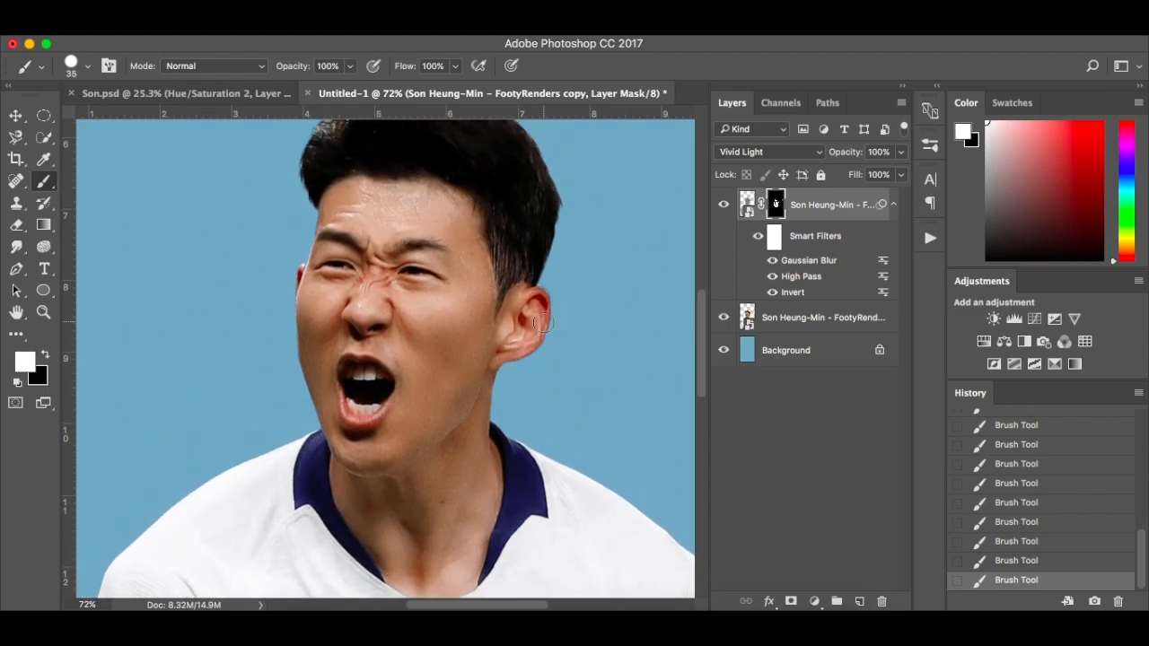
{"action": "scroll", "coordinate": [552, 372], "scroll_direction": "up", "scroll_amount": 2}
{"action": "scroll", "coordinate": [553, 373], "scroll_direction": "down", "scroll_amount": 2}
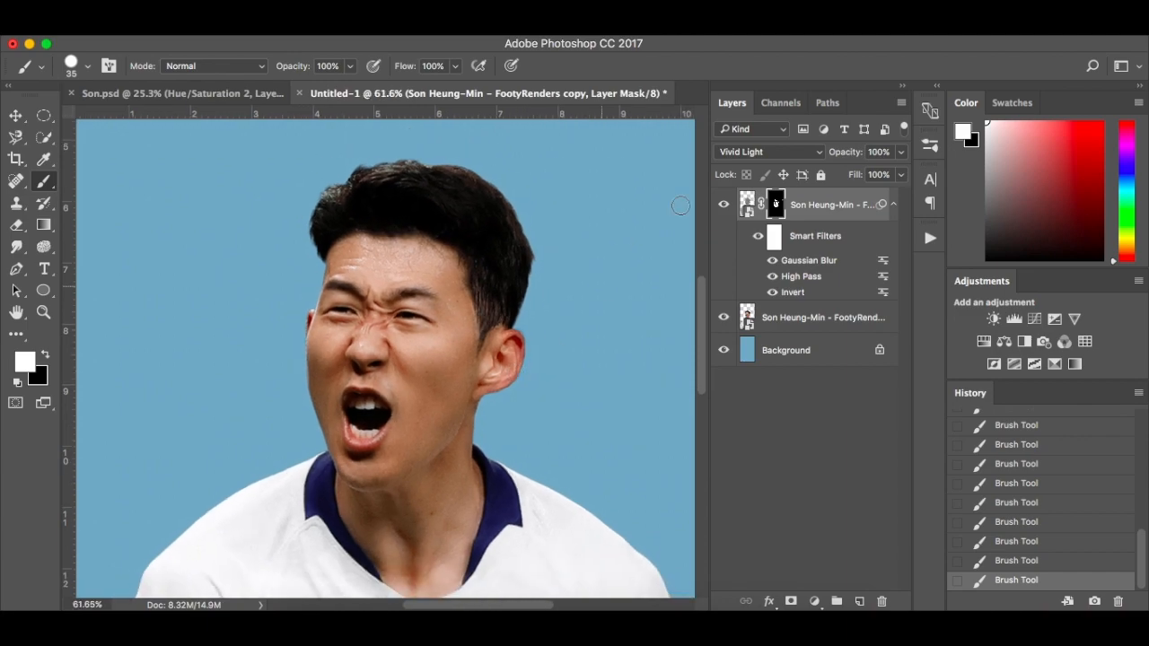
{"action": "right_click", "coordinate": [773, 207]}
{"action": "left_click", "coordinate": [793, 213]}
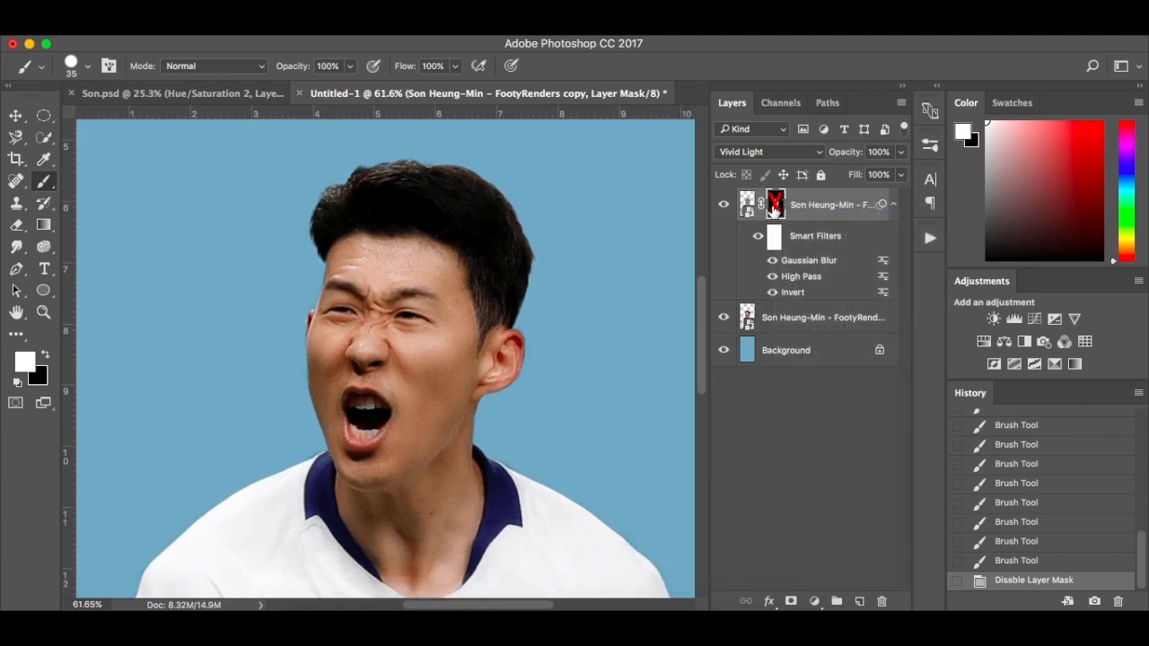
{"action": "right_click", "coordinate": [773, 208]}
{"action": "left_click", "coordinate": [782, 211]}
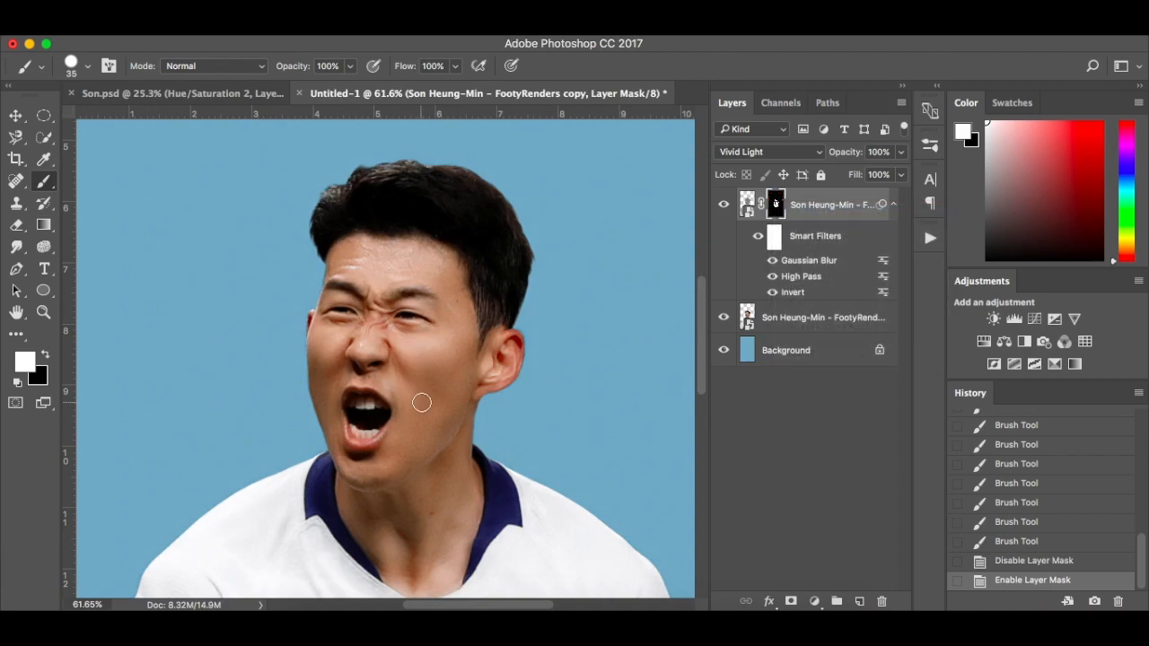
Paint white on the mask over the player's pointing hand
{"action": "scroll", "coordinate": [422, 402], "scroll_direction": "down", "scroll_amount": 5}
{"action": "scroll", "coordinate": [418, 400], "scroll_direction": "down", "scroll_amount": 2}
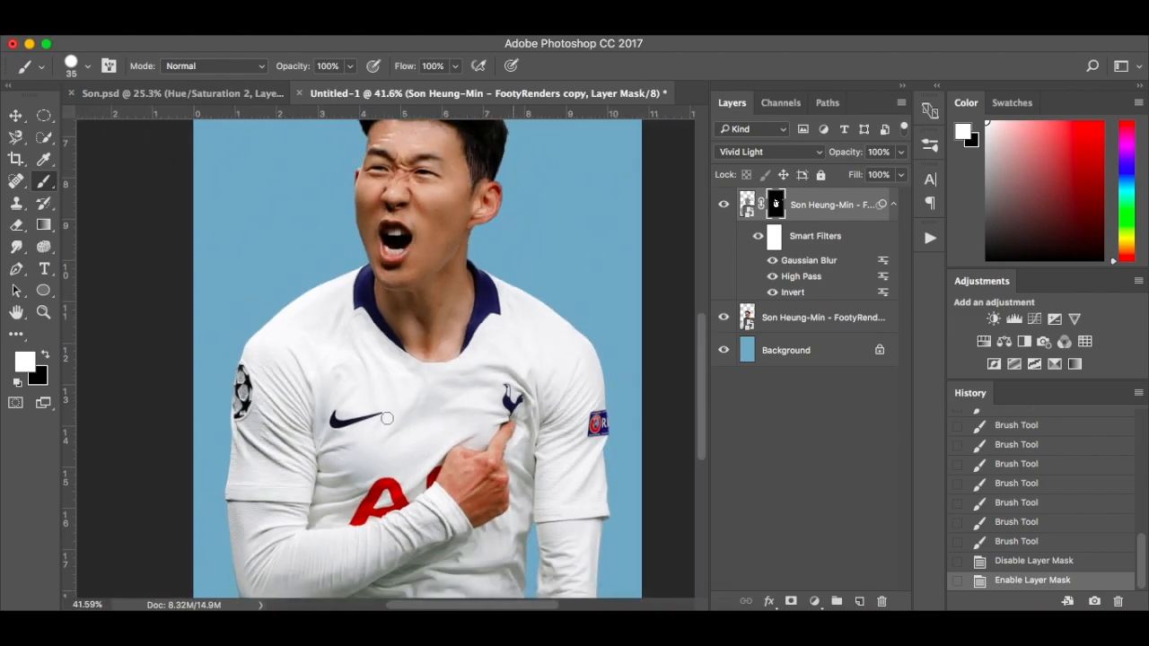
{"action": "scroll", "coordinate": [283, 430], "scroll_direction": "up", "scroll_amount": 3}
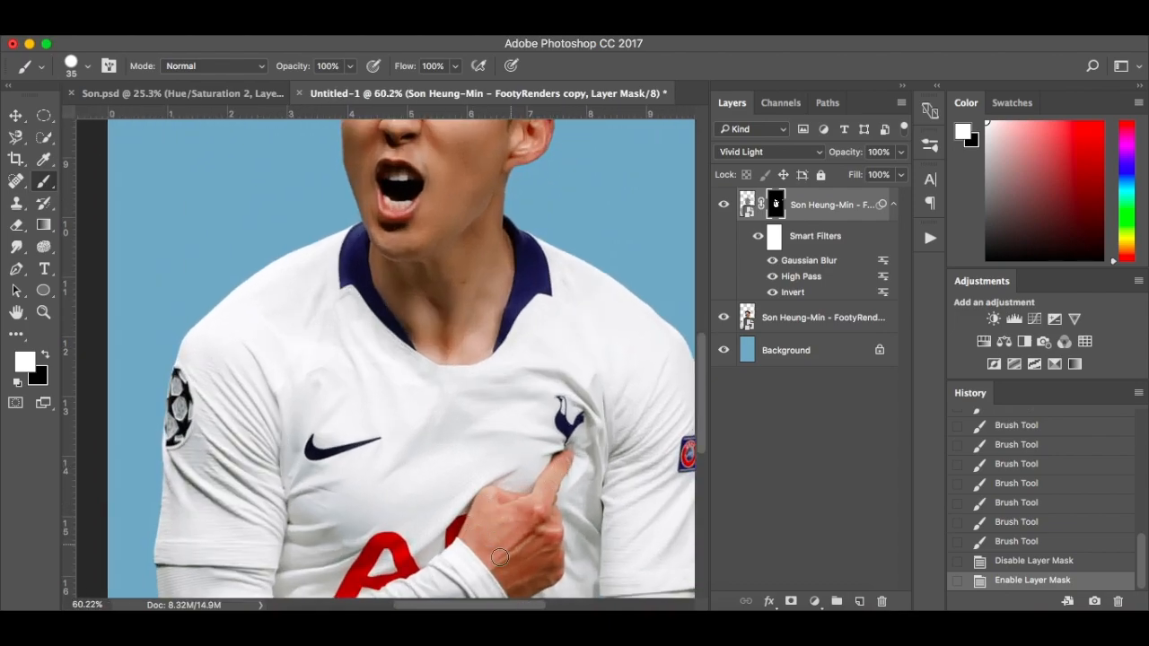
{"action": "mouse_move", "coordinate": [529, 554]}
{"action": "left_mouse_down"}
{"action": "mouse_move", "coordinate": [540, 553]}
{"action": "mouse_move", "coordinate": [514, 590]}
{"action": "mouse_move", "coordinate": [542, 573]}
{"action": "left_mouse_up"}
{"action": "scroll", "coordinate": [542, 573], "scroll_direction": "down", "scroll_amount": 2}
{"action": "left_click_drag", "start_coordinate": [538, 515], "coordinate": [543, 517]}
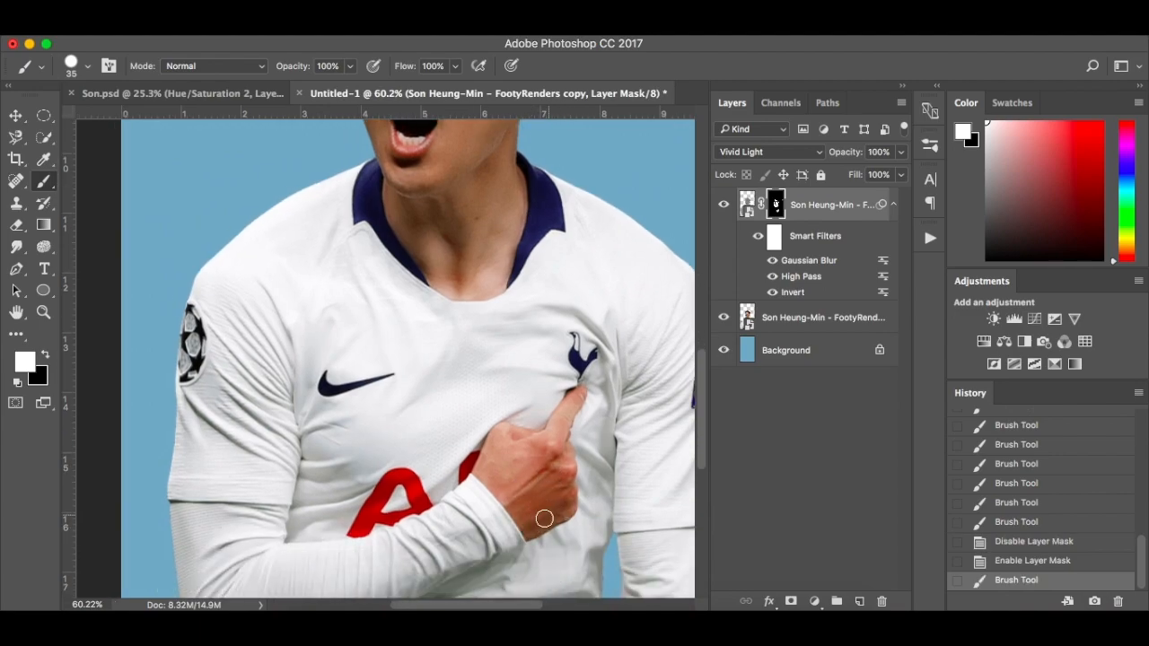
Paint white on the mask over the sleeve of the pointing arm, from the cuff edge up past the Champions League badge
{"action": "scroll", "coordinate": [544, 517], "scroll_direction": "down", "scroll_amount": 3}
{"action": "left_click_drag", "start_coordinate": [203, 406], "coordinate": [201, 386]}
{"action": "left_click_drag", "start_coordinate": [260, 359], "coordinate": [285, 365]}
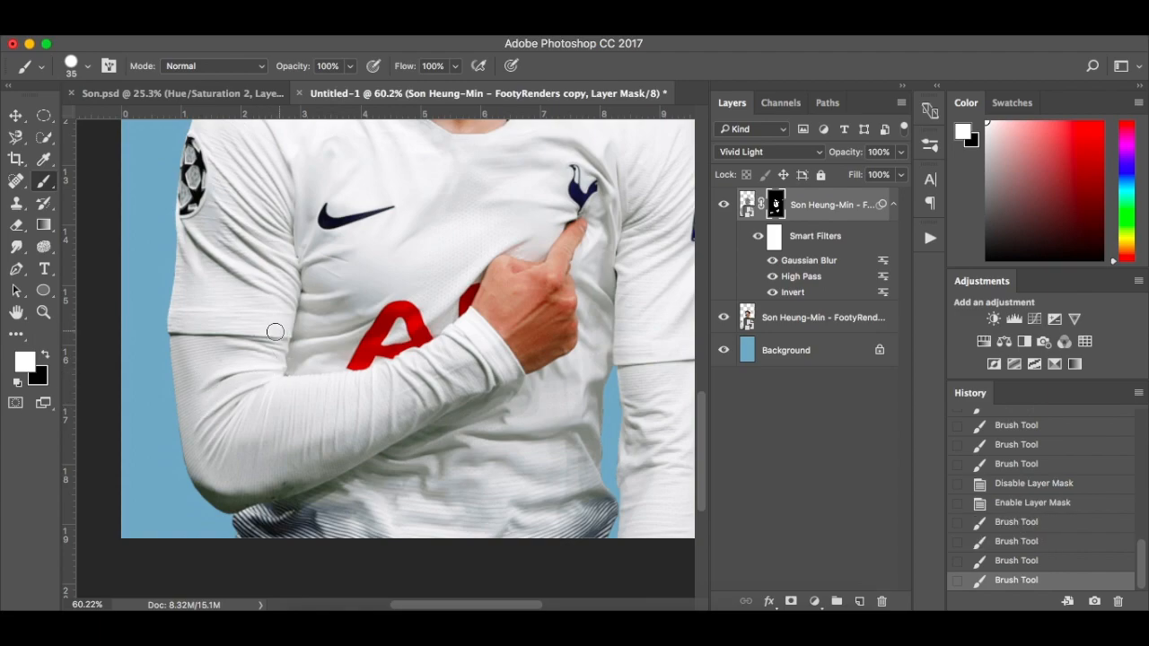
{"action": "left_click_drag", "start_coordinate": [191, 323], "coordinate": [192, 277]}
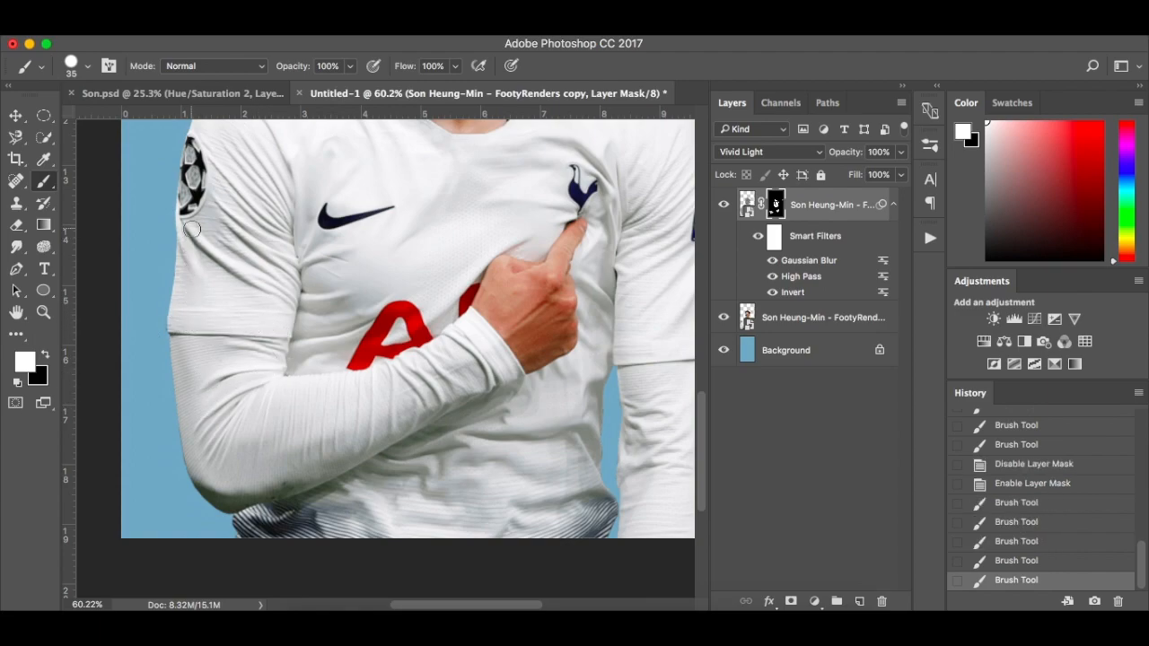
{"action": "left_click_drag", "start_coordinate": [214, 218], "coordinate": [216, 211]}
{"action": "left_click_drag", "start_coordinate": [269, 238], "coordinate": [286, 253]}
{"action": "left_click_drag", "start_coordinate": [241, 154], "coordinate": [241, 147]}
{"action": "scroll", "coordinate": [242, 148], "scroll_direction": "up", "scroll_amount": 3}
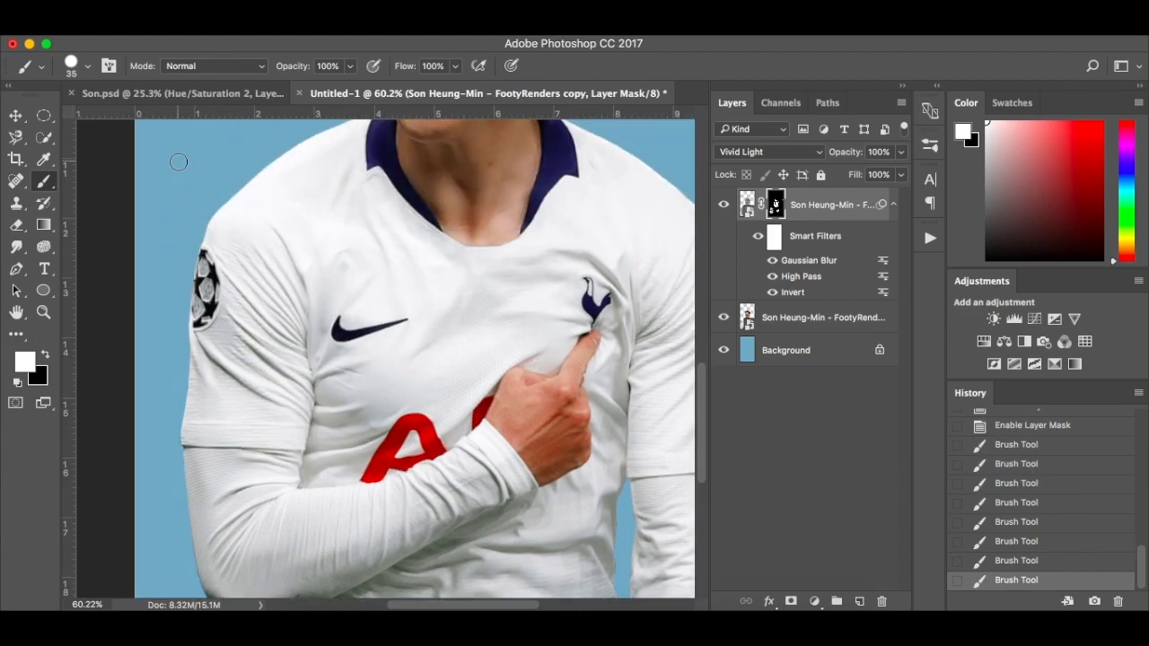
Paint white on the mask over the remaining shirt folds on the torso beside the red sponsor lettering and above the forearm
{"action": "scroll", "coordinate": [177, 160], "scroll_direction": "up", "scroll_amount": 4}
{"action": "scroll", "coordinate": [179, 162], "scroll_direction": "left", "scroll_amount": 5}
{"action": "scroll", "coordinate": [183, 165], "scroll_direction": "right", "scroll_amount": 2}
{"action": "scroll", "coordinate": [235, 175], "scroll_direction": "down", "scroll_amount": 5}
{"action": "scroll", "coordinate": [462, 328], "scroll_direction": "right", "scroll_amount": 4}
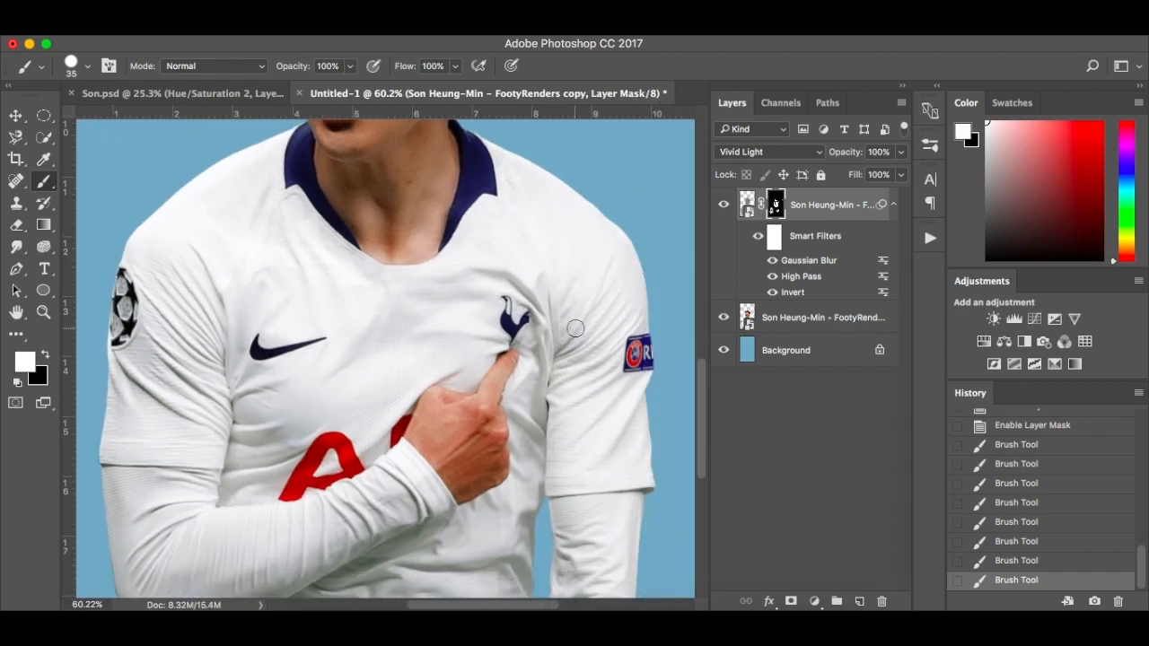
{"action": "scroll", "coordinate": [453, 333], "scroll_direction": "down", "scroll_amount": 2}
{"action": "scroll", "coordinate": [431, 338], "scroll_direction": "down", "scroll_amount": 2}
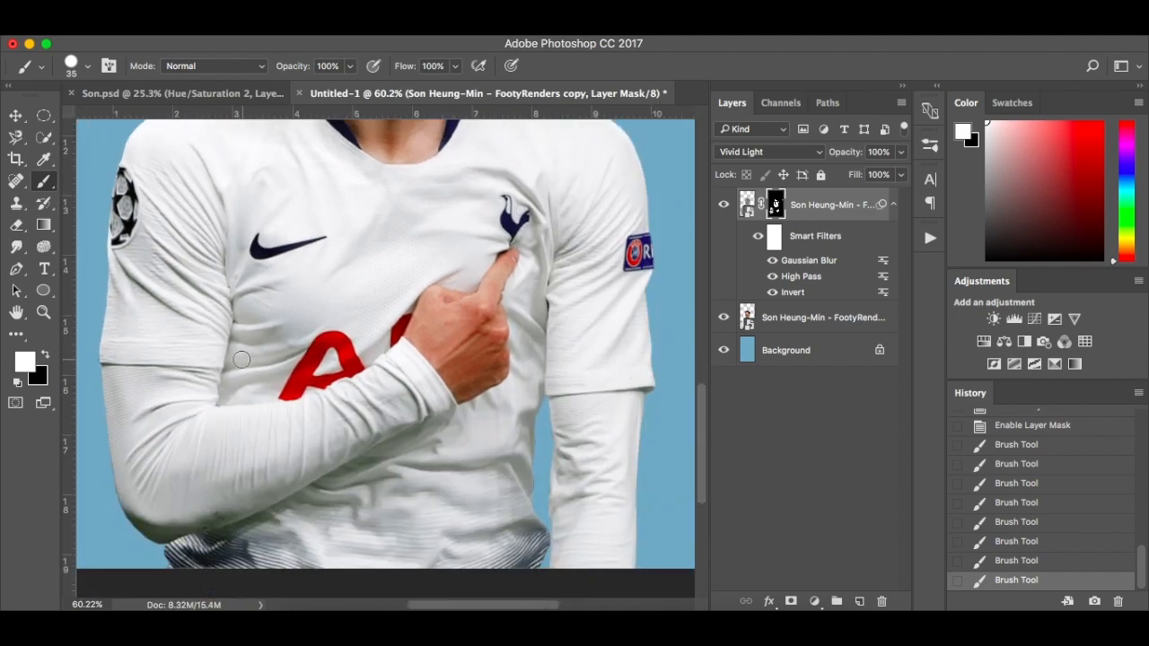
{"action": "left_click_drag", "start_coordinate": [228, 390], "coordinate": [313, 359]}
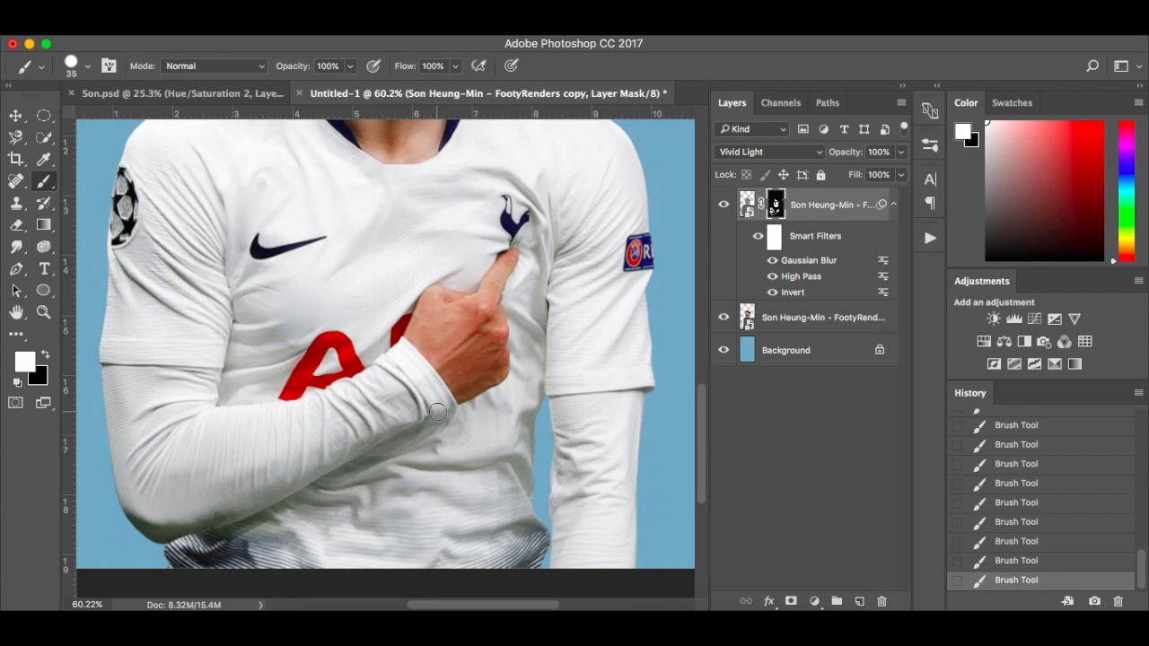
Collapse the smart filter list of the player copy and clip the copy to the original player layer below
{"action": "scroll", "coordinate": [626, 379], "scroll_direction": "down", "scroll_amount": 3}
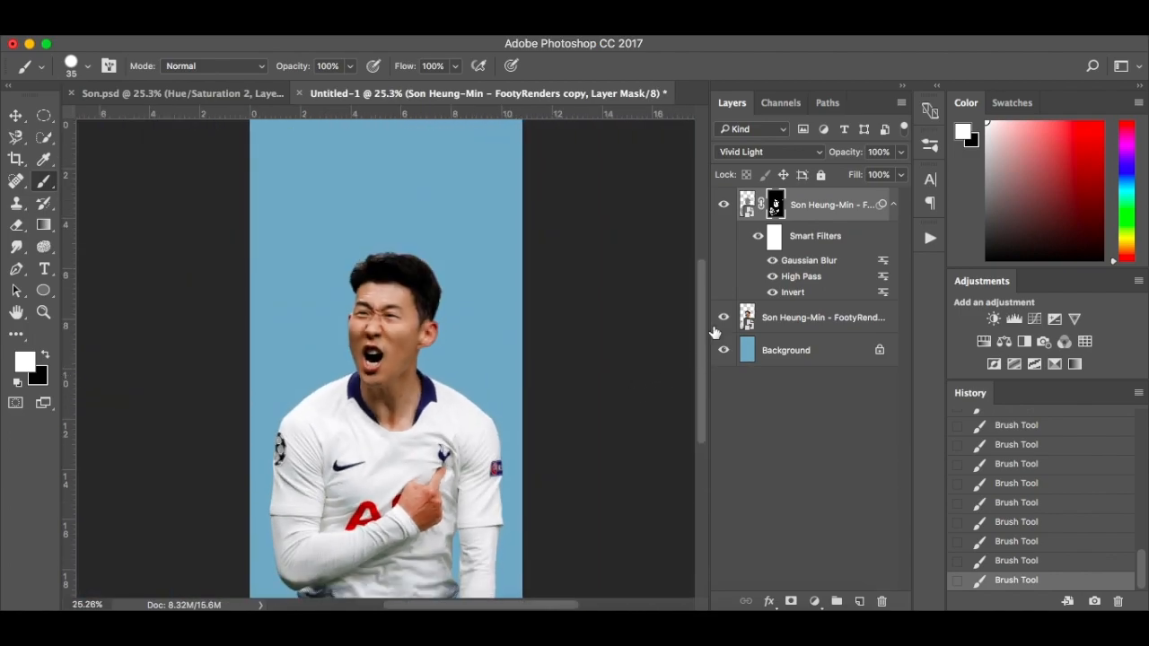
{"action": "left_click", "coordinate": [892, 205]}
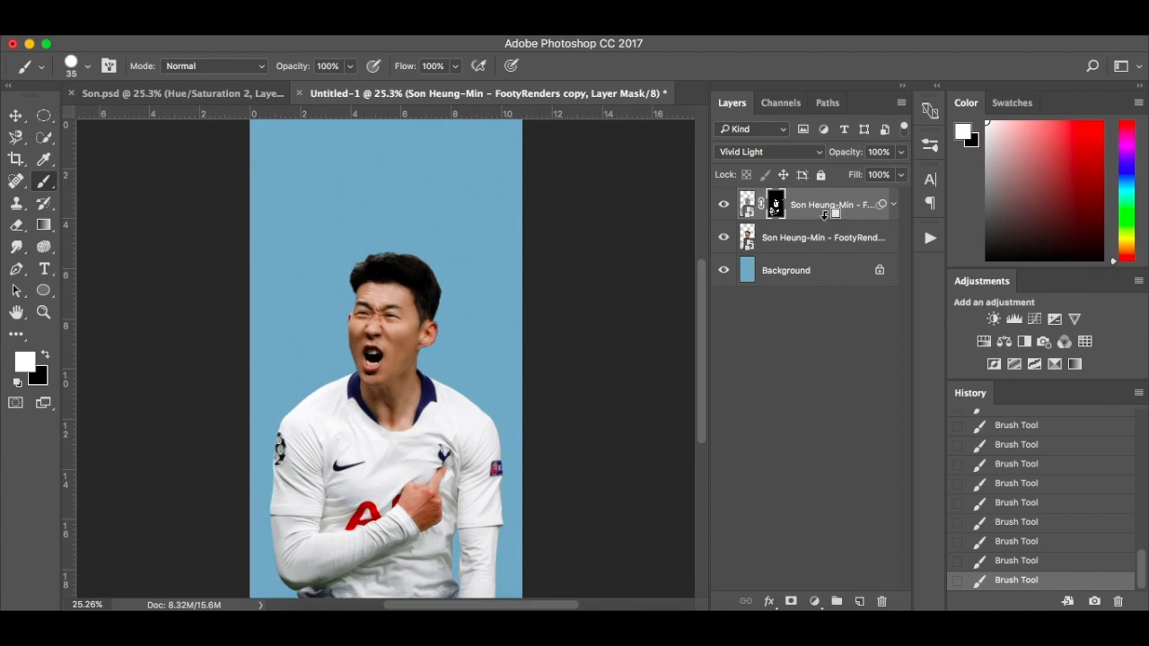
{"action": "left_click", "coordinate": [824, 217], "text": "alt"}
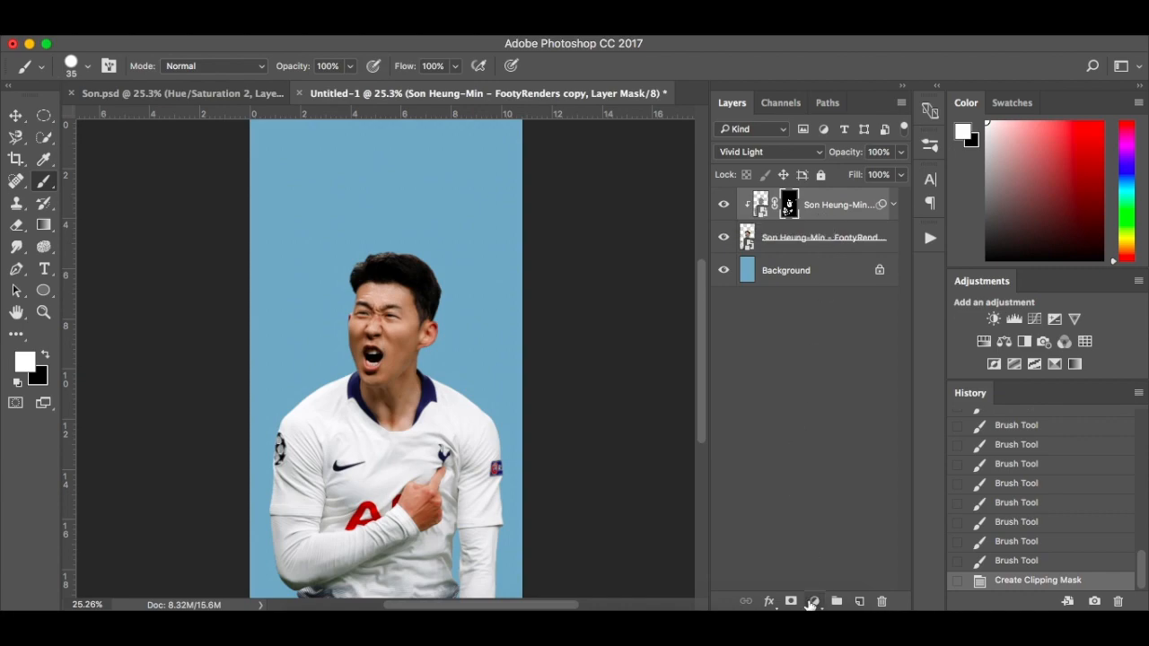
Add a Hue/Saturation adjustment with Saturation +18 above the player copy and clip it to the player layers
{"action": "left_click", "coordinate": [813, 601]}
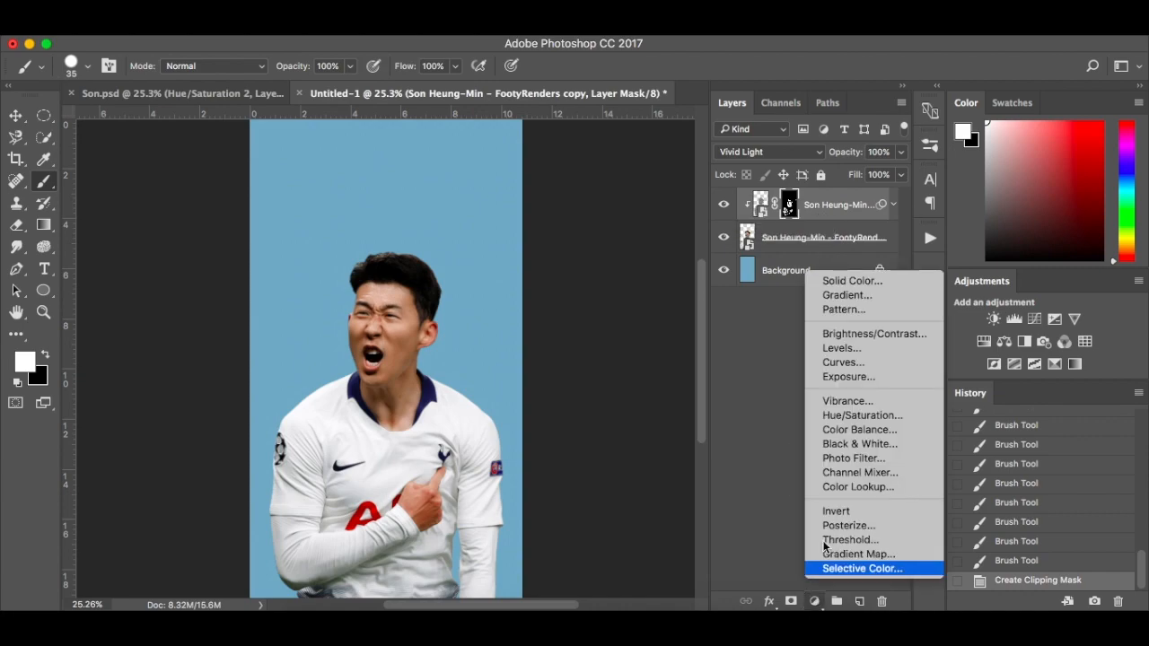
{"action": "left_click", "coordinate": [873, 416]}
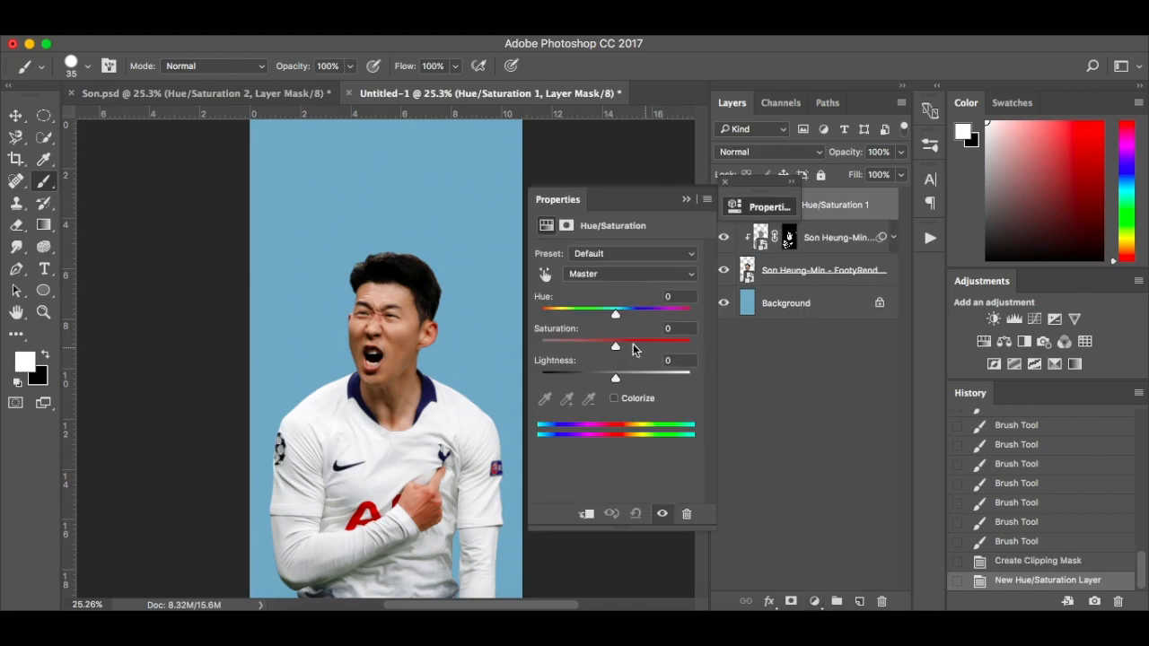
{"action": "left_click_drag", "start_coordinate": [618, 352], "coordinate": [630, 352]}
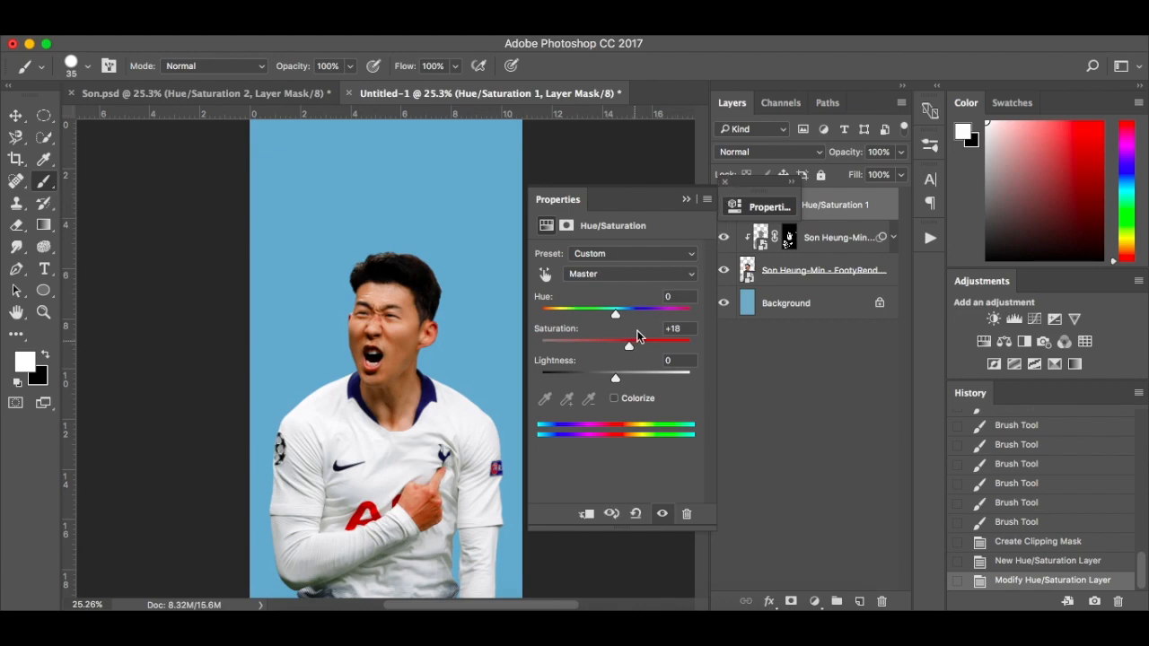
{"action": "left_click", "coordinate": [725, 184]}
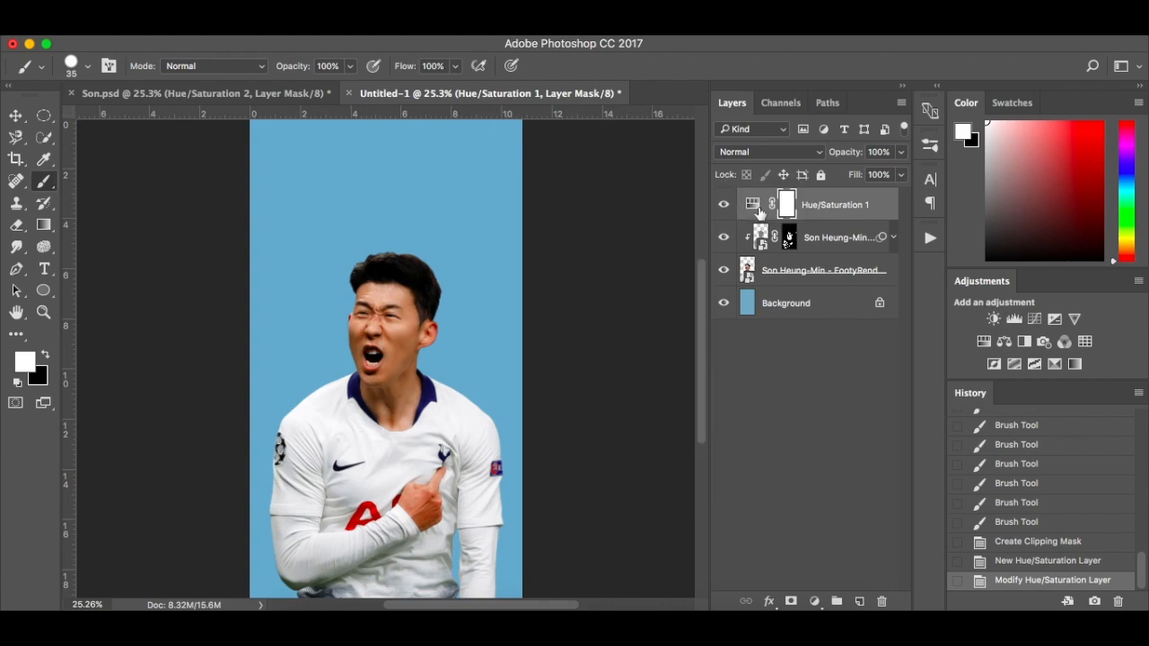
{"action": "left_click", "coordinate": [818, 220], "text": "alt"}
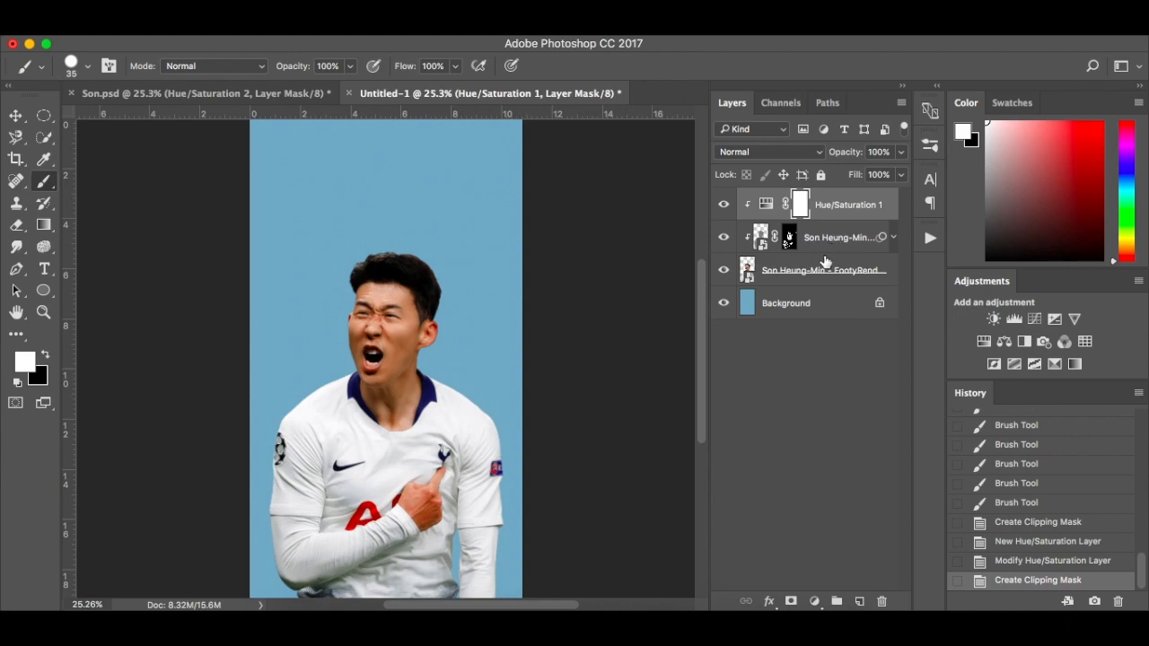
Add a new empty layer above the adjustment and set the Pen tool's shape fill to the recently used dark blue
{"action": "left_click", "coordinate": [860, 601]}
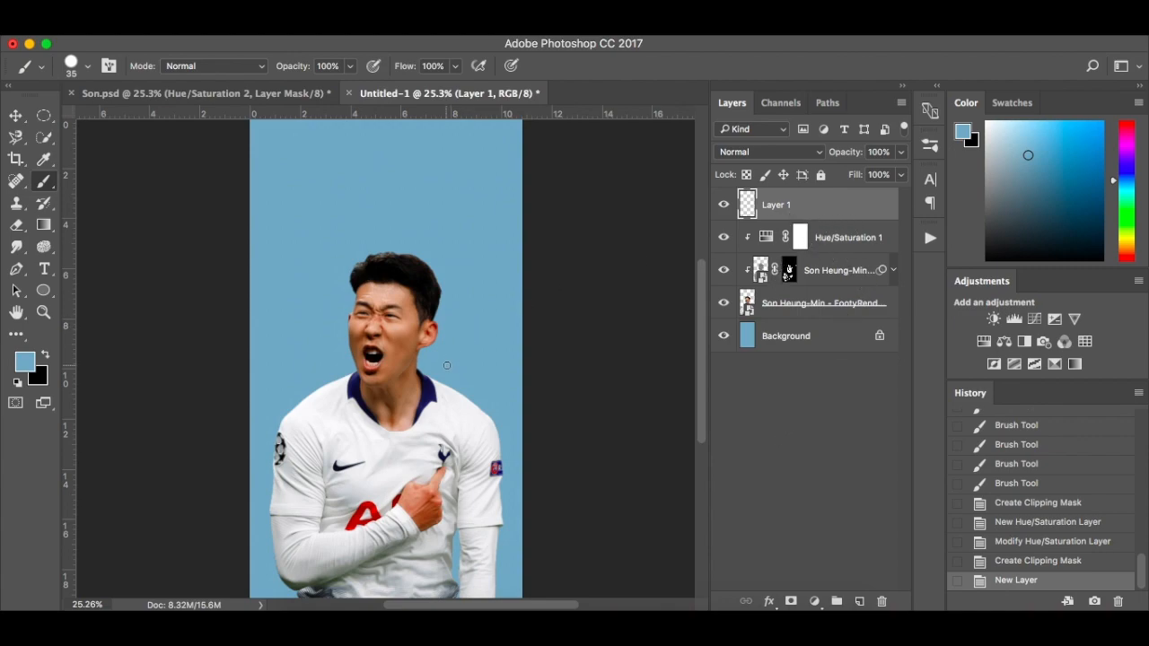
{"action": "key", "text": "p"}
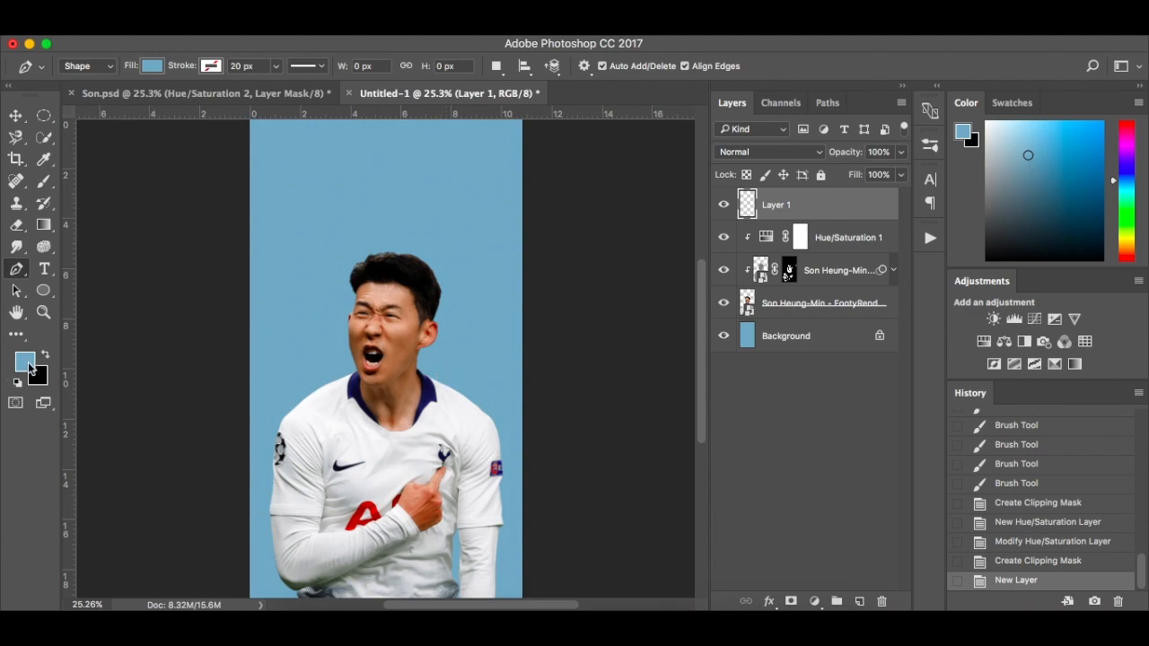
{"action": "left_click", "coordinate": [152, 67]}
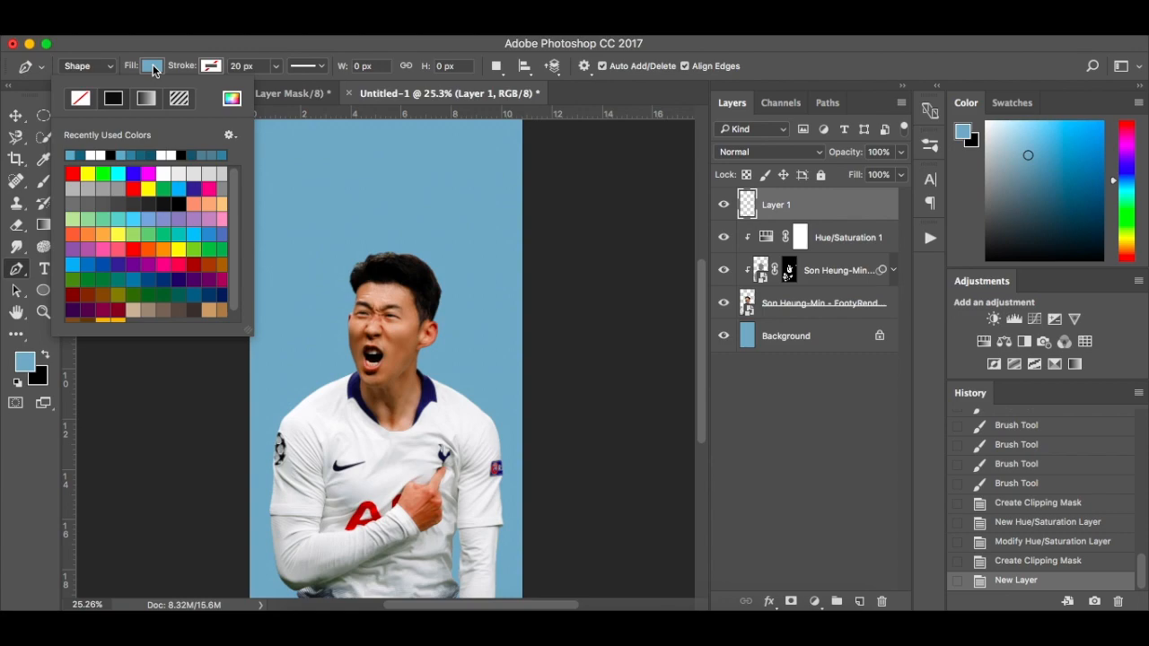
{"action": "left_click", "coordinate": [80, 155]}
{"action": "left_click", "coordinate": [155, 68]}
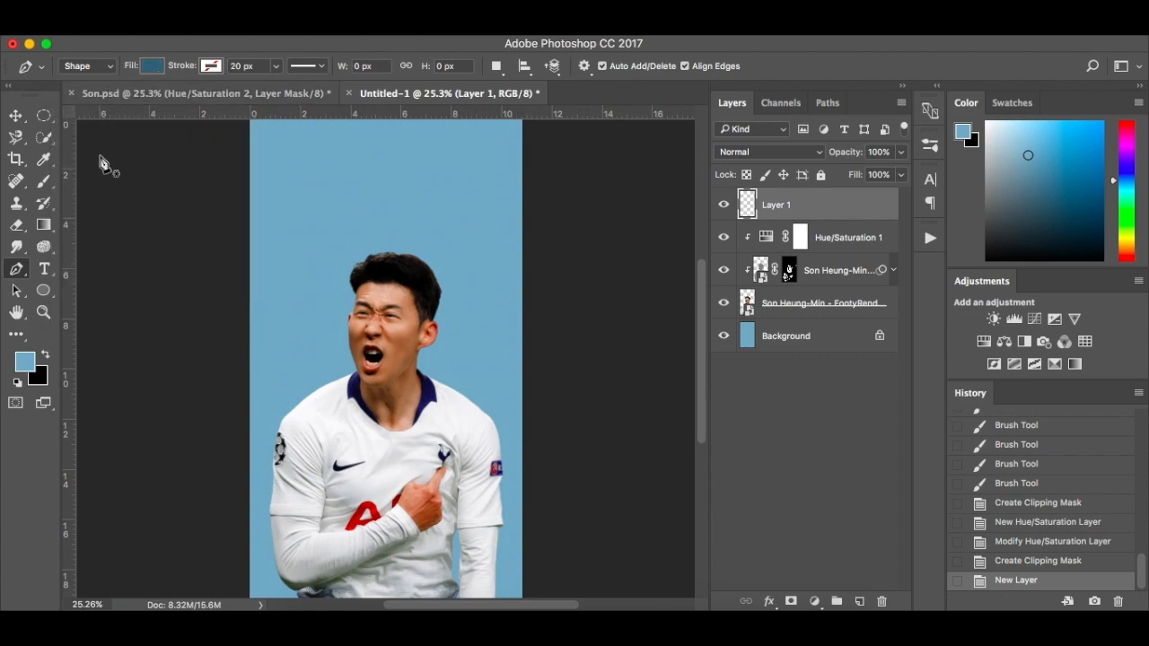
Set the foreground color to hex 3a6176
{"action": "left_click", "coordinate": [25, 362]}
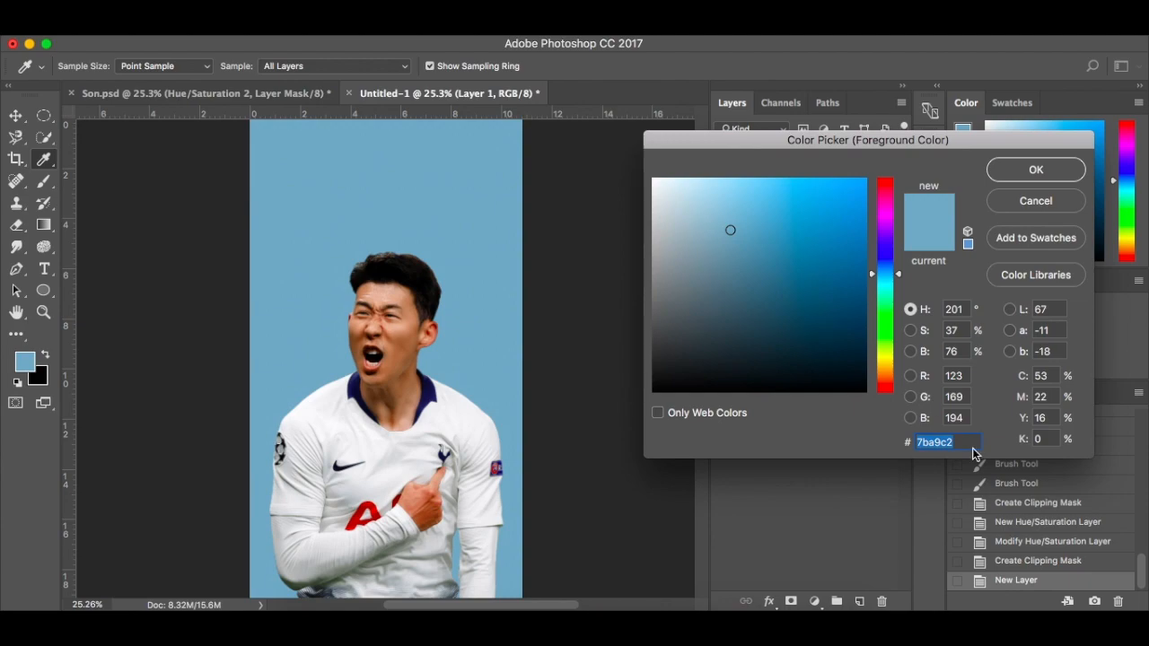
{"action": "type", "text": "3a"}
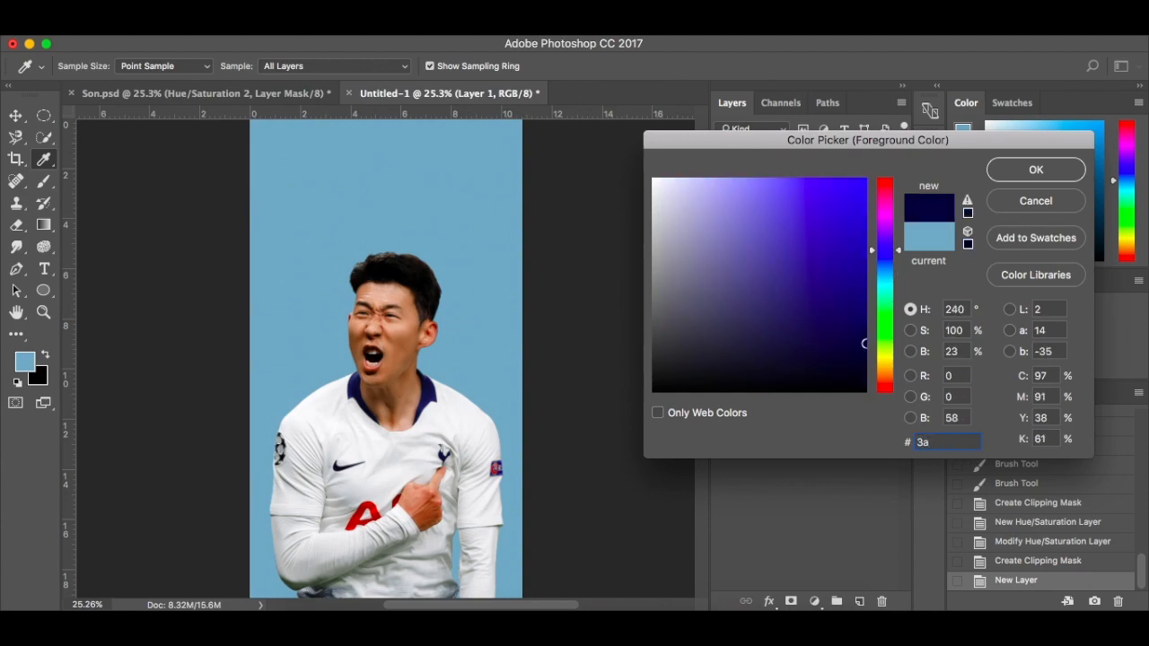
{"action": "type", "text": "61"}
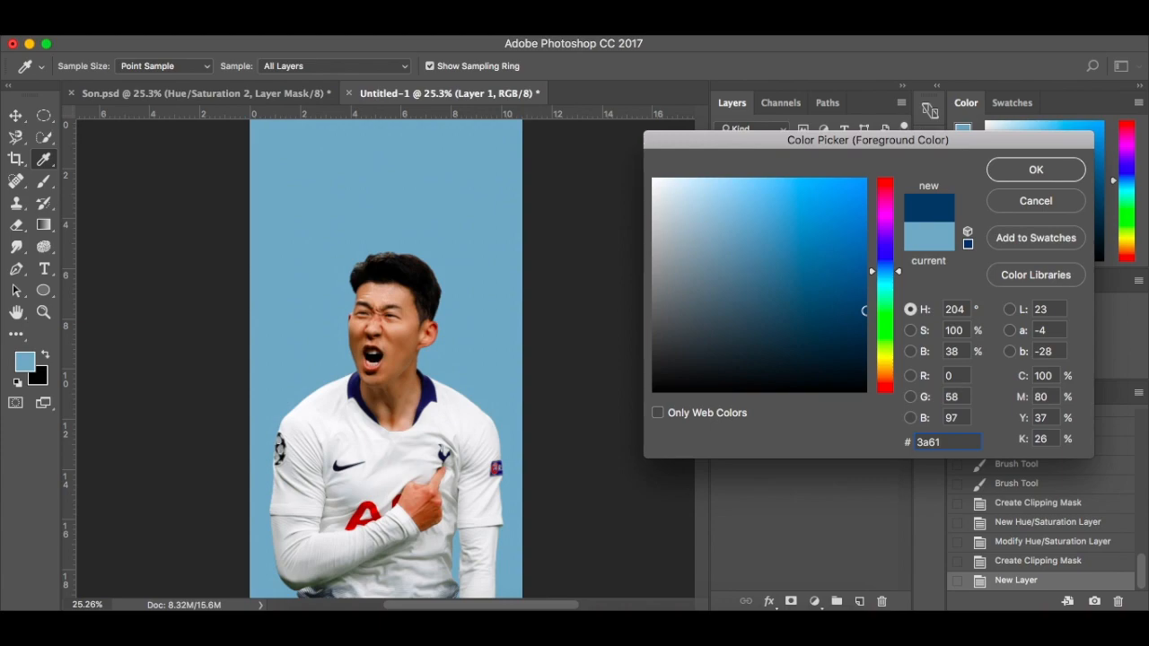
{"action": "type", "text": "76"}
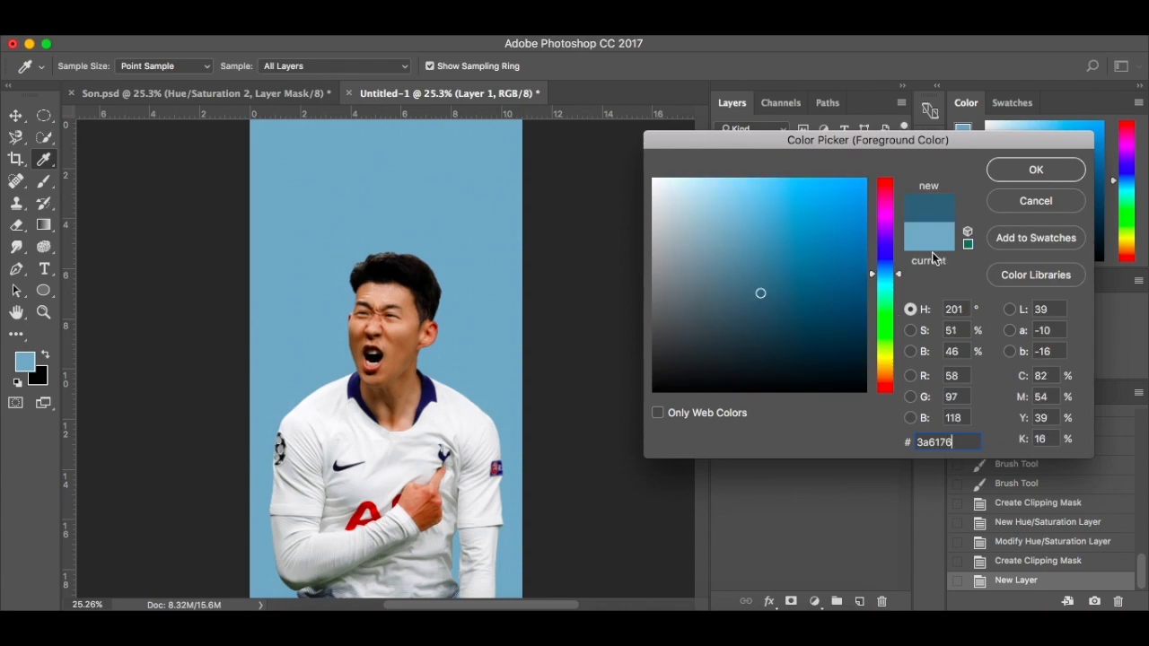
{"action": "left_click", "coordinate": [1035, 171]}
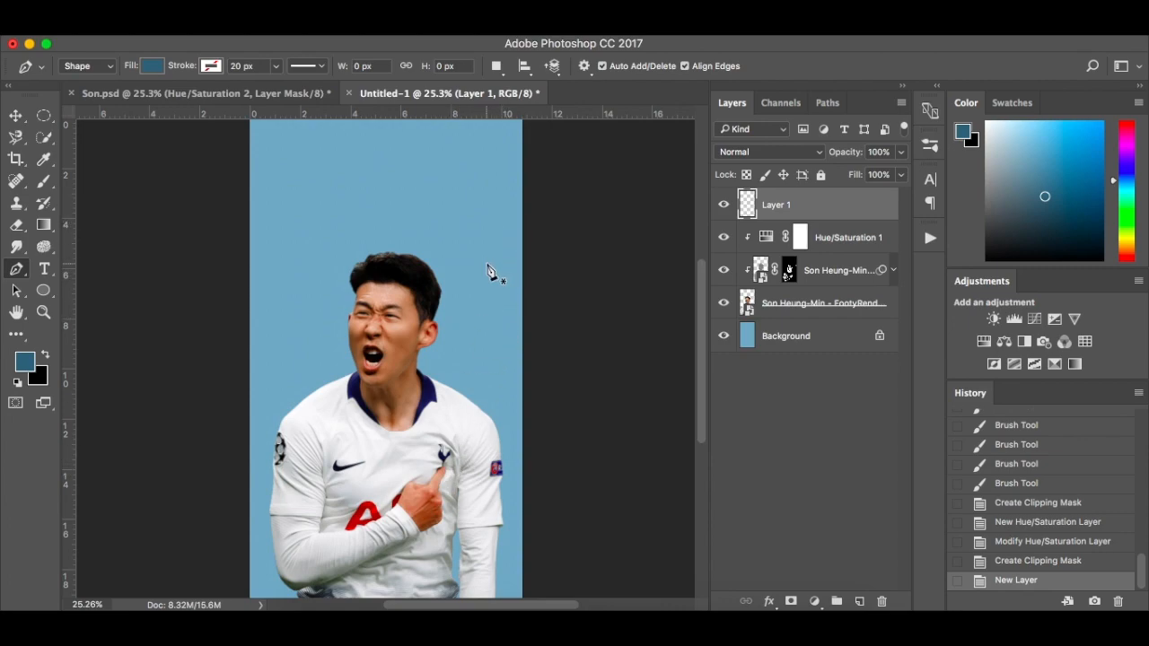
Draw a triangular ray about 642 px wide and 1972 px high from the shirt's club badge past the canvas's upper-right corner
{"action": "scroll", "coordinate": [487, 271], "scroll_direction": "up", "scroll_amount": 2}
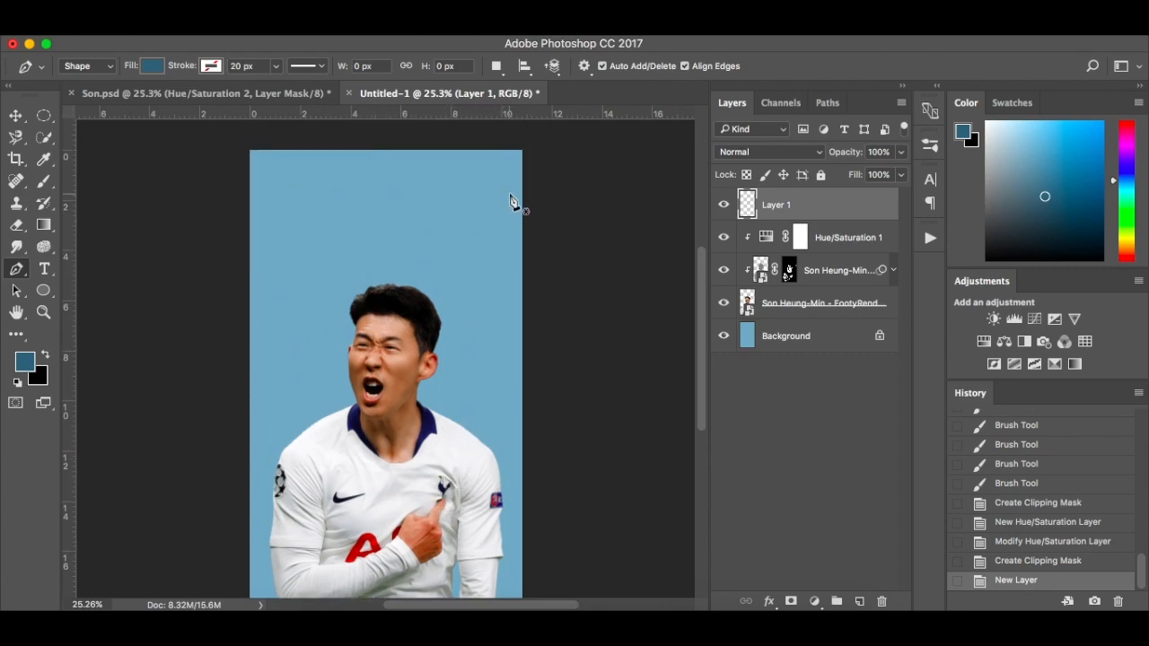
{"action": "scroll", "coordinate": [462, 431], "scroll_direction": "down", "scroll_amount": 1}
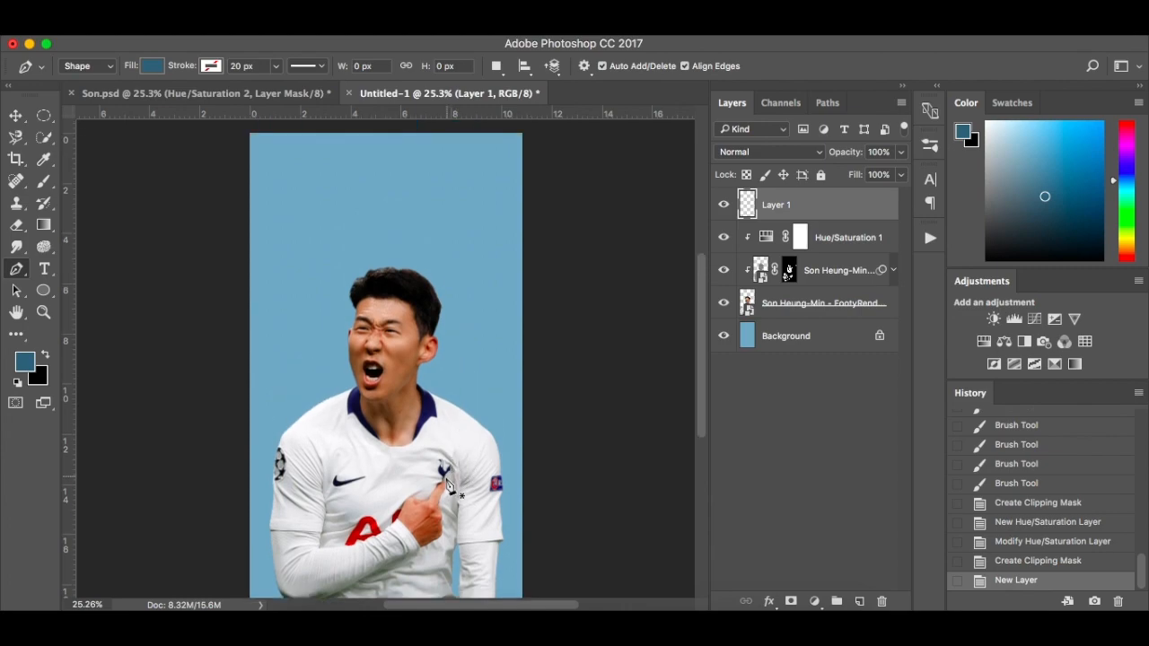
{"action": "left_click", "coordinate": [443, 480]}
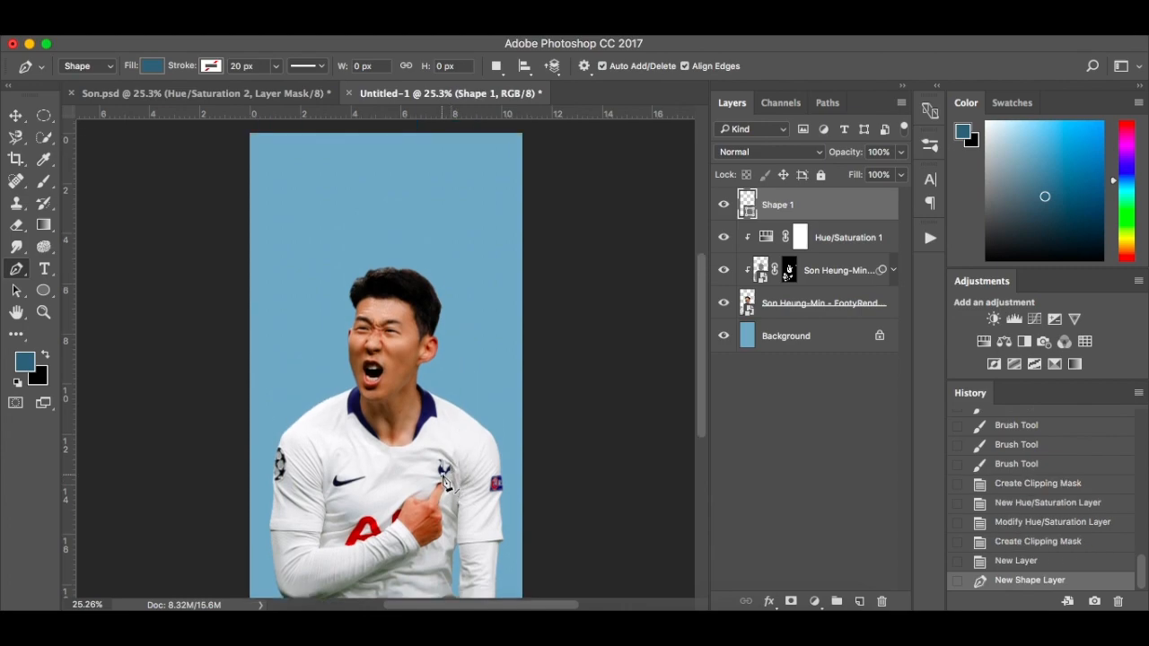
{"action": "scroll", "coordinate": [499, 412], "scroll_direction": "up", "scroll_amount": 3}
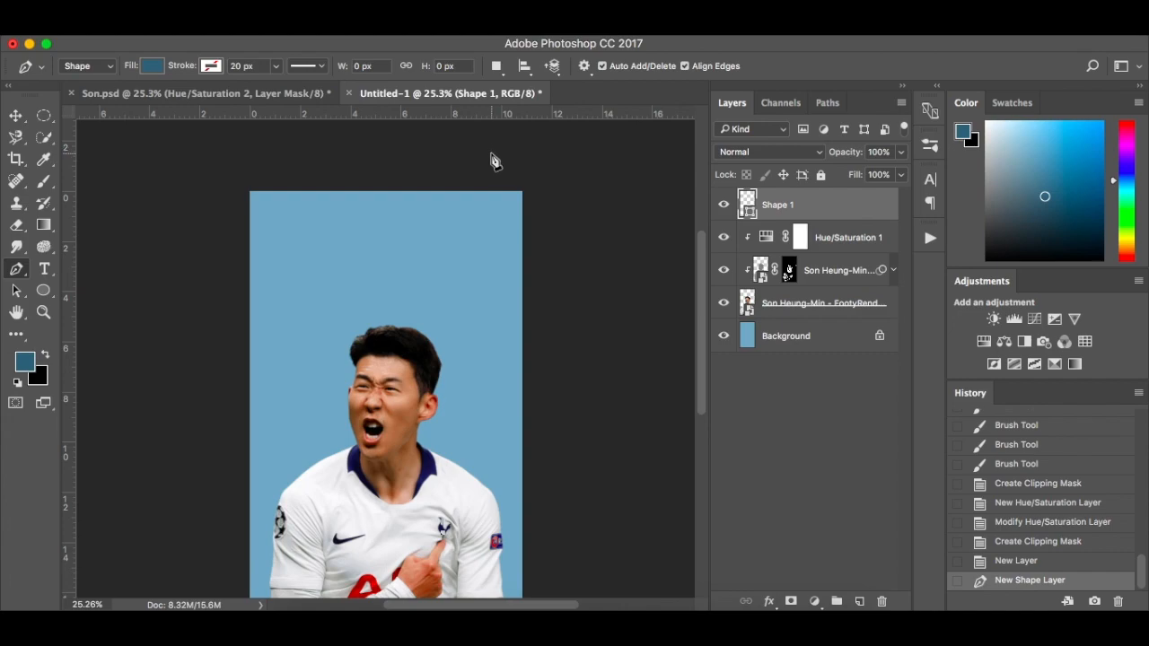
{"action": "scroll", "coordinate": [493, 184], "scroll_direction": "up", "scroll_amount": 2}
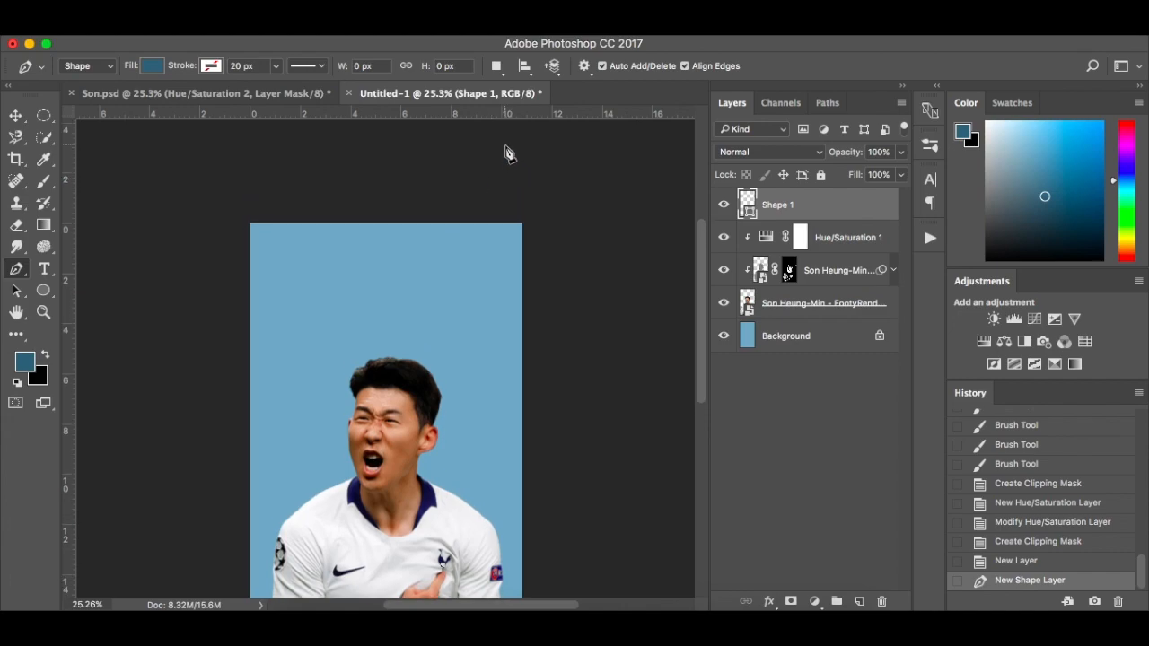
{"action": "left_click", "coordinate": [505, 145]}
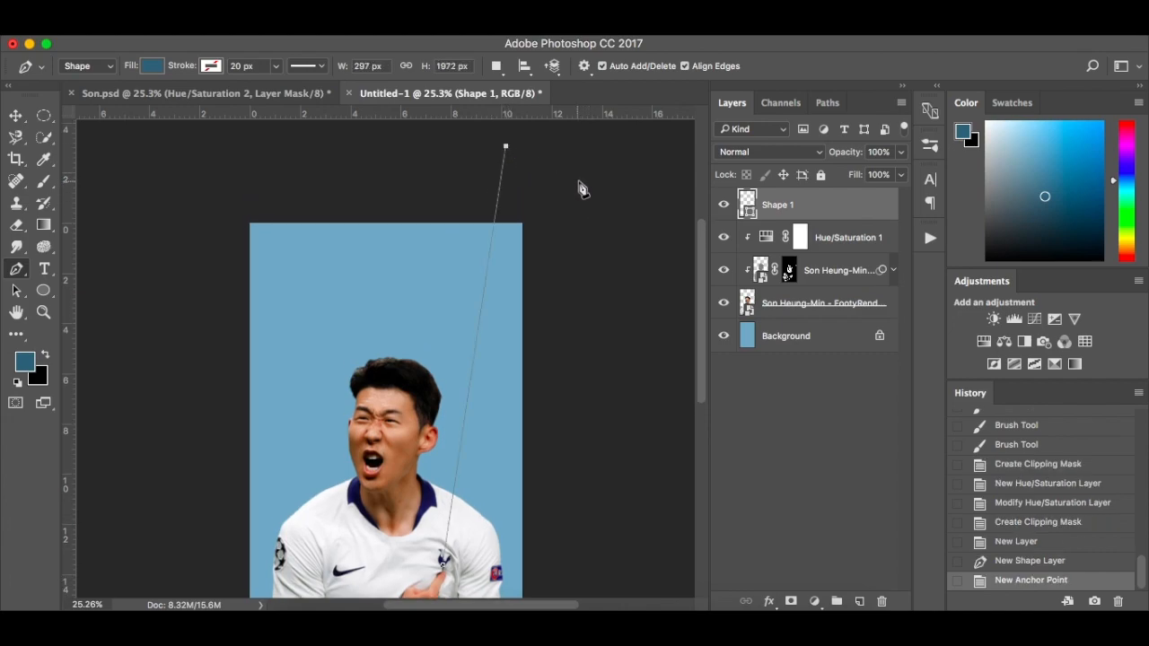
{"action": "left_click", "coordinate": [579, 190]}
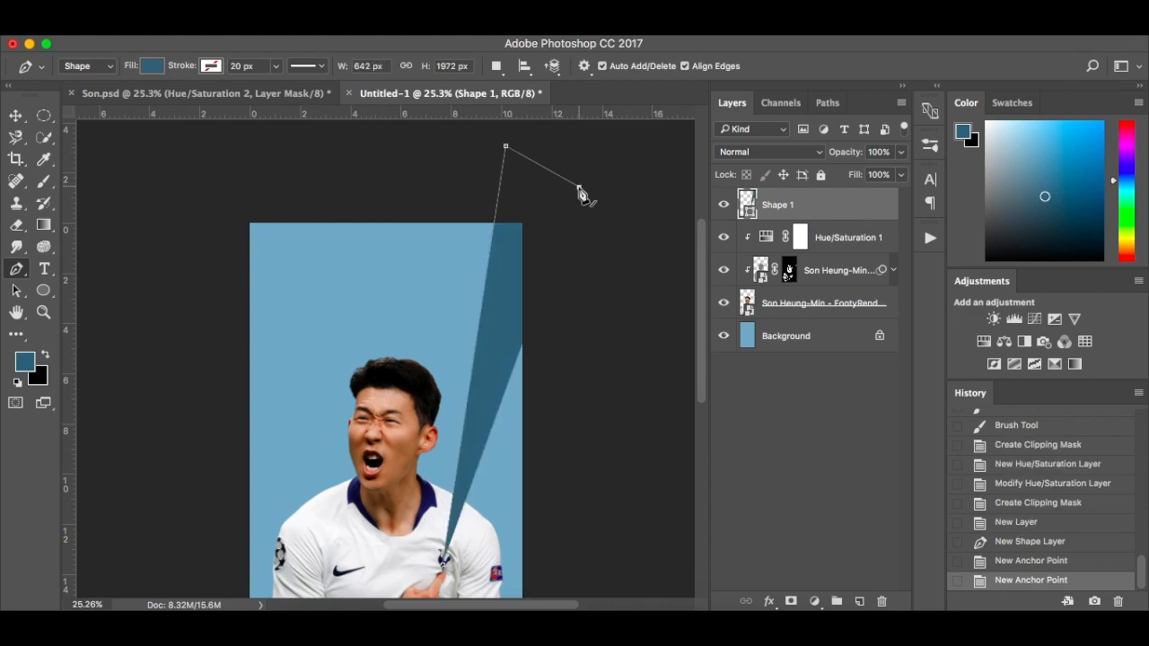
{"action": "scroll", "coordinate": [554, 321], "scroll_direction": "down", "scroll_amount": 5}
{"action": "scroll", "coordinate": [554, 320], "scroll_direction": "up", "scroll_amount": 5}
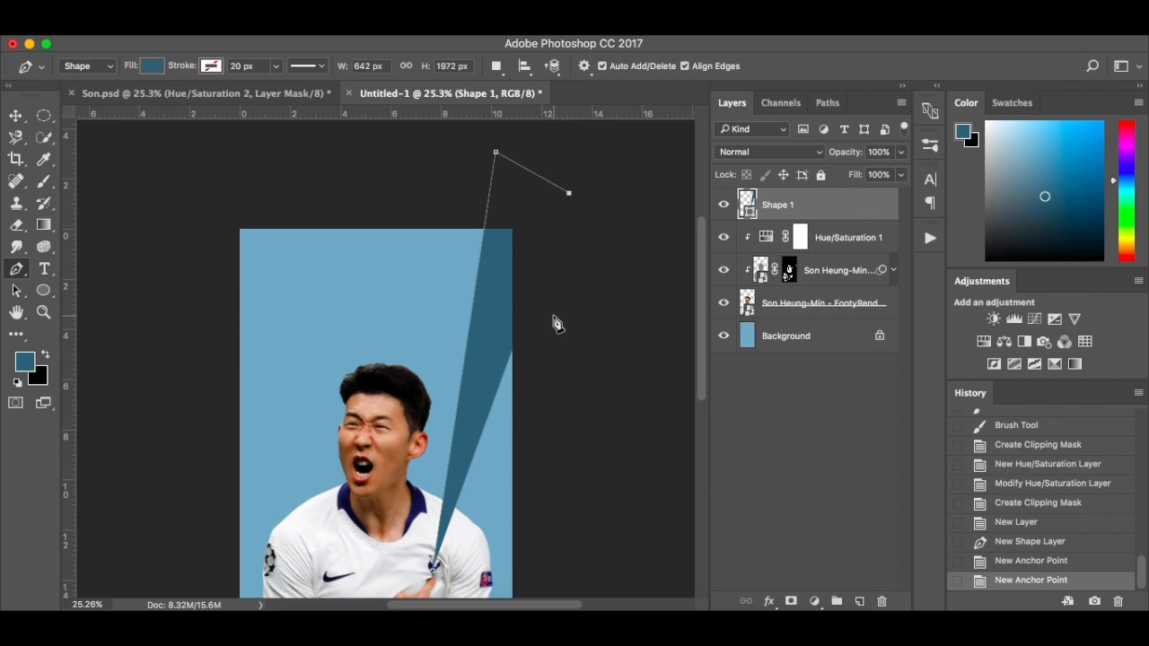
Free-transform the ray shape and place its reference point on the ray's lower tip at the club badge
{"action": "left_click", "coordinate": [13, 122]}
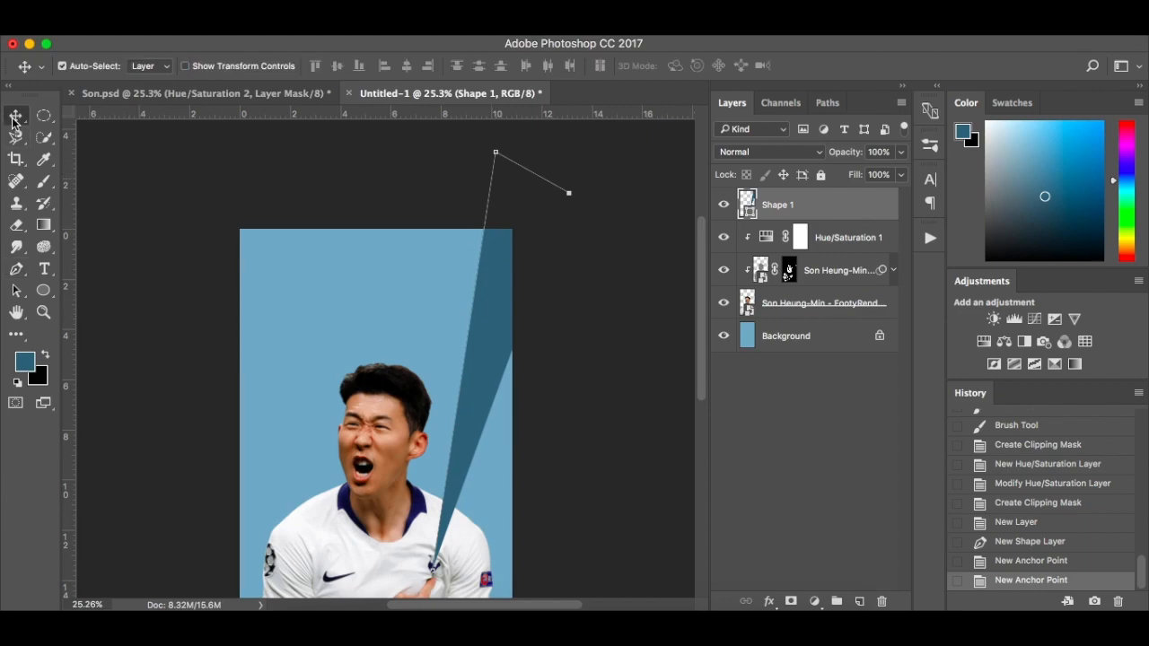
{"action": "left_click", "coordinate": [440, 194]}
{"action": "scroll", "coordinate": [453, 231], "scroll_direction": "down", "scroll_amount": 3}
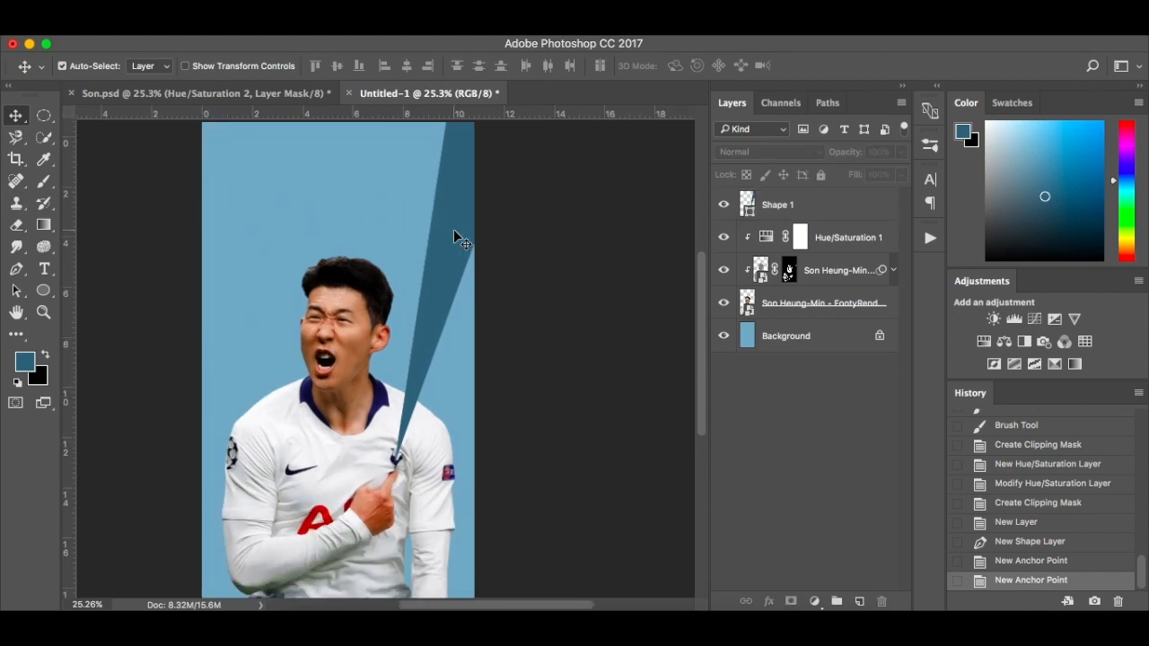
{"action": "left_click", "coordinate": [813, 203]}
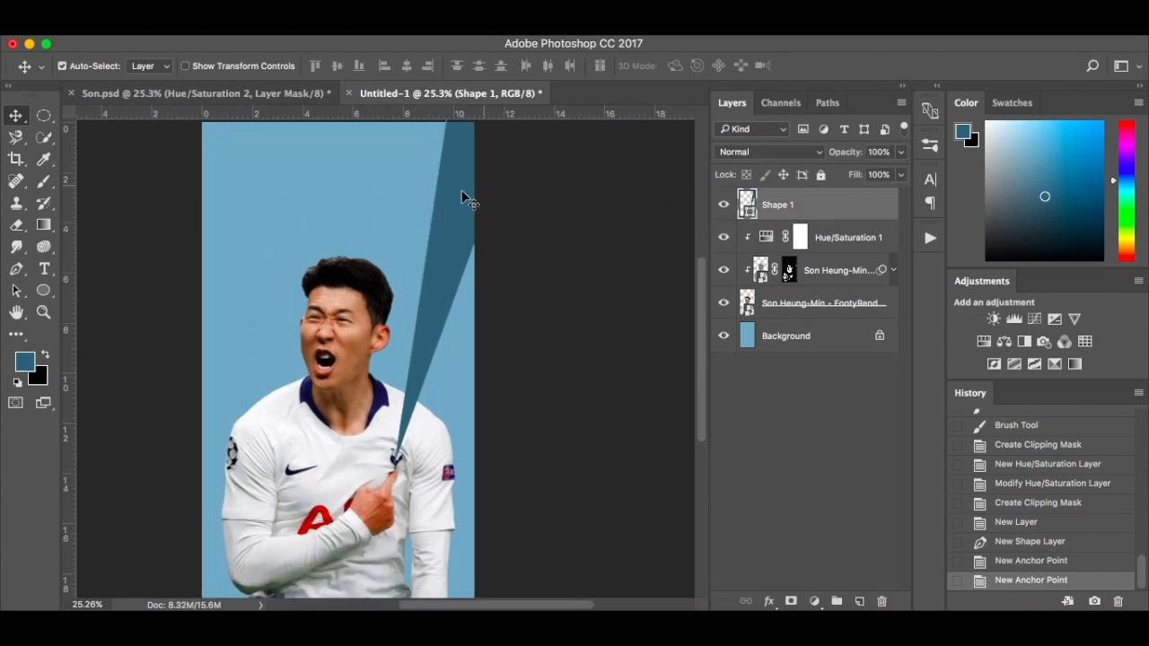
{"action": "scroll", "coordinate": [456, 195], "scroll_direction": "up", "scroll_amount": 3}
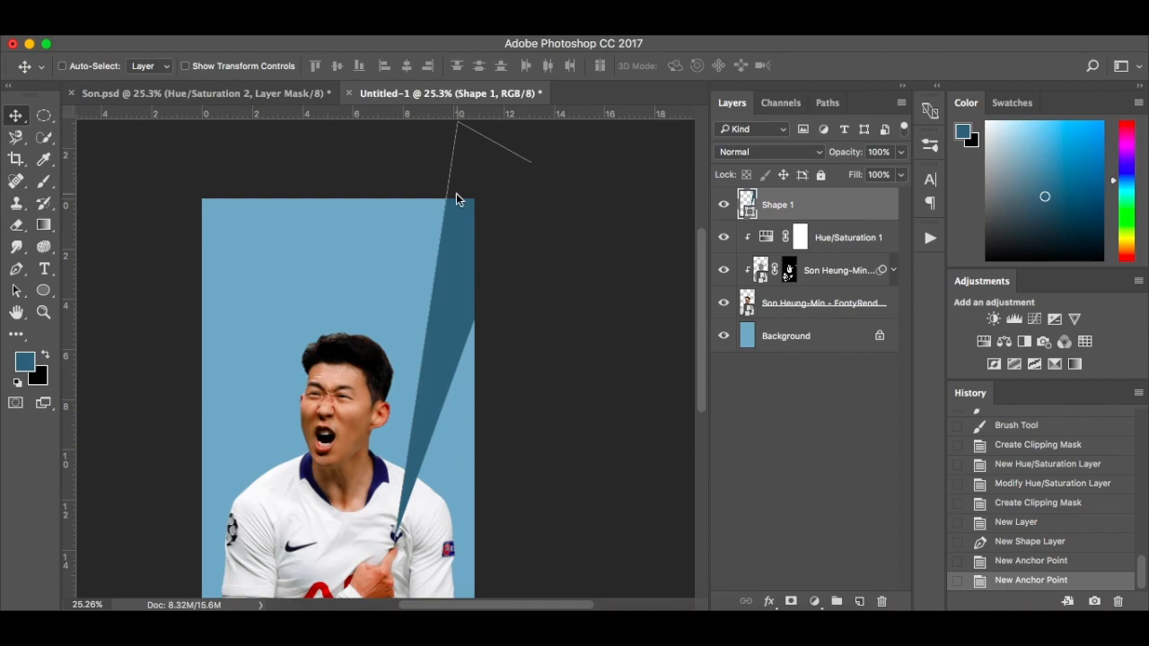
{"action": "left_click", "coordinate": [455, 193]}
{"action": "left_click", "coordinate": [700, 251]}
{"action": "key", "text": "super+t"}
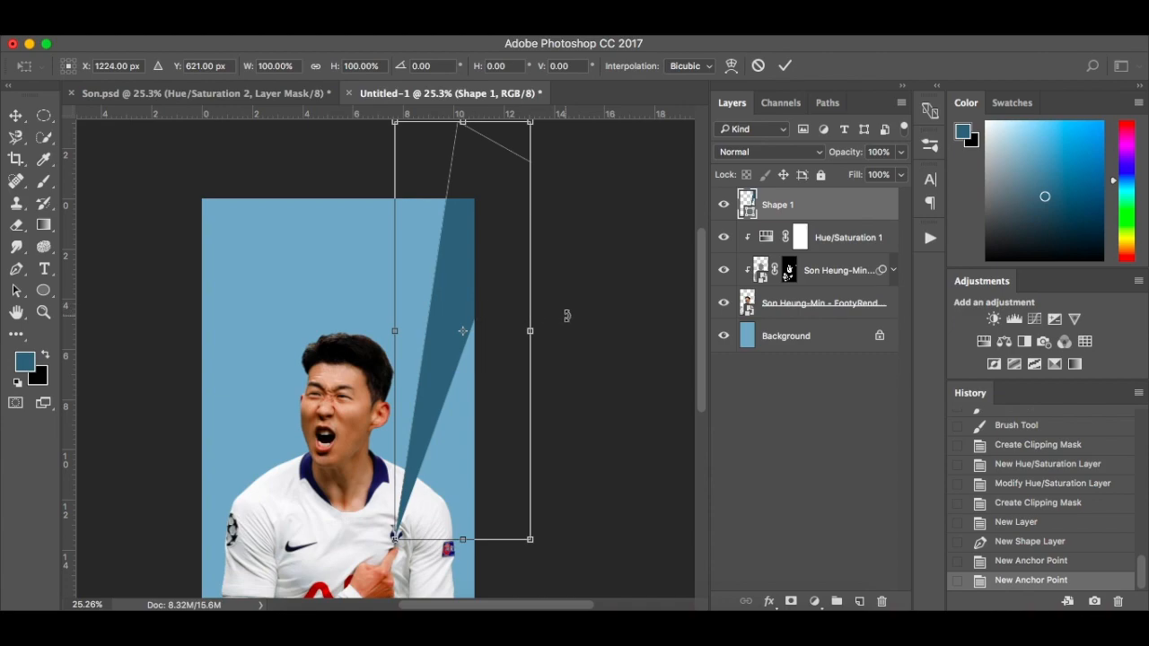
{"action": "scroll", "coordinate": [566, 315], "scroll_direction": "up", "scroll_amount": 2}
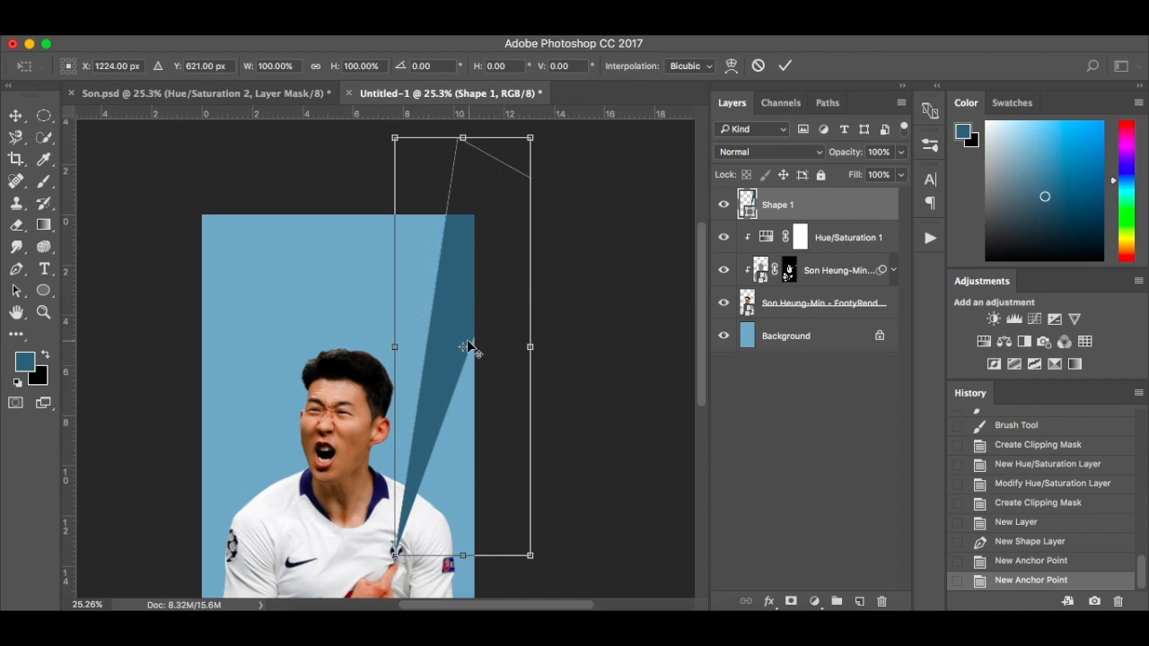
{"action": "scroll", "coordinate": [474, 341], "scroll_direction": "down", "scroll_amount": 2}
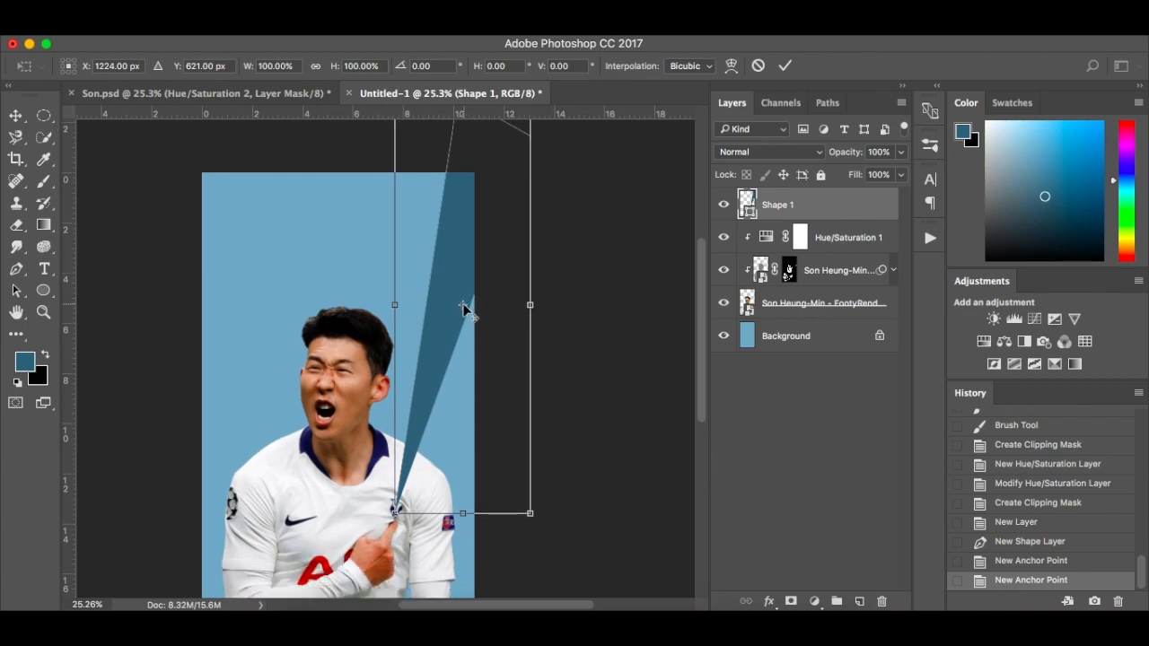
{"action": "left_click_drag", "start_coordinate": [463, 308], "coordinate": [396, 513]}
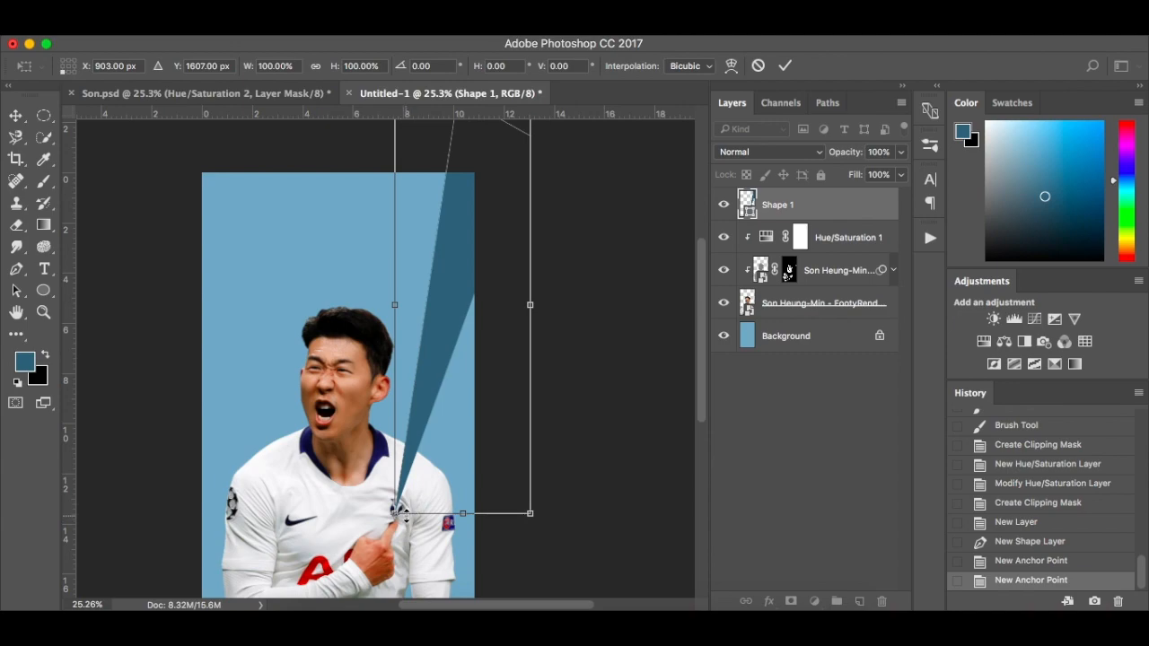
Rotate the ray by 20° about the badge and apply the transform
{"action": "left_click", "coordinate": [421, 65]}
{"action": "type", "text": "20"}
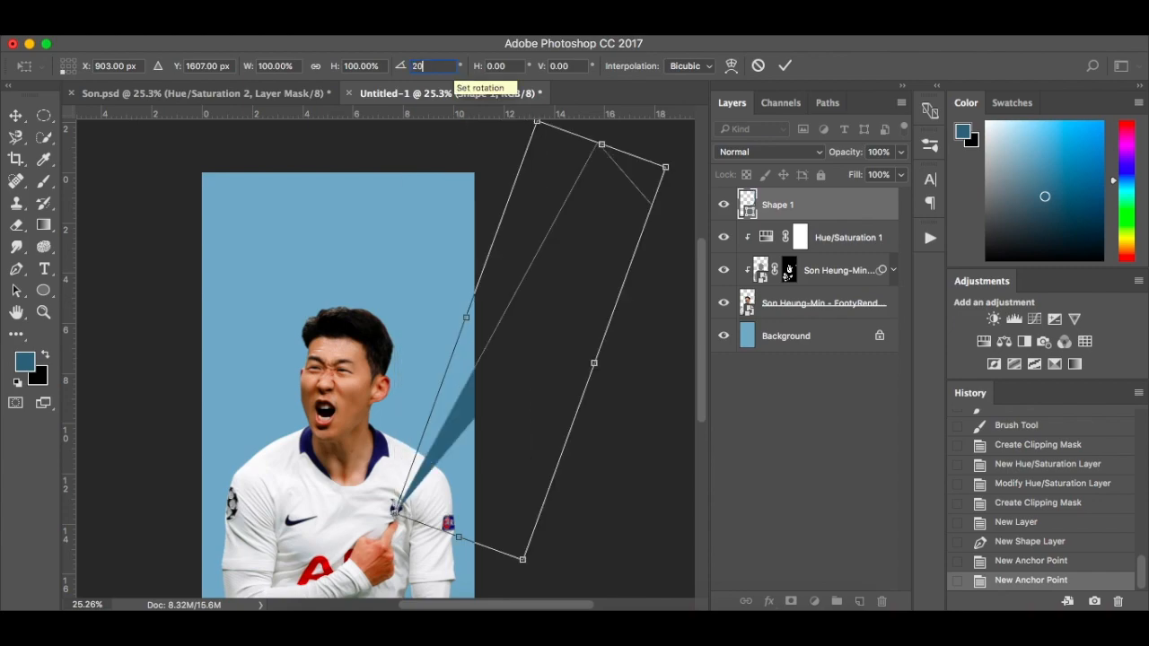
{"action": "key", "text": "Return"}
{"action": "key", "text": "Return"}
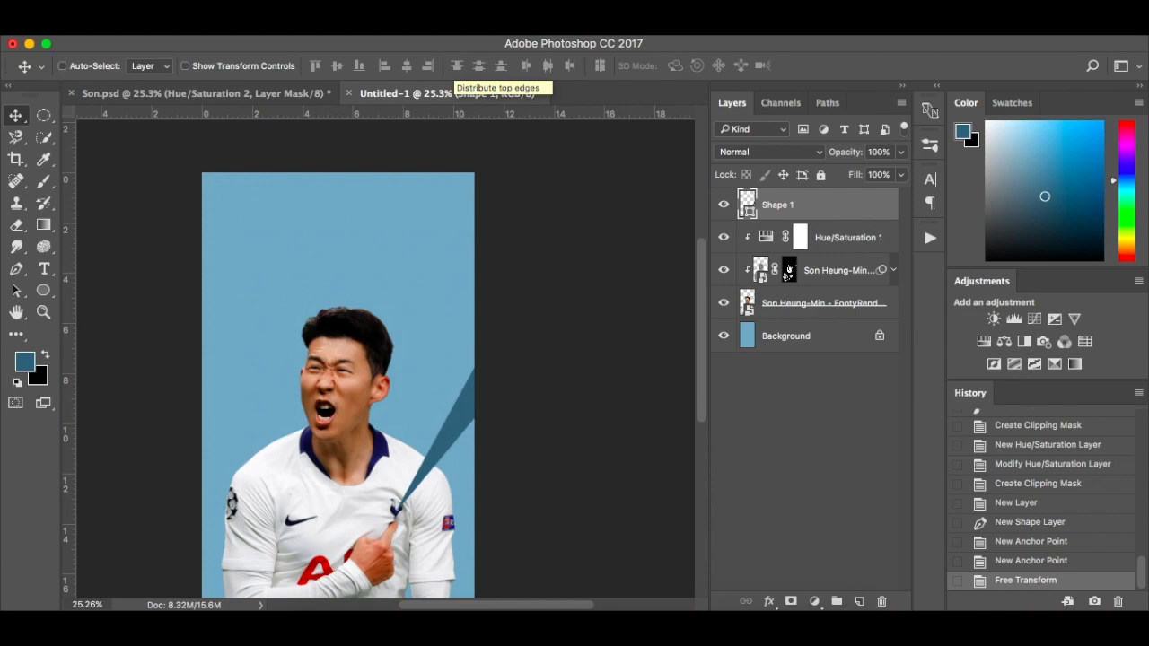
Repeat the 20° rotation with duplication around the club badge until 17 copies of the ray complete the sunburst
{"action": "key", "text": "super+alt+shift+t"}
{"action": "key", "text": "super+alt+shift+t"}
{"action": "key", "text": "super+alt+shift+t"}
{"action": "key", "text": "super+alt+shift+t"}
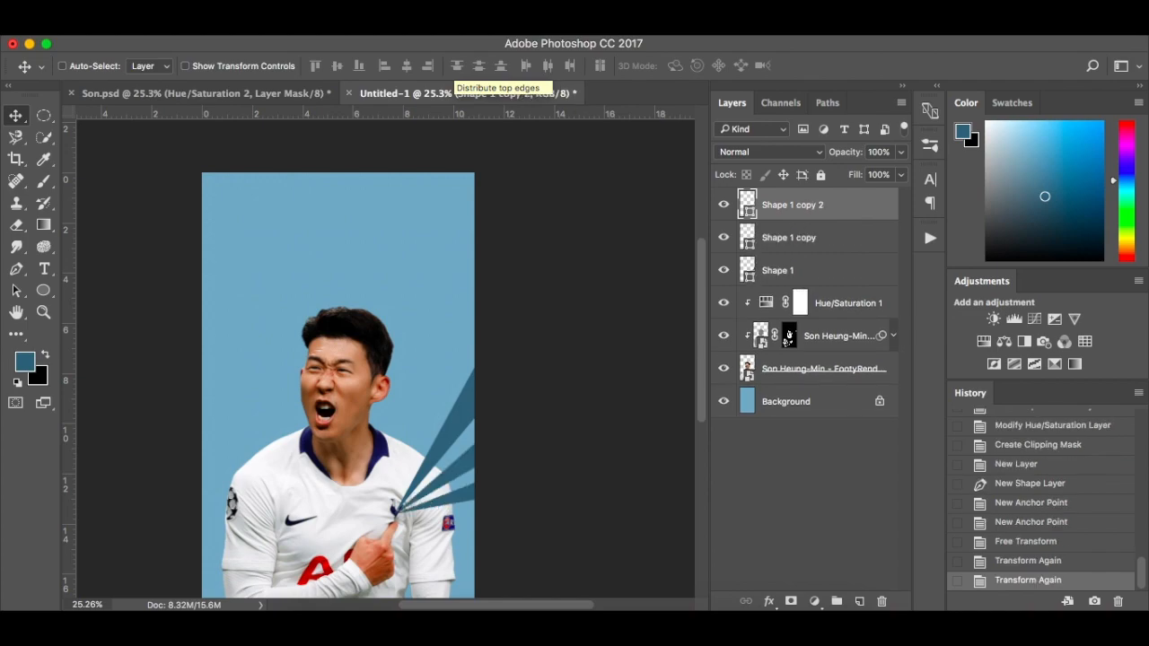
{"action": "key", "text": "super+alt+shift+t"}
{"action": "key", "text": "super+alt+shift+t"}
{"action": "key", "text": "super+alt+shift+t"}
{"action": "key", "text": "super+alt+shift+t"}
{"action": "key", "text": "super+alt+shift+t"}
{"action": "key", "text": "super+alt+shift+t"}
{"action": "key", "text": "super+alt+shift+t"}
{"action": "key", "text": "super+alt+shift+t"}
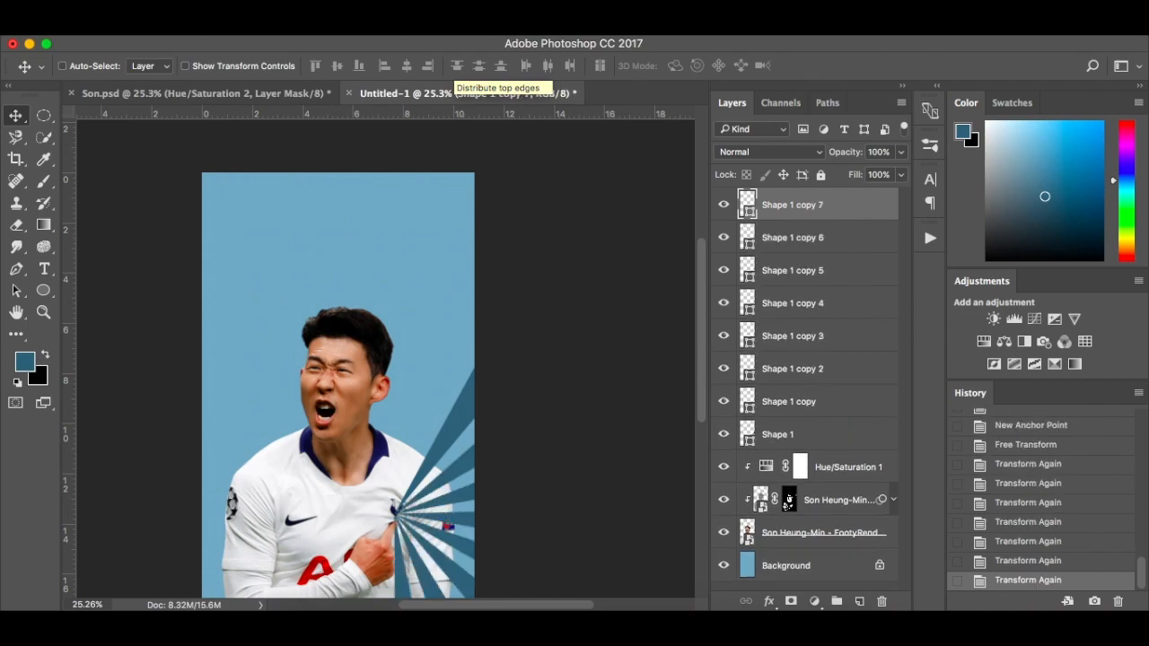
{"action": "key", "text": "super+alt+shift+t"}
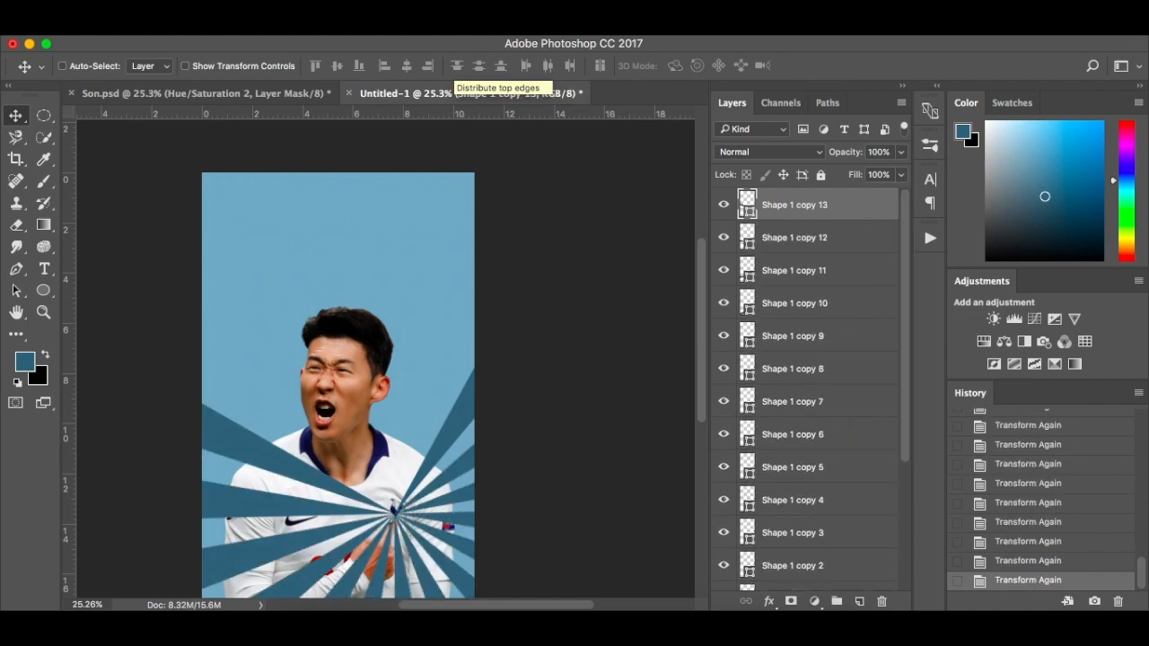
{"action": "key", "text": "super+alt+shift+t"}
{"action": "key", "text": "super+alt+shift+t"}
{"action": "key", "text": "super+alt+shift+t"}
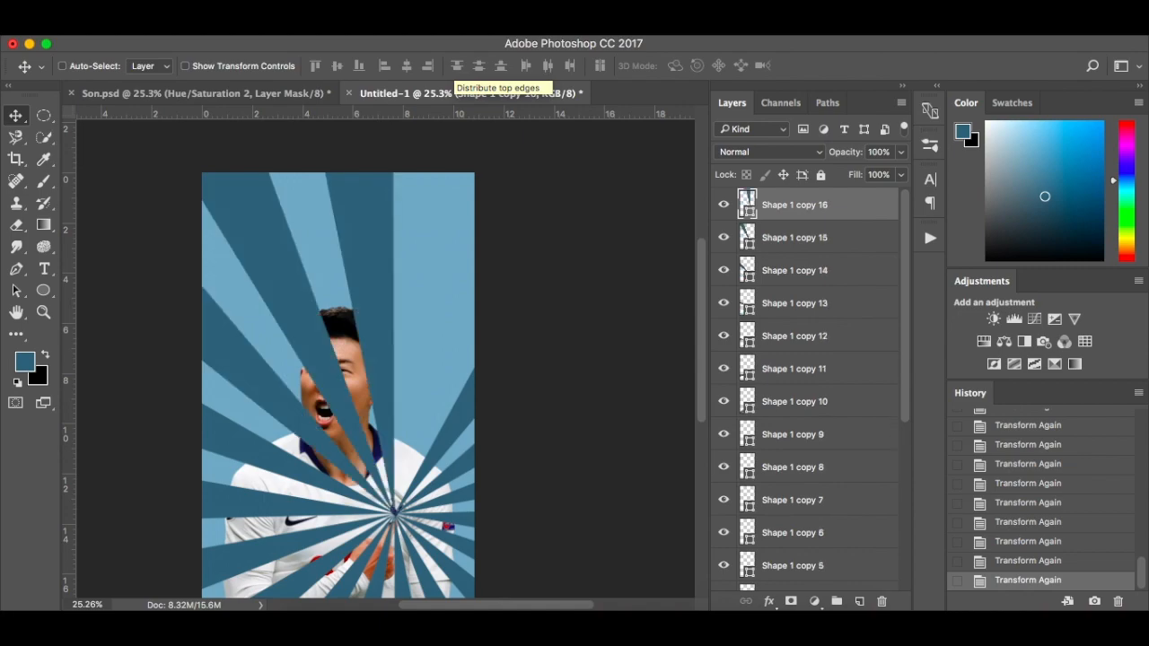
{"action": "key", "text": "super+alt+shift+t"}
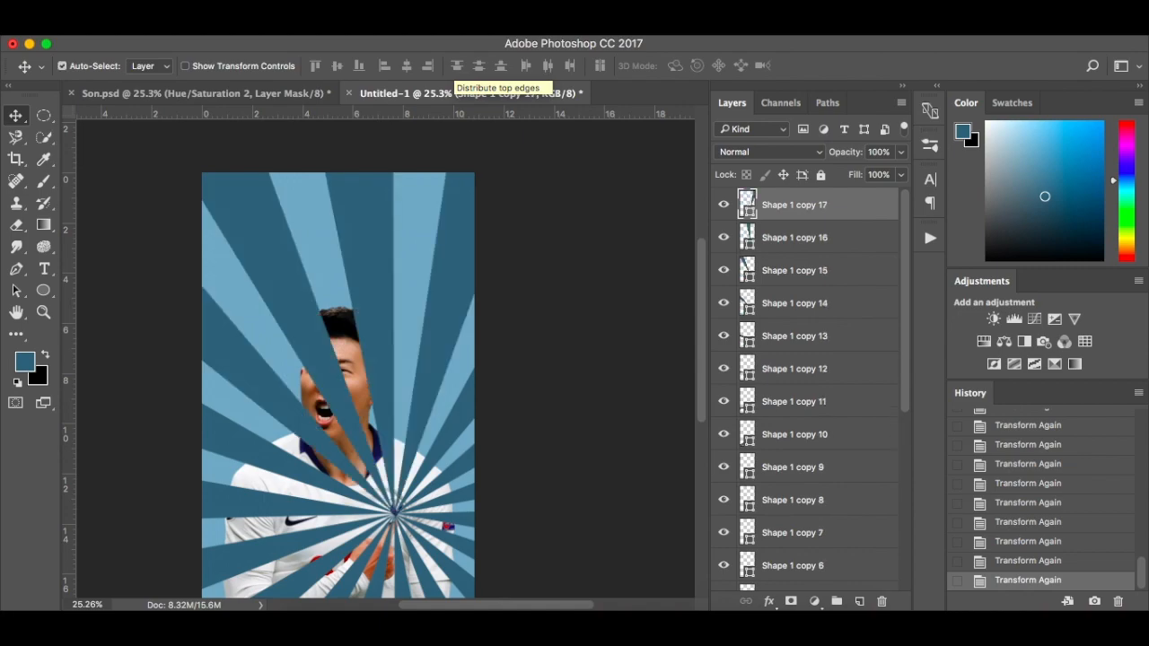
Merge the original ray and all its copies into one shape layer, and toggle that layer's visibility to check it
{"action": "scroll", "coordinate": [579, 290], "scroll_direction": "down", "scroll_amount": 2}
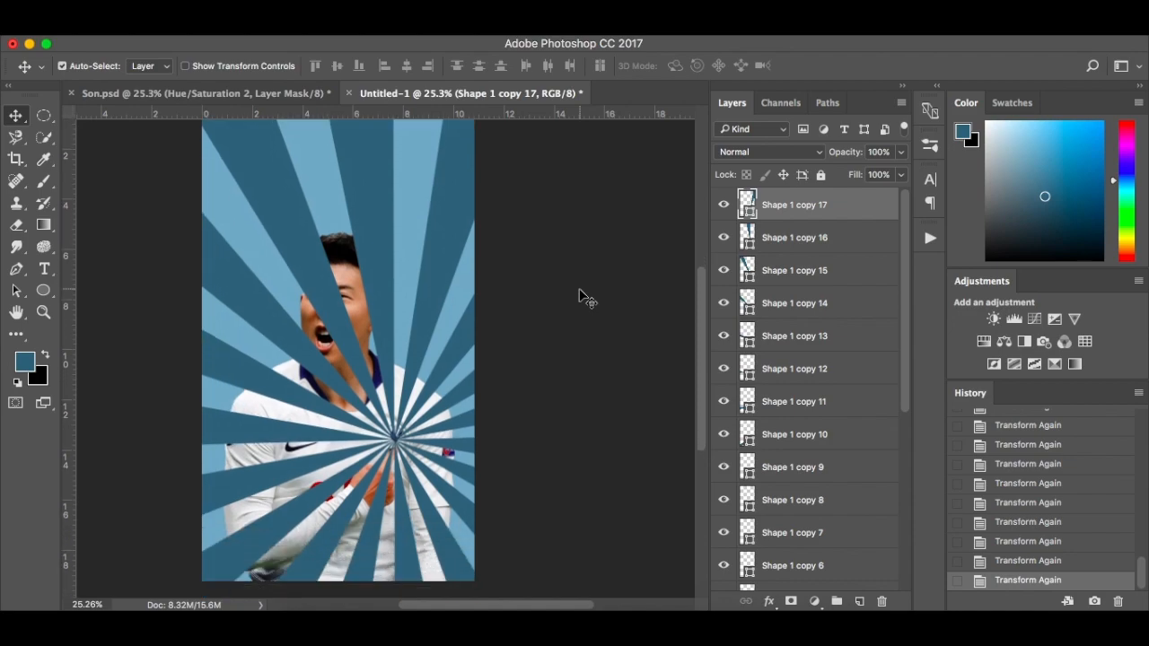
{"action": "scroll", "coordinate": [579, 294], "scroll_direction": "up", "scroll_amount": 1}
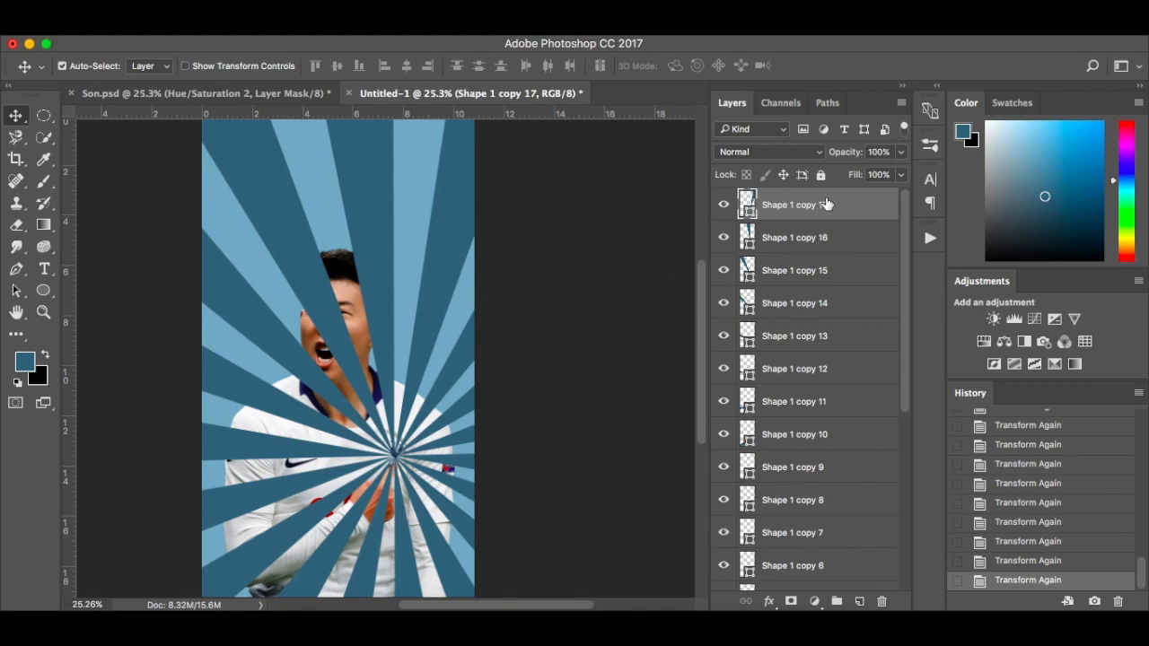
{"action": "scroll", "coordinate": [823, 208], "scroll_direction": "down", "scroll_amount": 6}
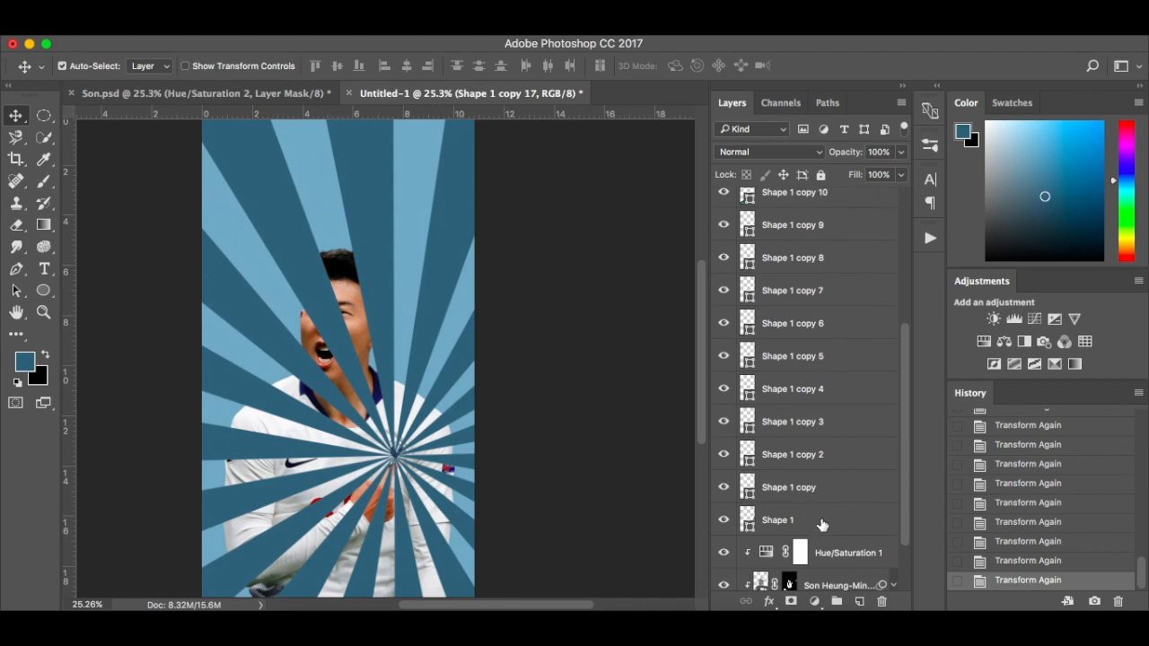
{"action": "left_click", "coordinate": [822, 525], "text": "shift"}
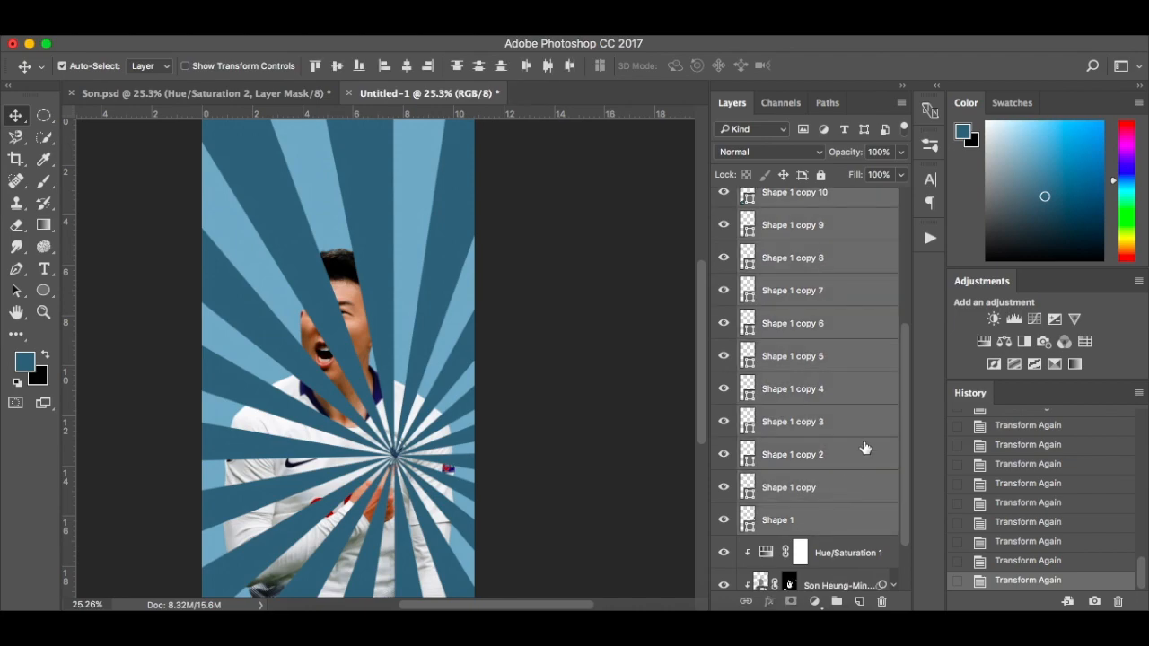
{"action": "right_click", "coordinate": [861, 393]}
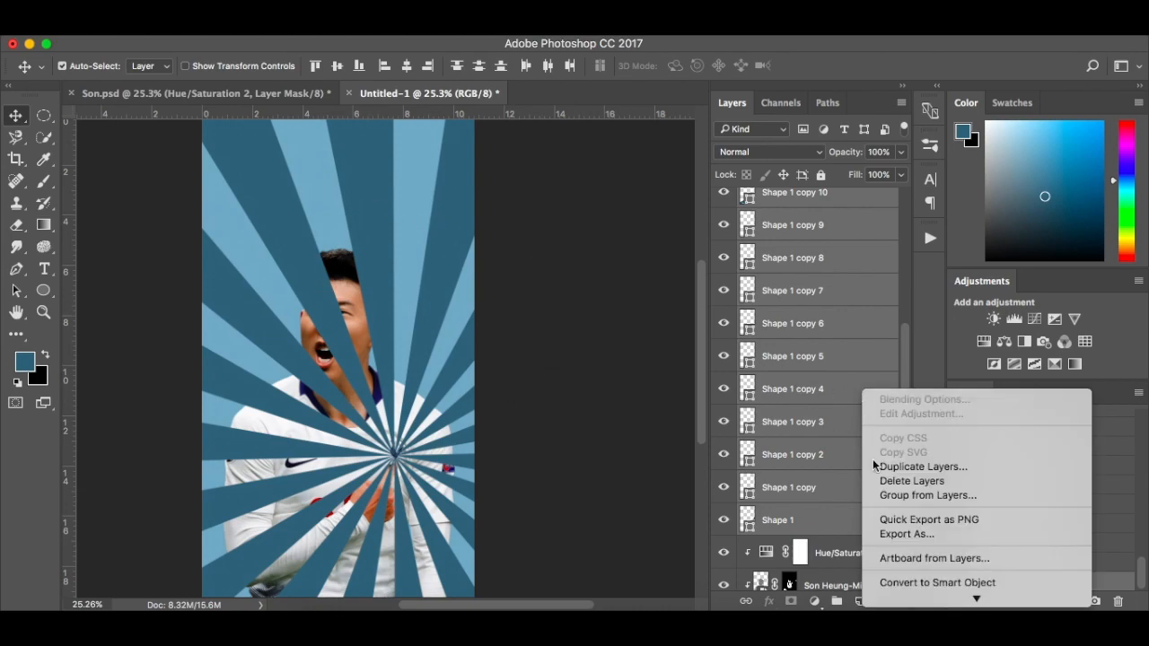
{"action": "mouse_move", "coordinate": [910, 590]}
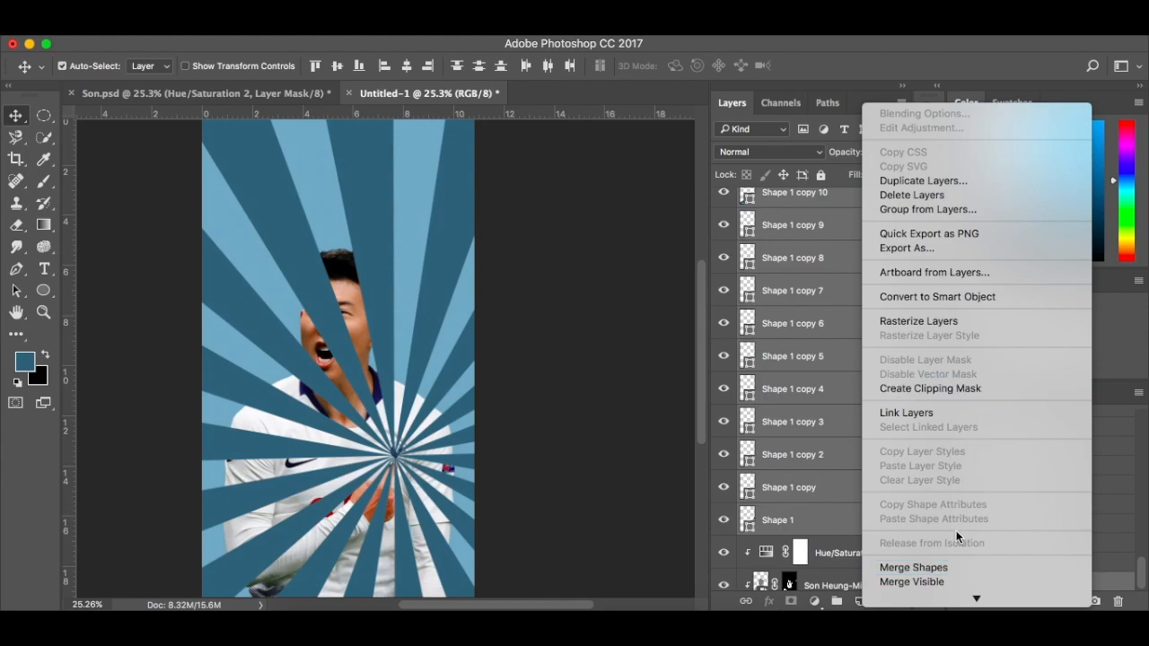
{"action": "scroll", "coordinate": [941, 548], "scroll_direction": "down", "scroll_amount": 3}
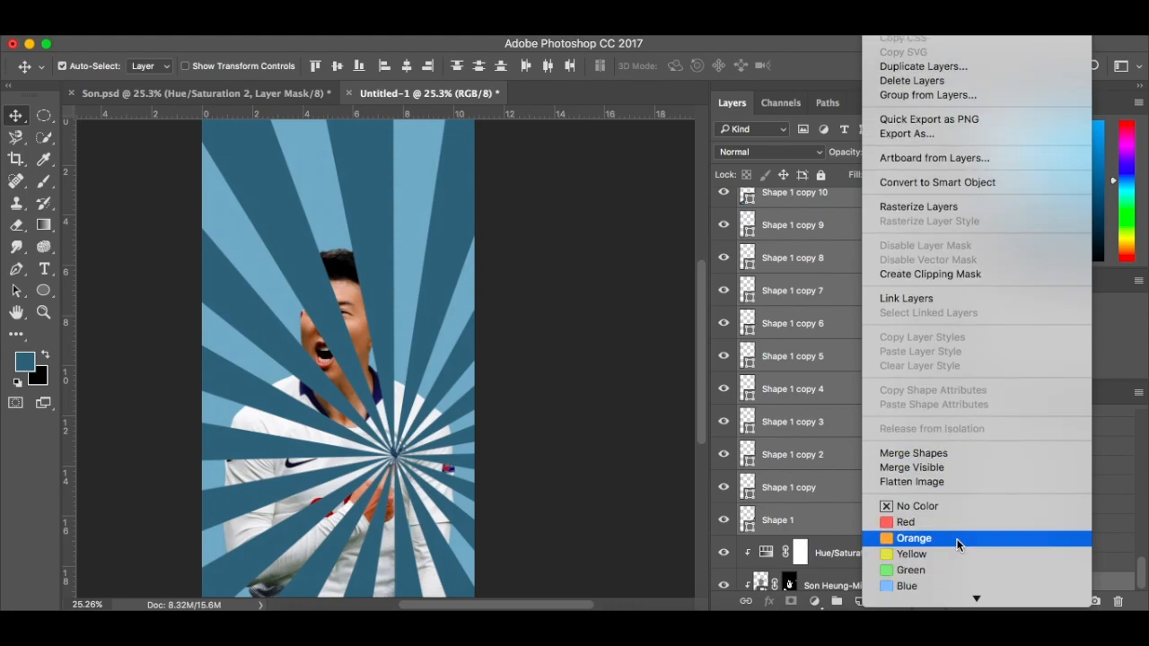
{"action": "left_click", "coordinate": [951, 453]}
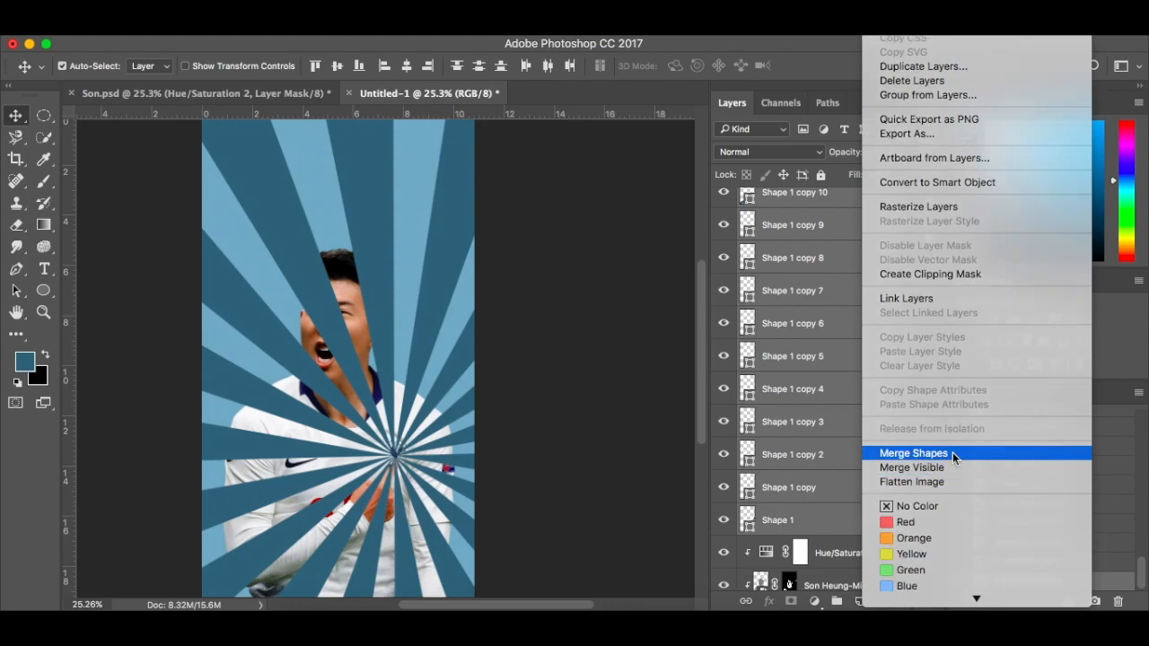
{"action": "left_click", "coordinate": [723, 205]}
{"action": "left_click", "coordinate": [723, 206]}
{"action": "left_click", "coordinate": [723, 207]}
{"action": "left_click", "coordinate": [724, 207]}
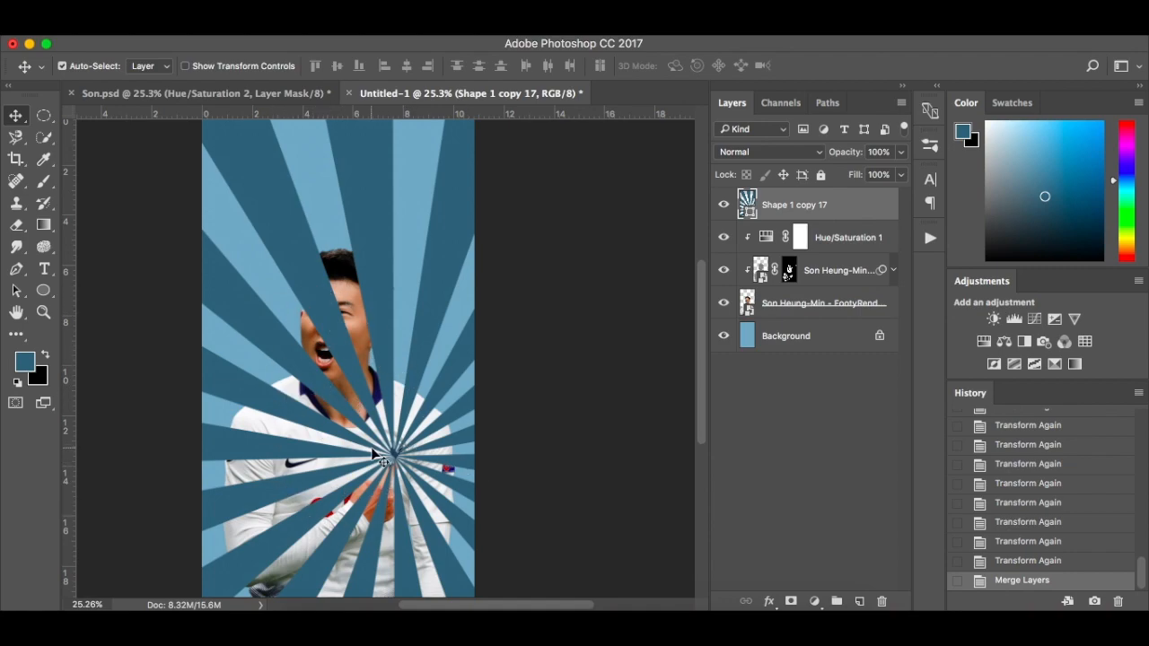
Draw a circular path about 264 px in diameter around the club badge where the rays meet
{"action": "scroll", "coordinate": [435, 462], "scroll_direction": "up", "scroll_amount": 3}
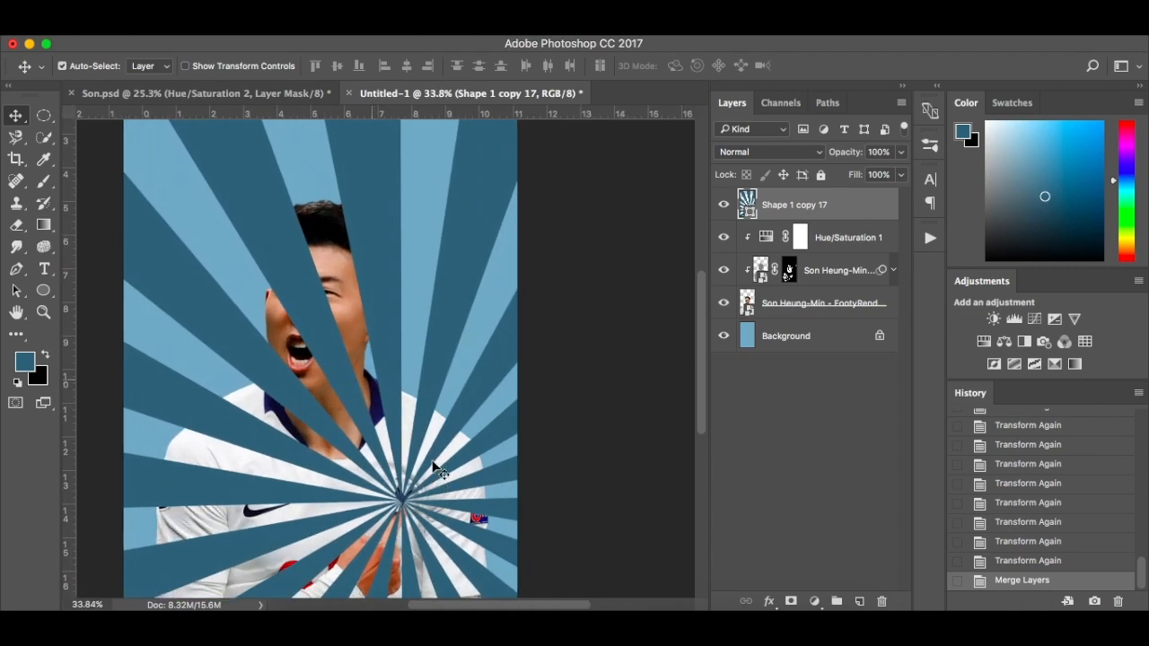
{"action": "scroll", "coordinate": [432, 459], "scroll_direction": "up", "scroll_amount": 3}
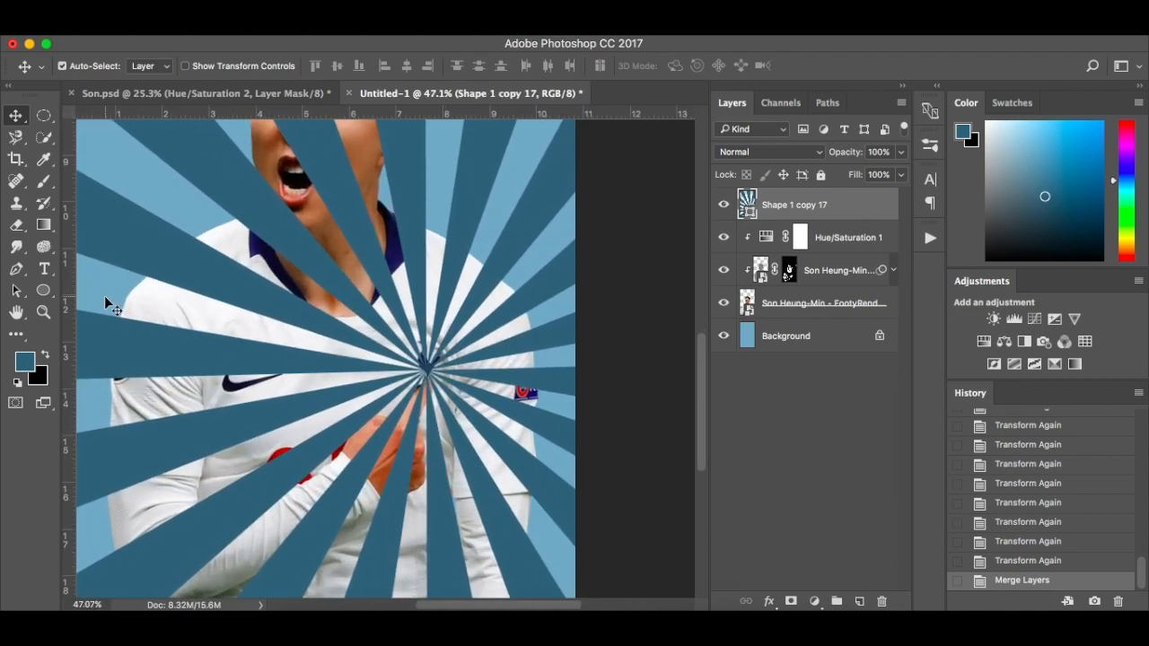
{"action": "left_click", "coordinate": [46, 297]}
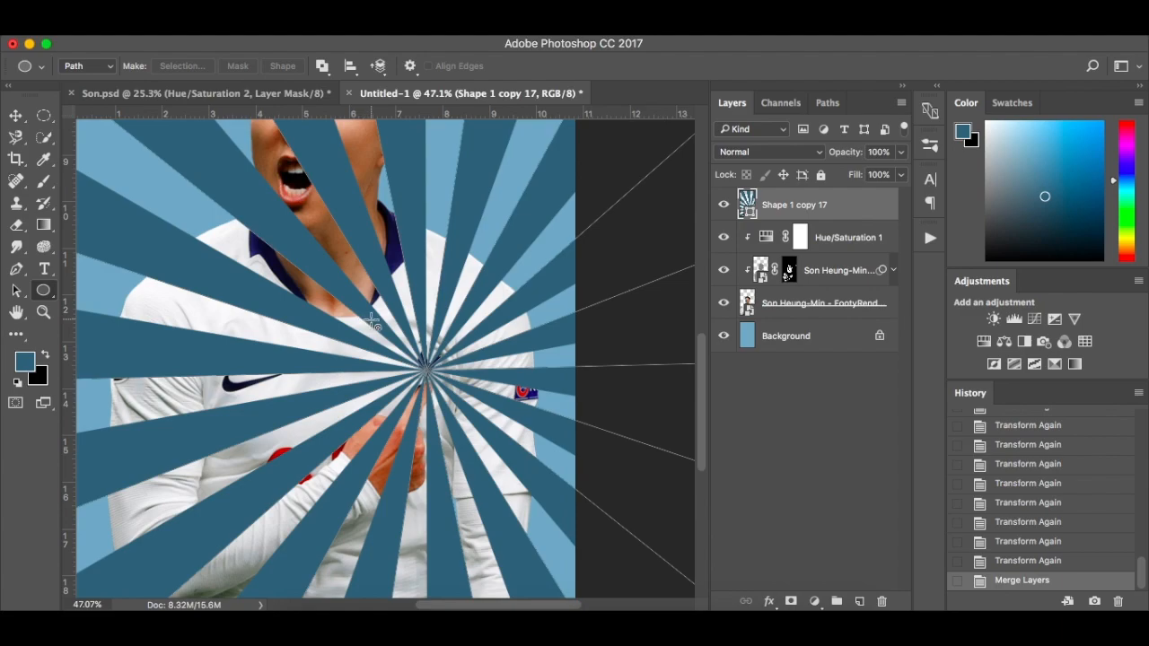
{"action": "left_click_drag", "start_coordinate": [373, 320], "coordinate": [493, 426]}
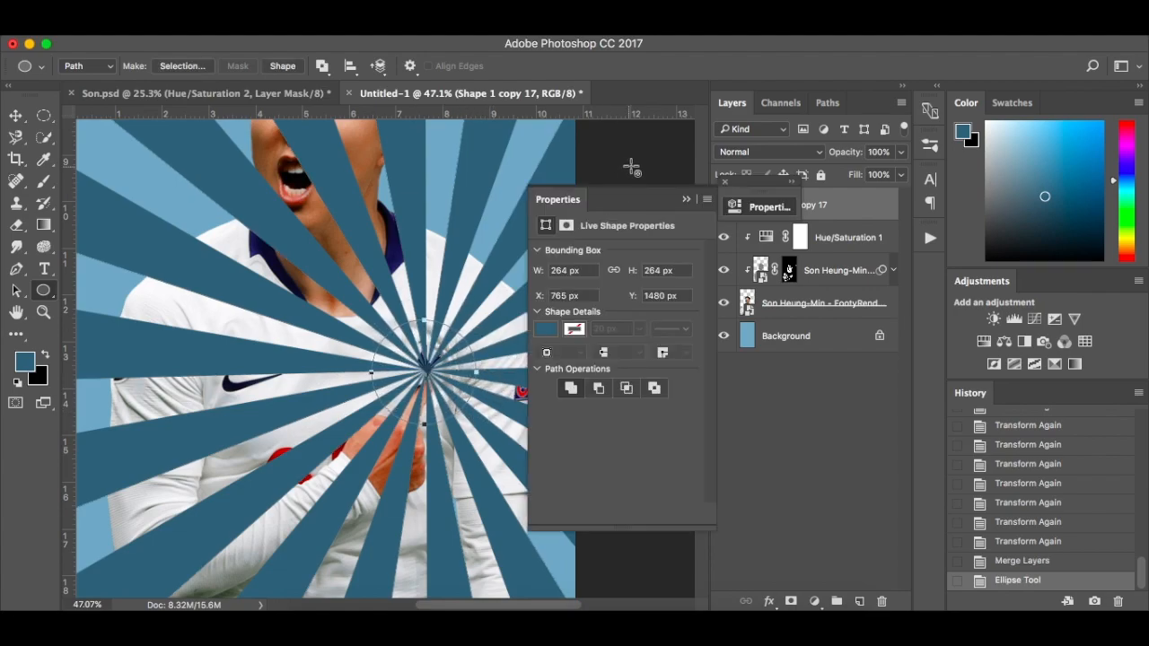
{"action": "left_click", "coordinate": [722, 190]}
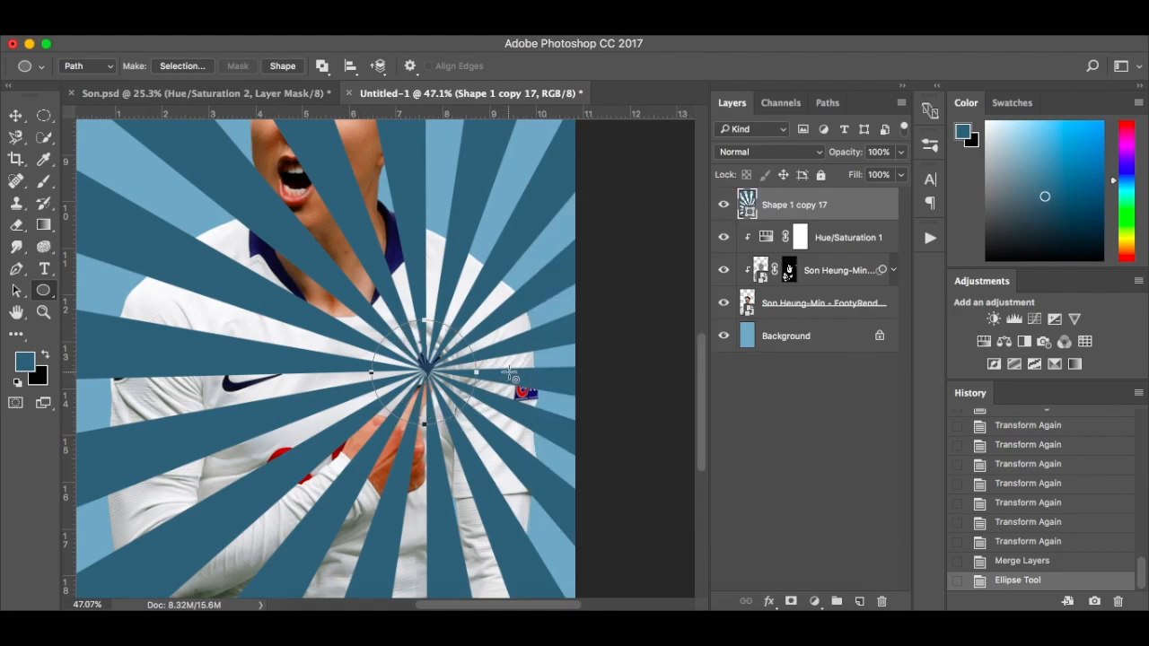
Centre the circular path on the badge at about X 904.5, Y 1592.5 px, scale it to about 93.56%, and apply the transform
{"action": "key", "text": "super+t"}
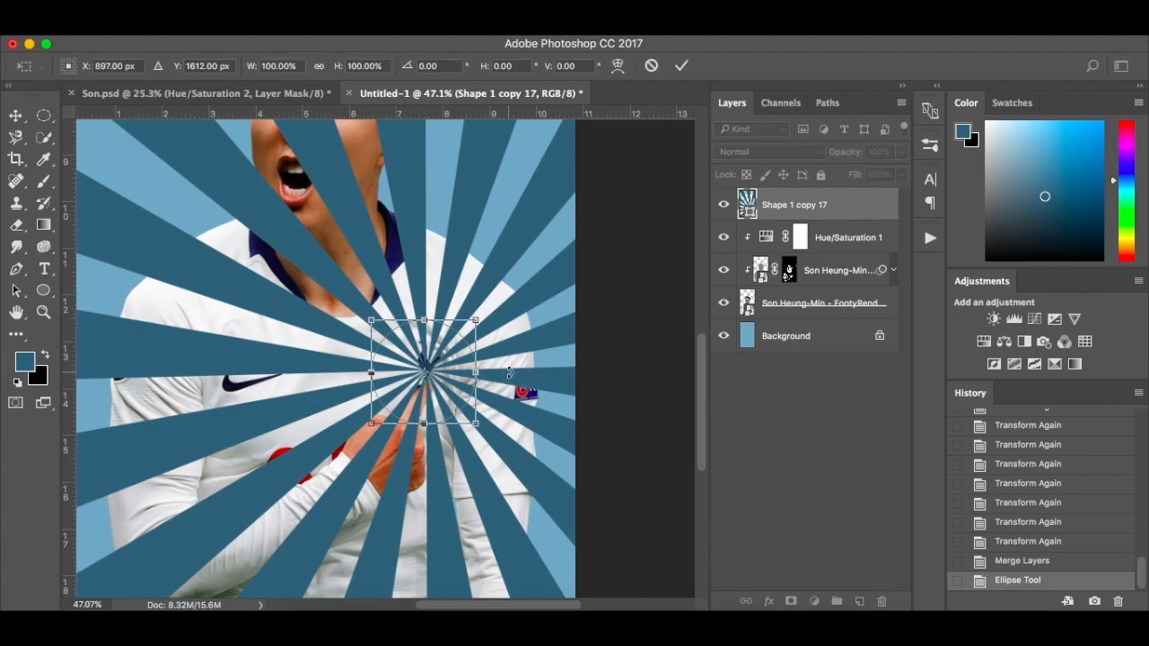
{"action": "key", "text": "Up"}
{"action": "key", "text": "Up"}
{"action": "key", "text": "Up"}
{"action": "key", "text": "Up"}
{"action": "key", "text": "Up"}
{"action": "key", "text": "Up"}
{"action": "key", "text": "Up"}
{"action": "key", "text": "Up"}
{"action": "key", "text": "Up"}
{"action": "key", "text": "Up"}
{"action": "key", "text": "Up"}
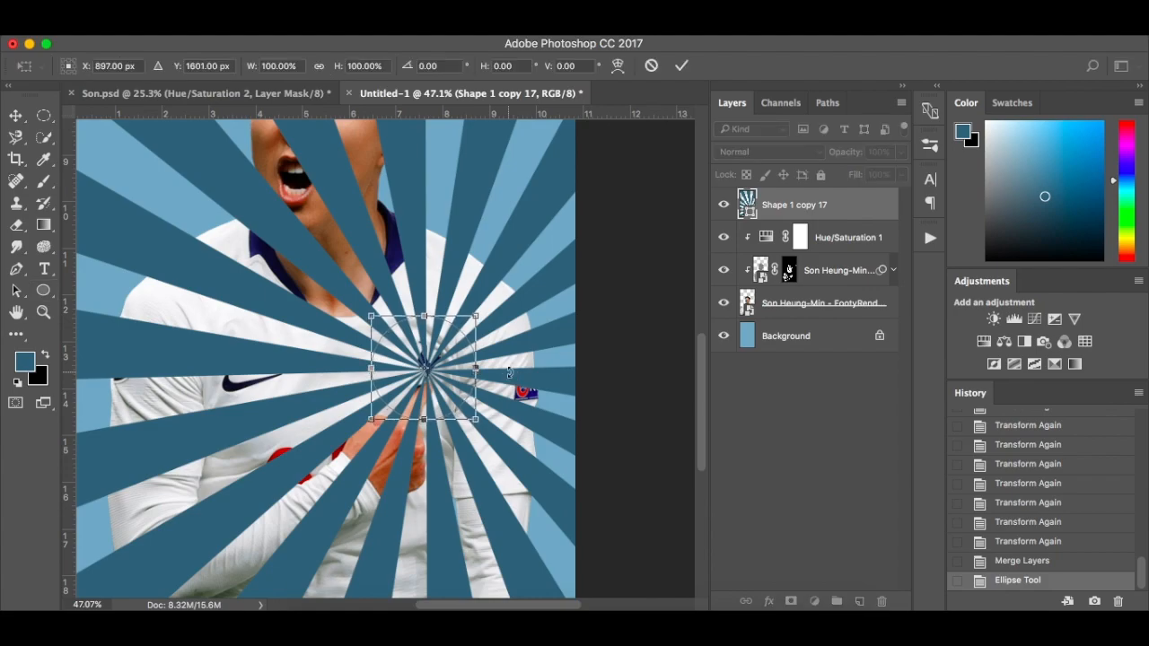
{"action": "key", "text": "Right"}
{"action": "key", "text": "Right"}
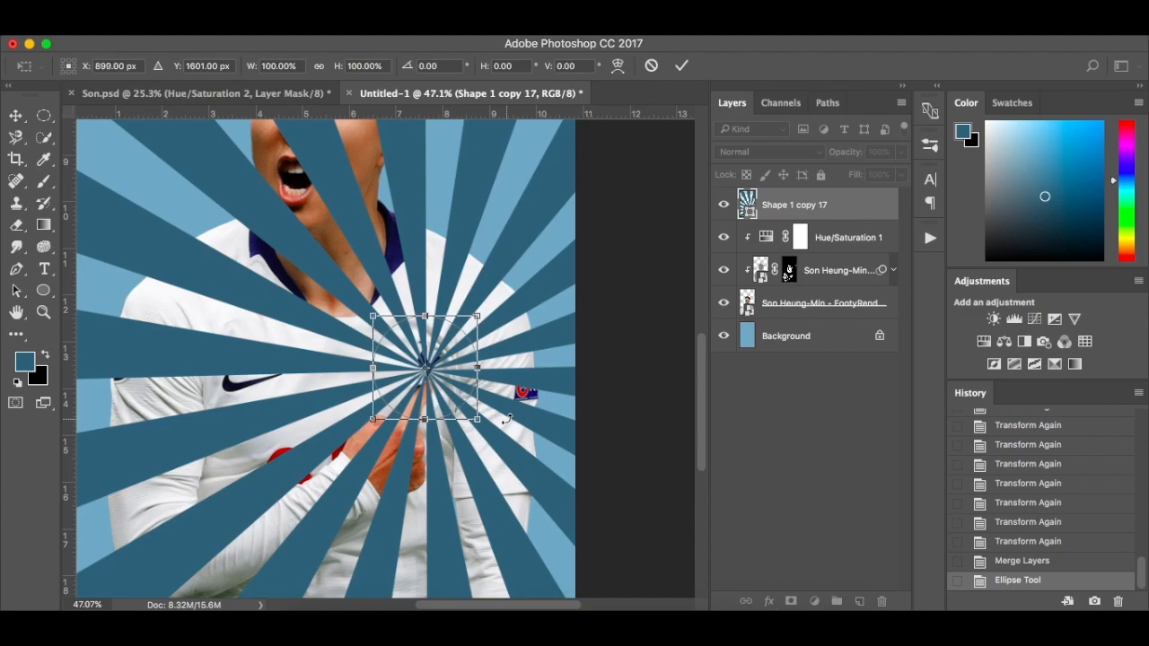
{"action": "key", "text": "Up"}
{"action": "key", "text": "Up"}
{"action": "key", "text": "Up"}
{"action": "key", "text": "Up"}
{"action": "key", "text": "Up"}
{"action": "key", "text": "Up"}
{"action": "key", "text": "Right"}
{"action": "key", "text": "Right"}
{"action": "key", "text": "Right"}
{"action": "key", "text": "Right"}
{"action": "key", "text": "Right"}
{"action": "key", "text": "Right"}
{"action": "key", "text": "Right"}
{"action": "key", "text": "Up"}
{"action": "key", "text": "Up"}
{"action": "key", "text": "Left"}
{"action": "key", "text": "Left"}
{"action": "key", "text": "Left"}
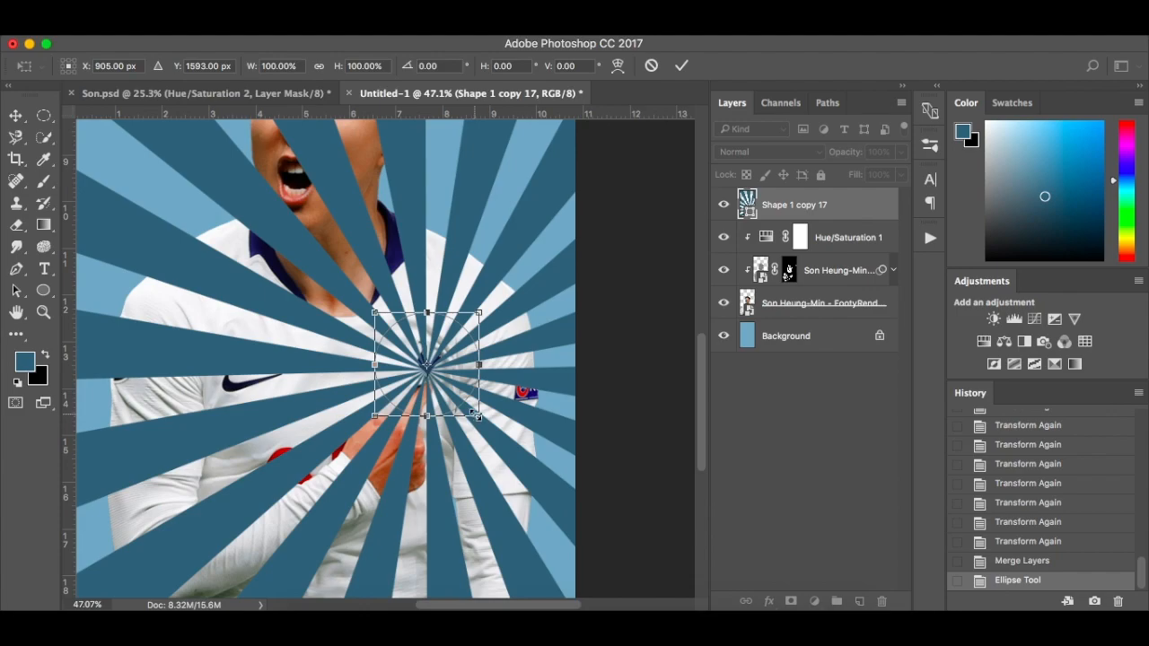
{"action": "left_click_drag", "start_coordinate": [479, 416], "coordinate": [475, 413]}
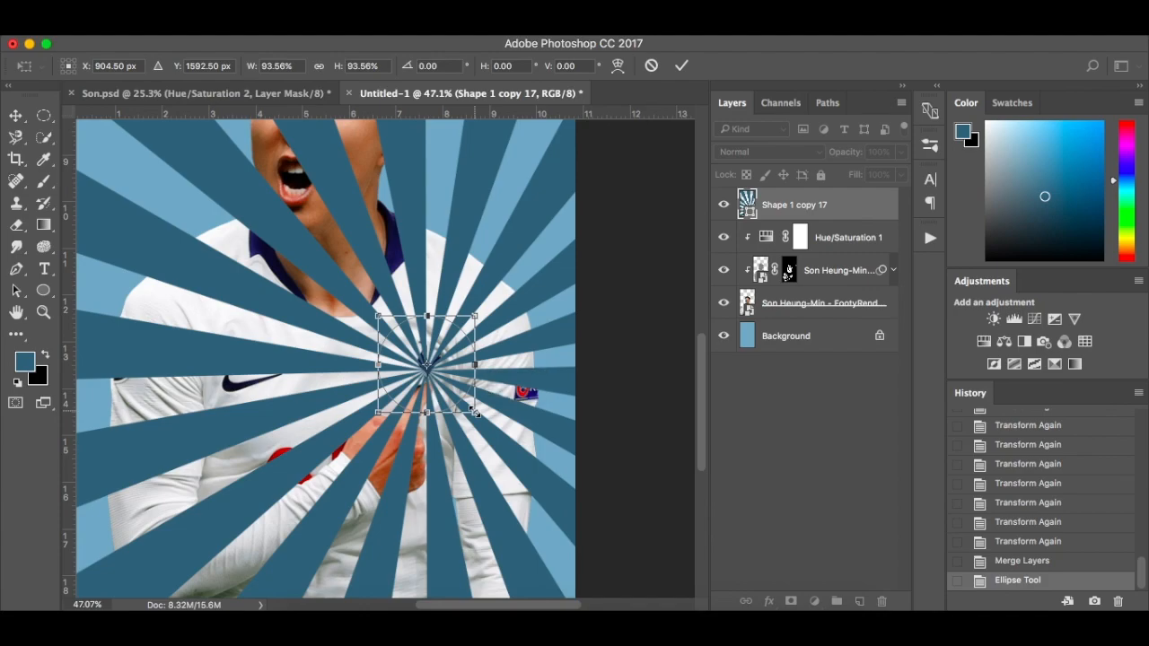
{"action": "key", "text": "Return"}
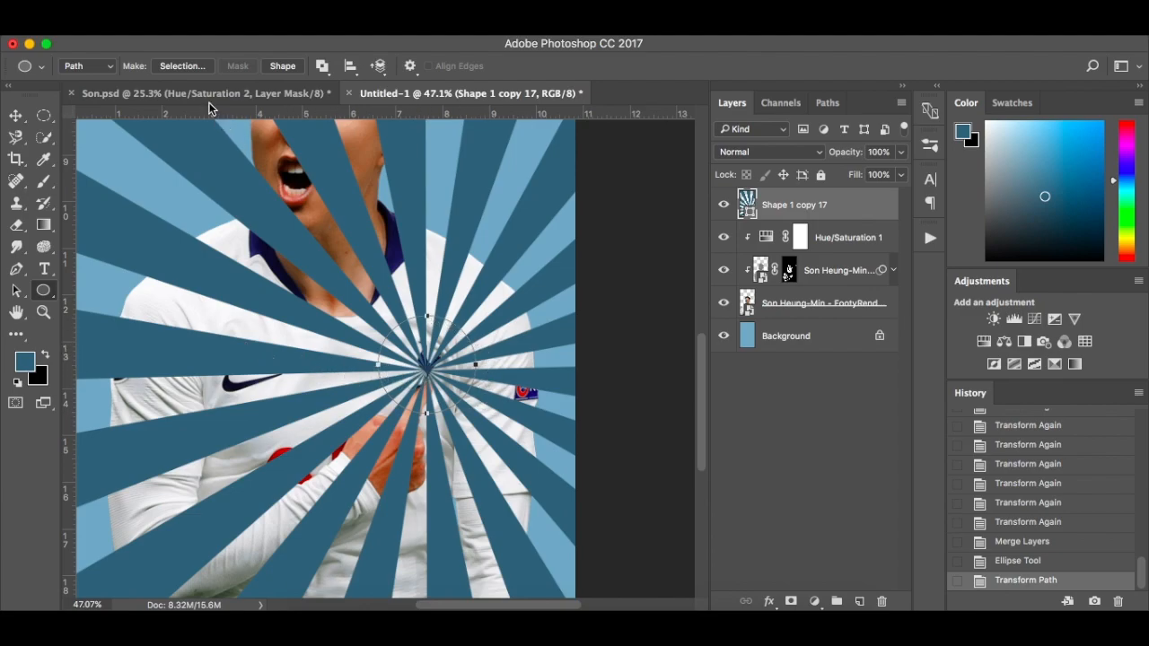
Cut the badge circle out of the sunburst with a layer mask made from the path's inverted selection, using 0 px feather and anti-aliasing
{"action": "left_click", "coordinate": [182, 66]}
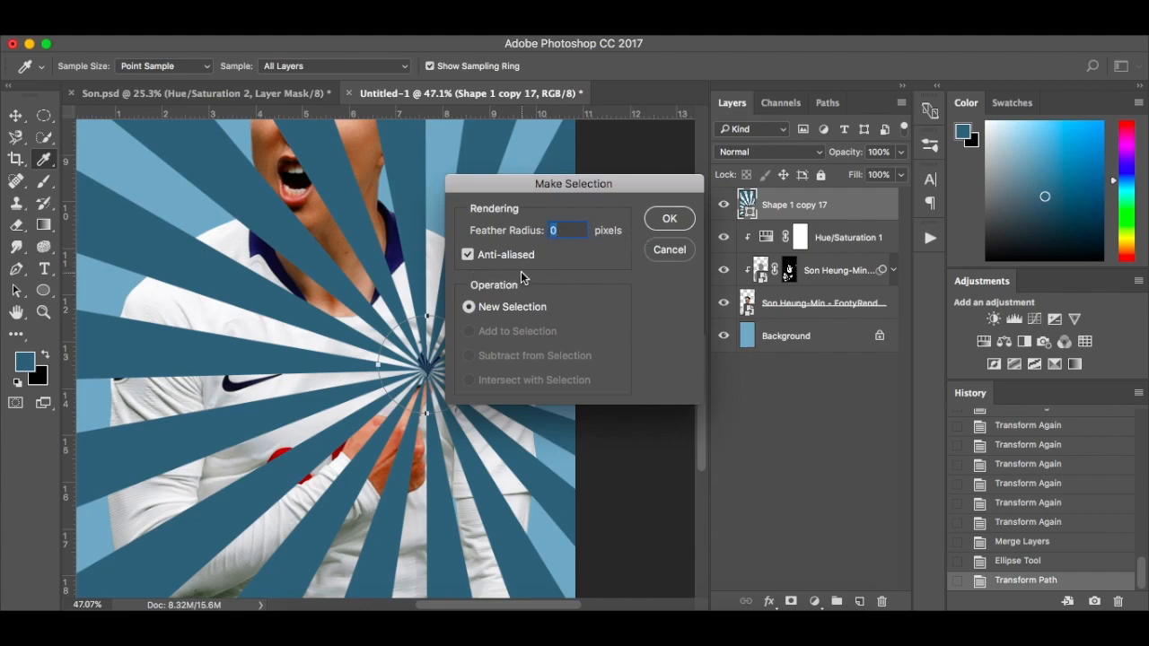
{"action": "left_click", "coordinate": [661, 220]}
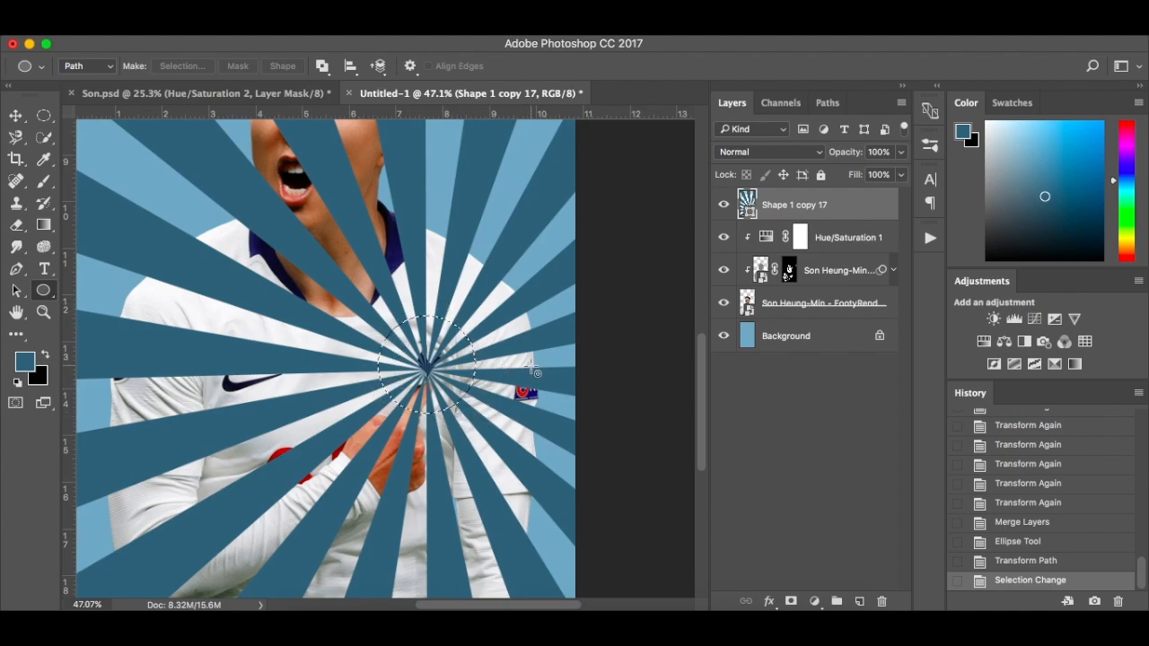
{"action": "key", "text": "super+shift+i"}
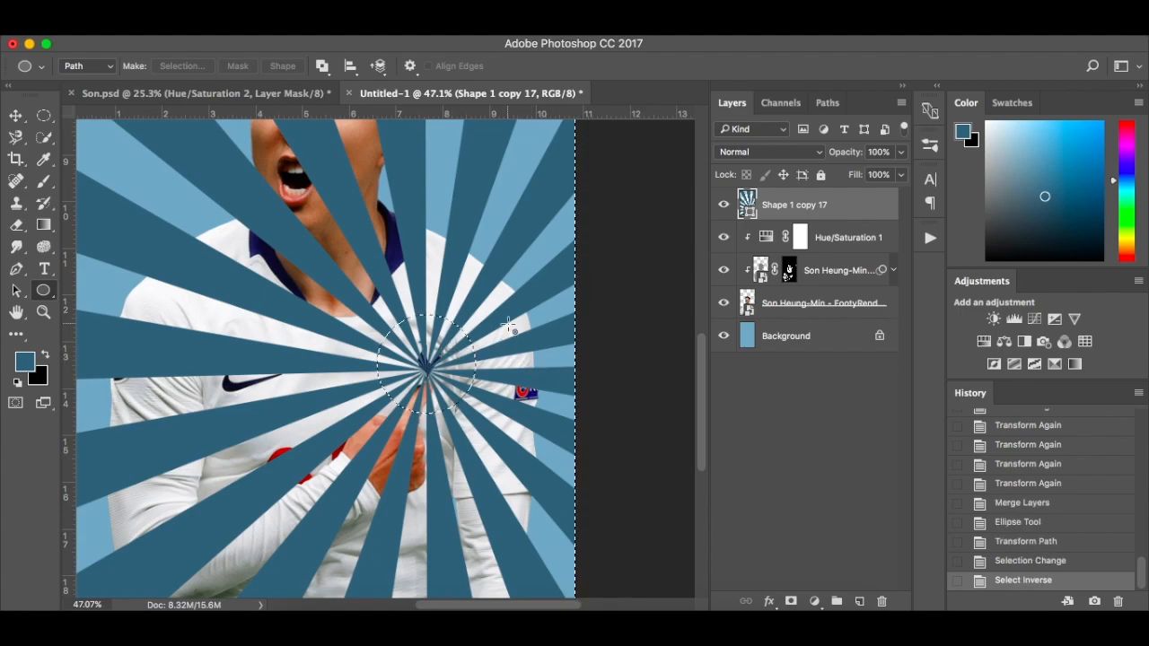
{"action": "left_click", "coordinate": [792, 601]}
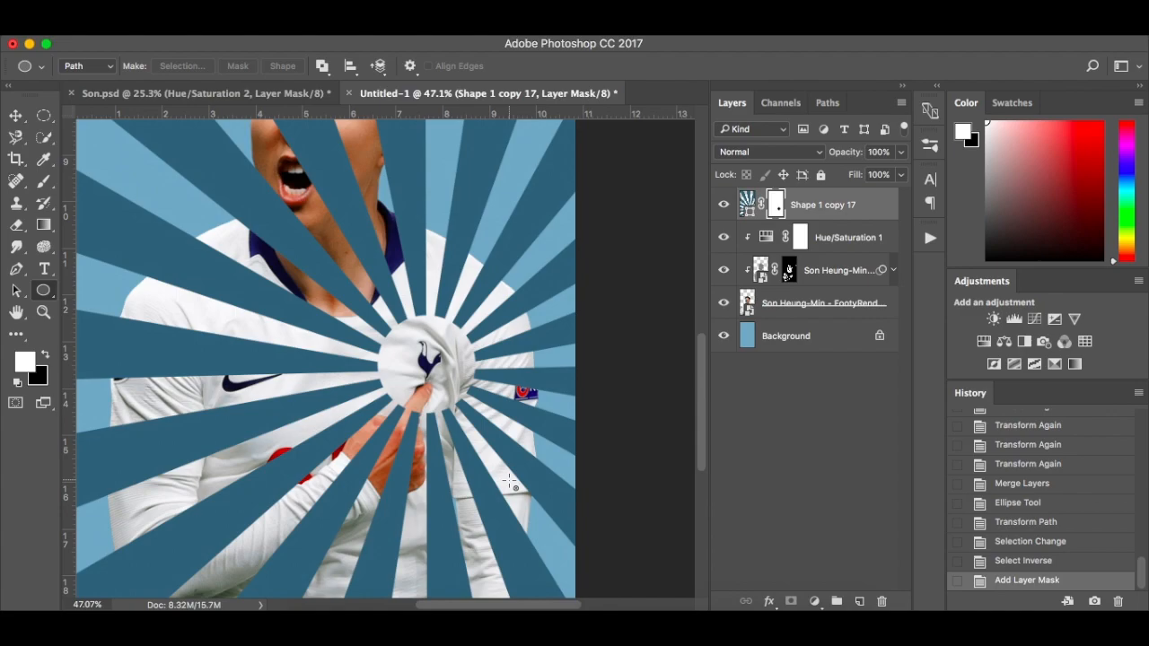
Hide the rays over the player's neck by painting black on the sunburst layer's mask with a hard 35 px brush
{"action": "scroll", "coordinate": [462, 478], "scroll_direction": "down", "scroll_amount": 3}
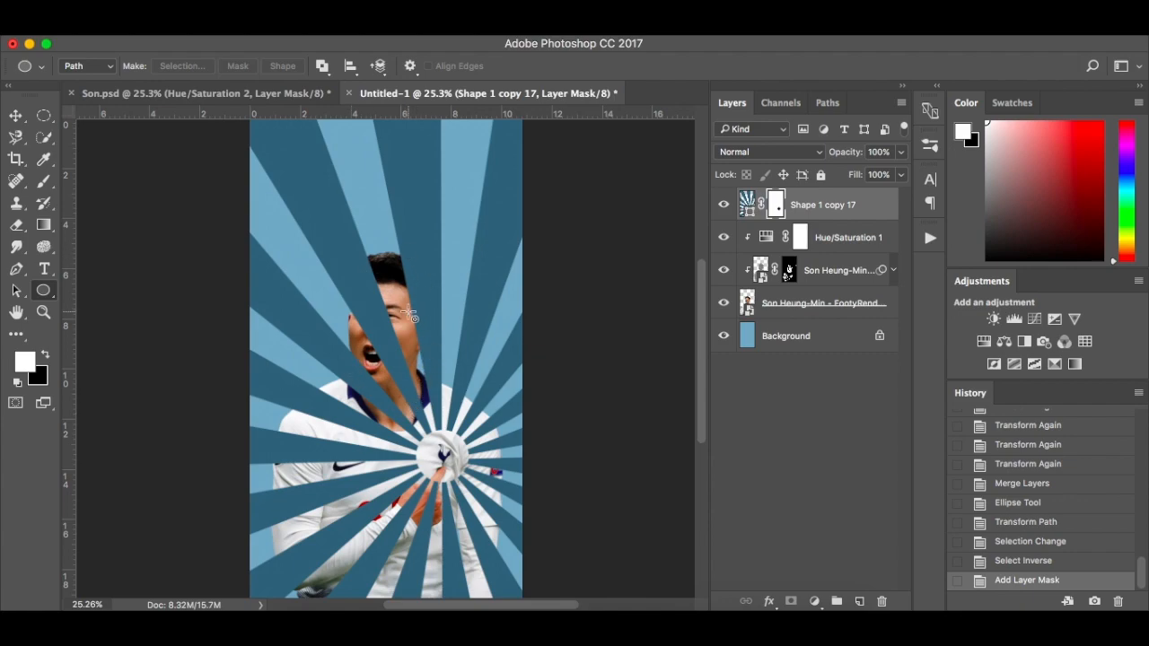
{"action": "scroll", "coordinate": [411, 316], "scroll_direction": "up", "scroll_amount": 3}
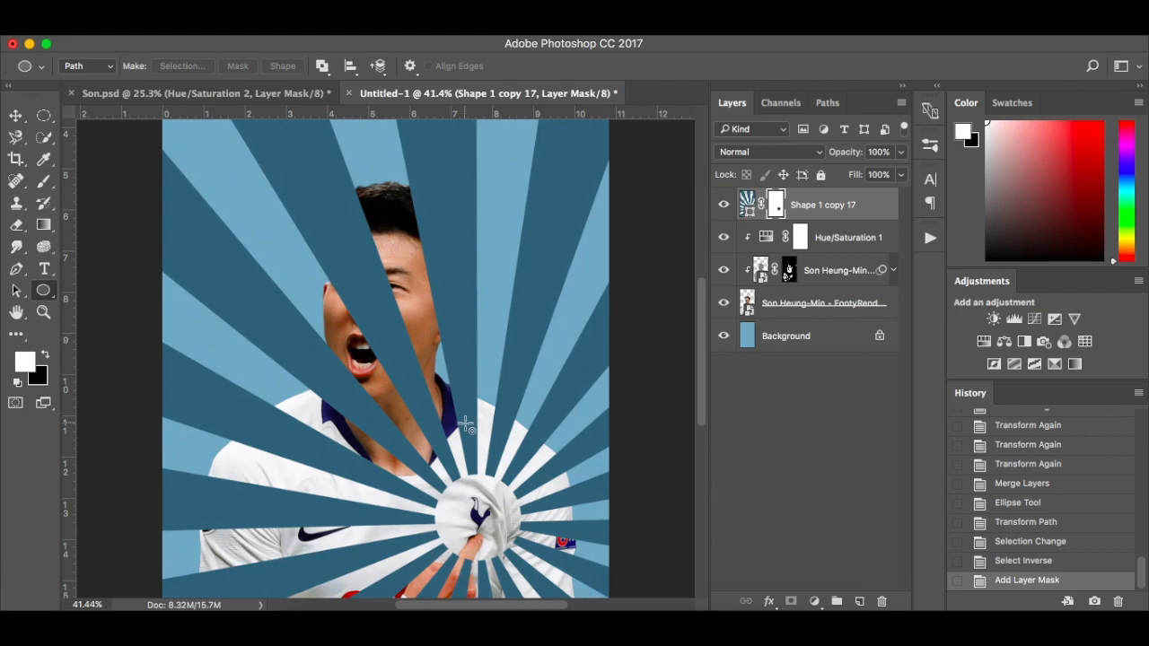
{"action": "scroll", "coordinate": [466, 425], "scroll_direction": "up", "scroll_amount": 3}
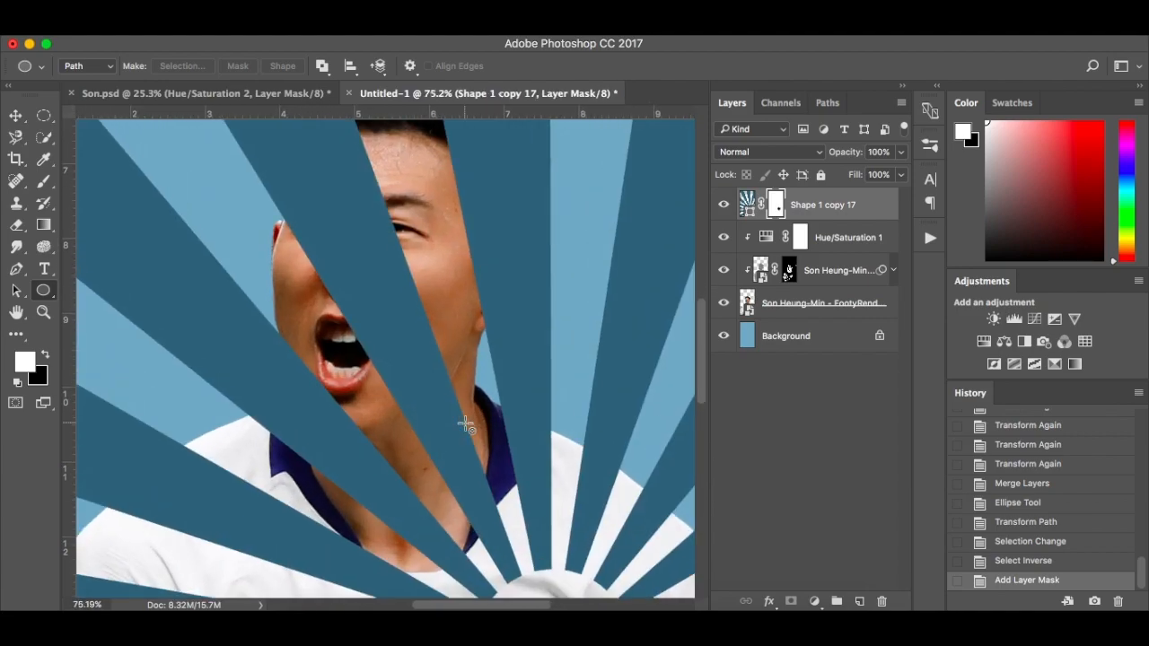
{"action": "scroll", "coordinate": [466, 425], "scroll_direction": "down", "scroll_amount": 1}
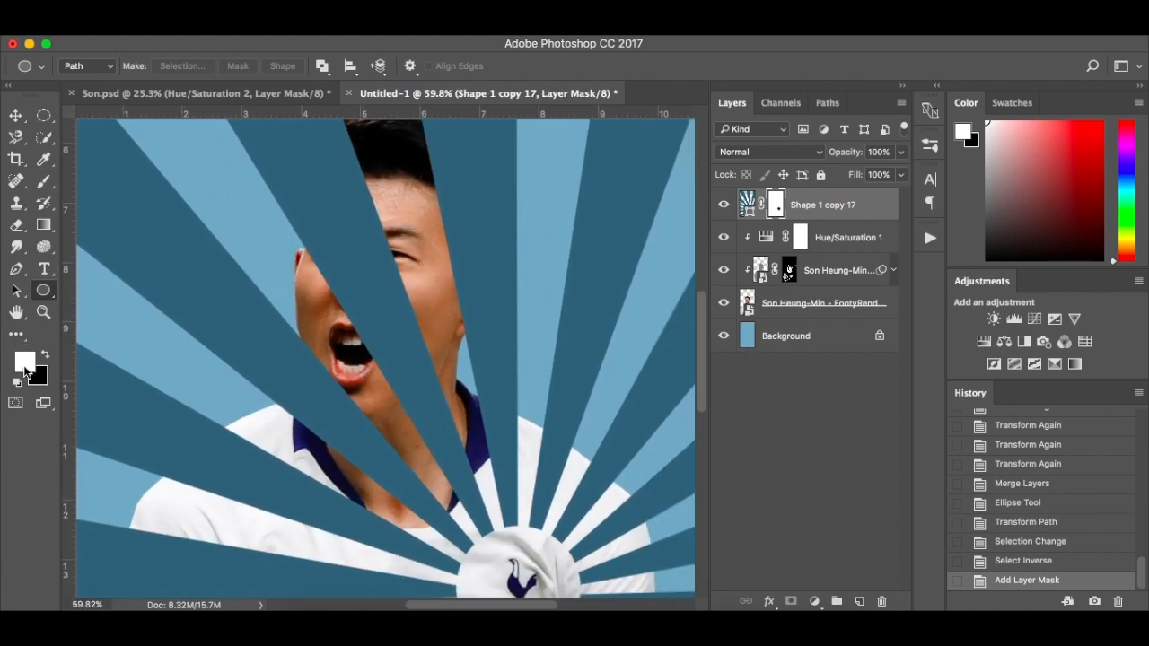
{"action": "key", "text": "x"}
{"action": "key", "text": "b"}
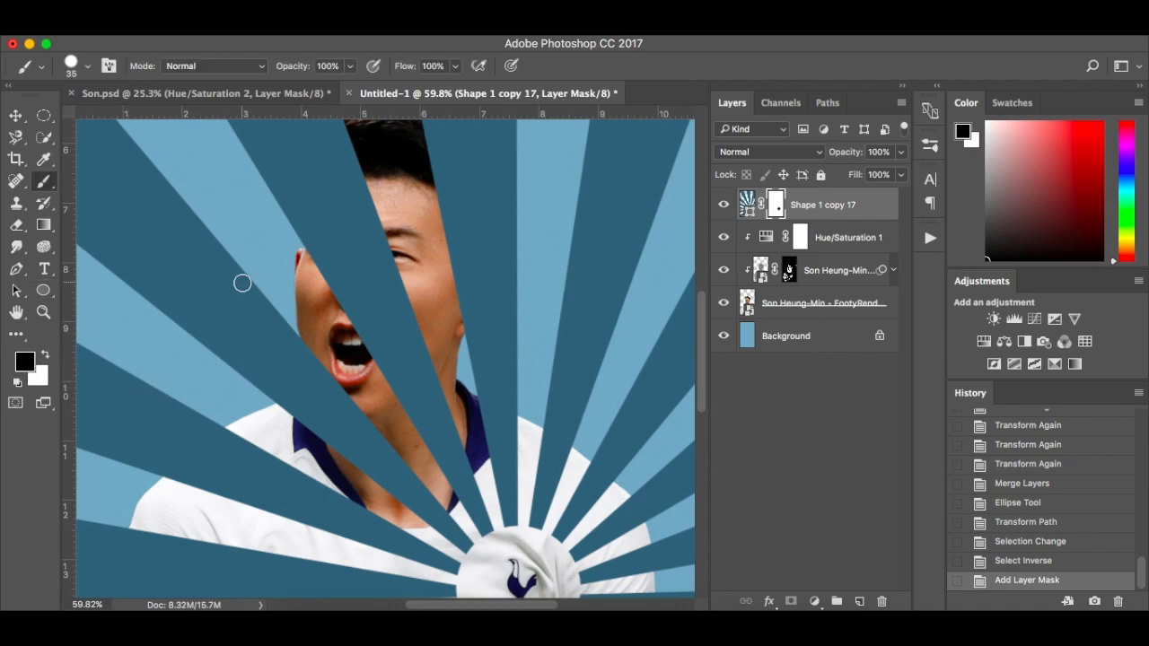
{"action": "right_click", "coordinate": [282, 264]}
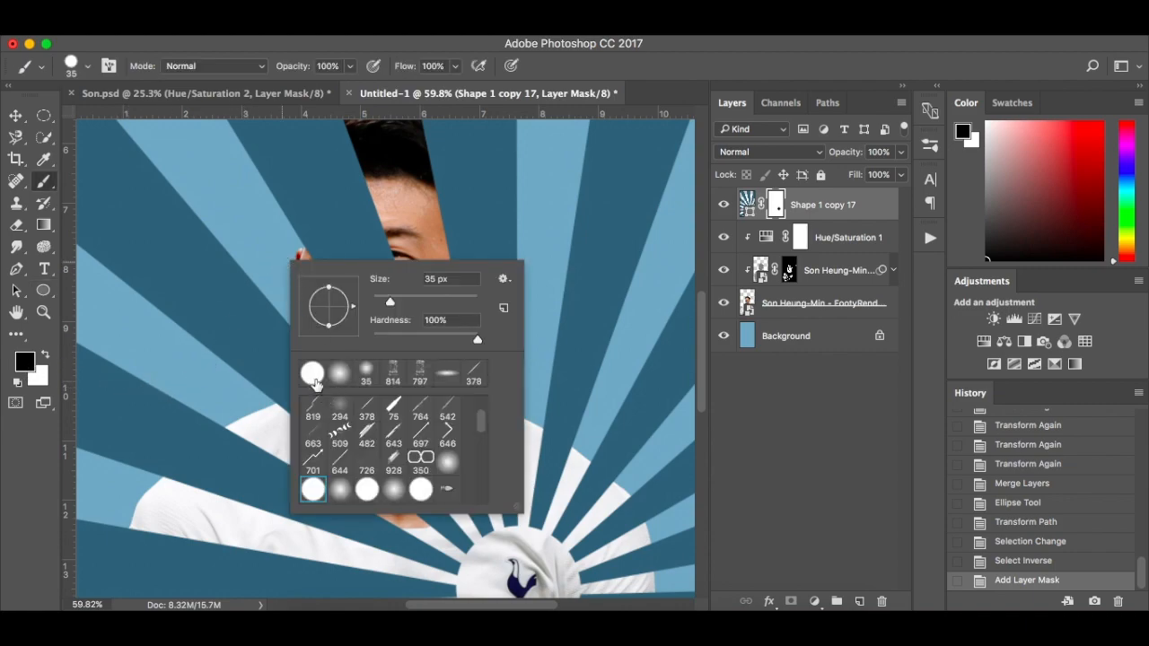
{"action": "left_click", "coordinate": [249, 237]}
{"action": "mouse_move", "coordinate": [358, 424]}
{"action": "left_mouse_down"}
{"action": "mouse_move", "coordinate": [390, 457]}
{"action": "mouse_move", "coordinate": [353, 390]}
{"action": "mouse_move", "coordinate": [360, 420]}
{"action": "mouse_move", "coordinate": [306, 346]}
{"action": "mouse_move", "coordinate": [329, 424]}
{"action": "mouse_move", "coordinate": [310, 381]}
{"action": "mouse_move", "coordinate": [299, 431]}
{"action": "mouse_move", "coordinate": [307, 415]}
{"action": "mouse_move", "coordinate": [337, 444]}
{"action": "mouse_move", "coordinate": [336, 409]}
{"action": "mouse_move", "coordinate": [369, 464]}
{"action": "mouse_move", "coordinate": [359, 431]}
{"action": "mouse_move", "coordinate": [350, 461]}
{"action": "mouse_move", "coordinate": [408, 506]}
{"action": "mouse_move", "coordinate": [440, 511]}
{"action": "mouse_move", "coordinate": [424, 519]}
{"action": "mouse_move", "coordinate": [444, 509]}
{"action": "mouse_move", "coordinate": [399, 470]}
{"action": "mouse_move", "coordinate": [405, 492]}
{"action": "mouse_move", "coordinate": [390, 480]}
{"action": "mouse_move", "coordinate": [355, 512]}
{"action": "mouse_move", "coordinate": [409, 525]}
{"action": "left_mouse_up"}
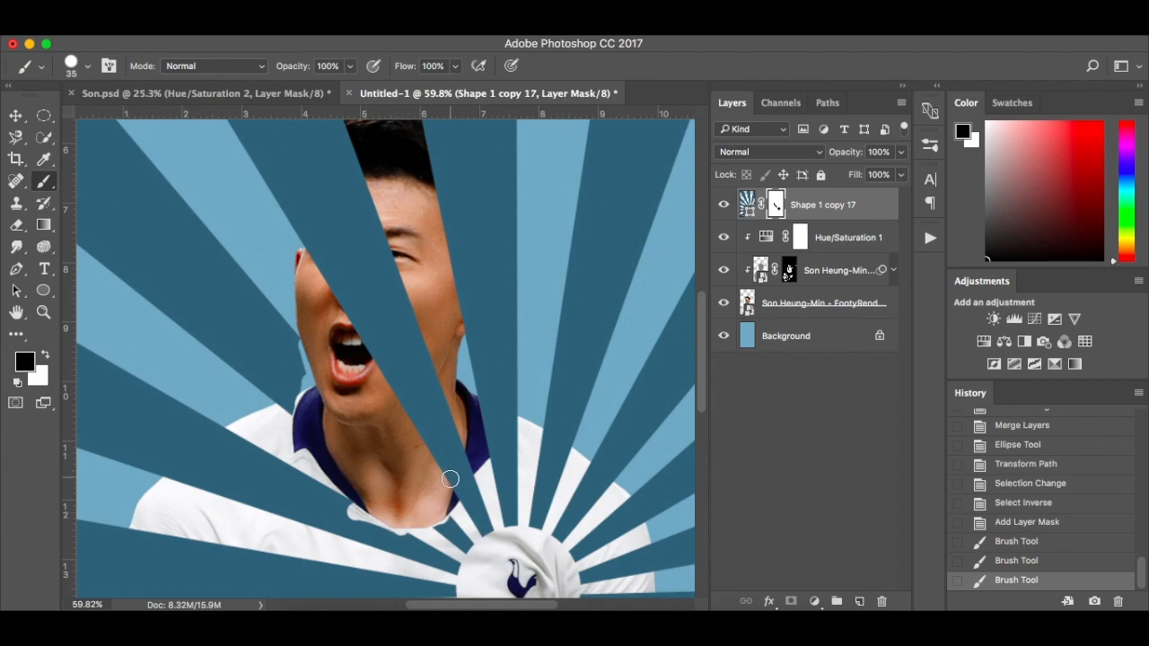
{"action": "mouse_move", "coordinate": [450, 479]}
{"action": "left_mouse_down"}
{"action": "mouse_move", "coordinate": [448, 494]}
{"action": "mouse_move", "coordinate": [469, 451]}
{"action": "mouse_move", "coordinate": [443, 471]}
{"action": "left_mouse_up"}
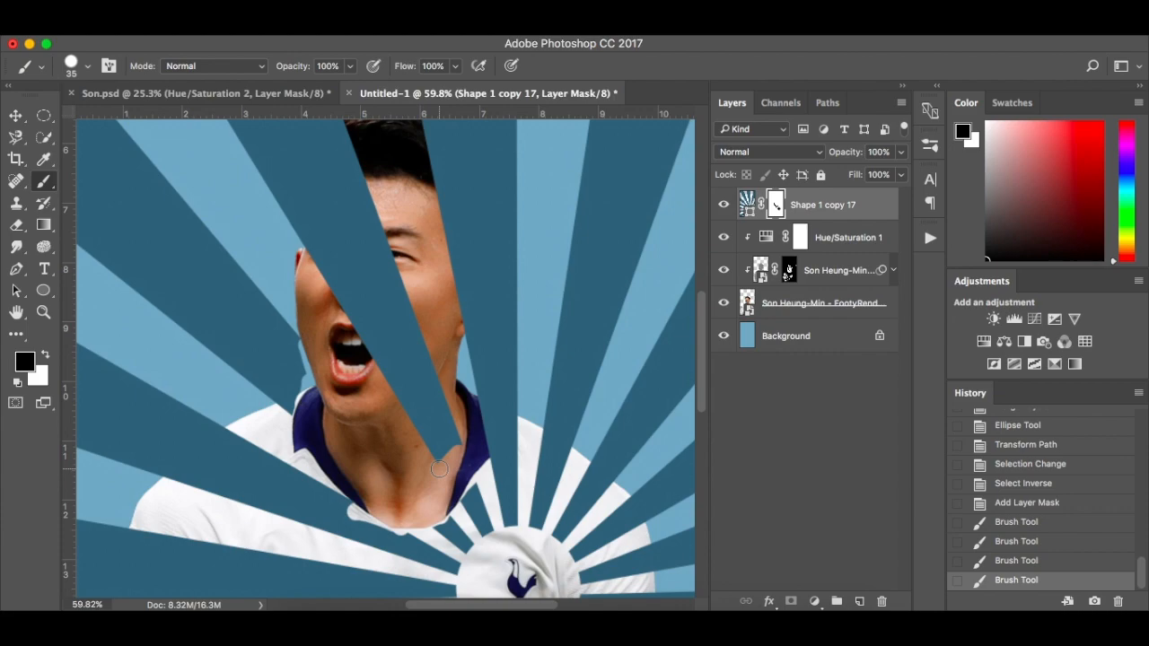
{"action": "mouse_move", "coordinate": [439, 462]}
{"action": "left_mouse_down"}
{"action": "mouse_move", "coordinate": [424, 423]}
{"action": "mouse_move", "coordinate": [451, 434]}
{"action": "mouse_move", "coordinate": [480, 402]}
{"action": "mouse_move", "coordinate": [479, 350]}
{"action": "mouse_move", "coordinate": [305, 289]}
{"action": "mouse_move", "coordinate": [396, 468]}
{"action": "left_mouse_up"}
Mask the rays off the rest of the player's face, ear and hair with a 90 px black brush
{"action": "key", "text": "bracketright"}
{"action": "key", "text": "bracketright"}
{"action": "key", "text": "bracketright"}
{"action": "key", "text": "bracketright"}
{"action": "key", "text": "bracketright"}
{"action": "key", "text": "bracketright"}
{"action": "key", "text": "bracketright"}
{"action": "scroll", "coordinate": [441, 343], "scroll_direction": "up", "scroll_amount": 3}
{"action": "scroll", "coordinate": [406, 448], "scroll_direction": "down", "scroll_amount": 2}
{"action": "left_click_drag", "start_coordinate": [422, 411], "coordinate": [429, 440]}
{"action": "scroll", "coordinate": [420, 440], "scroll_direction": "down", "scroll_amount": 2}
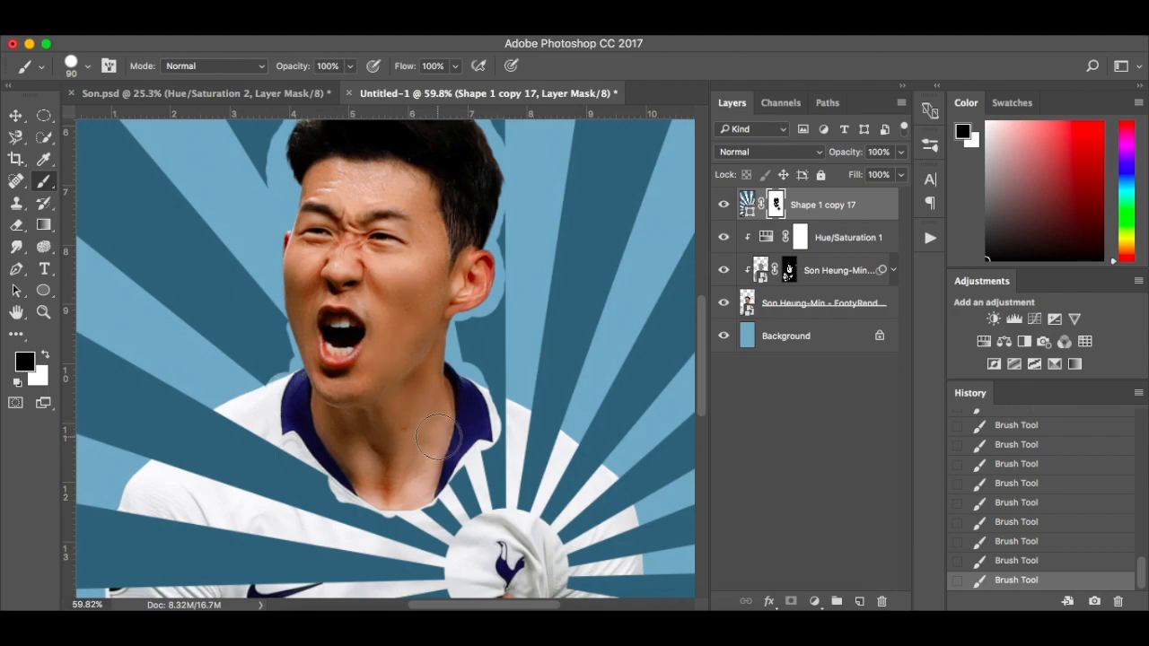
Restore the rays along the shirt collar's lower edge by painting white on the mask with an 8 px brush
{"action": "scroll", "coordinate": [435, 440], "scroll_direction": "up", "scroll_amount": 5}
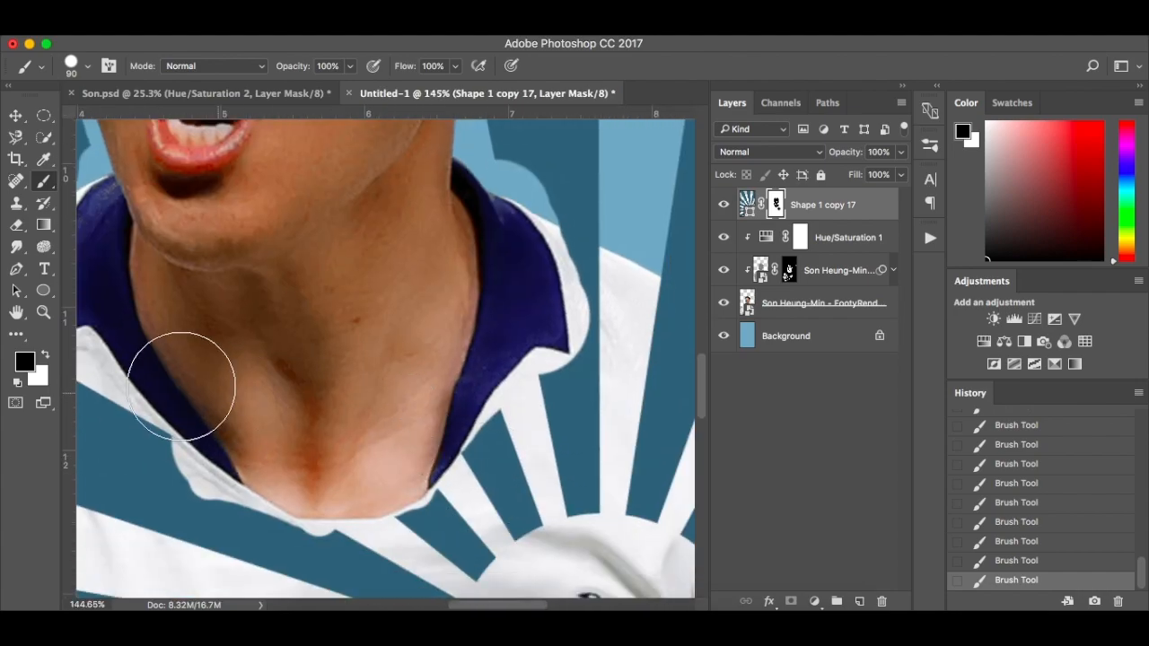
{"action": "left_click", "coordinate": [47, 359]}
{"action": "key", "text": "bracketleft"}
{"action": "key", "text": "bracketleft"}
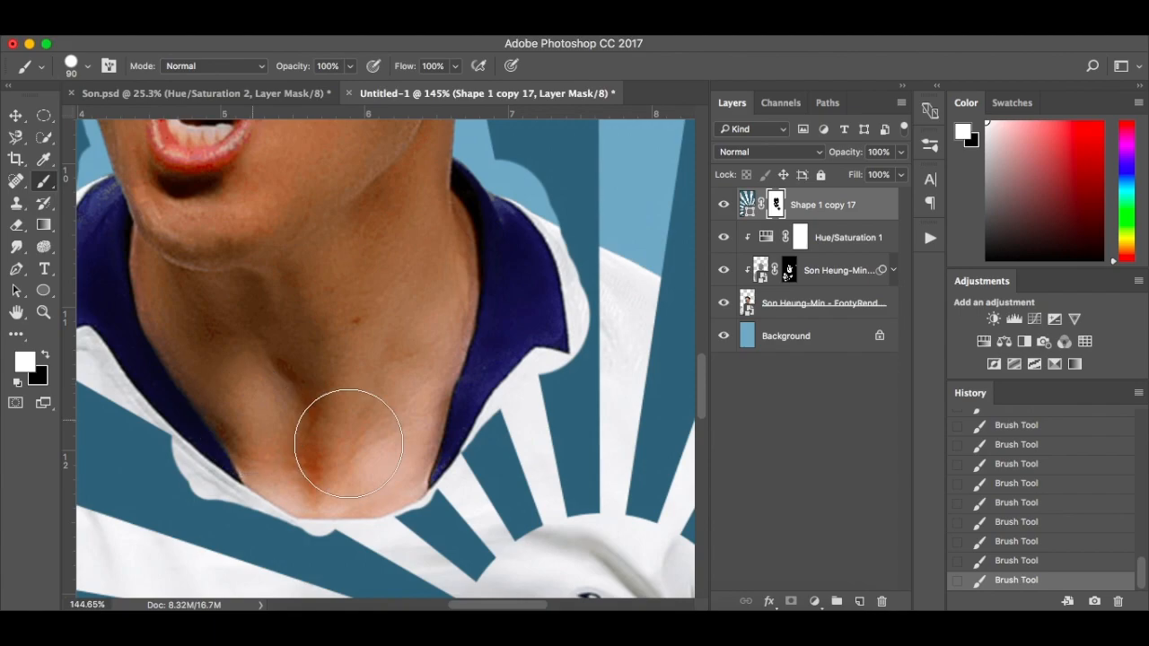
{"action": "key", "text": "bracketleft"}
{"action": "key", "text": "bracketleft"}
{"action": "key", "text": "bracketleft"}
{"action": "key", "text": "bracketleft"}
{"action": "key", "text": "bracketleft"}
{"action": "key", "text": "bracketleft"}
{"action": "key", "text": "bracketleft"}
{"action": "key", "text": "bracketleft"}
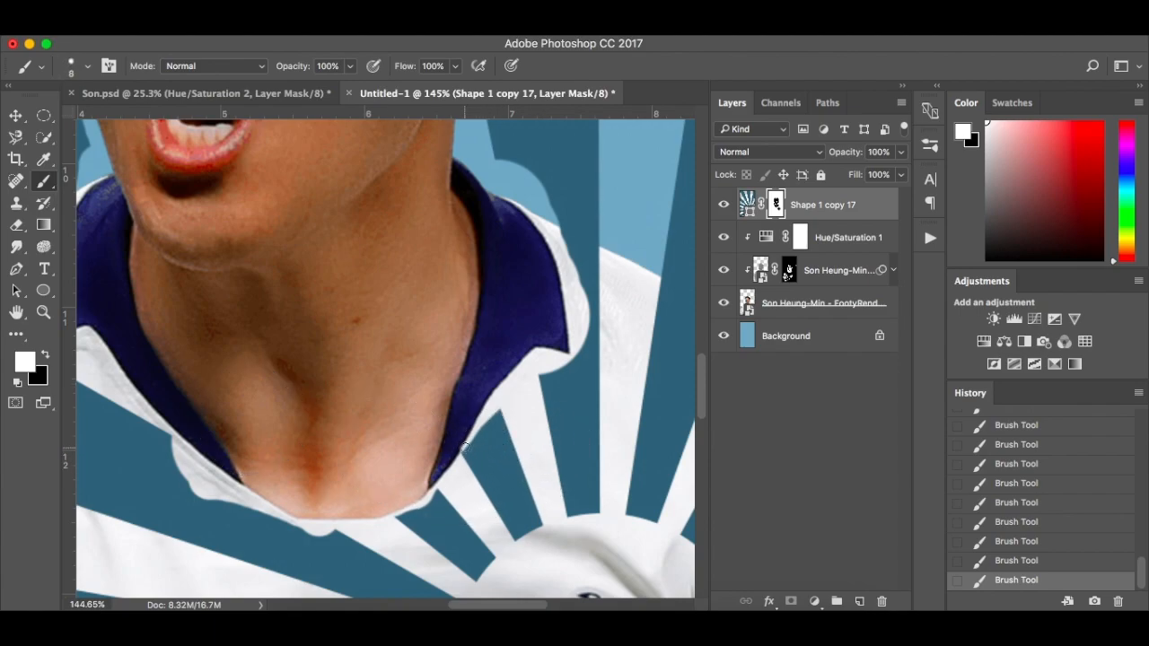
{"action": "mouse_move", "coordinate": [476, 432]}
{"action": "left_mouse_down"}
{"action": "mouse_move", "coordinate": [500, 391]}
{"action": "mouse_move", "coordinate": [461, 480]}
{"action": "mouse_move", "coordinate": [393, 518]}
{"action": "left_mouse_up"}
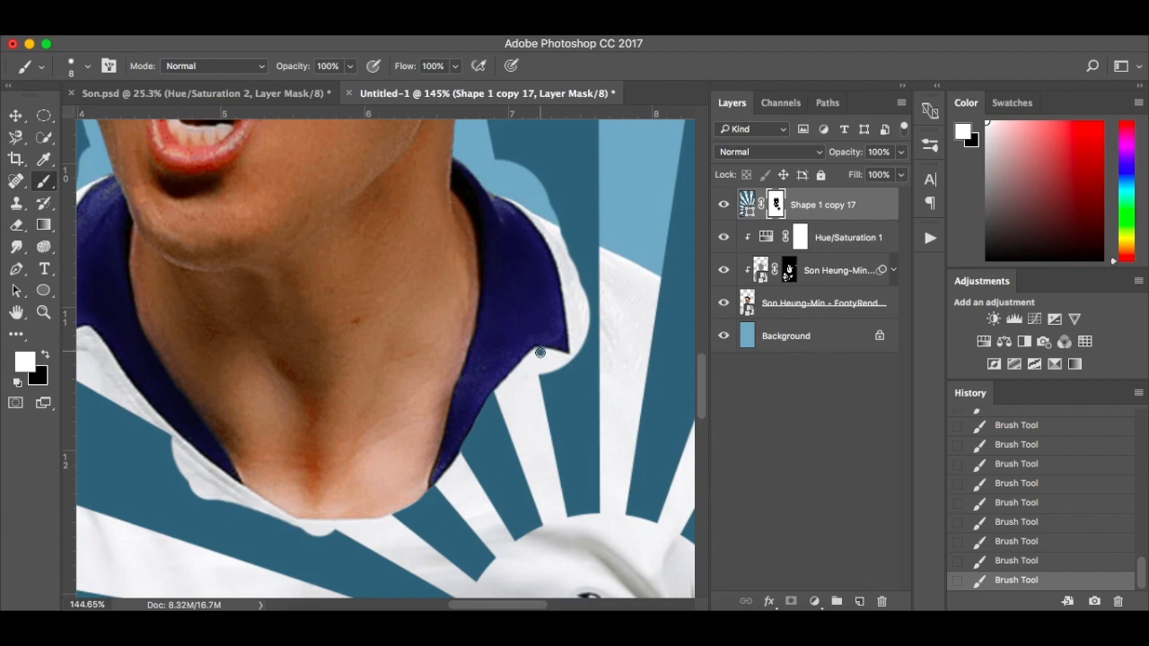
{"action": "mouse_move", "coordinate": [550, 353]}
{"action": "left_mouse_down"}
{"action": "mouse_move", "coordinate": [575, 359]}
{"action": "mouse_move", "coordinate": [544, 364]}
{"action": "left_mouse_up"}
Restore the rays around the collar's outer side, the ear and the hair outline with a 15 px or smaller white brush
{"action": "key", "text": "bracketright"}
{"action": "key", "text": "bracketright"}
{"action": "key", "text": "bracketright"}
{"action": "mouse_move", "coordinate": [499, 194]}
{"action": "left_mouse_down"}
{"action": "mouse_move", "coordinate": [563, 266]}
{"action": "mouse_move", "coordinate": [565, 249]}
{"action": "mouse_move", "coordinate": [501, 153]}
{"action": "left_mouse_up"}
{"action": "scroll", "coordinate": [501, 153], "scroll_direction": "up", "scroll_amount": 10}
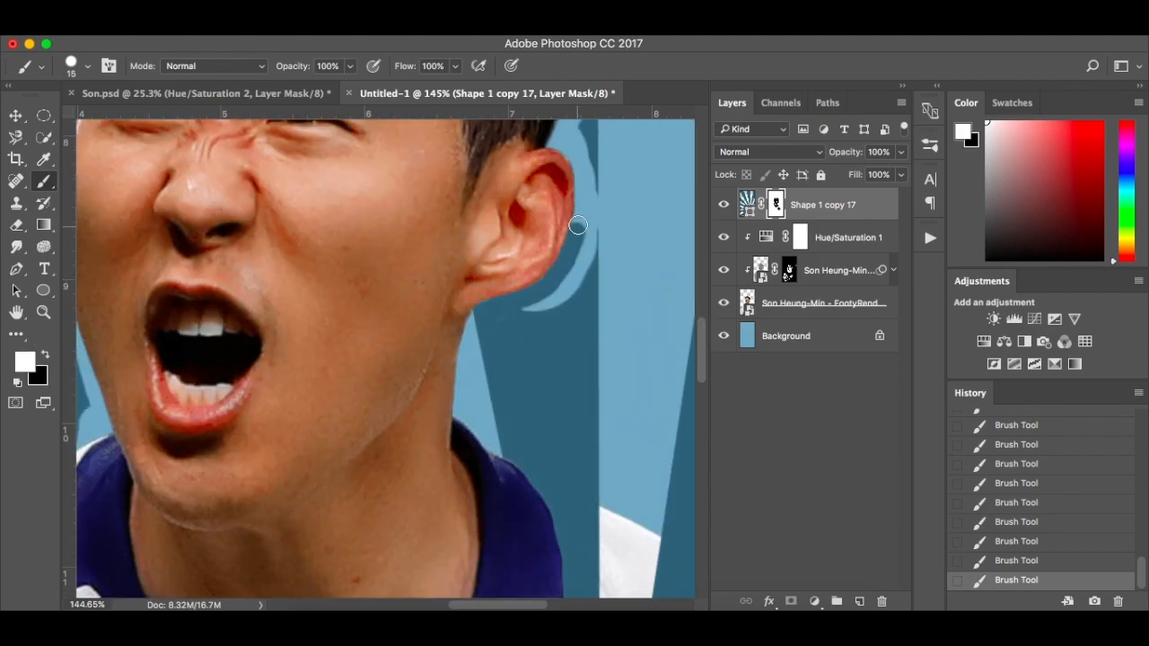
{"action": "scroll", "coordinate": [577, 326], "scroll_direction": "up", "scroll_amount": 5}
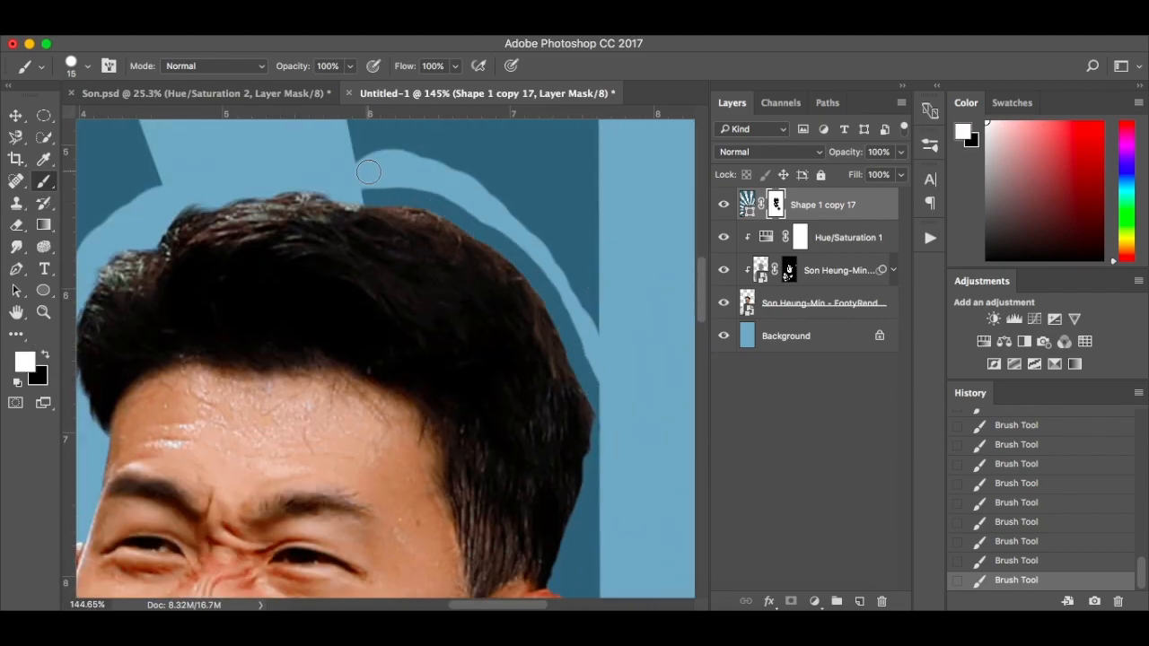
{"action": "scroll", "coordinate": [231, 333], "scroll_direction": "left", "scroll_amount": 5}
{"action": "key", "text": "bracketleft"}
{"action": "mouse_move", "coordinate": [349, 213]}
{"action": "left_mouse_down"}
{"action": "mouse_move", "coordinate": [279, 421]}
{"action": "mouse_move", "coordinate": [281, 490]}
{"action": "mouse_move", "coordinate": [297, 240]}
{"action": "left_mouse_up"}
Restore the remaining rays beside the hair and face and at the collar in white, and check the whole poster
{"action": "key", "text": "bracketright"}
{"action": "key", "text": "bracketright"}
{"action": "key", "text": "bracketright"}
{"action": "scroll", "coordinate": [297, 240], "scroll_direction": "down", "scroll_amount": 10}
{"action": "scroll", "coordinate": [297, 241], "scroll_direction": "left", "scroll_amount": 1}
{"action": "mouse_move", "coordinate": [290, 331]}
{"action": "left_mouse_down"}
{"action": "mouse_move", "coordinate": [322, 425]}
{"action": "mouse_move", "coordinate": [300, 464]}
{"action": "mouse_move", "coordinate": [264, 479]}
{"action": "left_mouse_up"}
{"action": "key", "text": "bracketright"}
{"action": "key", "text": "bracketright"}
{"action": "scroll", "coordinate": [279, 479], "scroll_direction": "down", "scroll_amount": 10}
{"action": "scroll", "coordinate": [279, 479], "scroll_direction": "right", "scroll_amount": 5}
{"action": "key", "text": "bracketleft"}
{"action": "key", "text": "bracketleft"}
{"action": "key", "text": "bracketleft"}
{"action": "key", "text": "bracketleft"}
{"action": "mouse_move", "coordinate": [323, 513]}
{"action": "left_mouse_down"}
{"action": "mouse_move", "coordinate": [433, 543]}
{"action": "mouse_move", "coordinate": [293, 498]}
{"action": "left_mouse_up"}
{"action": "scroll", "coordinate": [293, 498], "scroll_direction": "down", "scroll_amount": 10}
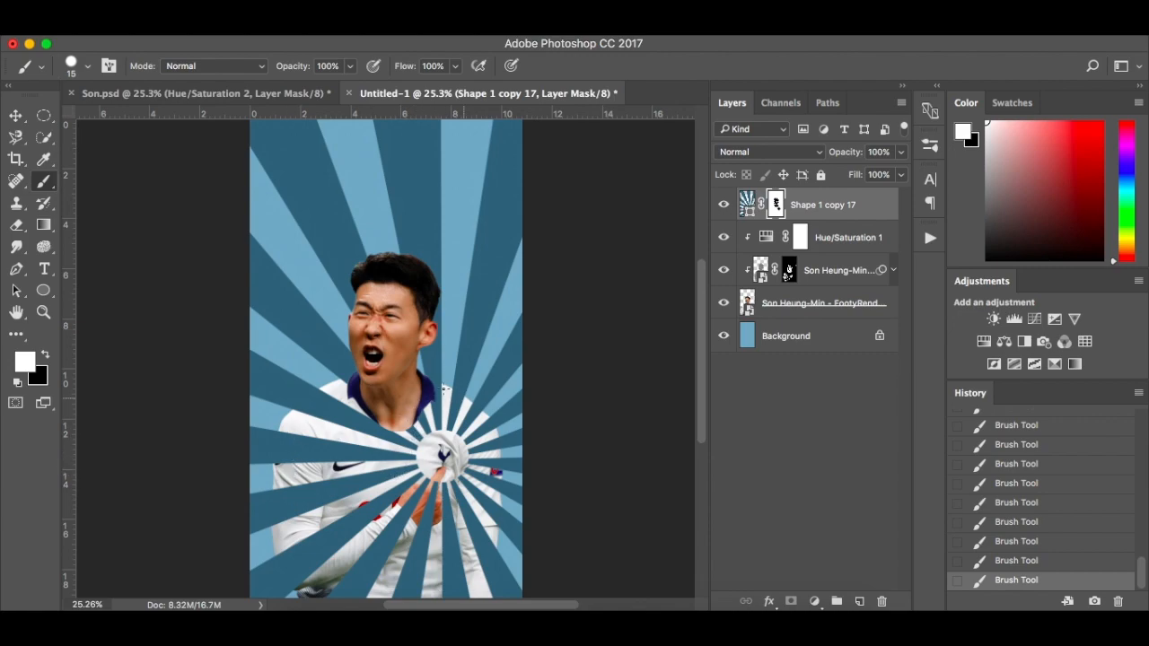
{"action": "scroll", "coordinate": [368, 427], "scroll_direction": "down", "scroll_amount": 3}
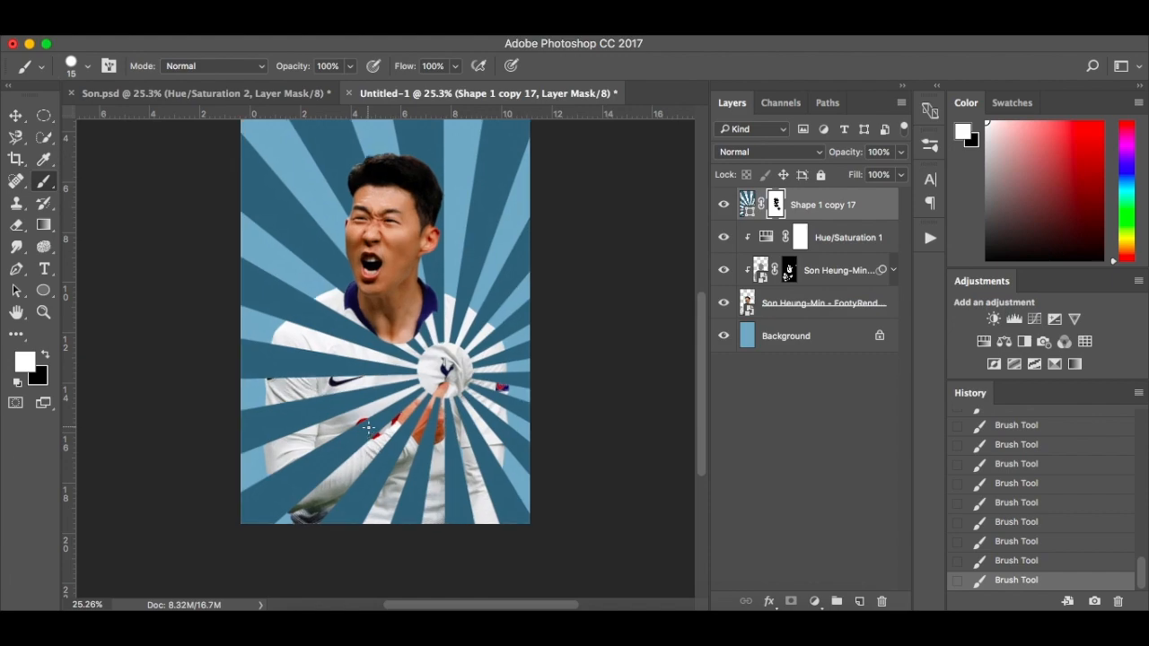
{"action": "scroll", "coordinate": [368, 427], "scroll_direction": "up", "scroll_amount": 3}
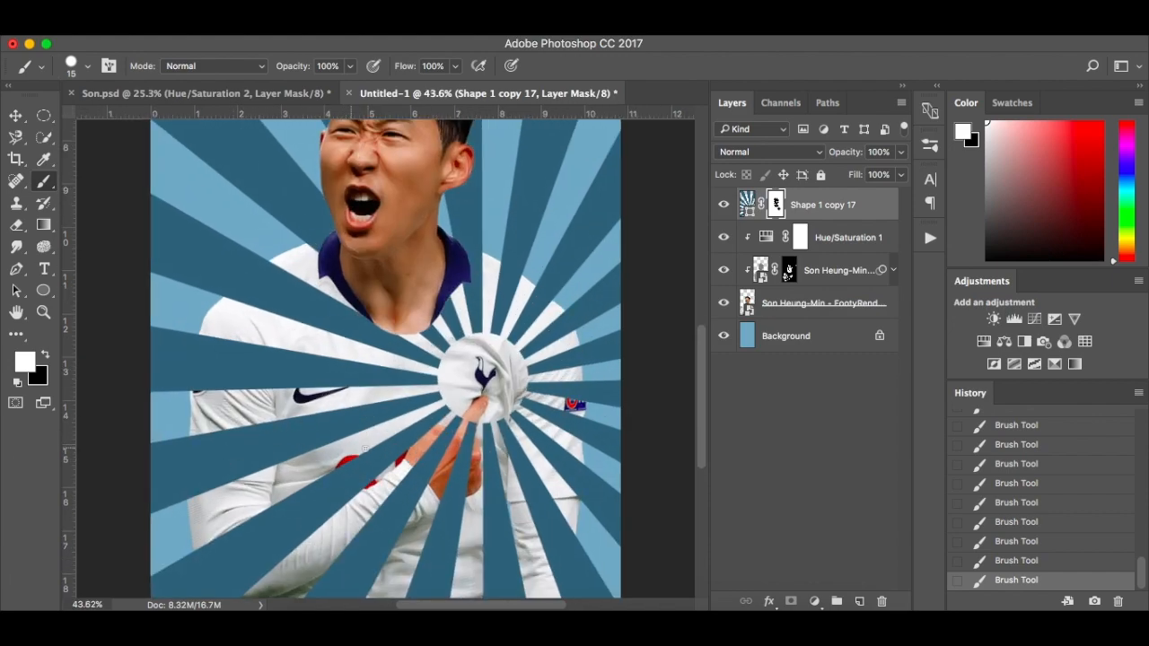
{"action": "scroll", "coordinate": [368, 539], "scroll_direction": "down", "scroll_amount": 1}
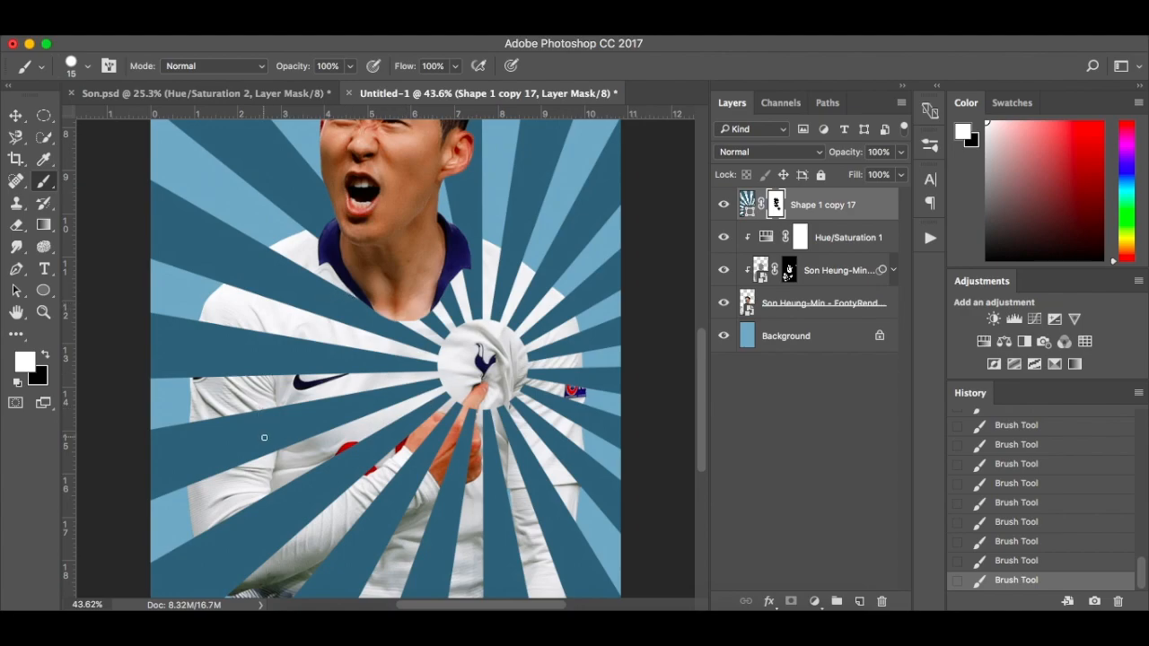
Hide the rays over the sleeve of the bent arm by painting black on the sunburst mask
{"action": "scroll", "coordinate": [264, 437], "scroll_direction": "up", "scroll_amount": 5}
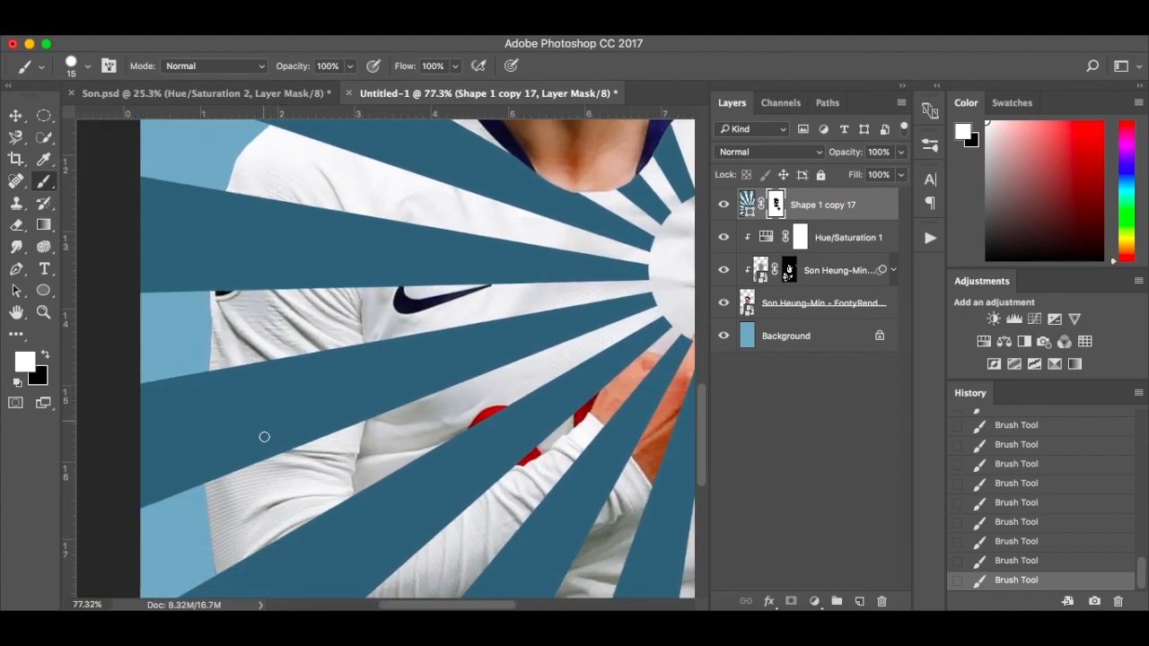
{"action": "scroll", "coordinate": [263, 437], "scroll_direction": "up", "scroll_amount": 1}
{"action": "key", "text": "bracketright"}
{"action": "key", "text": "bracketright"}
{"action": "key", "text": "x"}
{"action": "mouse_move", "coordinate": [200, 381]}
{"action": "left_mouse_down"}
{"action": "mouse_move", "coordinate": [307, 437]}
{"action": "mouse_move", "coordinate": [358, 356]}
{"action": "left_mouse_up"}
Restore the dark rays up to the sleeve's outer edge by painting white on the mask with a smaller brush
{"action": "scroll", "coordinate": [257, 434], "scroll_direction": "up", "scroll_amount": 8}
{"action": "key", "text": "bracketleft"}
{"action": "key", "text": "bracketleft"}
{"action": "key", "text": "bracketleft"}
{"action": "key", "text": "bracketleft"}
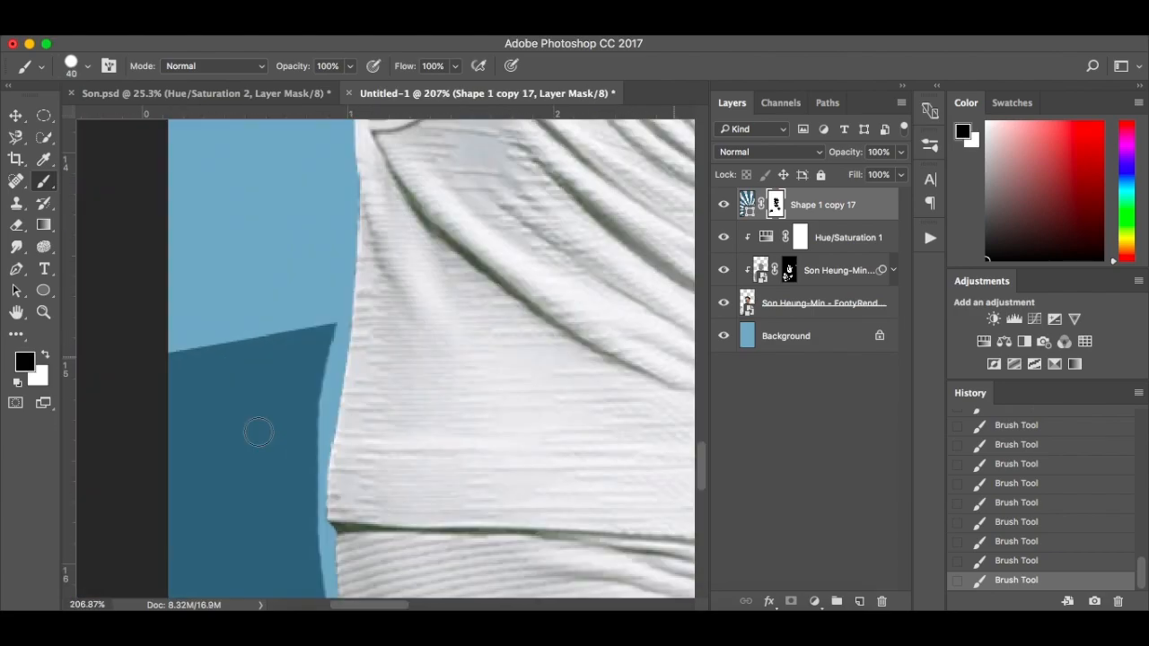
{"action": "key", "text": "x"}
{"action": "left_click_drag", "start_coordinate": [339, 314], "coordinate": [324, 516]}
{"action": "scroll", "coordinate": [346, 209], "scroll_direction": "right", "scroll_amount": 5}
{"action": "left_click_drag", "start_coordinate": [345, 232], "coordinate": [341, 424]}
{"action": "scroll", "coordinate": [322, 304], "scroll_direction": "down", "scroll_amount": 4}
Clear the rays from the elbow and forearm with a 60 px black brush on the mask
{"action": "key", "text": "x"}
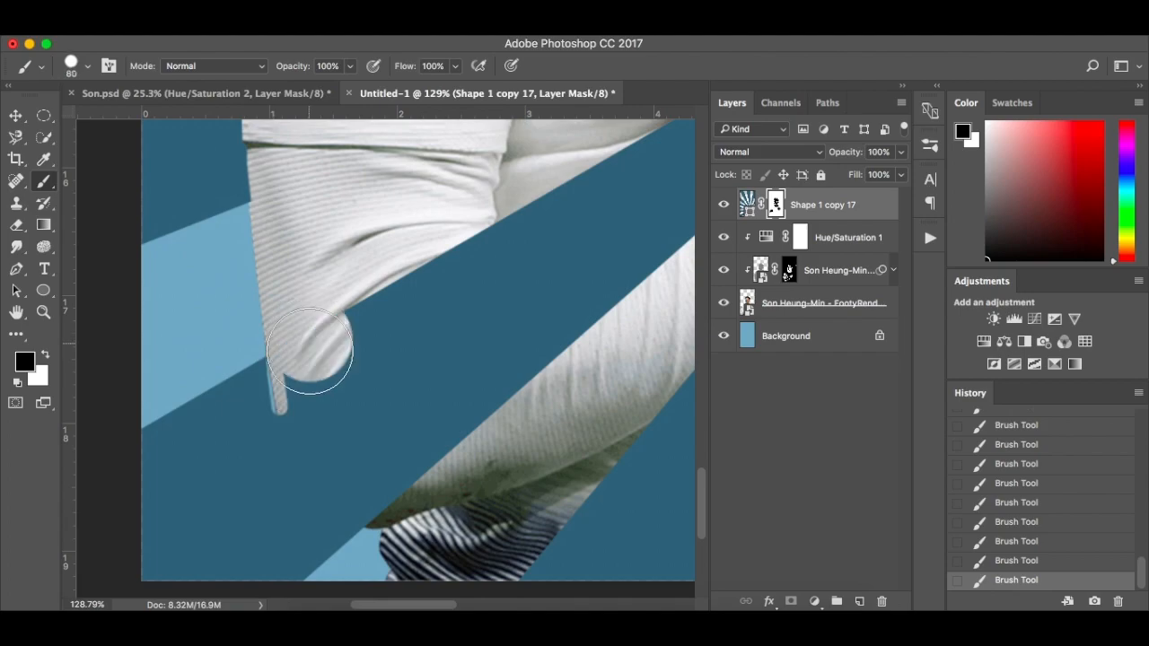
{"action": "left_click_drag", "start_coordinate": [318, 349], "coordinate": [431, 458]}
{"action": "left_click_drag", "start_coordinate": [382, 380], "coordinate": [274, 448]}
Restore the rays over the shirt along the forearm's upper edge with a 15 px white brush
{"action": "key", "text": "x"}
{"action": "scroll", "coordinate": [387, 359], "scroll_direction": "up", "scroll_amount": 7}
{"action": "mouse_move", "coordinate": [116, 339]}
{"action": "left_mouse_down"}
{"action": "mouse_move", "coordinate": [639, 251]}
{"action": "mouse_move", "coordinate": [539, 315]}
{"action": "mouse_move", "coordinate": [236, 385]}
{"action": "left_mouse_up"}
{"action": "key", "text": "bracketleft"}
{"action": "key", "text": "bracketleft"}
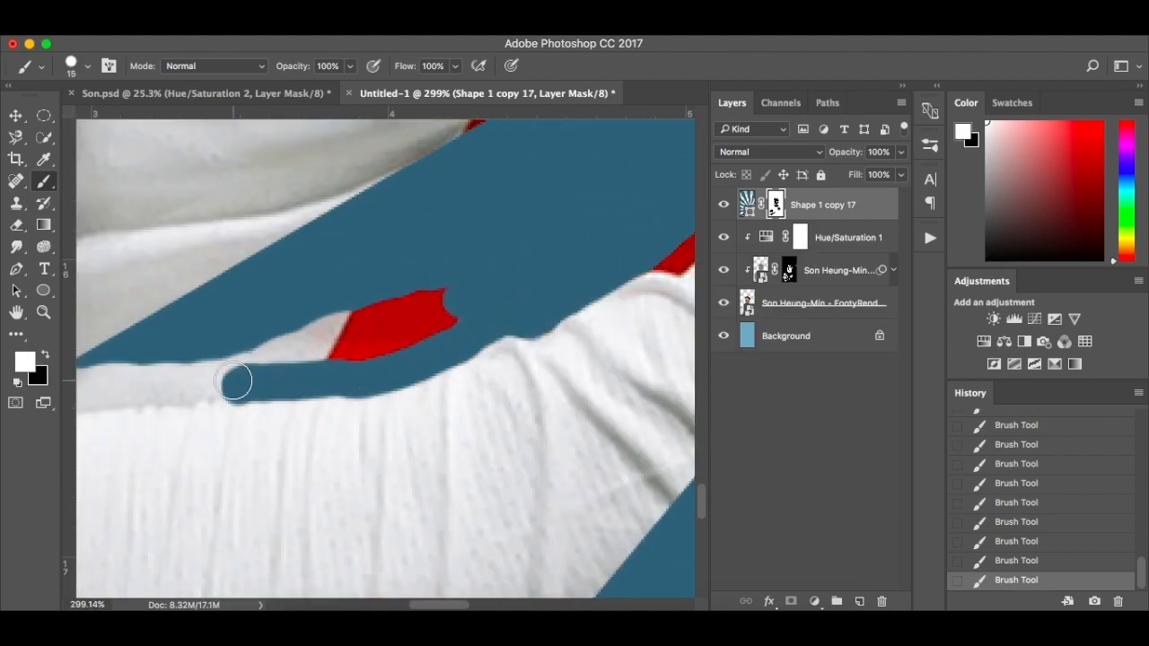
{"action": "scroll", "coordinate": [237, 385], "scroll_direction": "left", "scroll_amount": 4}
{"action": "left_click_drag", "start_coordinate": [389, 385], "coordinate": [287, 333]}
Restore the rays outside the elbow's outline with a fine white brush, and fill the leftover gaps at 15 px
{"action": "scroll", "coordinate": [160, 397], "scroll_direction": "left", "scroll_amount": 10}
{"action": "scroll", "coordinate": [160, 397], "scroll_direction": "down", "scroll_amount": 6}
{"action": "key", "text": "bracketleft"}
{"action": "key", "text": "bracketleft"}
{"action": "key", "text": "bracketleft"}
{"action": "key", "text": "bracketleft"}
{"action": "left_click_drag", "start_coordinate": [520, 531], "coordinate": [341, 368]}
{"action": "key", "text": "bracketright"}
{"action": "key", "text": "bracketright"}
{"action": "key", "text": "bracketright"}
{"action": "key", "text": "bracketright"}
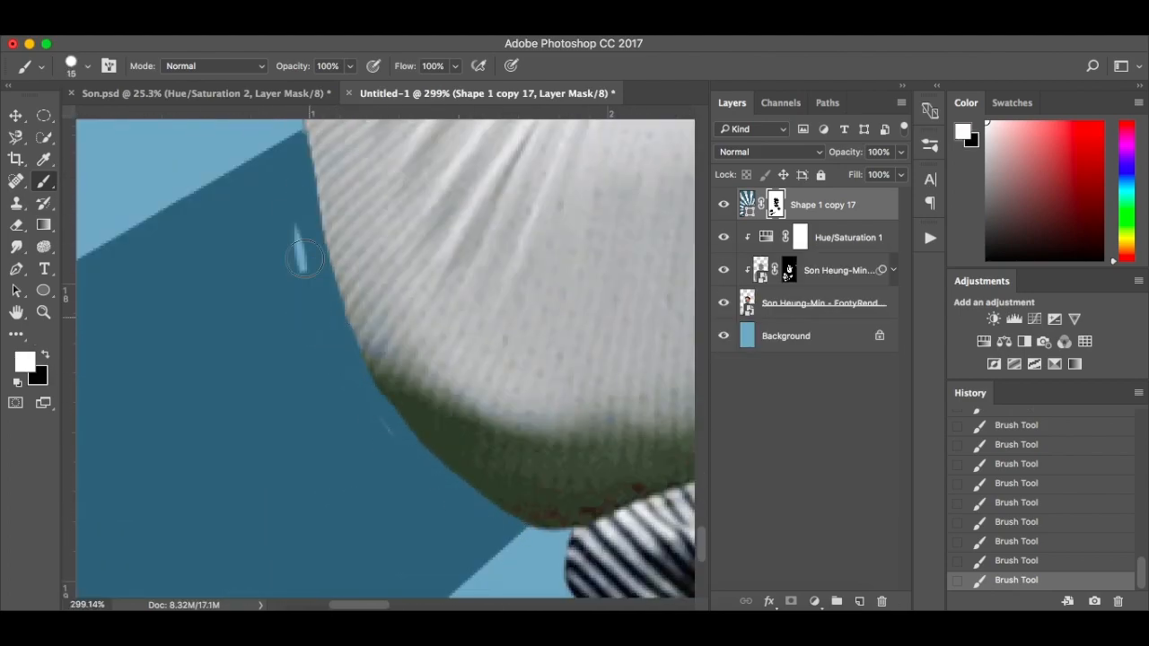
{"action": "left_click_drag", "start_coordinate": [307, 323], "coordinate": [299, 211]}
Hide the rays over the pointing hand and finger with a 40 px black brush on the mask
{"action": "scroll", "coordinate": [307, 323], "scroll_direction": "down", "scroll_amount": 10}
{"action": "scroll", "coordinate": [400, 382], "scroll_direction": "up", "scroll_amount": 7}
{"action": "key", "text": "x"}
{"action": "key", "text": "bracketright"}
{"action": "key", "text": "bracketright"}
{"action": "key", "text": "bracketright"}
{"action": "key", "text": "bracketright"}
{"action": "key", "text": "bracketright"}
{"action": "left_click_drag", "start_coordinate": [520, 296], "coordinate": [301, 379]}
{"action": "scroll", "coordinate": [301, 380], "scroll_direction": "up", "scroll_amount": 10}
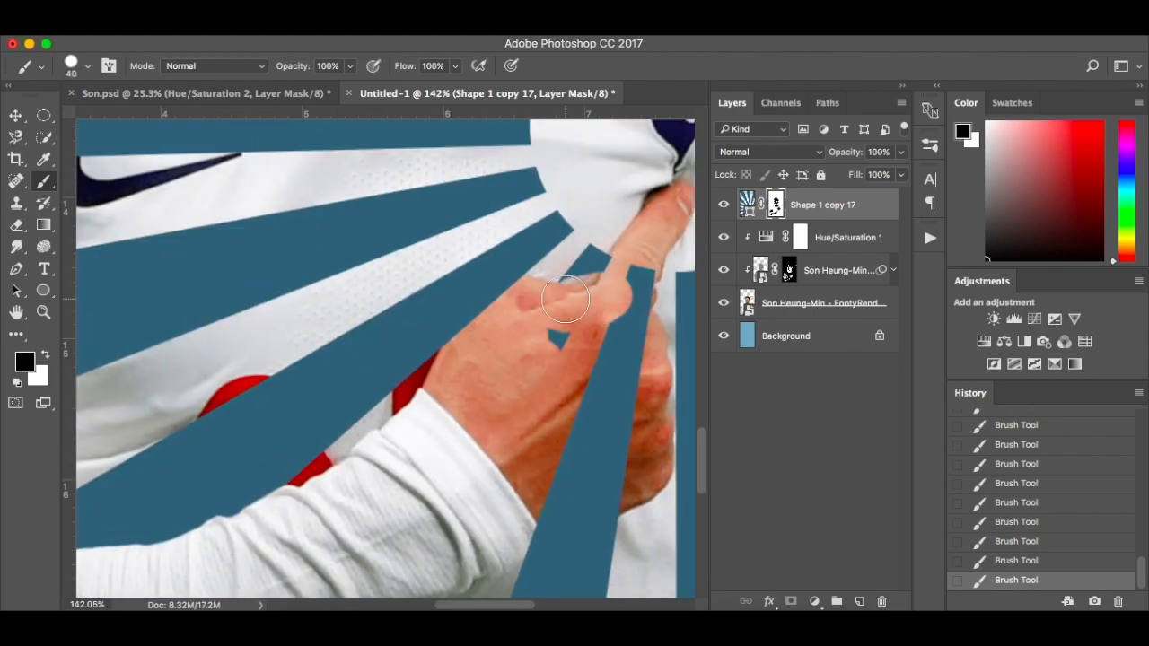
{"action": "left_click_drag", "start_coordinate": [637, 277], "coordinate": [559, 340]}
Restore the rays over the shirt beside the pointing finger with a smaller white brush
{"action": "scroll", "coordinate": [598, 313], "scroll_direction": "up", "scroll_amount": 6}
{"action": "key", "text": "x"}
{"action": "key", "text": "bracketleft"}
{"action": "key", "text": "bracketleft"}
{"action": "key", "text": "bracketleft"}
{"action": "key", "text": "bracketleft"}
{"action": "key", "text": "bracketleft"}
{"action": "key", "text": "bracketleft"}
{"action": "key", "text": "bracketleft"}
{"action": "left_click_drag", "start_coordinate": [600, 298], "coordinate": [521, 343]}
Restore the rays over the shirt around the hand and forearm with a larger white brush
{"action": "scroll", "coordinate": [507, 338], "scroll_direction": "down", "scroll_amount": 10}
{"action": "scroll", "coordinate": [507, 338], "scroll_direction": "left", "scroll_amount": 5}
{"action": "key", "text": "bracketright"}
{"action": "key", "text": "bracketright"}
{"action": "key", "text": "bracketright"}
{"action": "key", "text": "bracketright"}
{"action": "left_click_drag", "start_coordinate": [564, 177], "coordinate": [254, 407]}
{"action": "scroll", "coordinate": [441, 267], "scroll_direction": "left", "scroll_amount": 5}
{"action": "scroll", "coordinate": [254, 407], "scroll_direction": "down", "scroll_amount": 10}
{"action": "scroll", "coordinate": [413, 485], "scroll_direction": "up", "scroll_amount": 10}
Mask the leftover ray off the hand in black, and restore the overpainted ray edges around it in white
{"action": "key", "text": "x"}
{"action": "mouse_move", "coordinate": [399, 402]}
{"action": "left_mouse_down"}
{"action": "mouse_move", "coordinate": [511, 362]}
{"action": "mouse_move", "coordinate": [415, 377]}
{"action": "left_mouse_up"}
{"action": "scroll", "coordinate": [448, 377], "scroll_direction": "up", "scroll_amount": 10}
{"action": "left_click_drag", "start_coordinate": [505, 323], "coordinate": [442, 538]}
{"action": "scroll", "coordinate": [449, 503], "scroll_direction": "down", "scroll_amount": 10}
{"action": "key", "text": "x"}
{"action": "left_click_drag", "start_coordinate": [536, 279], "coordinate": [409, 357]}
{"action": "key", "text": "super+0"}
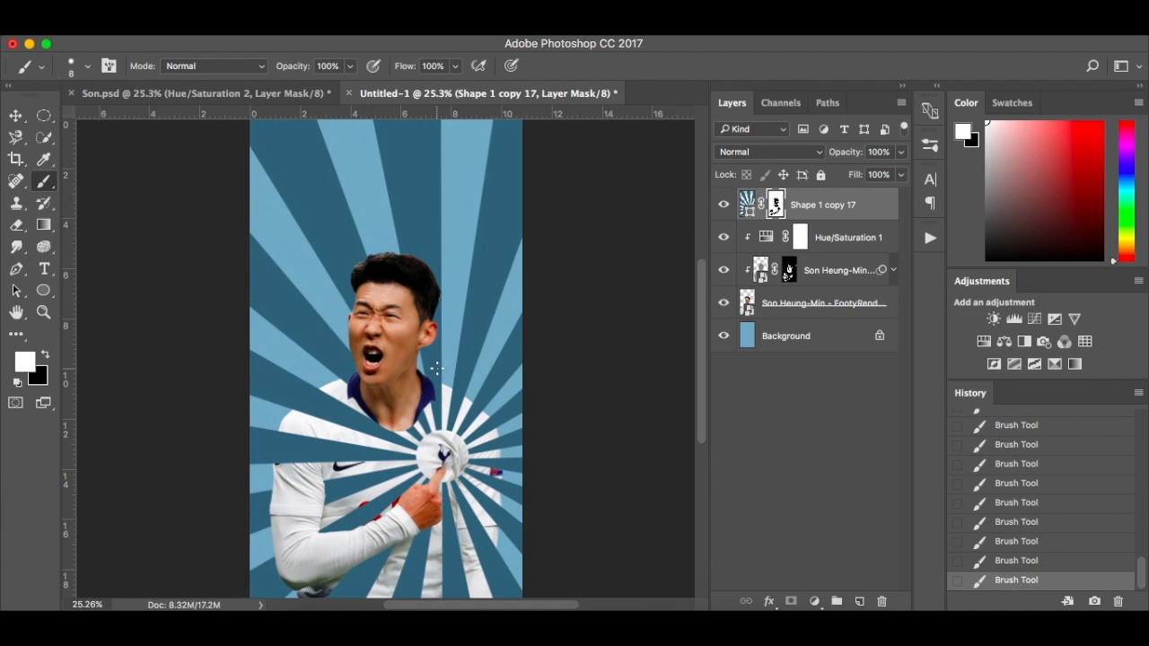
Create a new clipped layer directly above the player cutout, and reset the foreground colour to black
{"action": "left_click", "coordinate": [887, 305]}
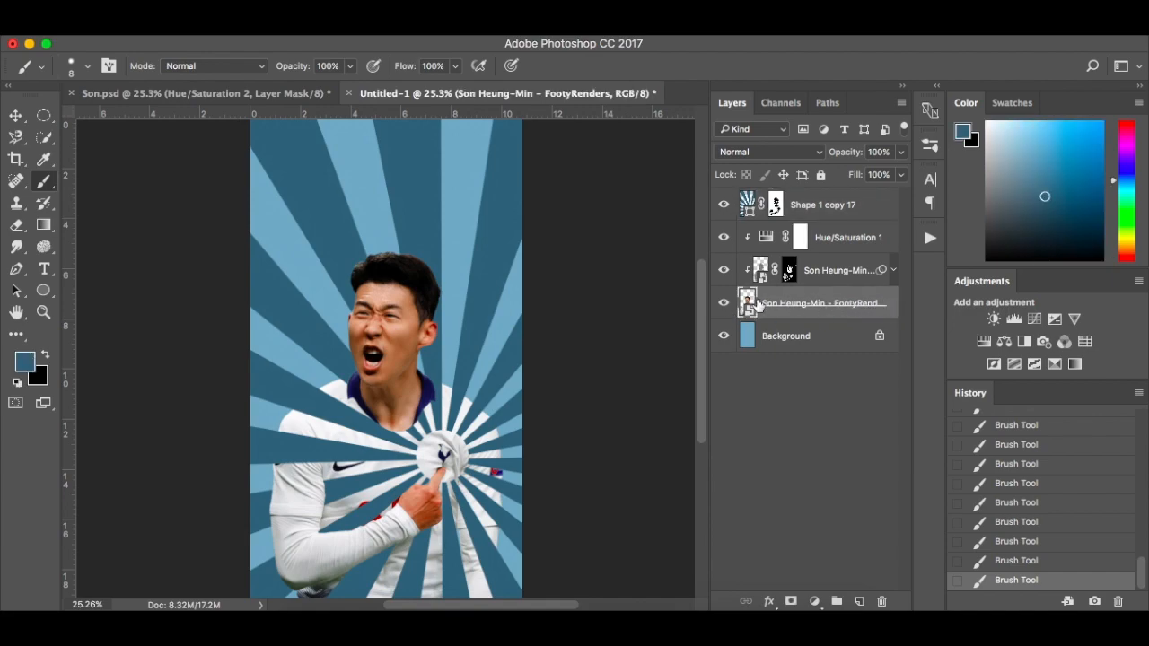
{"action": "left_click", "coordinate": [859, 602]}
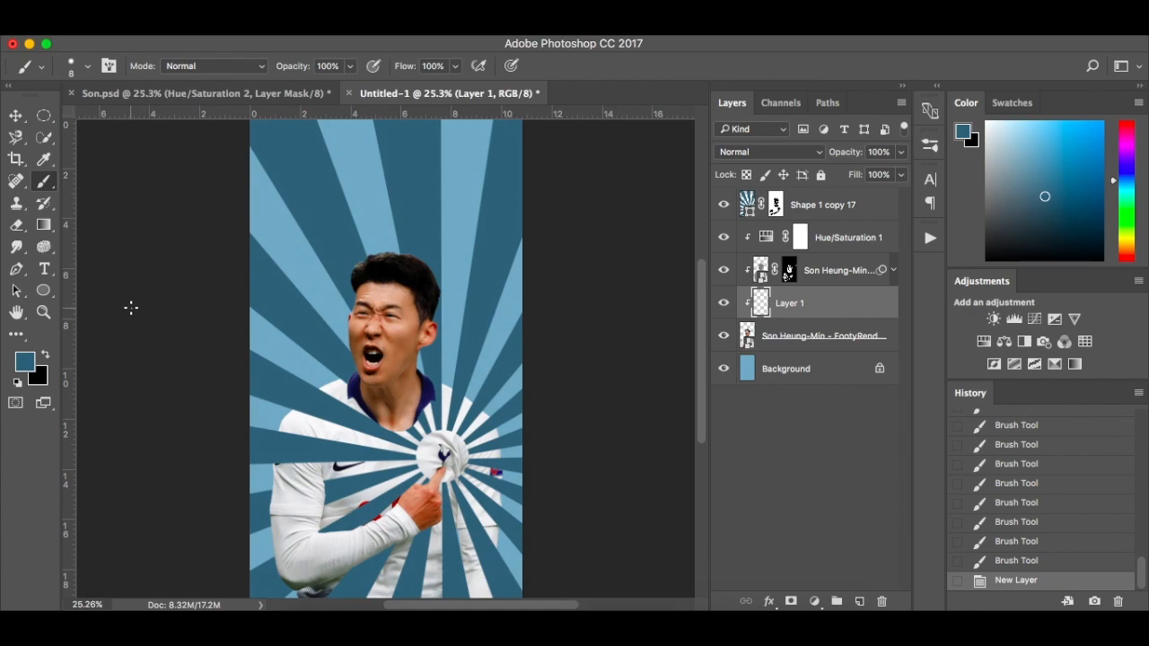
{"action": "key", "text": "x"}
{"action": "key", "text": "d"}
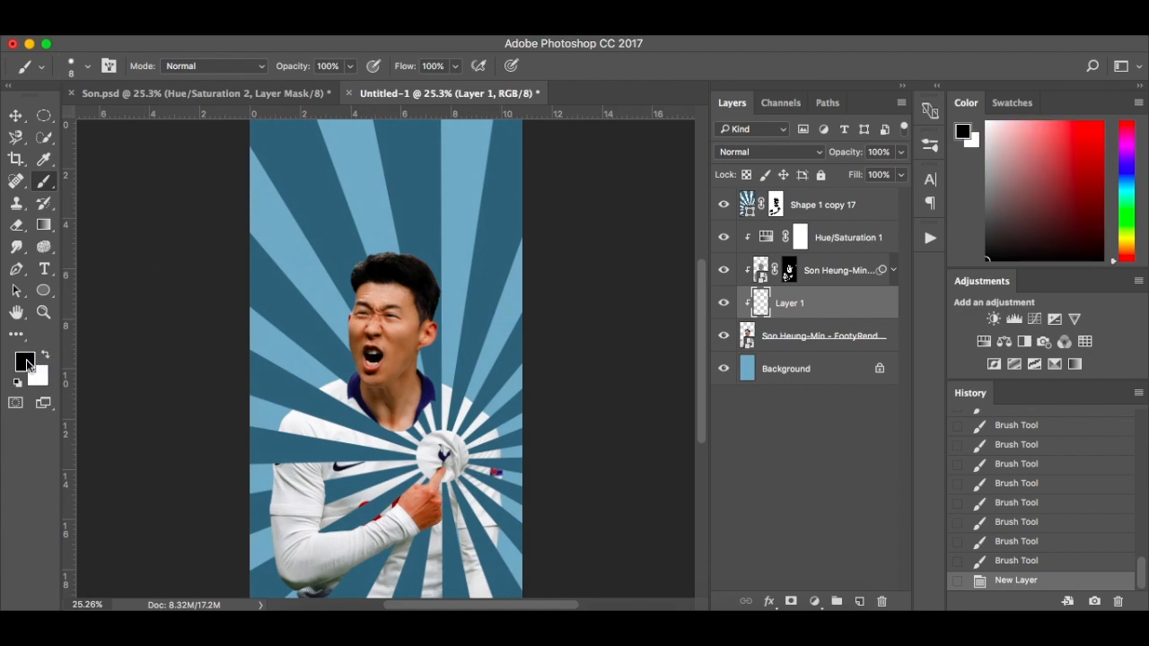
Set the brush to 1% flow with a soft round tip at 0% hardness
{"action": "left_click", "coordinate": [454, 69]}
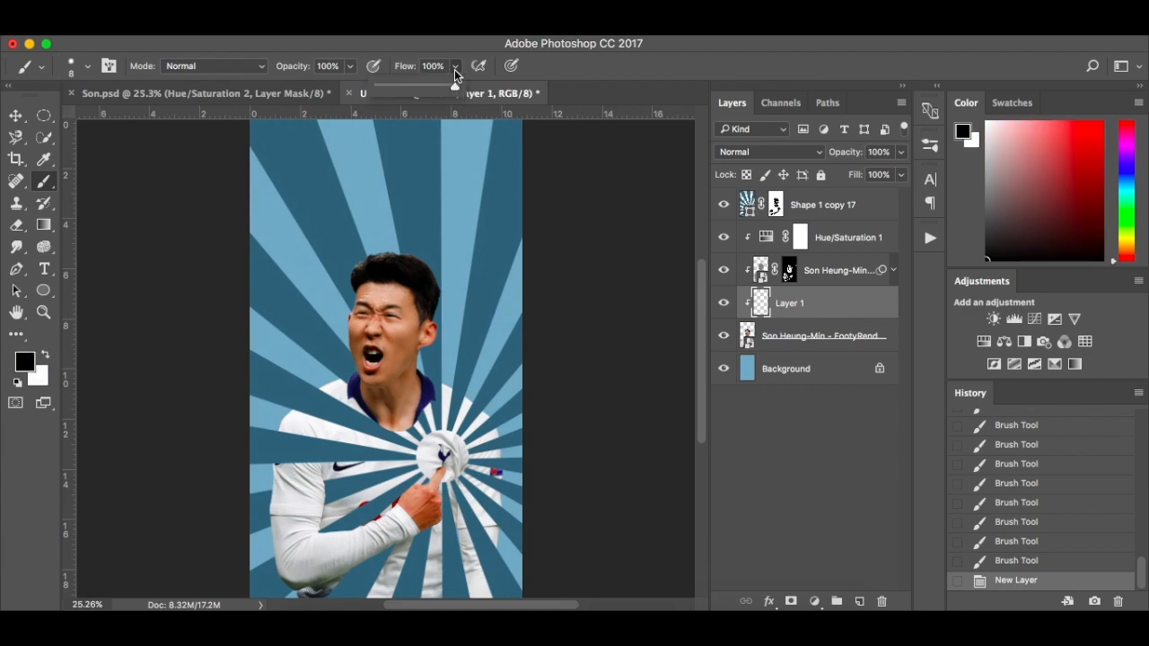
{"action": "left_click_drag", "start_coordinate": [379, 86], "coordinate": [377, 86]}
{"action": "scroll", "coordinate": [342, 444], "scroll_direction": "up", "scroll_amount": 4}
{"action": "scroll", "coordinate": [332, 386], "scroll_direction": "down", "scroll_amount": 5}
{"action": "right_click", "coordinate": [325, 356]}
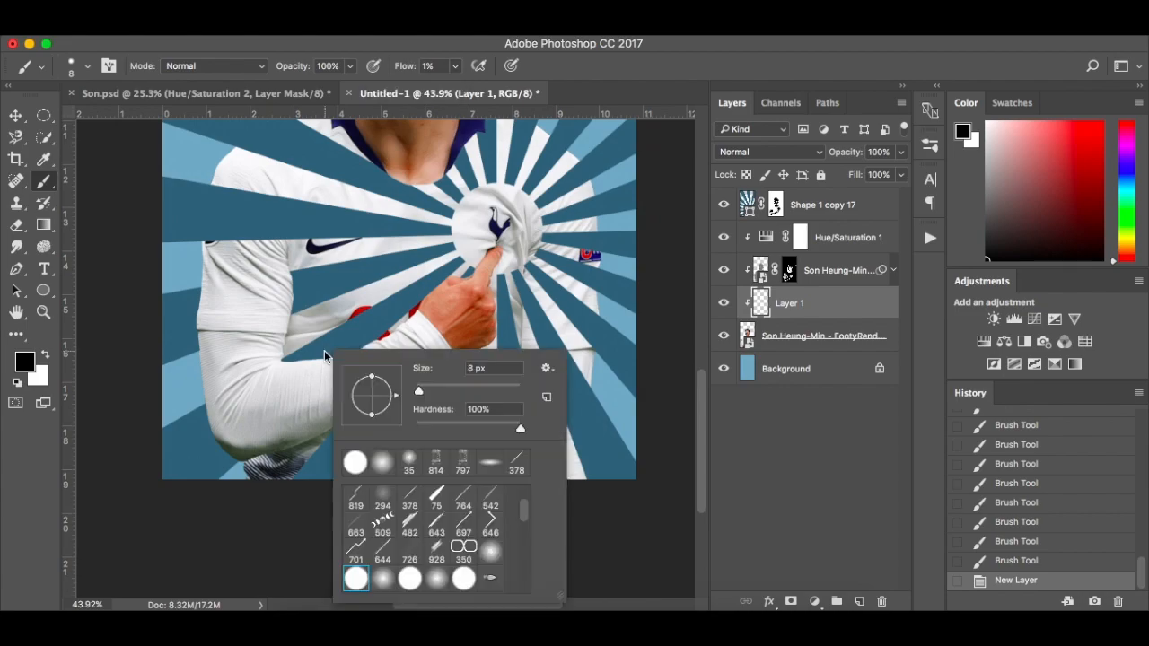
{"action": "left_click", "coordinate": [384, 461]}
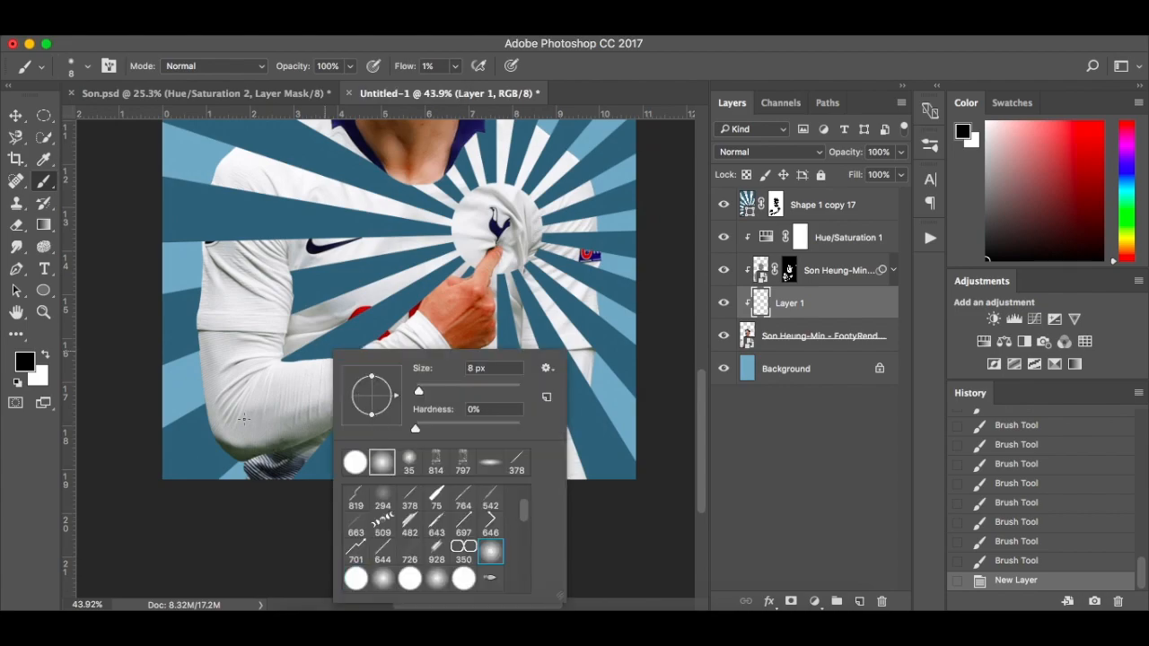
{"action": "left_click", "coordinate": [243, 419]}
{"action": "key", "text": "bracketright"}
{"action": "key", "text": "bracketright"}
{"action": "key", "text": "bracketright"}
{"action": "key", "text": "bracketright"}
{"action": "key", "text": "bracketright"}
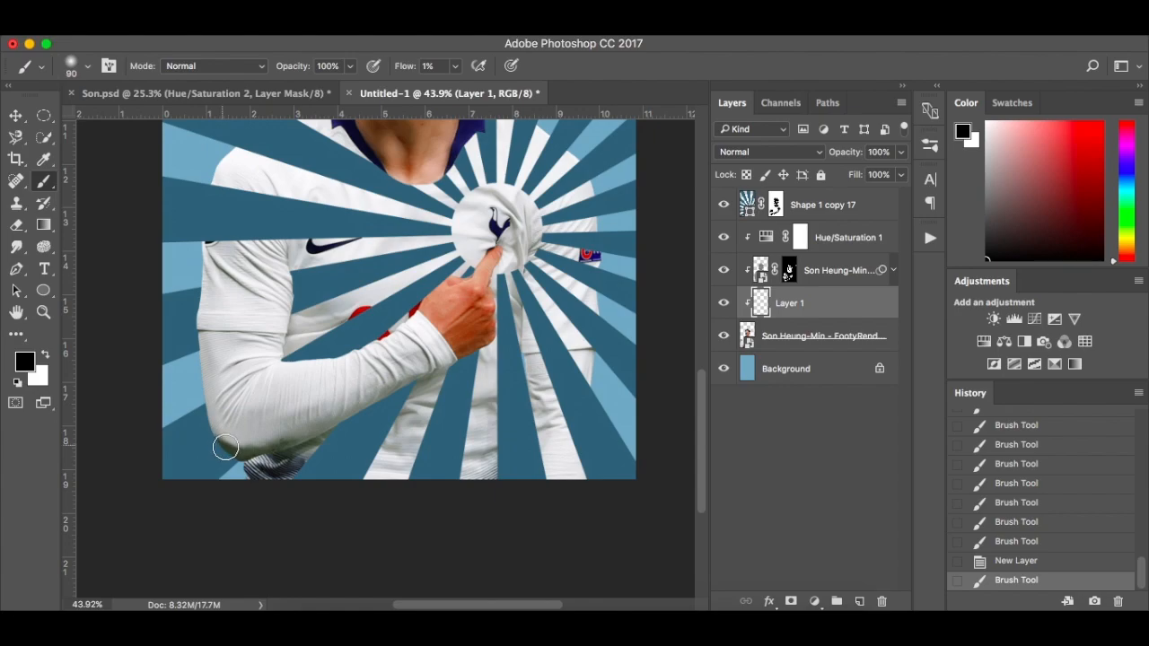
{"action": "mouse_move", "coordinate": [322, 430]}
{"action": "left_mouse_down"}
{"action": "mouse_move", "coordinate": [424, 373]}
{"action": "mouse_move", "coordinate": [364, 414]}
{"action": "mouse_move", "coordinate": [426, 377]}
{"action": "left_mouse_up"}
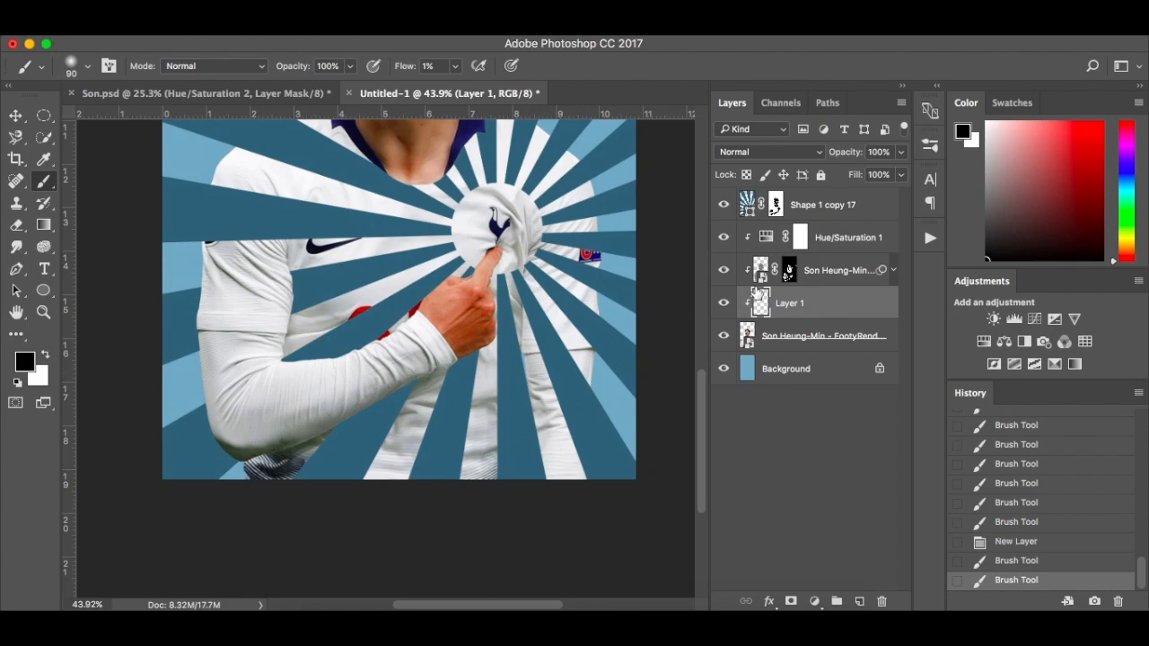
{"action": "key", "text": "super+z"}
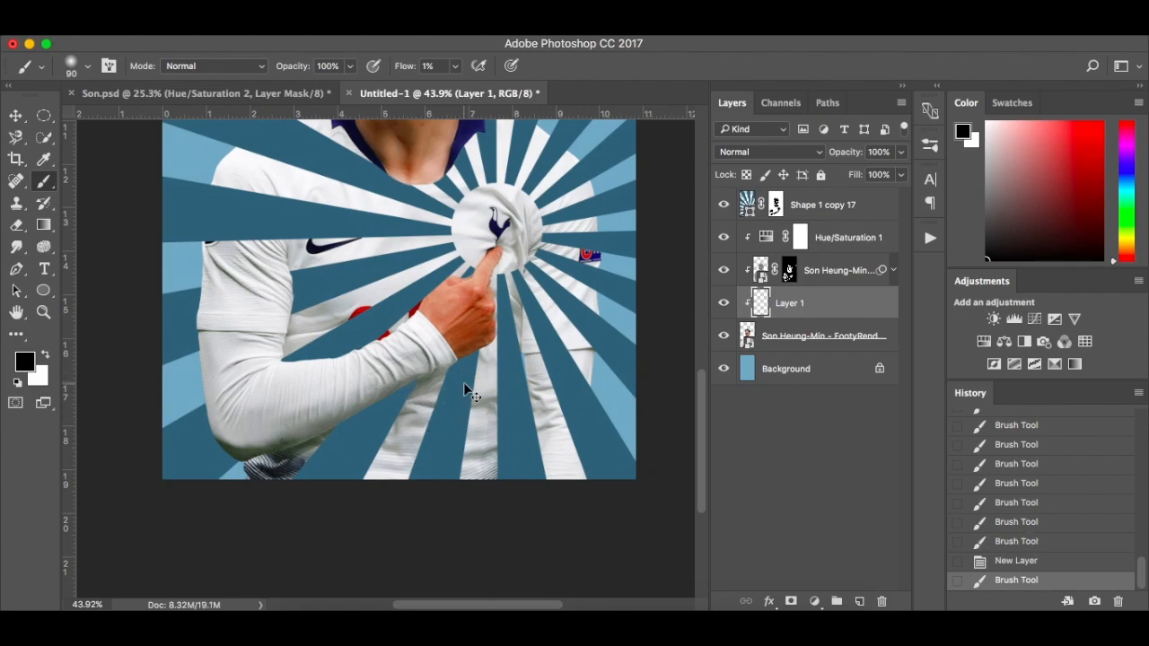
{"action": "left_click", "coordinate": [1018, 563]}
Shade the underside of the forearm and the elbow in black with a 45 px soft brush
{"action": "scroll", "coordinate": [391, 384], "scroll_direction": "up", "scroll_amount": 7}
{"action": "key", "text": "bracketleft"}
{"action": "key", "text": "bracketleft"}
{"action": "key", "text": "bracketleft"}
{"action": "key", "text": "bracketleft"}
{"action": "key", "text": "bracketleft"}
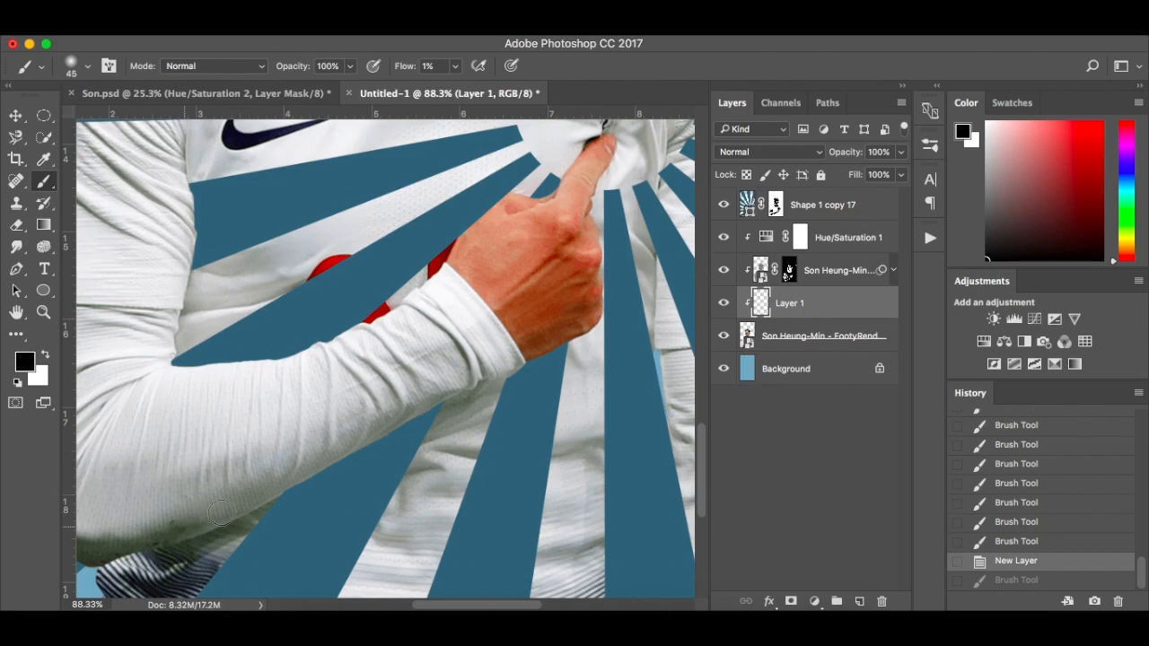
{"action": "left_click_drag", "start_coordinate": [305, 462], "coordinate": [188, 518]}
{"action": "scroll", "coordinate": [188, 518], "scroll_direction": "down", "scroll_amount": 2}
{"action": "scroll", "coordinate": [187, 518], "scroll_direction": "left", "scroll_amount": 4}
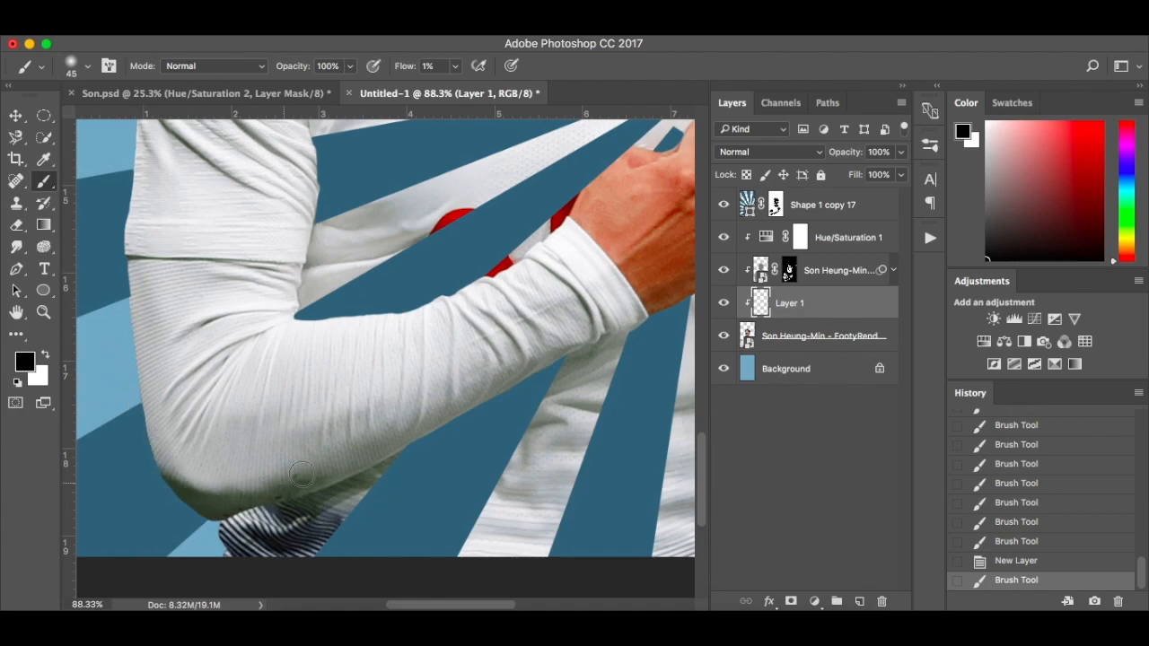
{"action": "left_click", "coordinate": [453, 419]}
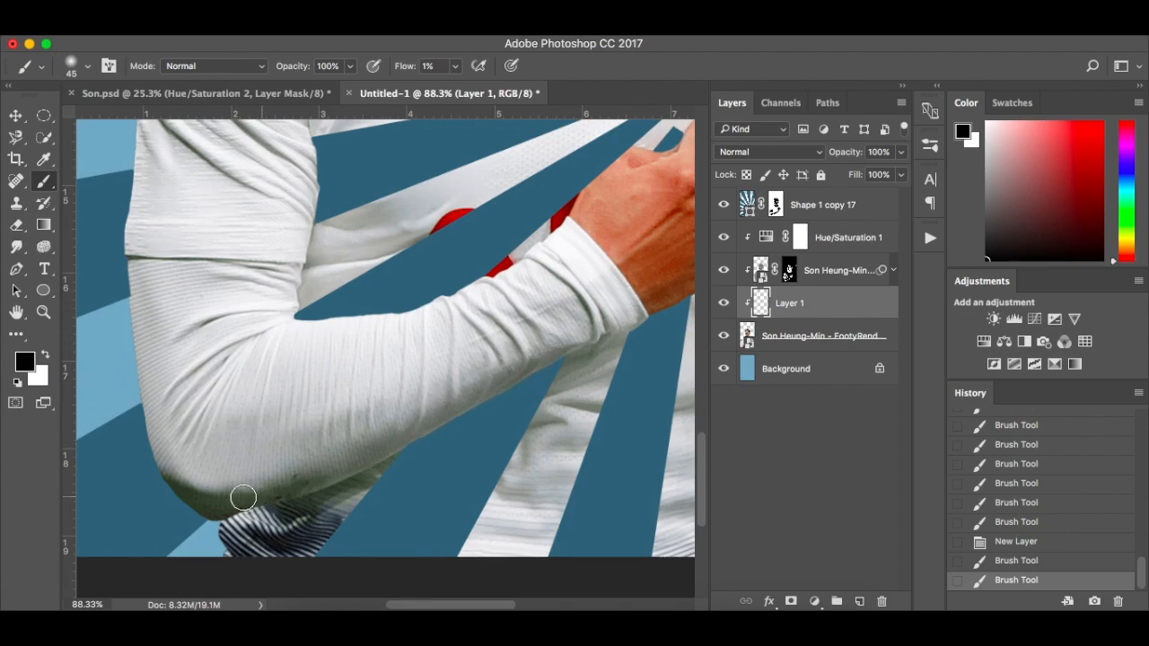
{"action": "left_click", "coordinate": [419, 427]}
Darken the folds of the upper sleeve in black with a 20 px soft brush
{"action": "scroll", "coordinate": [420, 427], "scroll_direction": "right", "scroll_amount": 4}
{"action": "scroll", "coordinate": [420, 427], "scroll_direction": "up", "scroll_amount": 2}
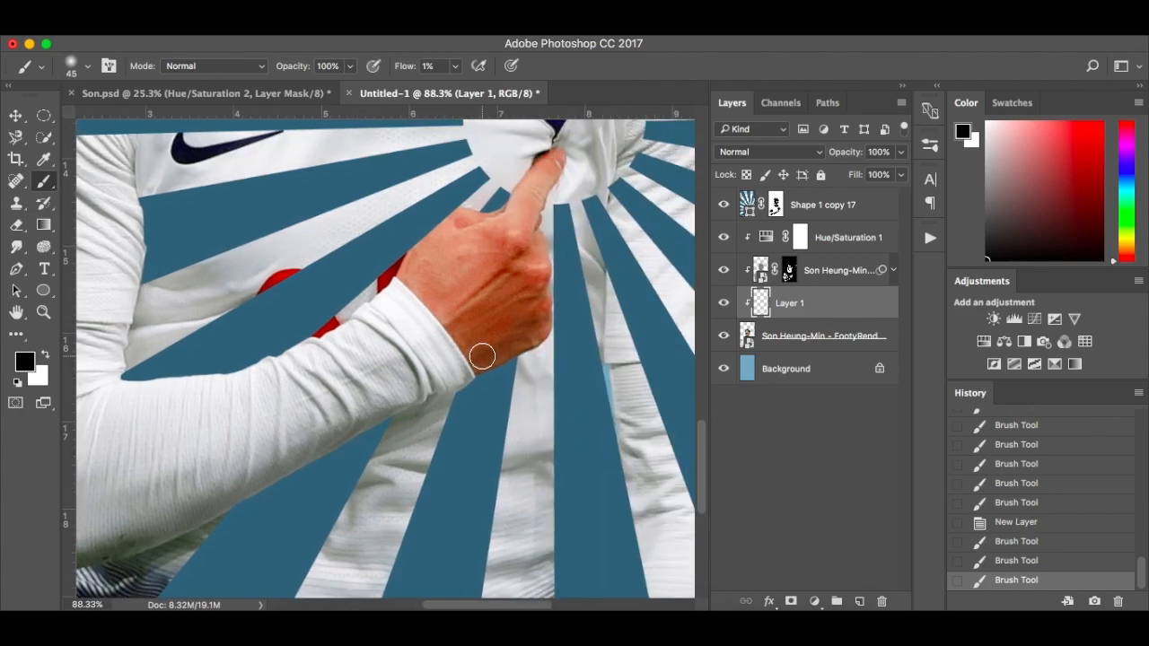
{"action": "scroll", "coordinate": [530, 331], "scroll_direction": "left", "scroll_amount": 6}
{"action": "scroll", "coordinate": [529, 331], "scroll_direction": "up", "scroll_amount": 4}
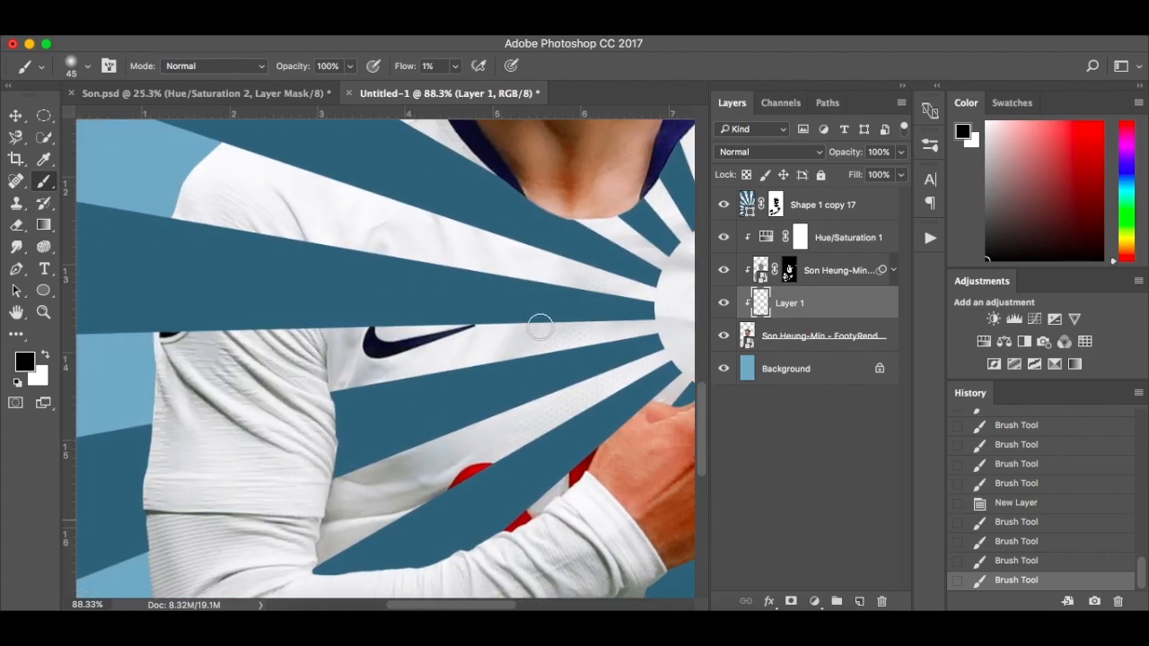
{"action": "key", "text": "bracketleft"}
{"action": "key", "text": "bracketleft"}
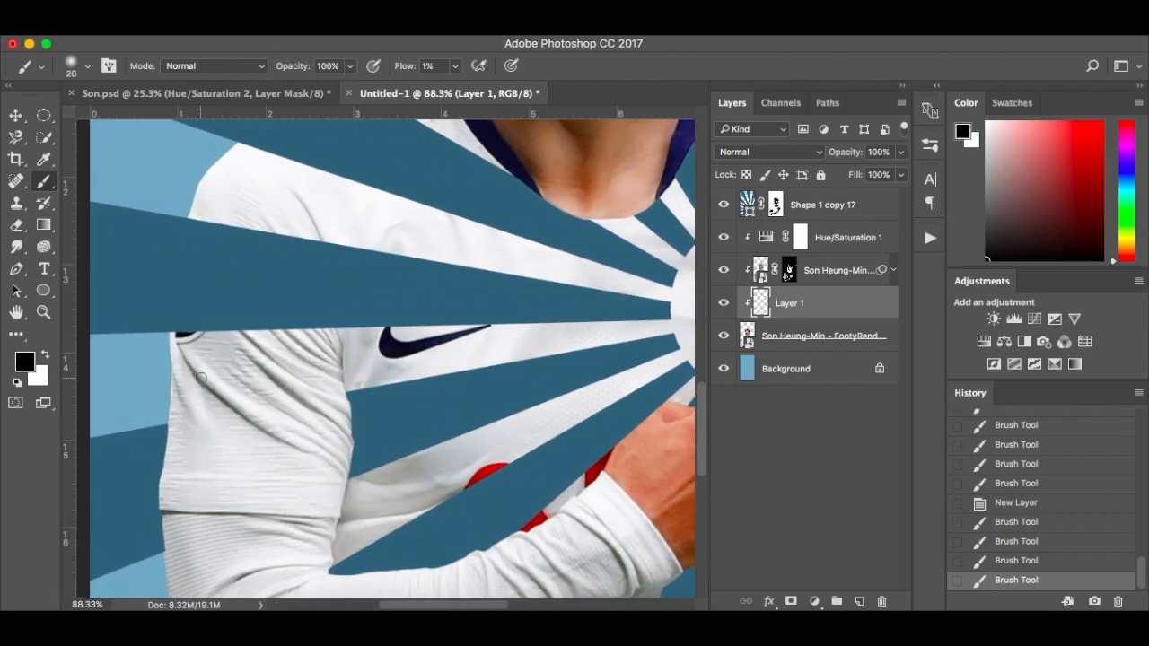
{"action": "mouse_move", "coordinate": [242, 417]}
{"action": "left_mouse_down"}
{"action": "mouse_move", "coordinate": [300, 444]}
{"action": "mouse_move", "coordinate": [274, 377]}
{"action": "mouse_move", "coordinate": [247, 351]}
{"action": "mouse_move", "coordinate": [331, 417]}
{"action": "left_mouse_up"}
Shade the area under the chin, the neck and the facial contours with the small soft black brush
{"action": "scroll", "coordinate": [341, 422], "scroll_direction": "up", "scroll_amount": 6}
{"action": "scroll", "coordinate": [341, 422], "scroll_direction": "right", "scroll_amount": 2}
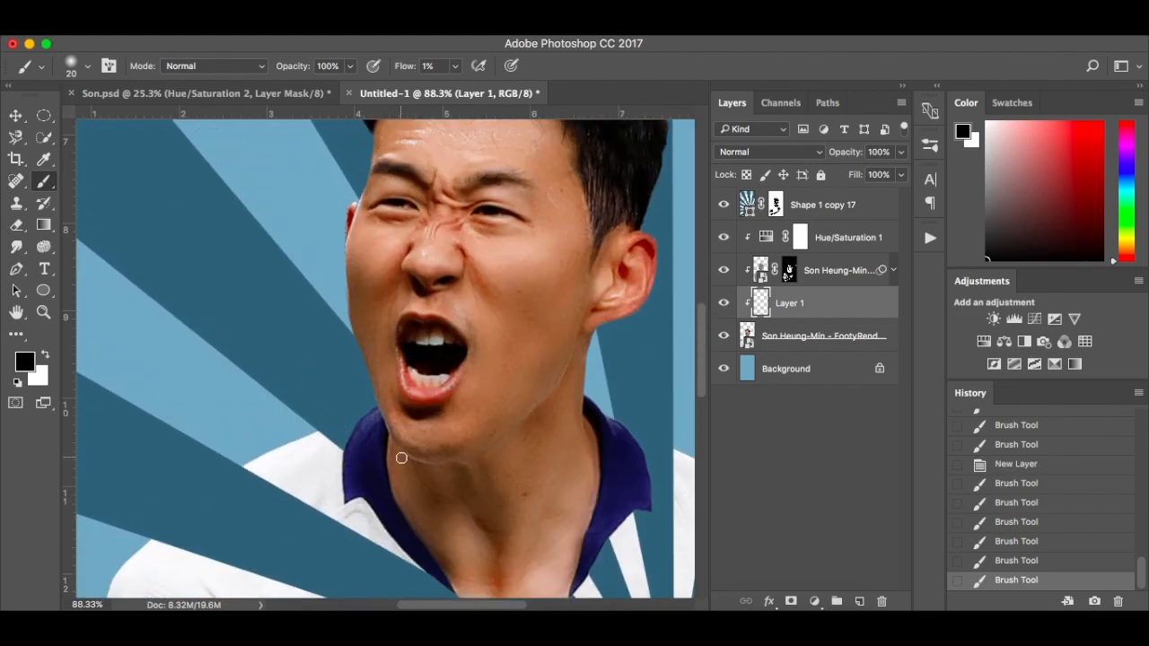
{"action": "left_click_drag", "start_coordinate": [479, 456], "coordinate": [462, 474]}
{"action": "left_click", "coordinate": [503, 553]}
{"action": "scroll", "coordinate": [504, 552], "scroll_direction": "down", "scroll_amount": 3}
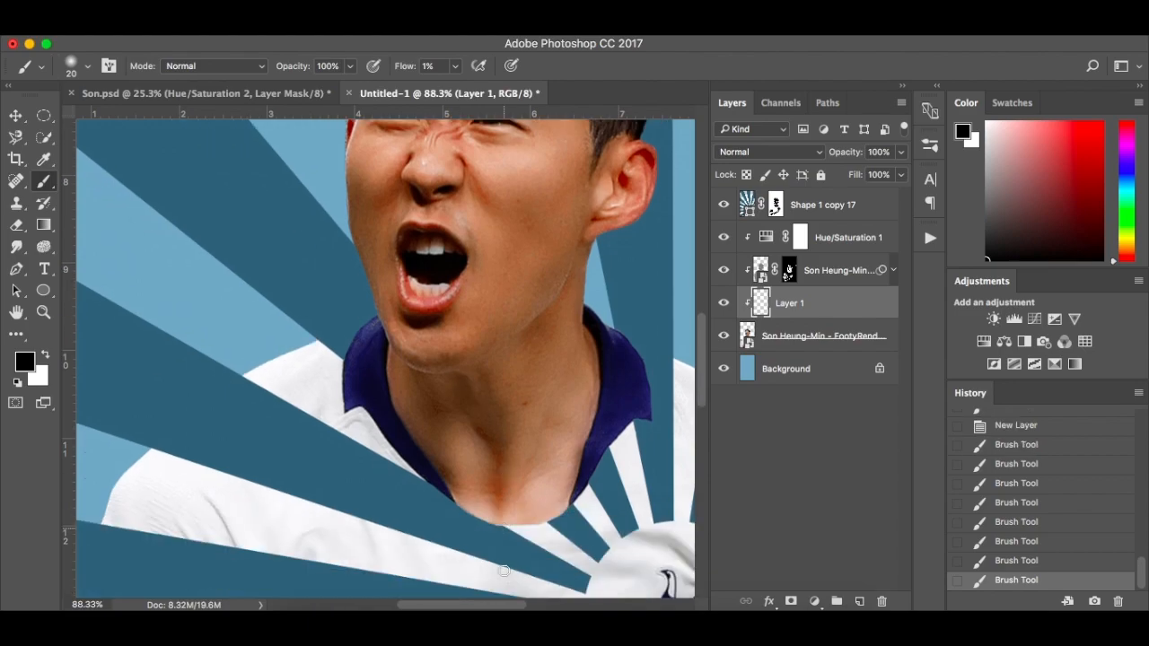
{"action": "left_click", "coordinate": [517, 346]}
{"action": "scroll", "coordinate": [508, 351], "scroll_direction": "down", "scroll_amount": 6}
{"action": "scroll", "coordinate": [487, 290], "scroll_direction": "up", "scroll_amount": 8}
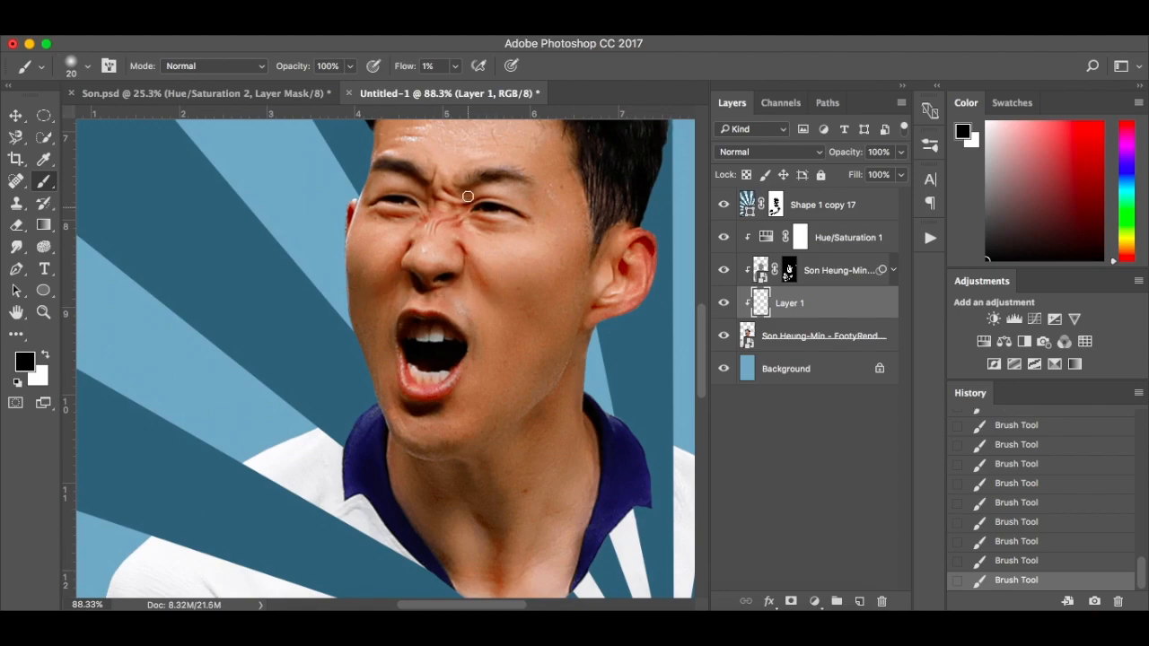
{"action": "scroll", "coordinate": [581, 302], "scroll_direction": "up", "scroll_amount": 3}
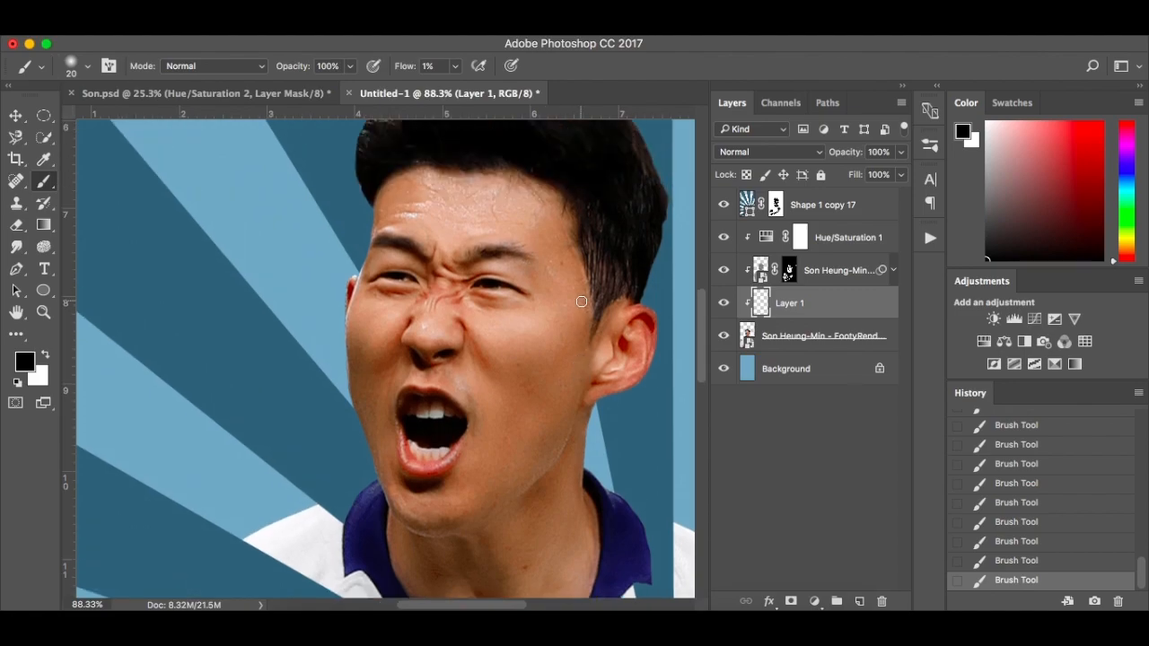
Paint soft white highlights over the hair, shirt and pointing hand with a 70 px brush
{"action": "key", "text": "x"}
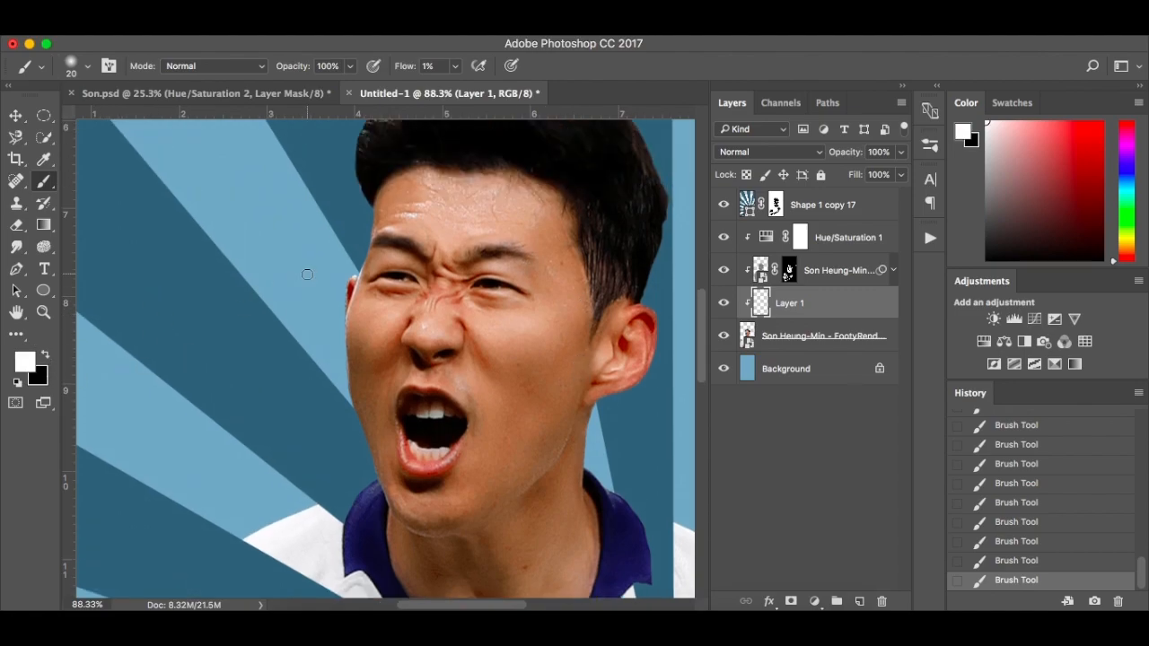
{"action": "scroll", "coordinate": [307, 274], "scroll_direction": "up", "scroll_amount": 8}
{"action": "key", "text": "bracketright"}
{"action": "key", "text": "bracketright"}
{"action": "key", "text": "bracketright"}
{"action": "key", "text": "bracketright"}
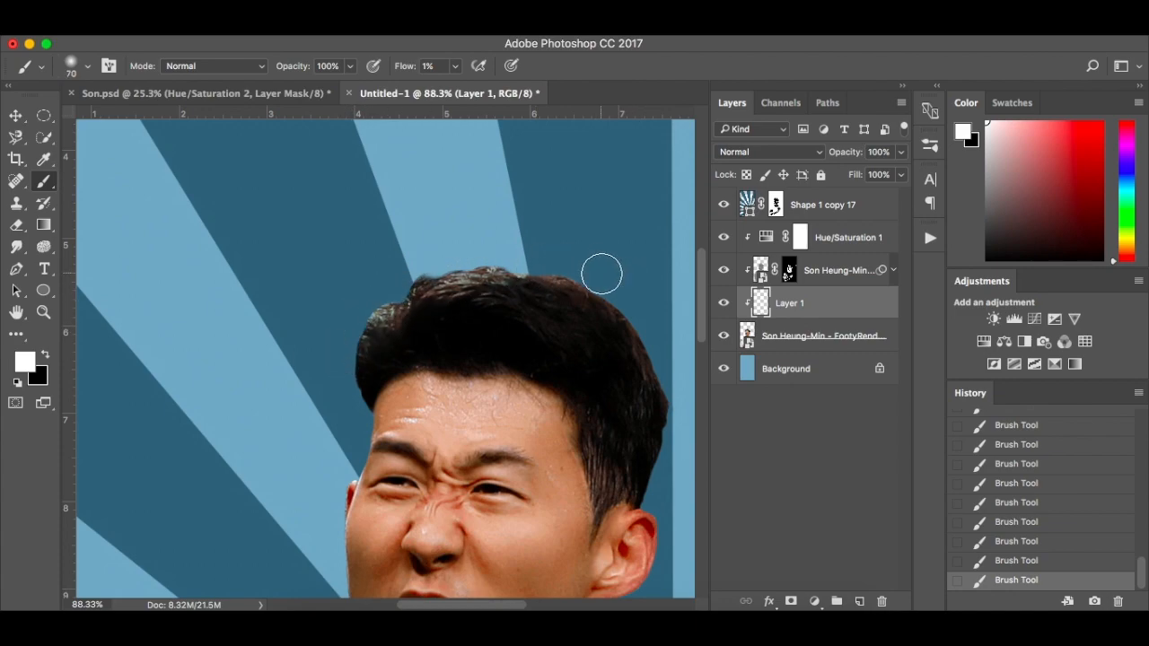
{"action": "scroll", "coordinate": [693, 381], "scroll_direction": "down", "scroll_amount": 8}
{"action": "scroll", "coordinate": [694, 381], "scroll_direction": "down", "scroll_amount": 5}
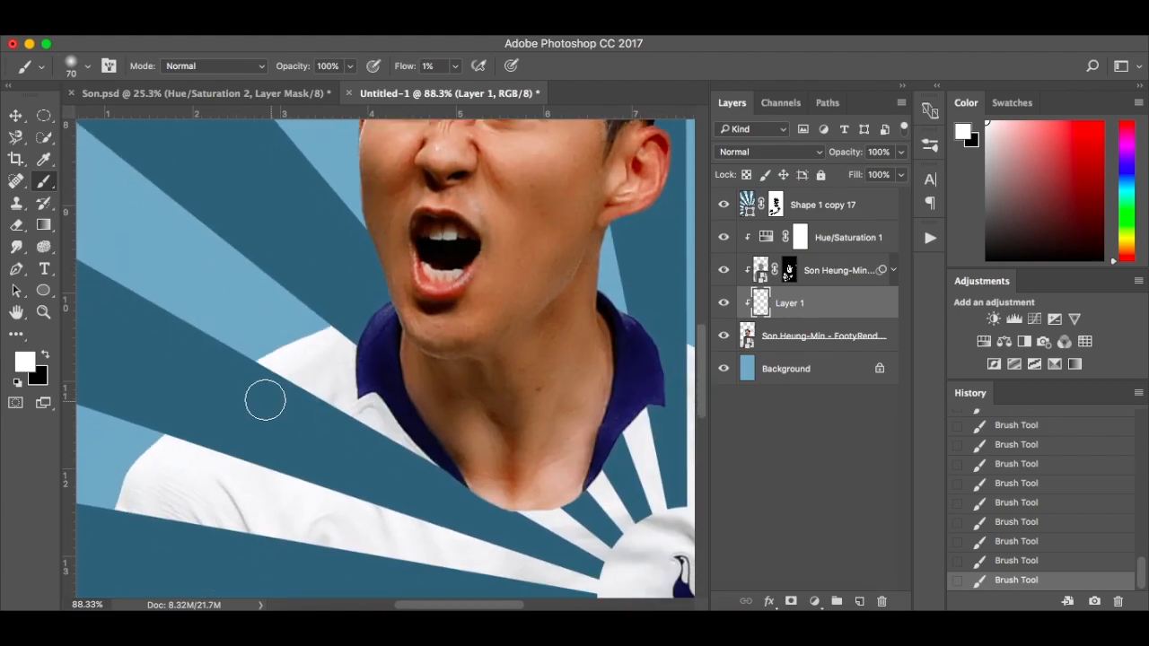
{"action": "scroll", "coordinate": [139, 451], "scroll_direction": "right", "scroll_amount": 7}
{"action": "scroll", "coordinate": [138, 452], "scroll_direction": "down", "scroll_amount": 10}
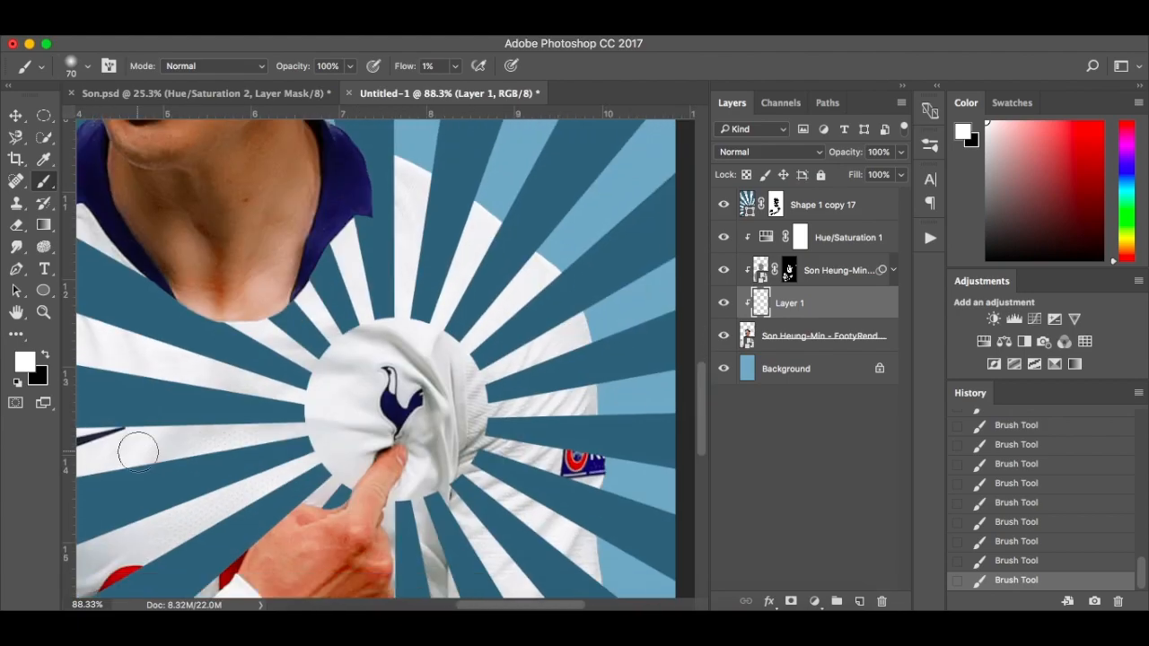
{"action": "scroll", "coordinate": [138, 451], "scroll_direction": "left", "scroll_amount": 5}
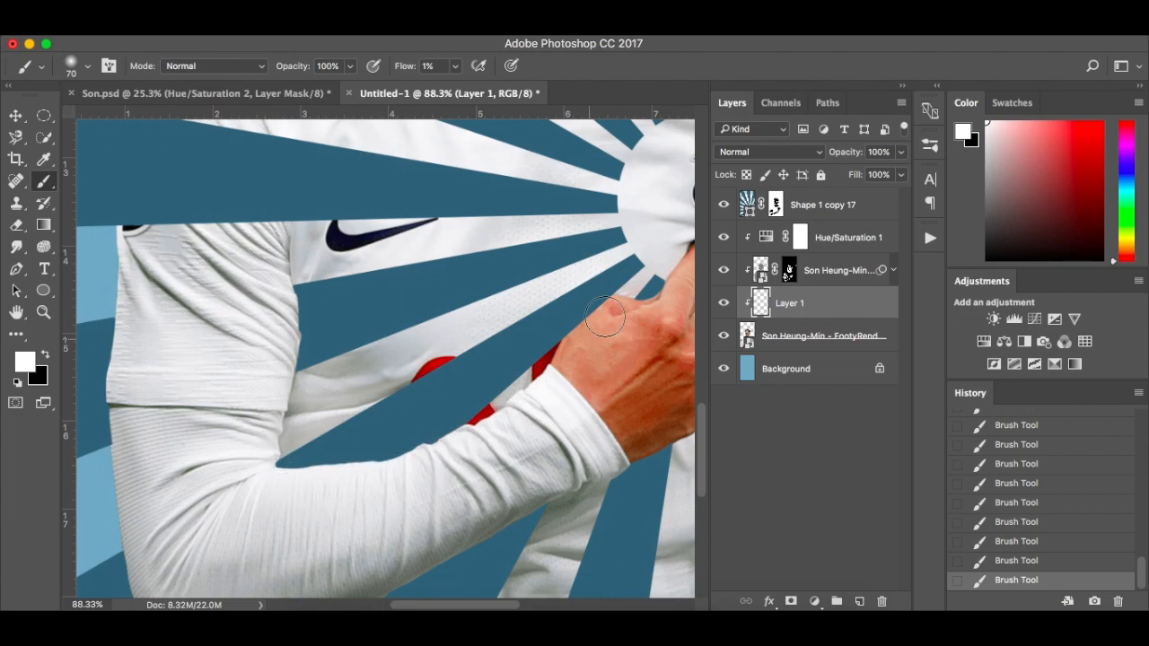
{"action": "scroll", "coordinate": [588, 399], "scroll_direction": "right", "scroll_amount": 5}
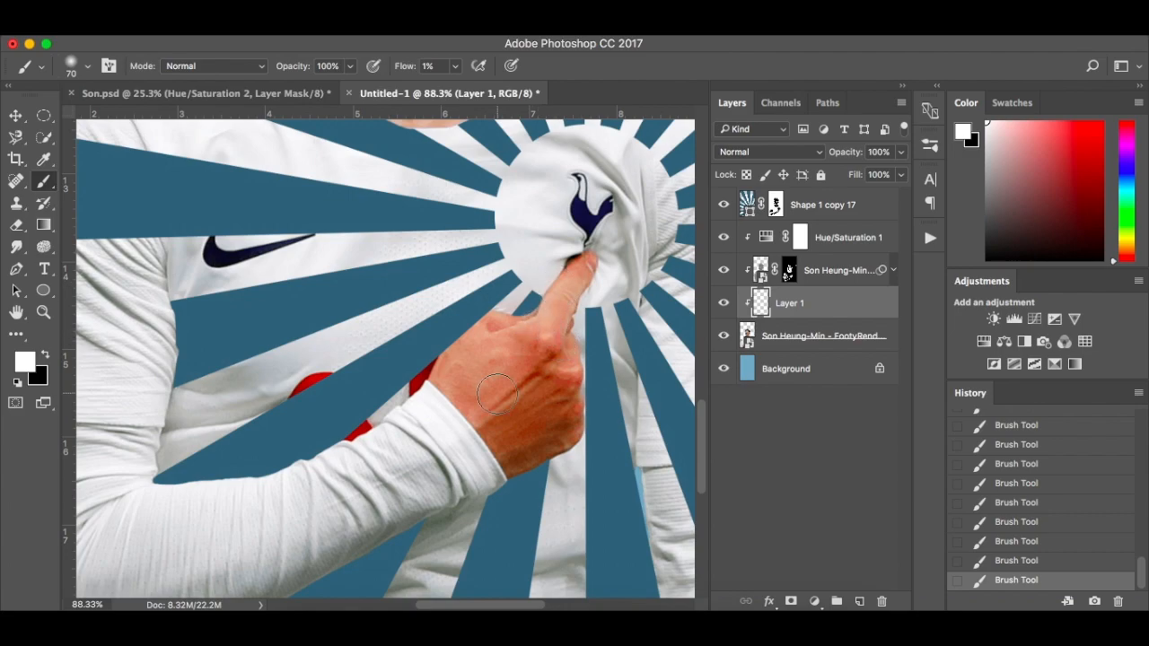
Target the sunburst layer's mask and set up a black hard round brush at 100% flow
{"action": "left_click", "coordinate": [775, 206]}
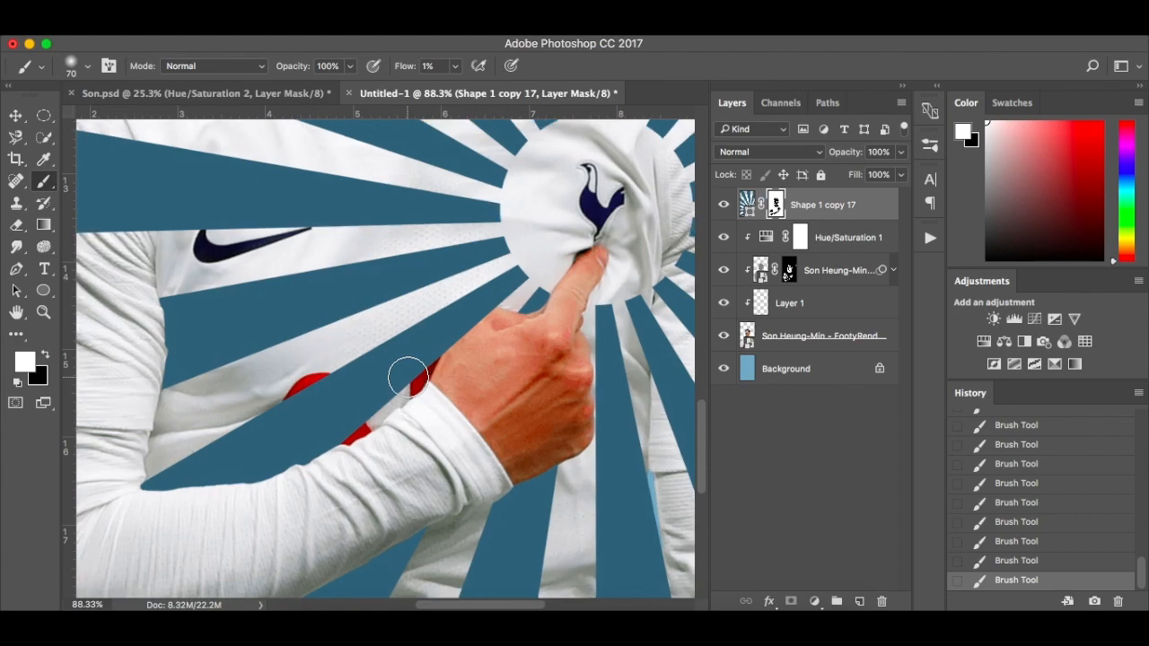
{"action": "scroll", "coordinate": [408, 377], "scroll_direction": "up", "scroll_amount": 5}
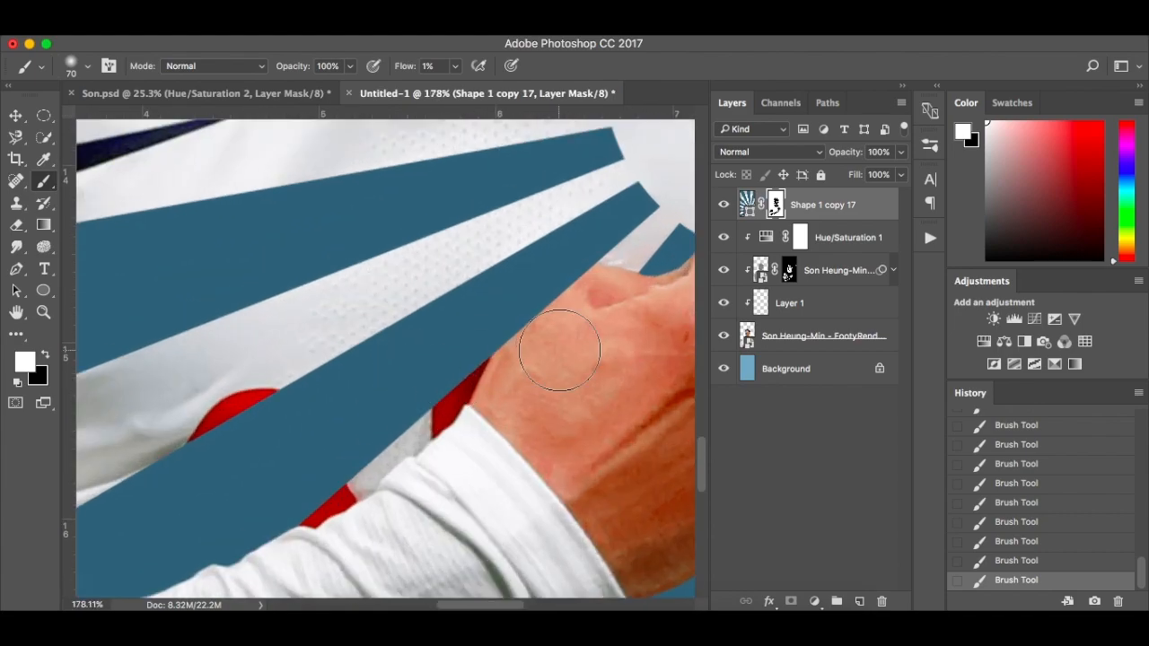
{"action": "key", "text": "x"}
{"action": "left_click", "coordinate": [454, 67]}
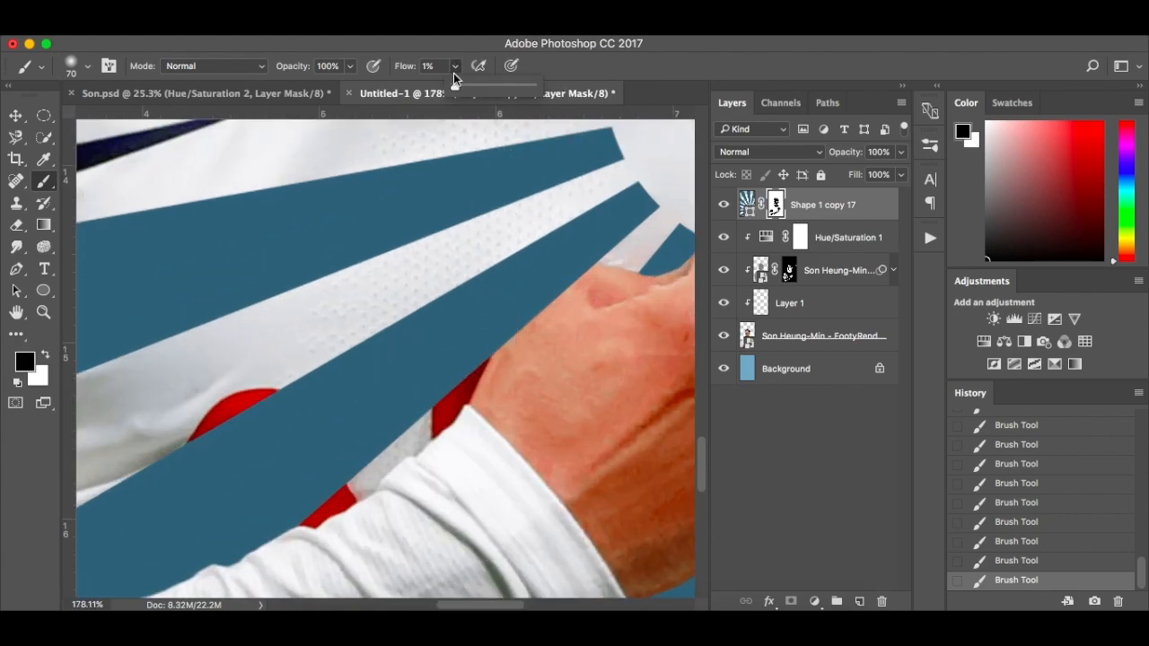
{"action": "left_click_drag", "start_coordinate": [456, 89], "coordinate": [531, 86]}
{"action": "right_click", "coordinate": [551, 359]}
{"action": "left_click", "coordinate": [605, 473]}
{"action": "left_click", "coordinate": [552, 358]}
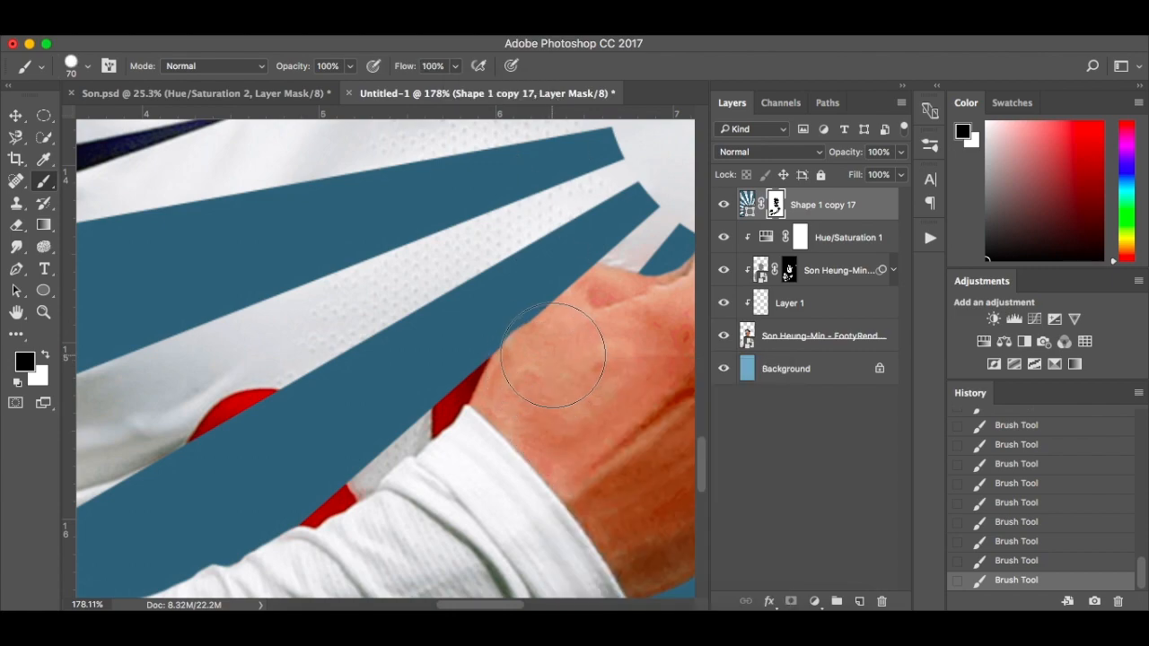
Mask the ray off the back of the hand in black at 40 px, and restore the overpainted ray edge in white at 15 px
{"action": "key", "text": "bracketleft"}
{"action": "key", "text": "bracketleft"}
{"action": "key", "text": "bracketleft"}
{"action": "mouse_move", "coordinate": [517, 351]}
{"action": "left_mouse_down"}
{"action": "mouse_move", "coordinate": [585, 269]}
{"action": "mouse_move", "coordinate": [564, 271]}
{"action": "mouse_move", "coordinate": [518, 342]}
{"action": "left_mouse_up"}
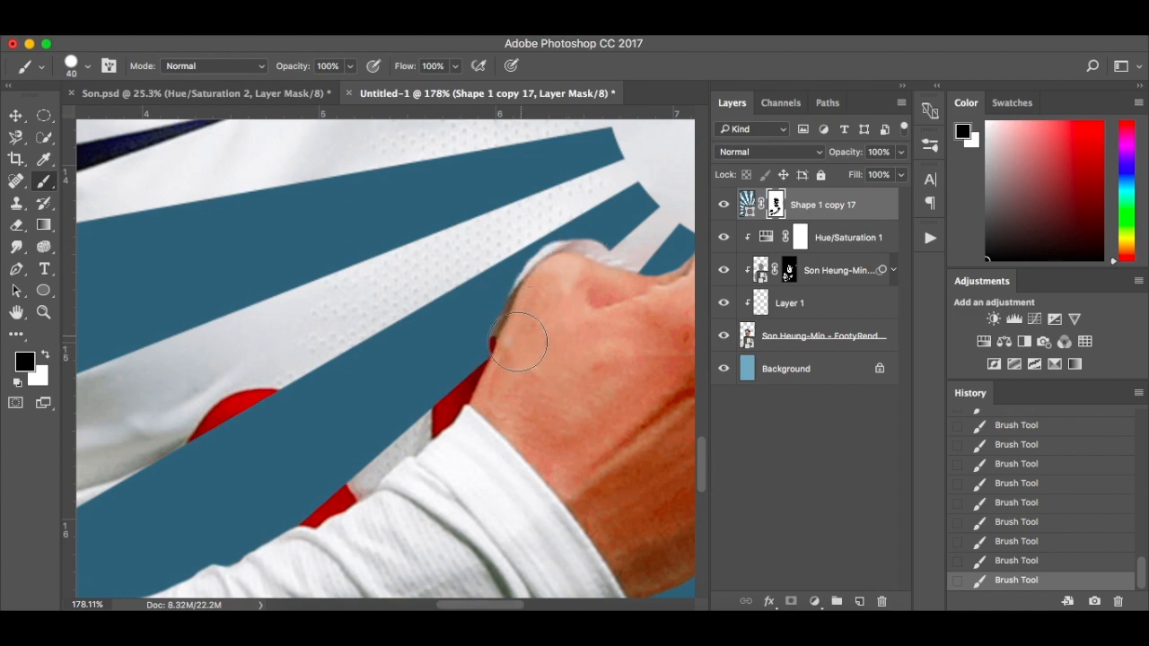
{"action": "key", "text": "x"}
{"action": "key", "text": "bracketleft"}
{"action": "key", "text": "bracketleft"}
{"action": "mouse_move", "coordinate": [601, 250]}
{"action": "left_mouse_down"}
{"action": "mouse_move", "coordinate": [526, 261]}
{"action": "mouse_move", "coordinate": [455, 383]}
{"action": "left_mouse_up"}
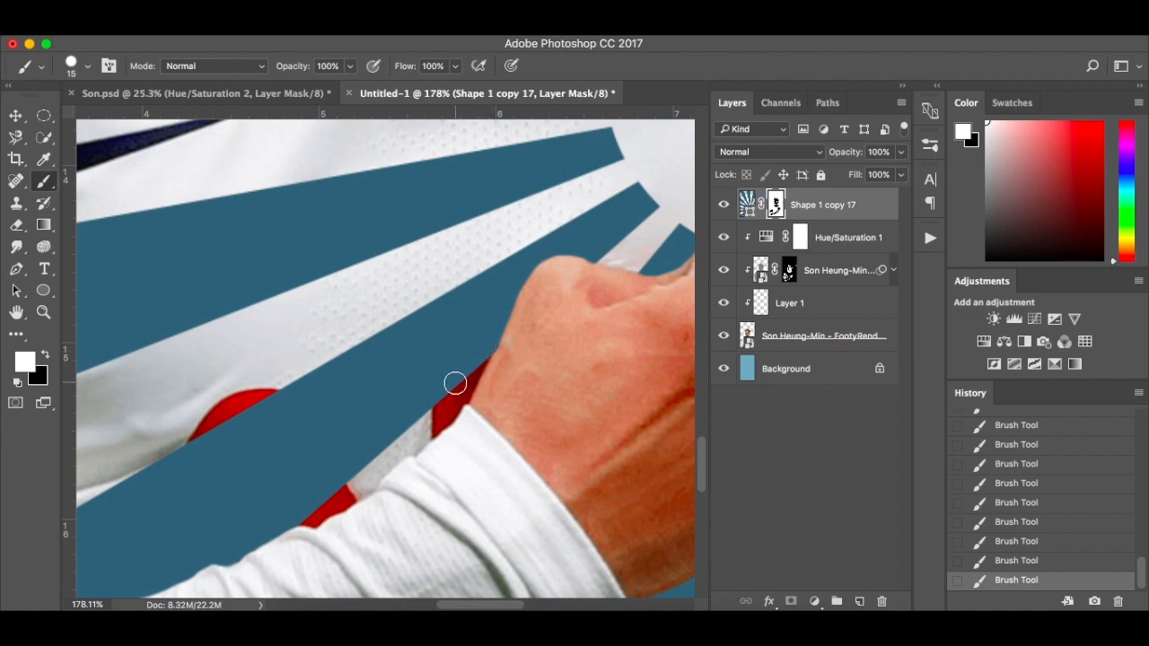
Compare the whole poster with and without the painted shading layer
{"action": "key", "text": "super+0"}
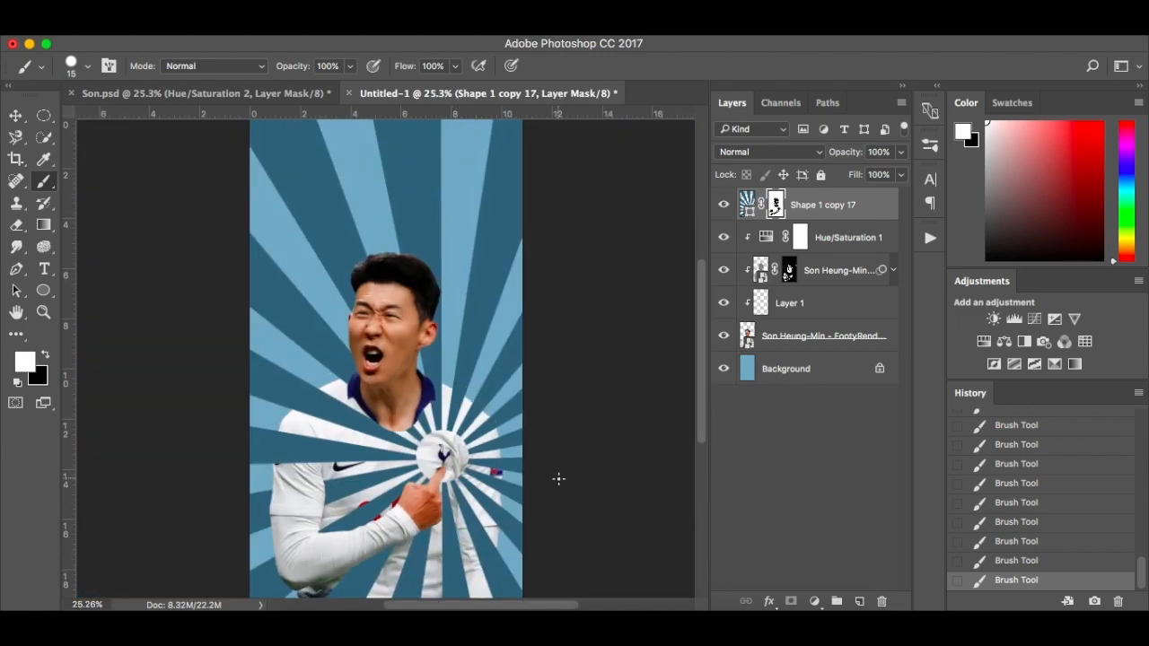
{"action": "left_click", "coordinate": [723, 304]}
{"action": "left_click", "coordinate": [724, 303]}
{"action": "left_click", "coordinate": [724, 305]}
Place the Old-Paper-2 texture as the topmost layer and scale it to cover the poster's full width
{"action": "left_click", "coordinate": [308, 619]}
{"action": "left_click_drag", "start_coordinate": [648, 178], "coordinate": [370, 289]}
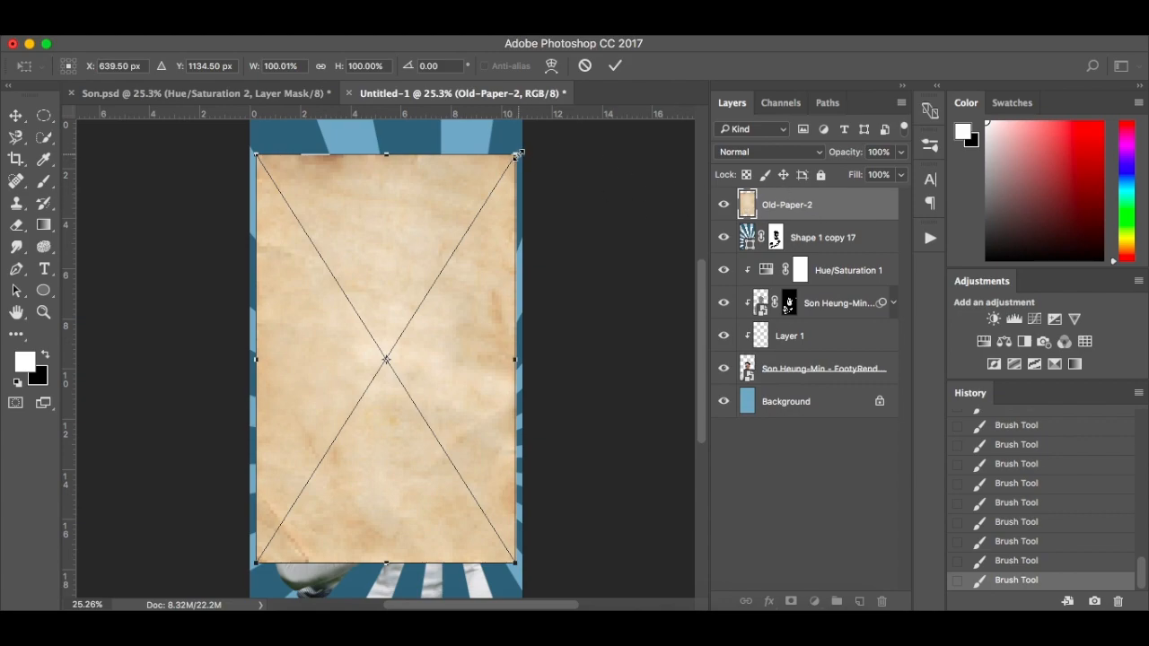
{"action": "mouse_move", "coordinate": [517, 155]}
{"action": "left_mouse_down"}
{"action": "mouse_move", "coordinate": [521, 126]}
{"action": "mouse_move", "coordinate": [533, 121]}
{"action": "mouse_move", "coordinate": [505, 178]}
{"action": "mouse_move", "coordinate": [521, 160]}
{"action": "left_mouse_up"}
{"action": "key", "text": "Return"}
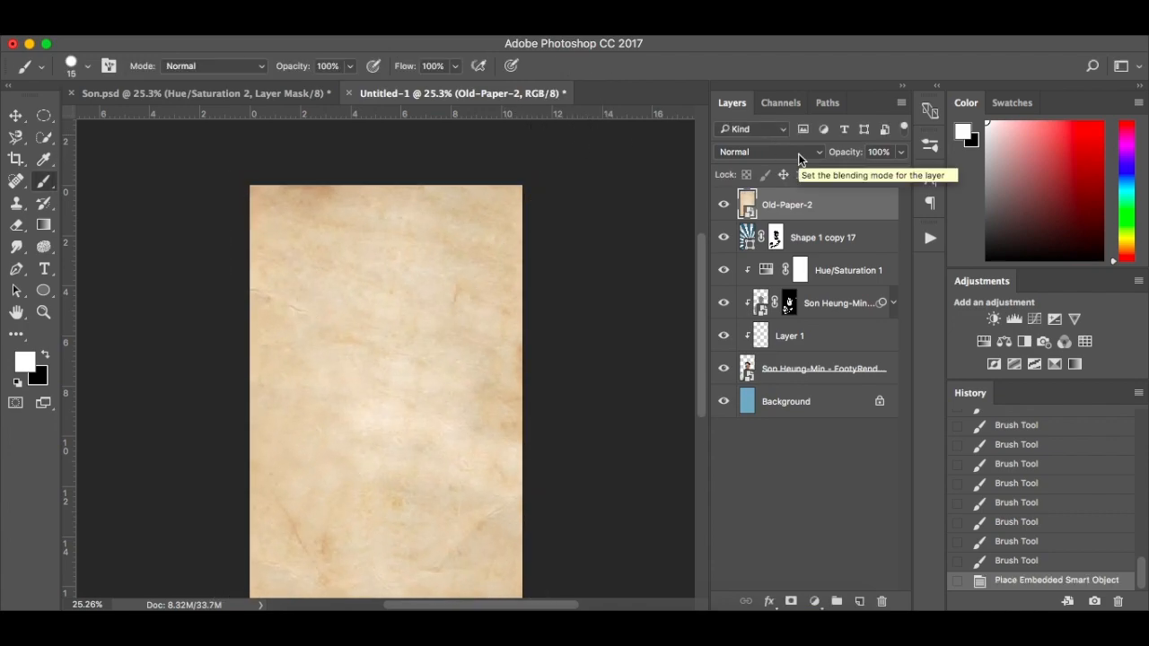
Set the paper texture layer's blending mode to Overlay
{"action": "left_click", "coordinate": [798, 158]}
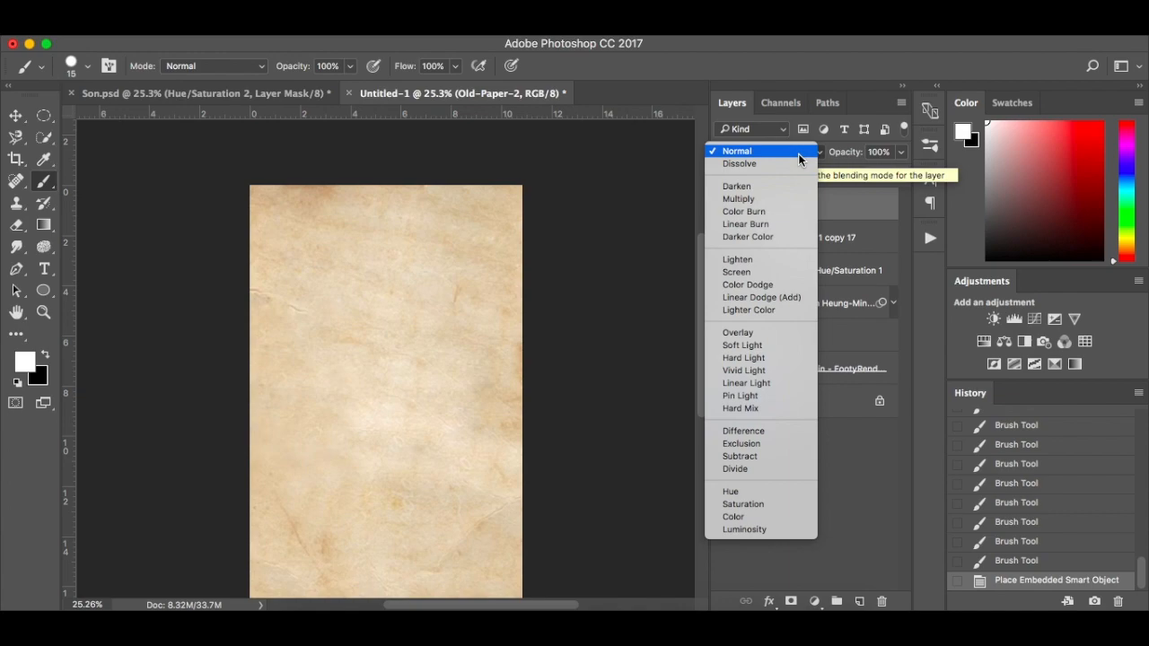
{"action": "left_click", "coordinate": [778, 333]}
{"action": "scroll", "coordinate": [595, 406], "scroll_direction": "down", "scroll_amount": 2}
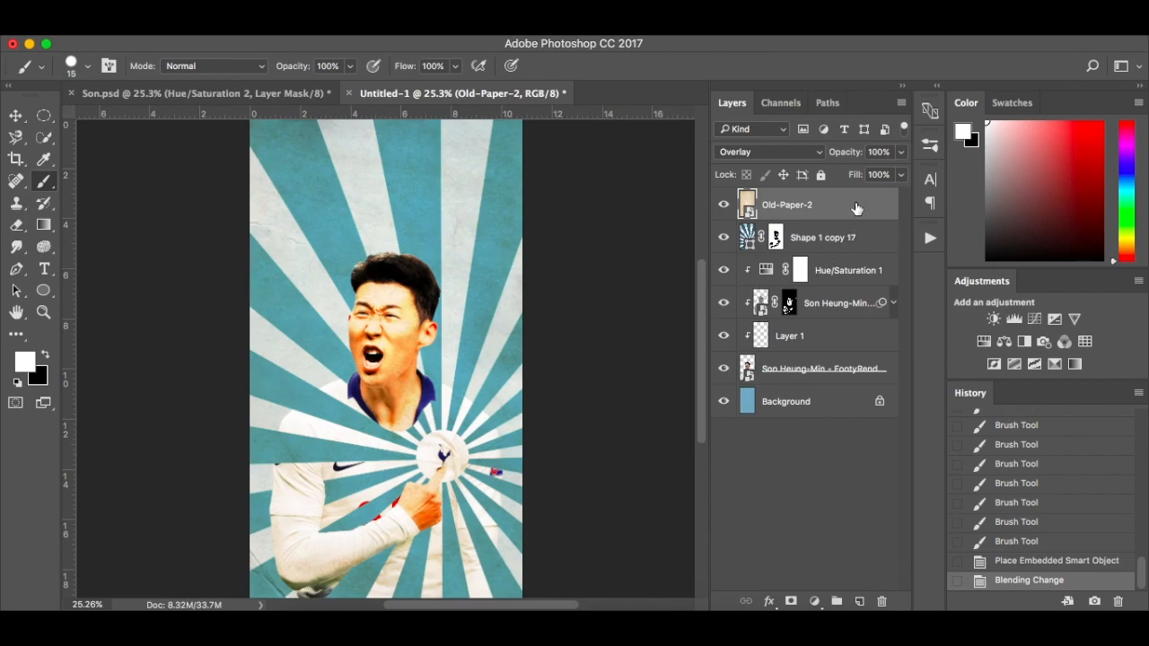
Add a Hue/Saturation adjustment above the paper texture with saturation -100, and clip it to that texture
{"action": "left_click", "coordinate": [814, 601]}
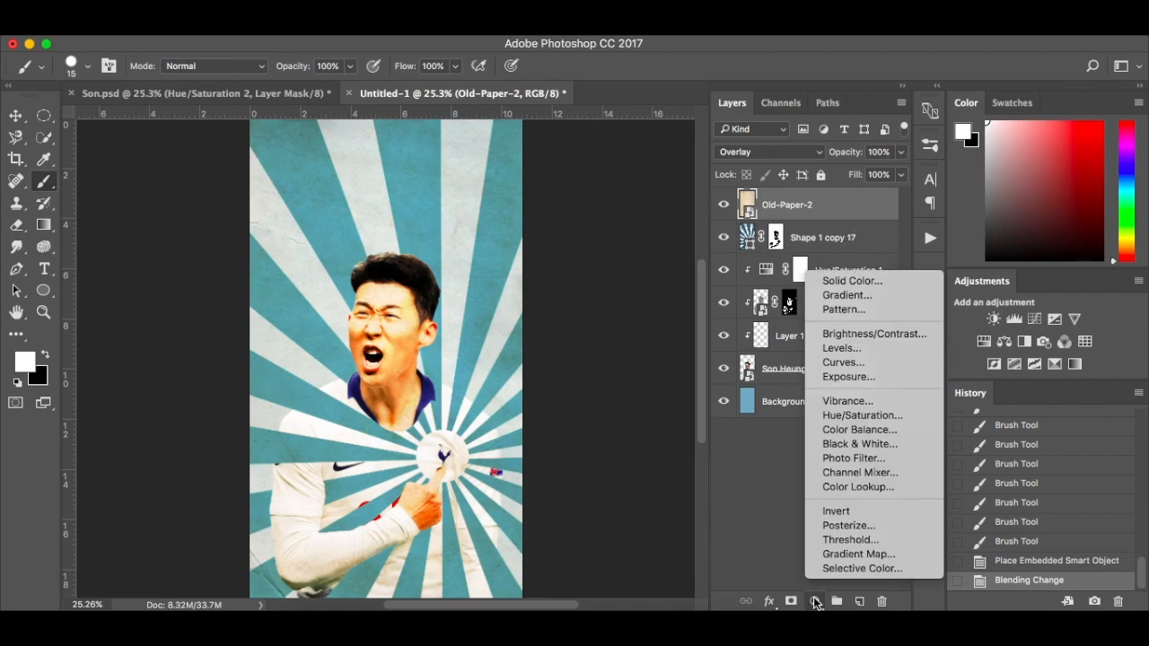
{"action": "left_click", "coordinate": [876, 415]}
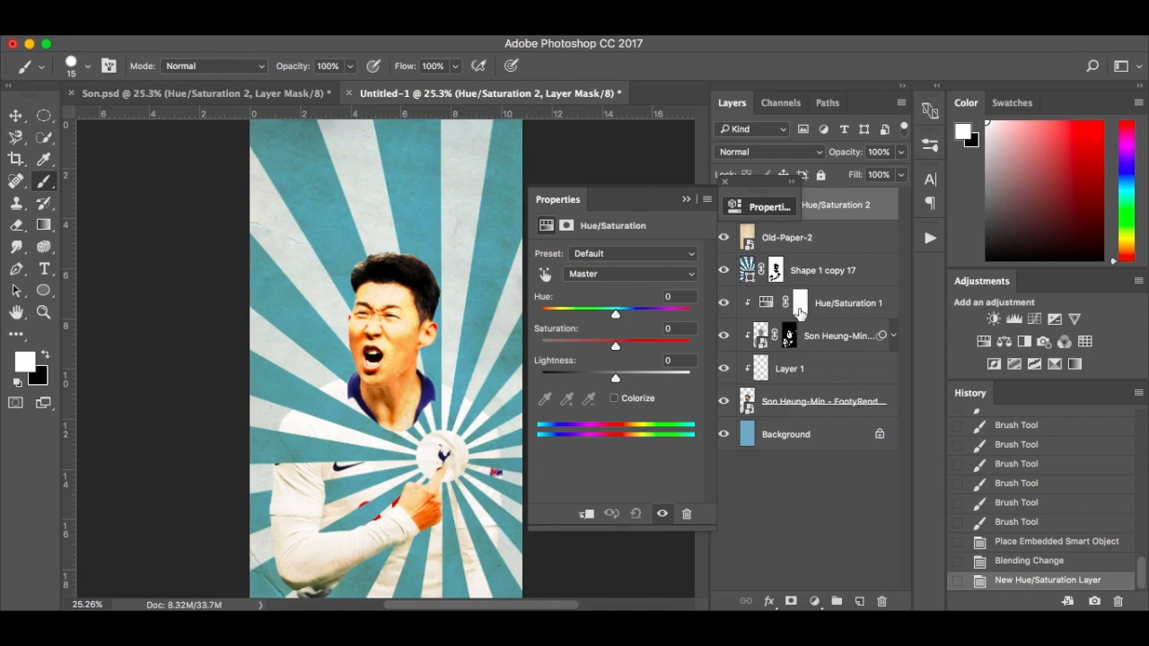
{"action": "left_click_drag", "start_coordinate": [616, 347], "coordinate": [540, 348]}
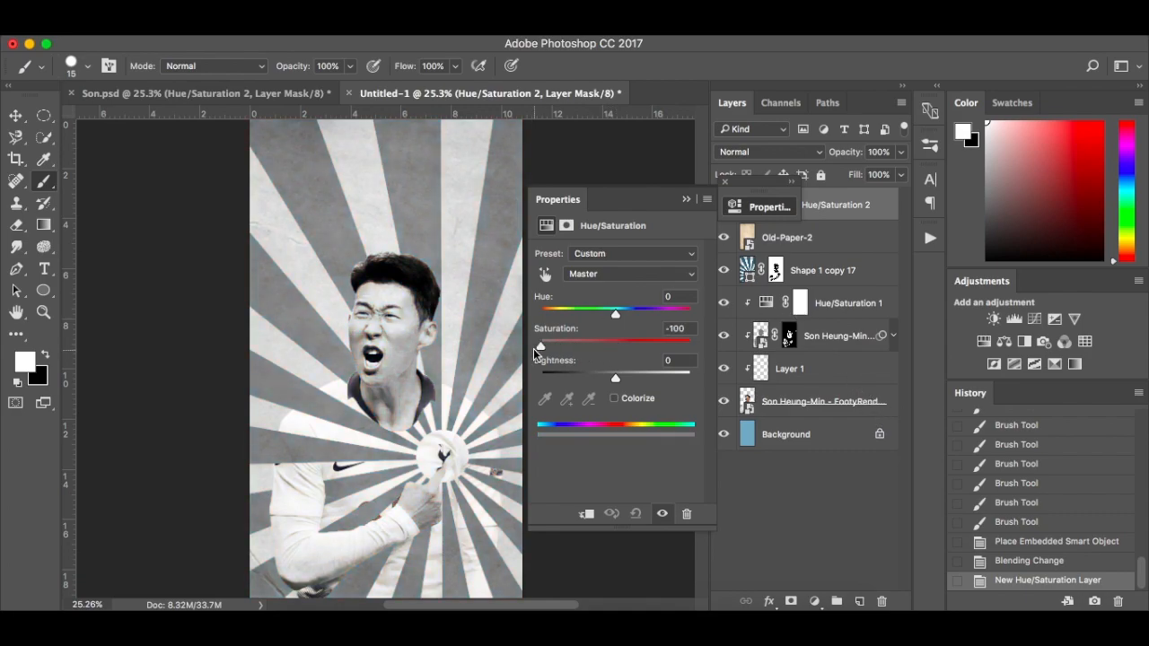
{"action": "left_click", "coordinate": [586, 517]}
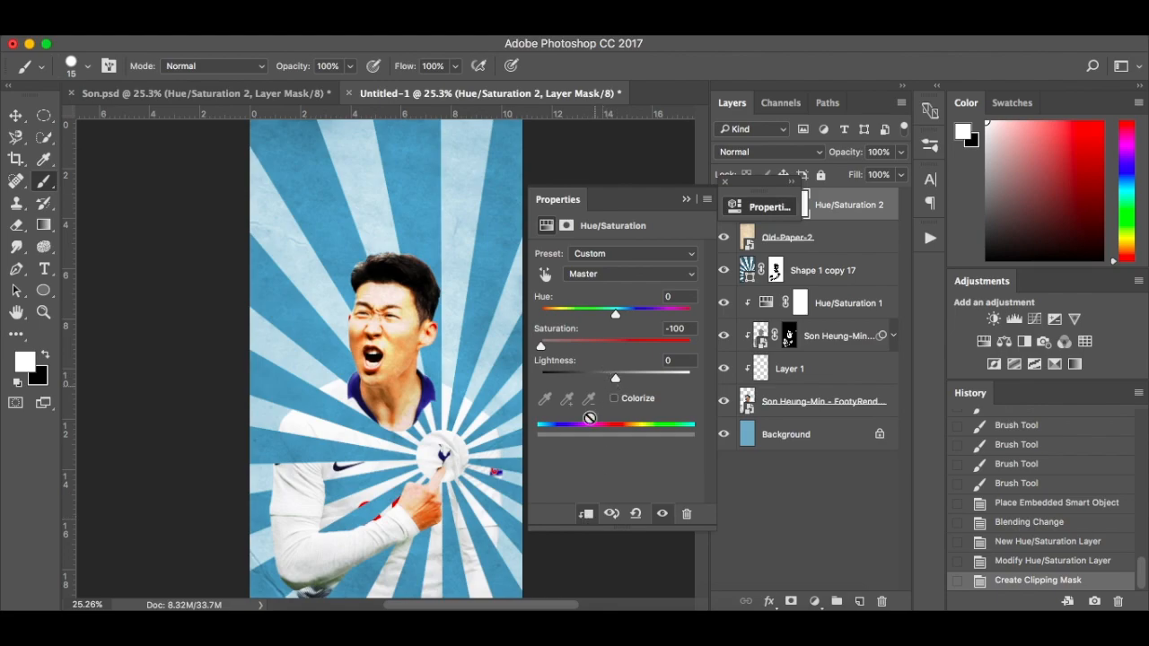
Compare the poster with and without the new Hue/Saturation adjustment, and set its lightness to -39
{"action": "left_click", "coordinate": [663, 515]}
{"action": "left_click", "coordinate": [664, 515]}
{"action": "left_click_drag", "start_coordinate": [608, 381], "coordinate": [592, 381]}
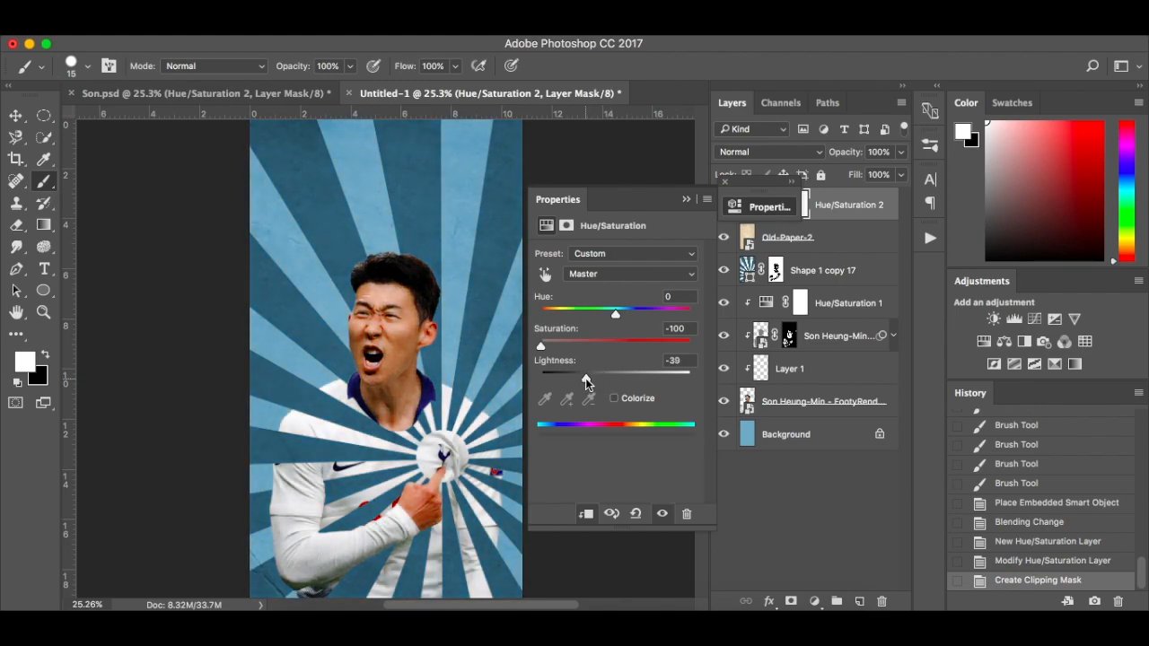
Compare the poster with the paper texture's Hue/Saturation adjustment hidden and shown
{"action": "left_click_drag", "start_coordinate": [586, 383], "coordinate": [586, 384]}
{"action": "left_click_drag", "start_coordinate": [725, 182], "coordinate": [725, 183]}
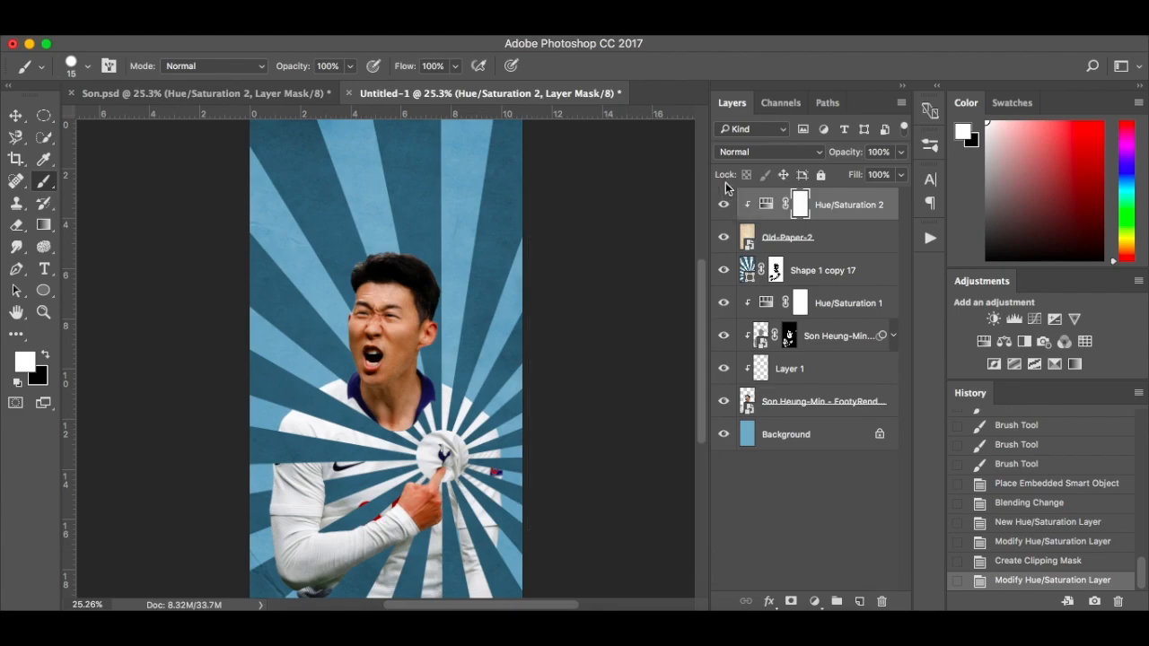
{"action": "left_click", "coordinate": [723, 205]}
{"action": "left_click", "coordinate": [725, 205]}
Add a Black & White adjustment as the topmost layer and set its blending mode to Hard Light
{"action": "left_click", "coordinate": [813, 602]}
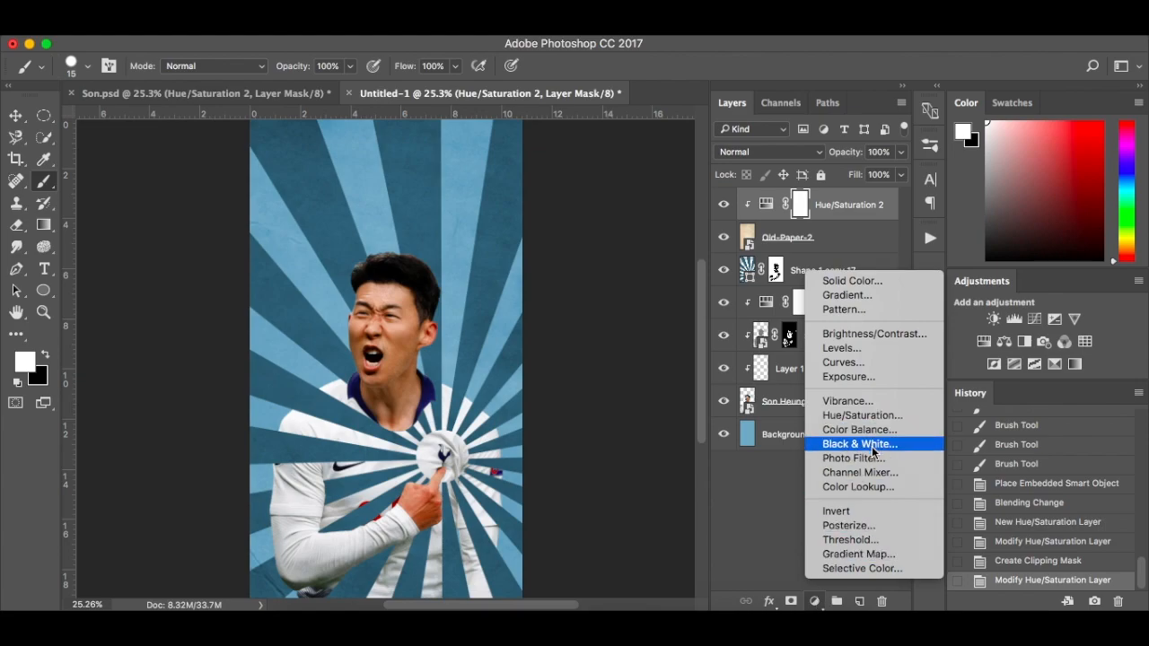
{"action": "left_click", "coordinate": [868, 444]}
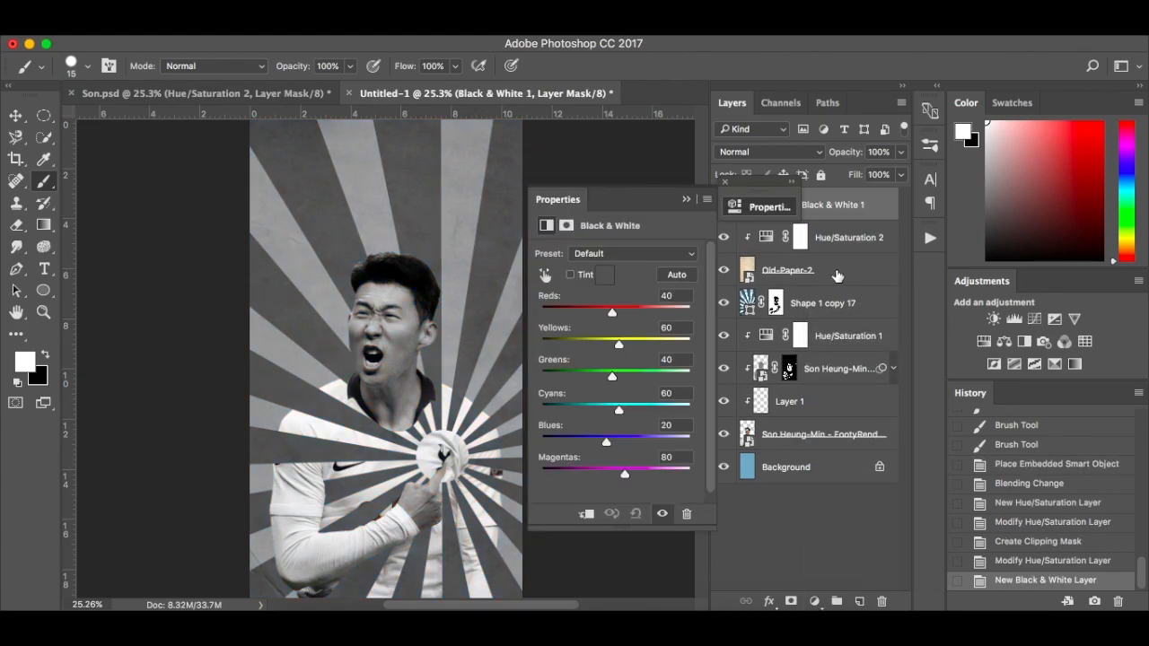
{"action": "left_click", "coordinate": [725, 183]}
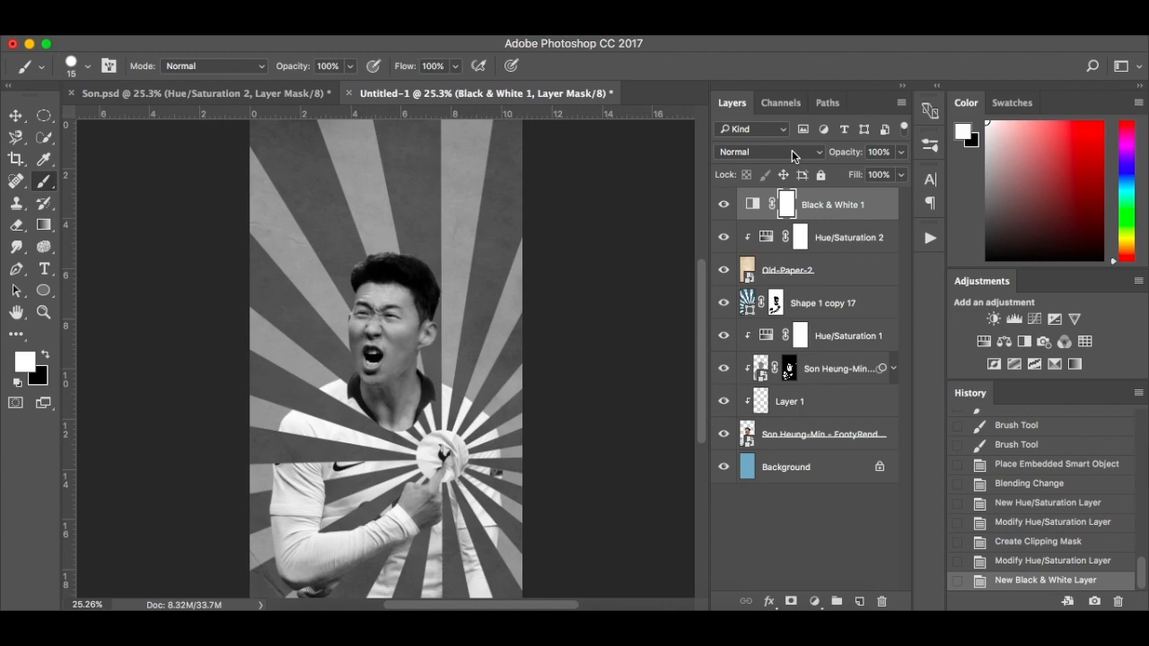
{"action": "left_click", "coordinate": [791, 150]}
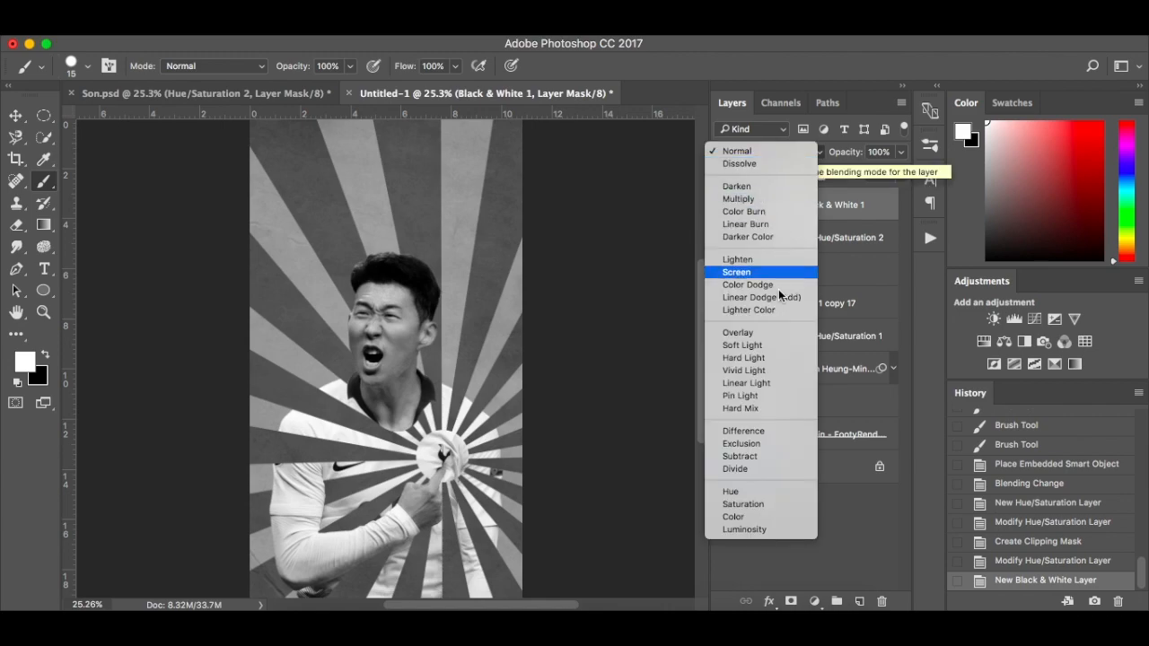
{"action": "left_click", "coordinate": [779, 358]}
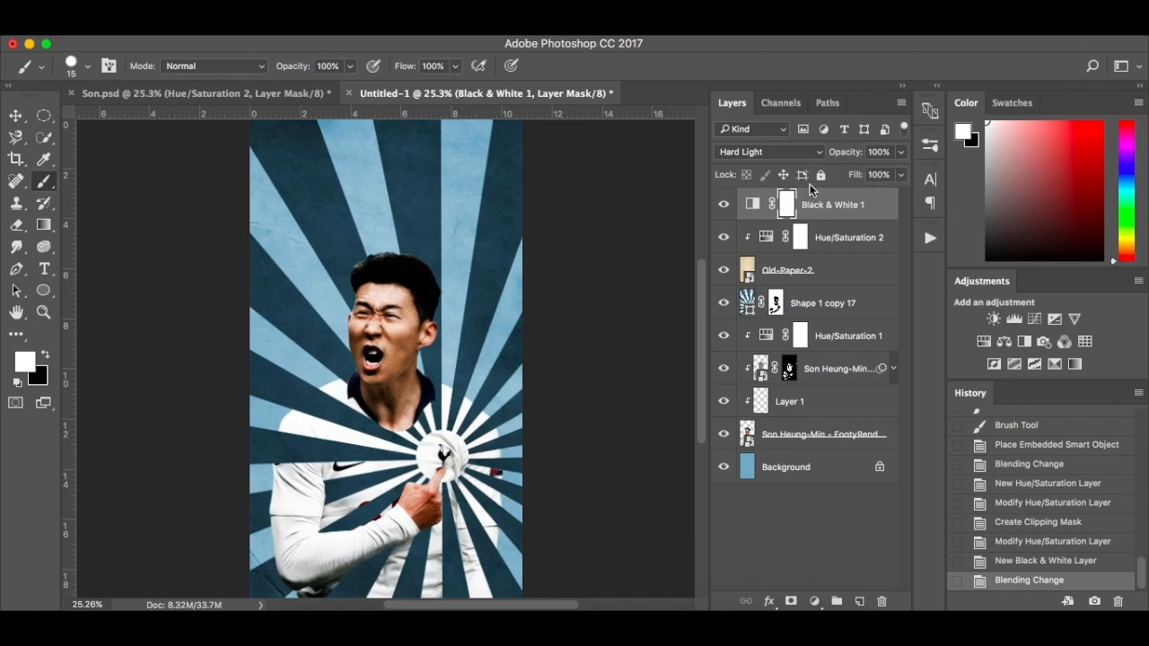
{"action": "left_click", "coordinate": [777, 154]}
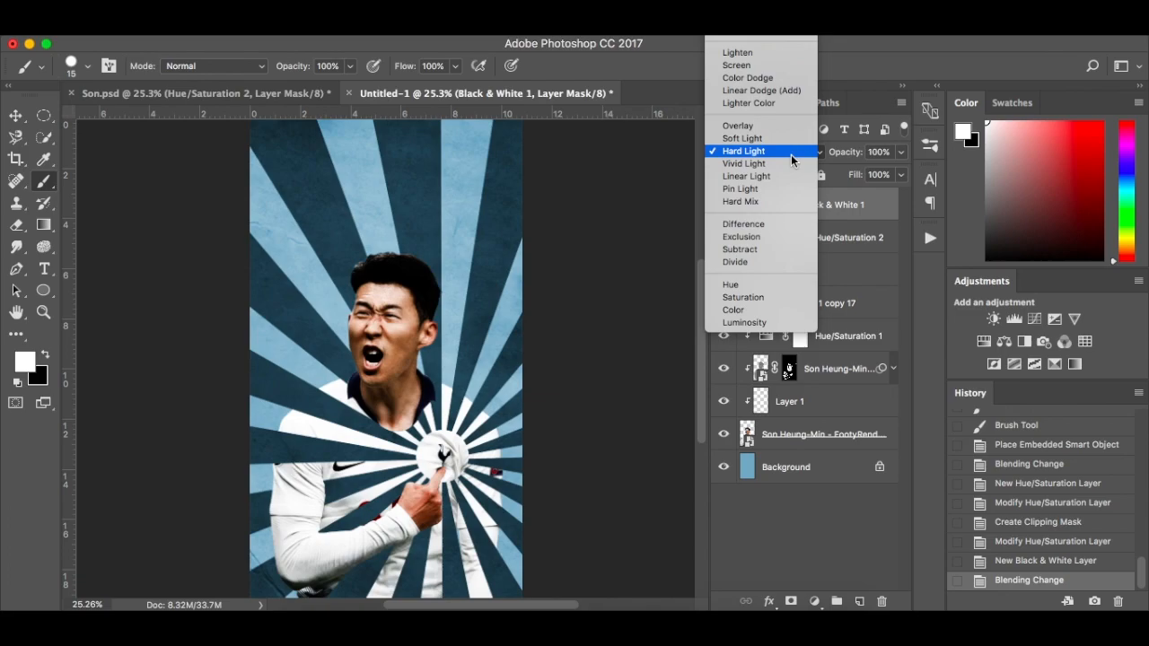
{"action": "left_click", "coordinate": [791, 152]}
Reduce the Black & White adjustment's opacity to 25% and compare the poster with the finished Son.psd
{"action": "left_click", "coordinate": [902, 154]}
{"action": "left_click_drag", "start_coordinate": [902, 171], "coordinate": [839, 171]}
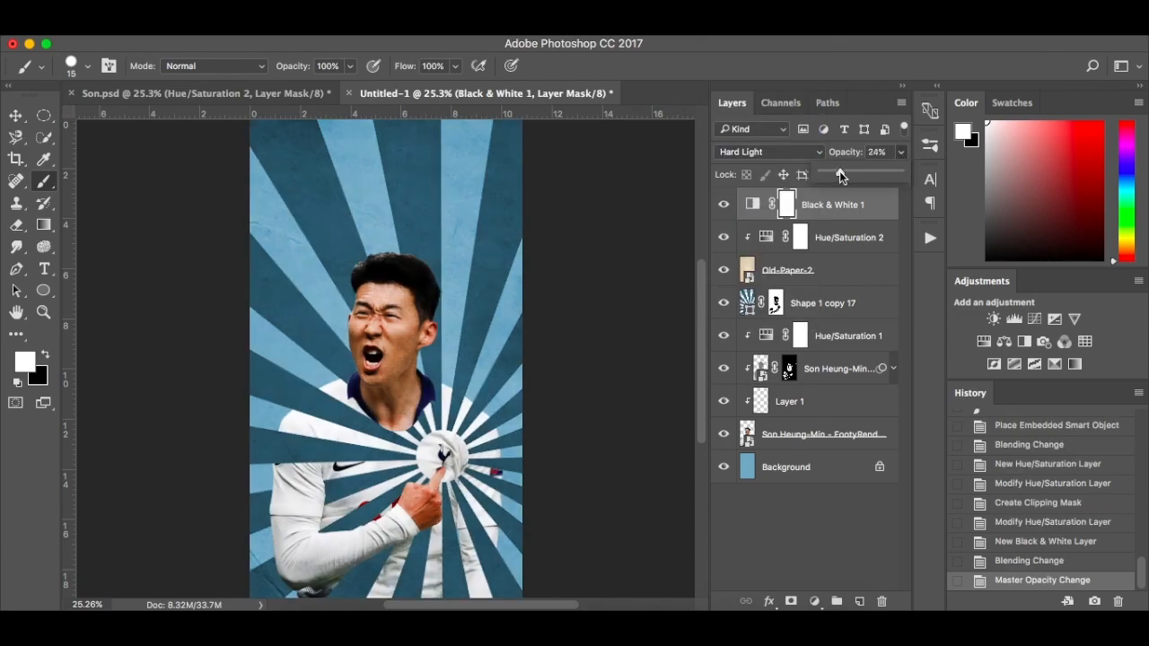
{"action": "left_click", "coordinate": [884, 202]}
{"action": "left_click", "coordinate": [744, 197]}
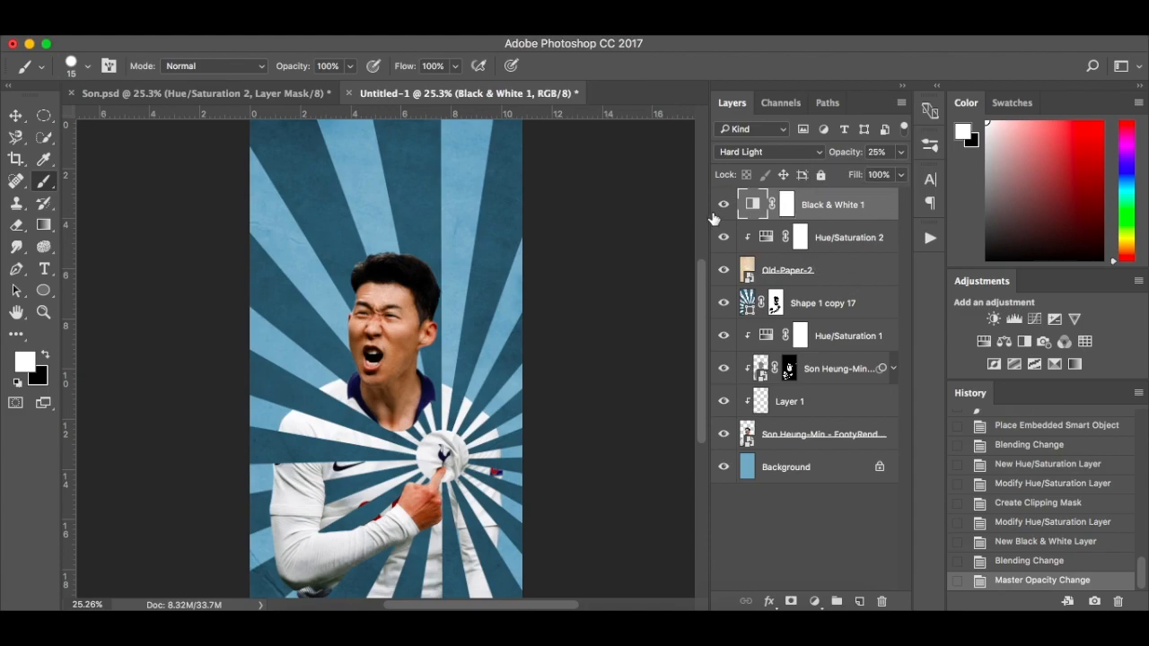
{"action": "left_click", "coordinate": [243, 93]}
{"action": "left_click", "coordinate": [414, 92]}
Add a topmost Curves adjustment, lowering the midtones slightly, raising the black point to output 7 and moving the white point to input 253
{"action": "left_click", "coordinate": [814, 601]}
{"action": "left_click", "coordinate": [862, 364]}
{"action": "left_click", "coordinate": [630, 350]}
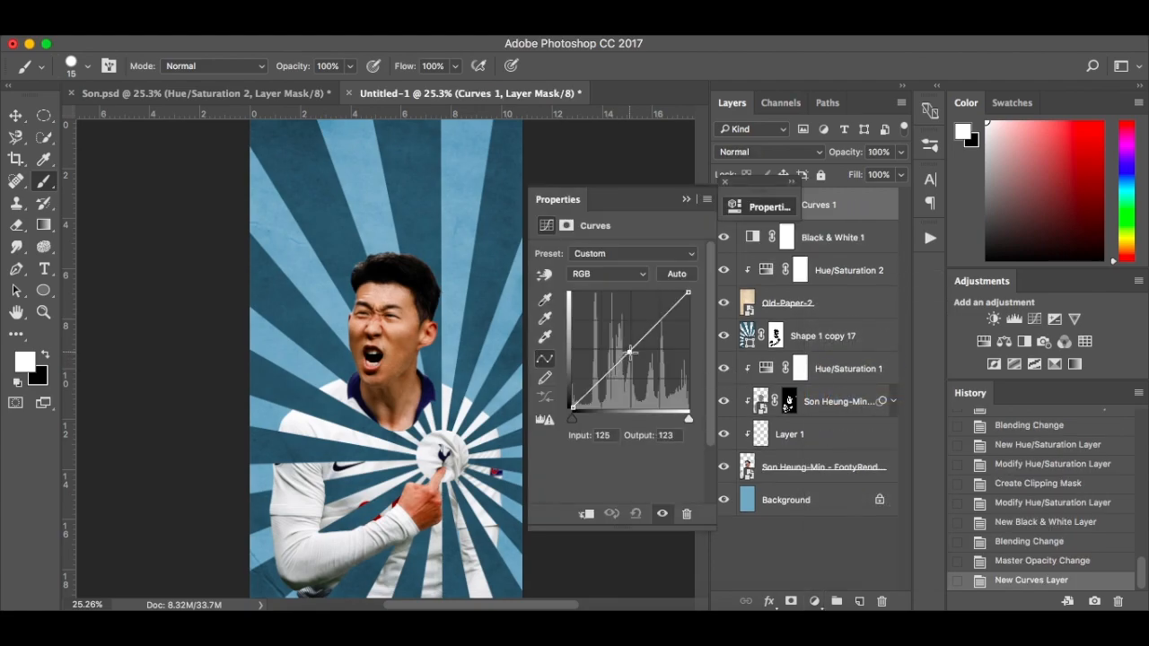
{"action": "mouse_move", "coordinate": [630, 350]}
{"action": "left_mouse_down"}
{"action": "mouse_move", "coordinate": [642, 336]}
{"action": "mouse_move", "coordinate": [629, 356]}
{"action": "left_mouse_up"}
{"action": "left_click", "coordinate": [572, 406]}
{"action": "left_click_drag", "start_coordinate": [572, 407], "coordinate": [571, 403]}
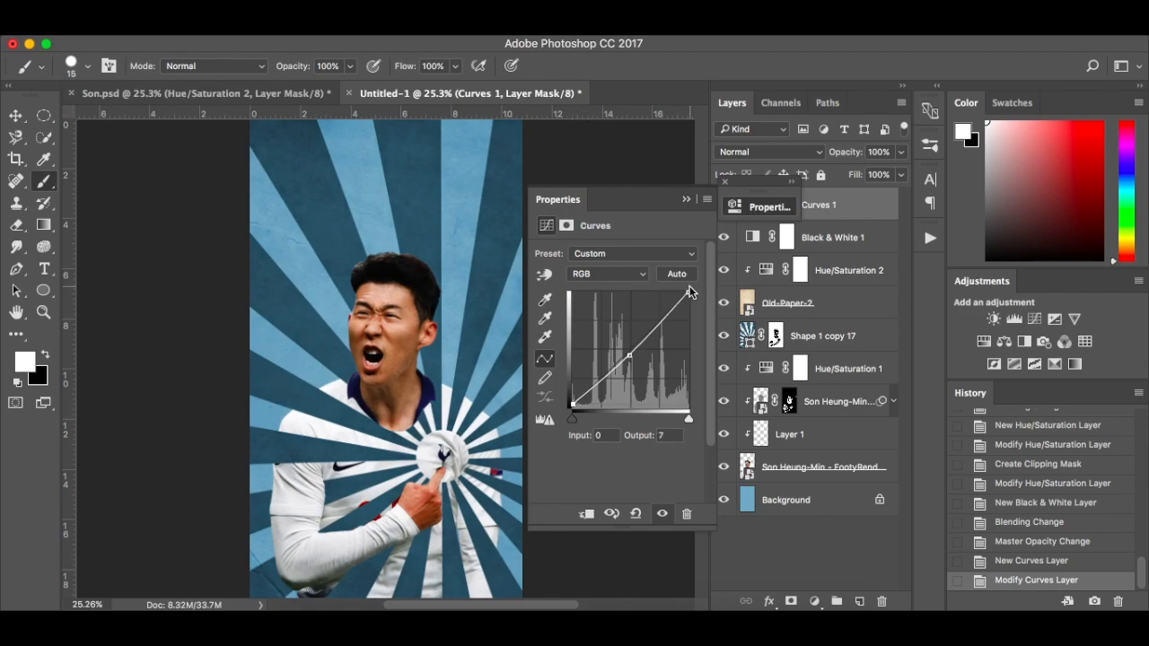
{"action": "left_click_drag", "start_coordinate": [687, 294], "coordinate": [687, 291]}
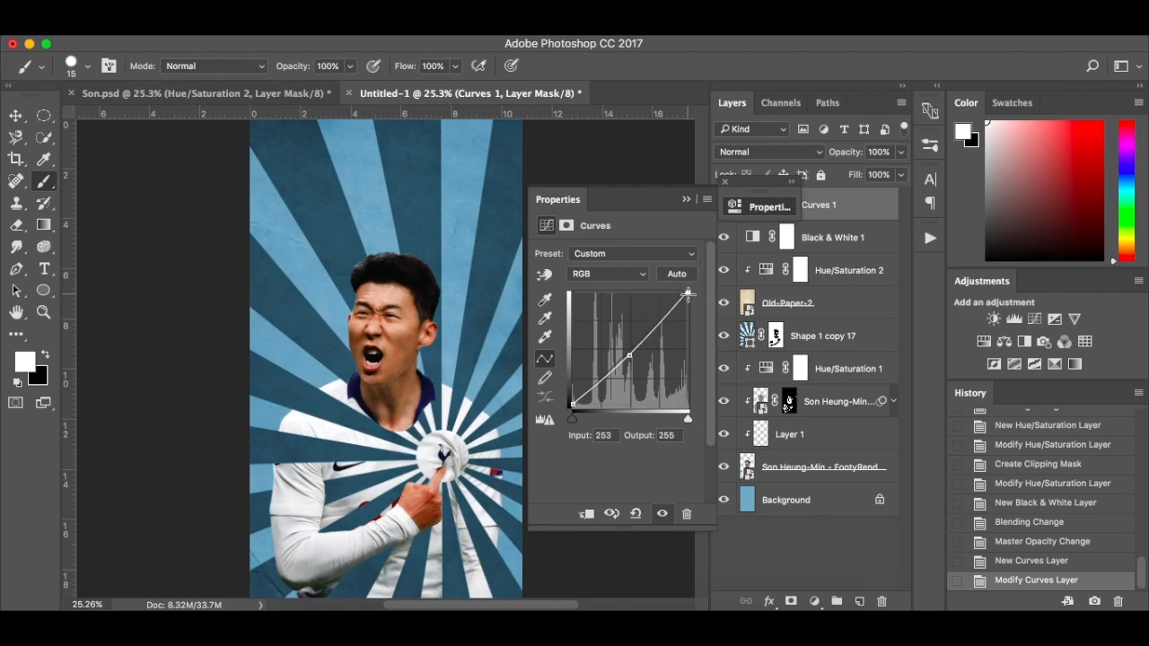
{"action": "left_click", "coordinate": [662, 515]}
{"action": "left_click", "coordinate": [662, 515]}
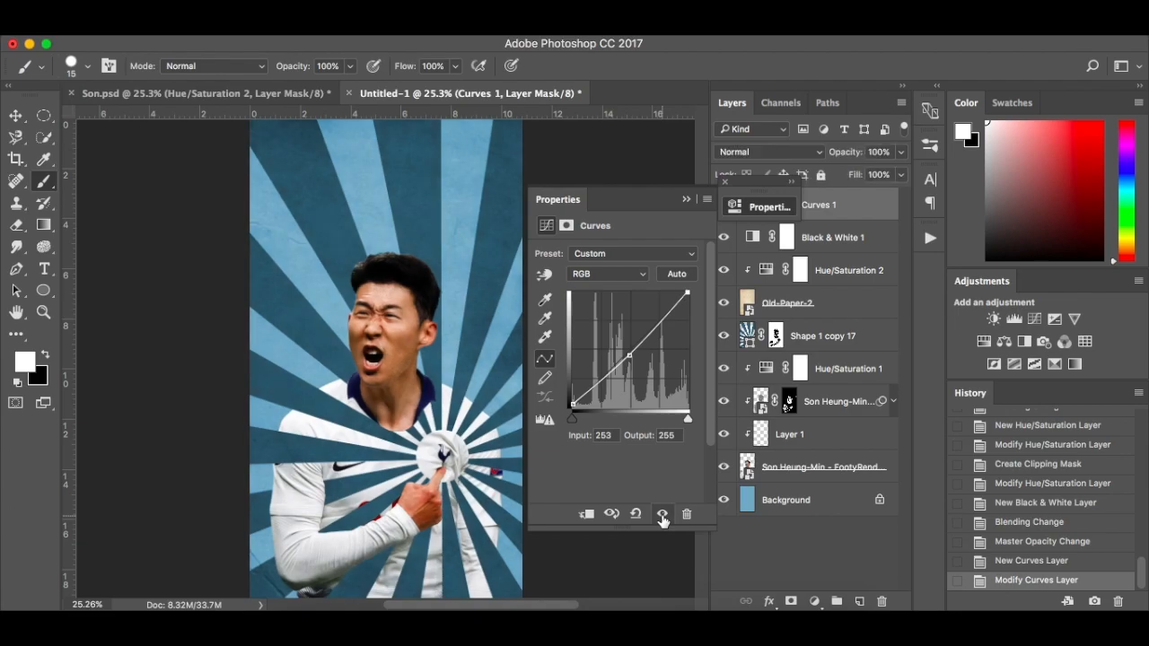
{"action": "left_click", "coordinate": [725, 182]}
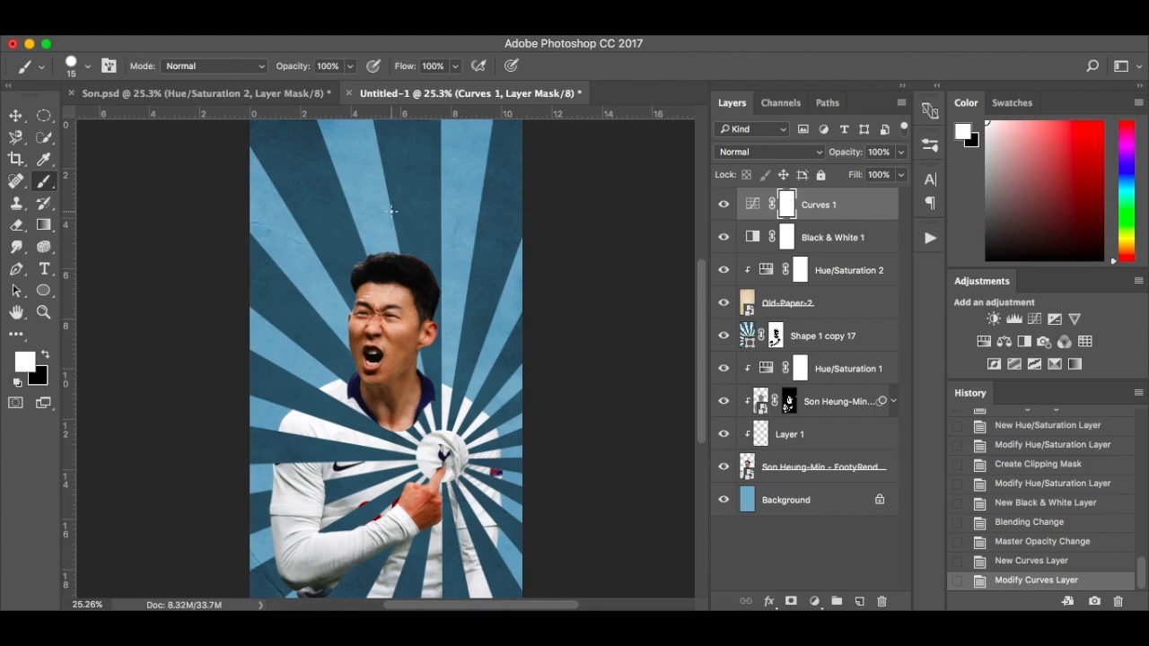
Add the two-line centred title "SON HEUNG-MIN" in white 50 pt Kremlin above the player's head, and compare it with Son.psd
{"action": "key", "text": "t"}
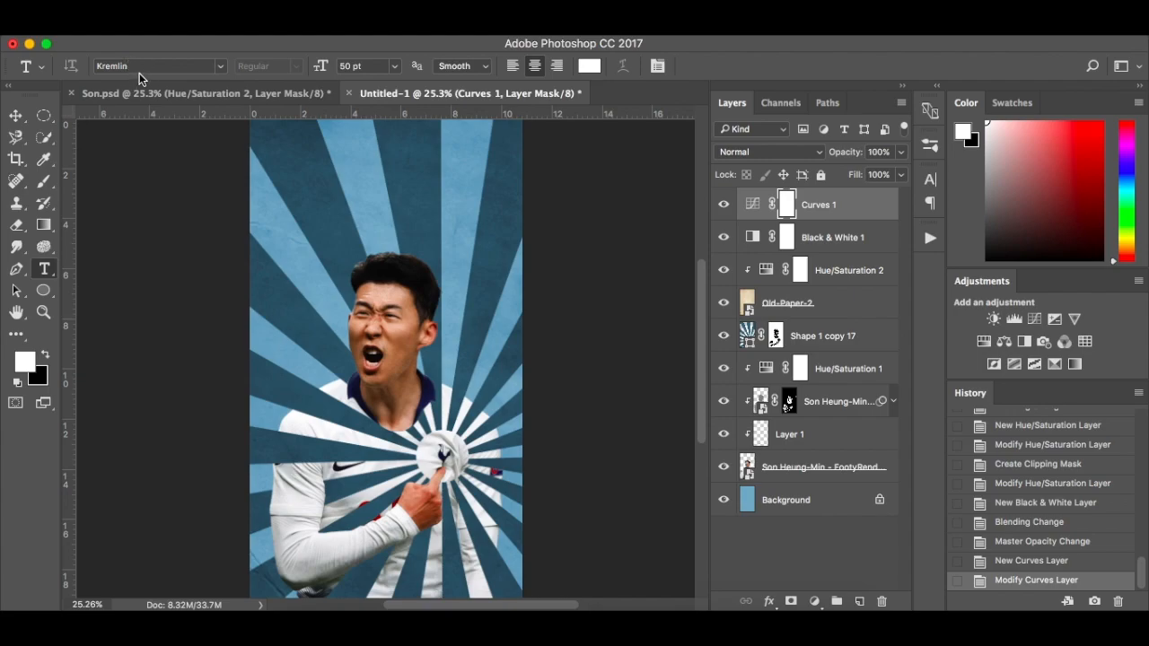
{"action": "left_click", "coordinate": [374, 190]}
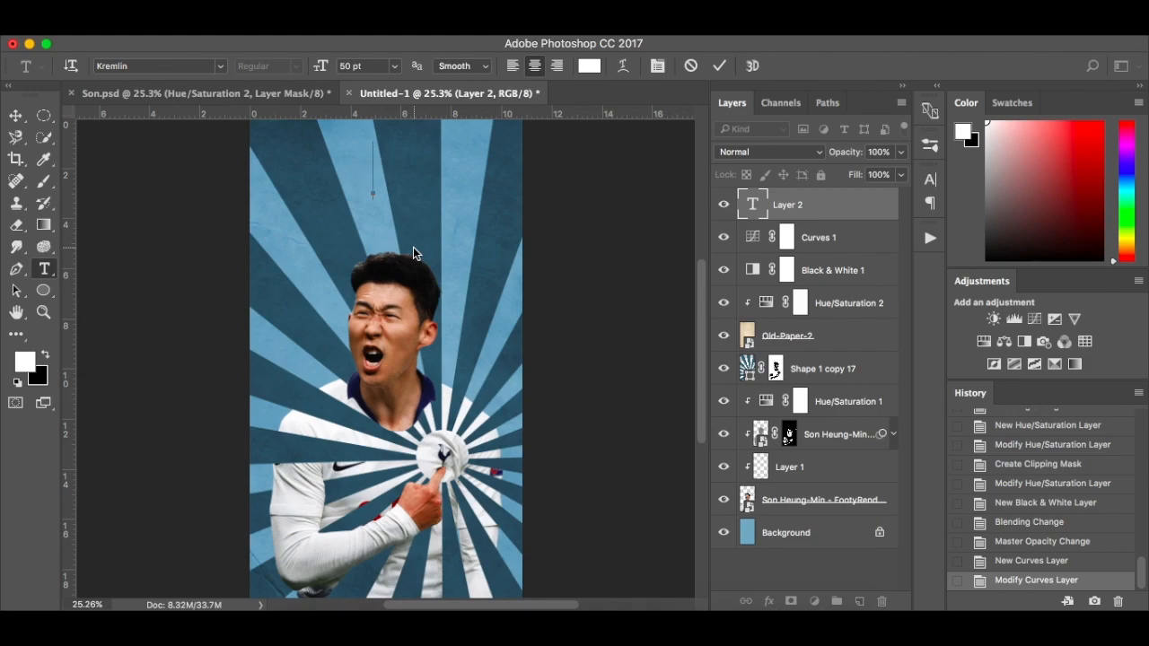
{"action": "type", "text": "S ON"}
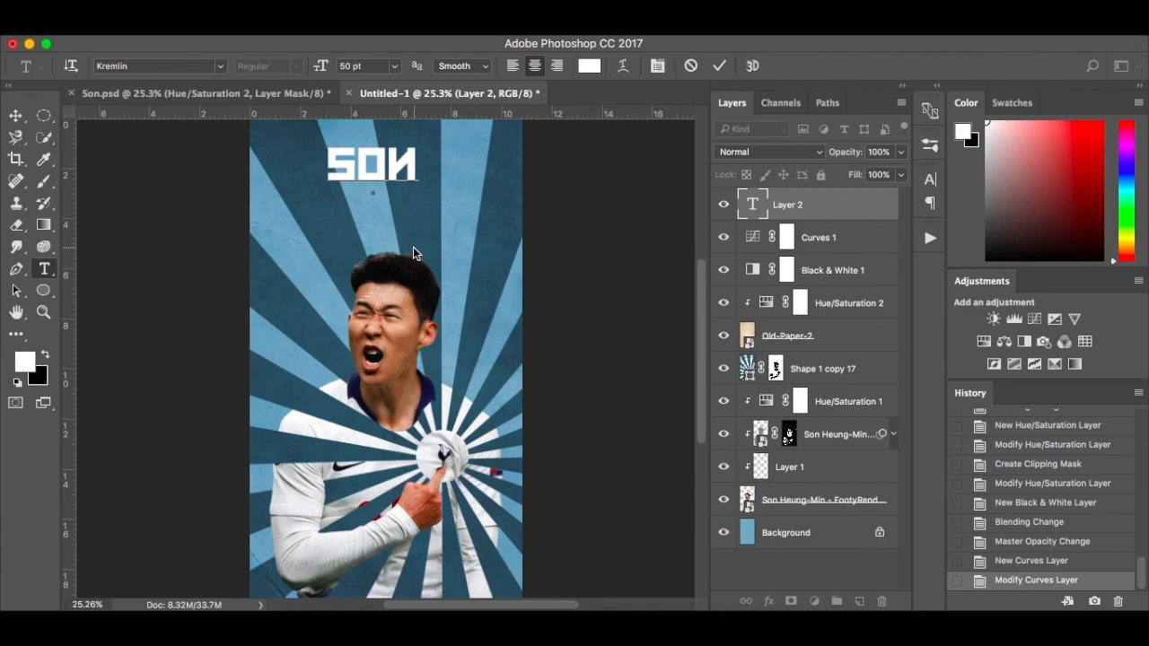
{"action": "type", "text": "HE"}
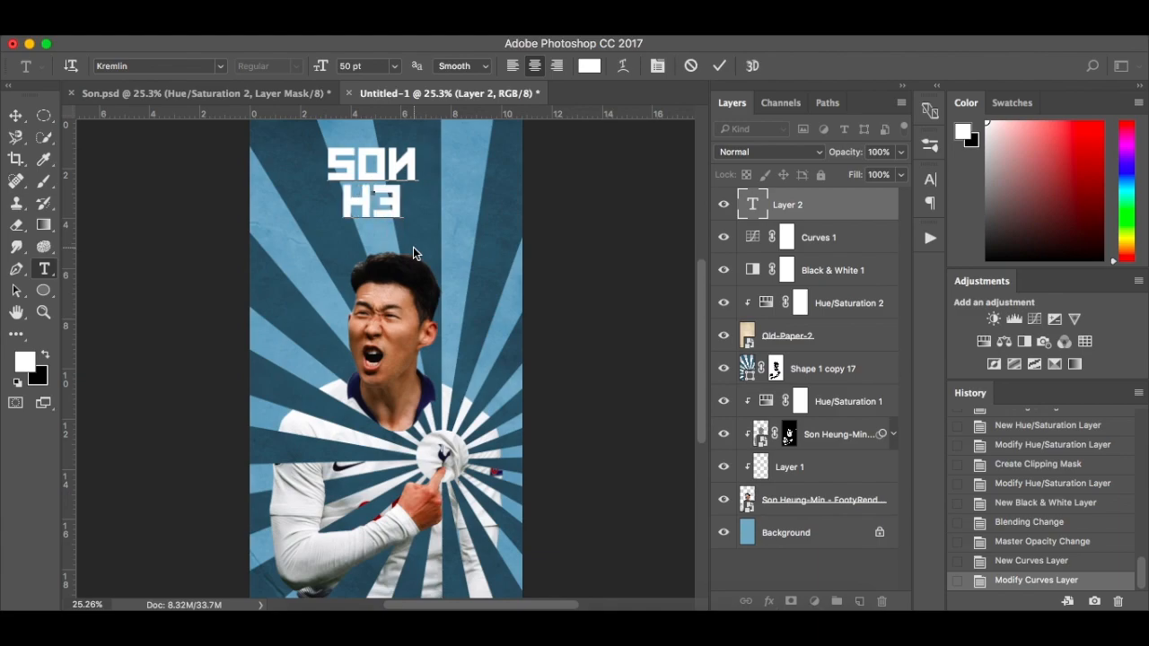
{"action": "type", "text": "UNG"}
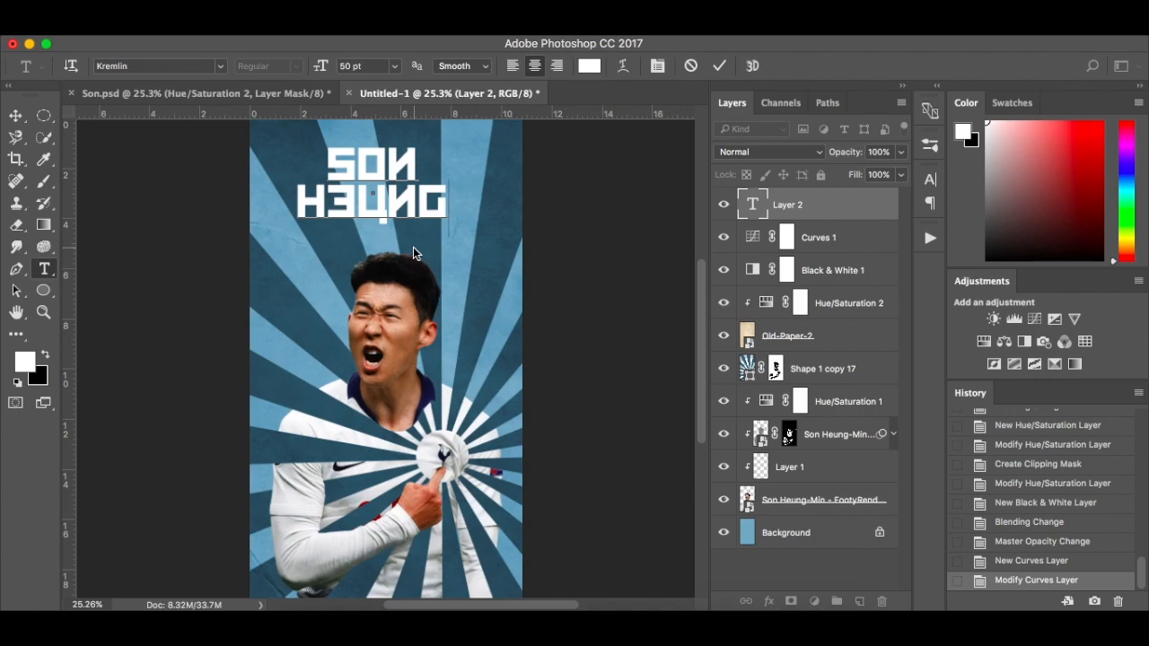
{"action": "type", "text": "-MIN"}
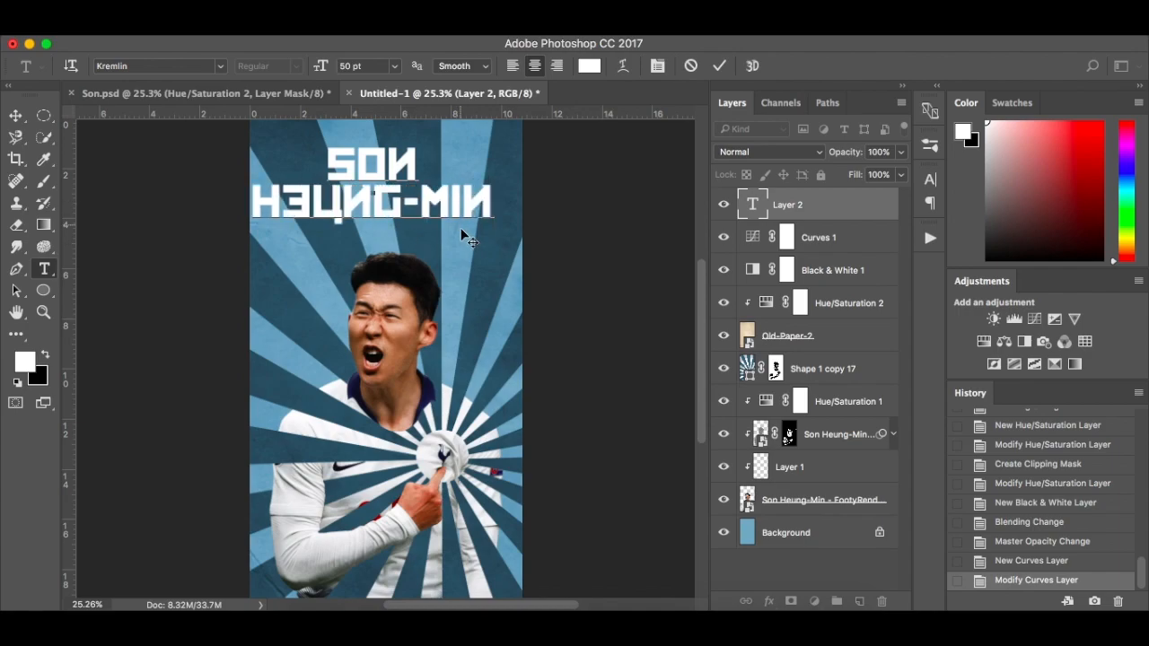
{"action": "left_click", "coordinate": [305, 93]}
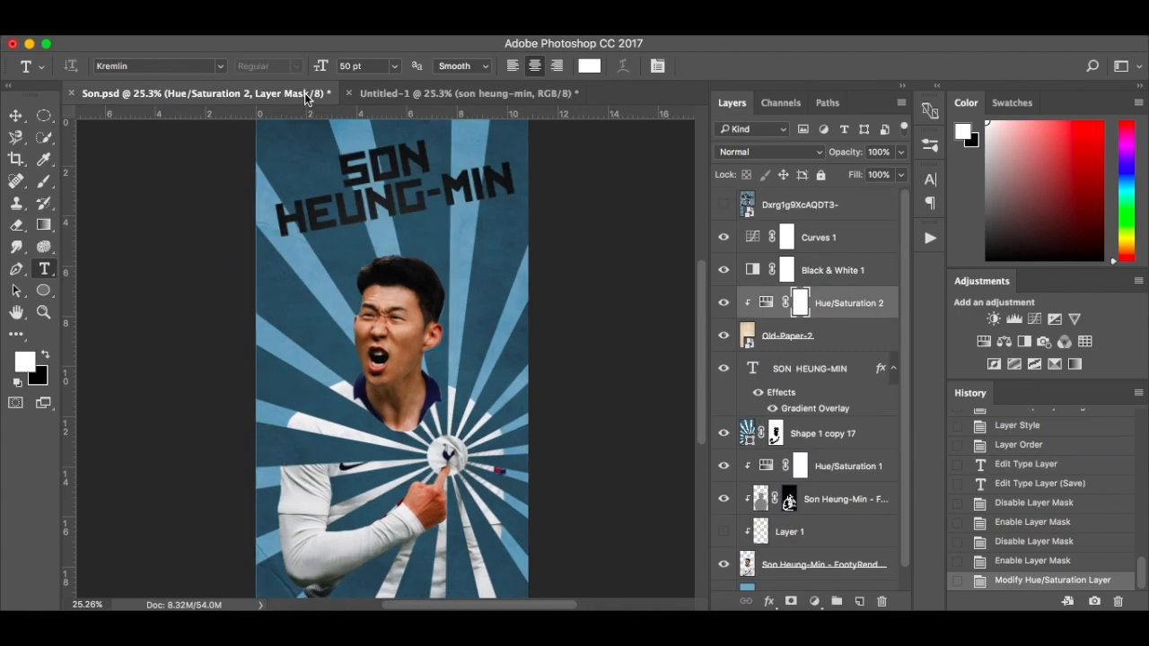
{"action": "left_click", "coordinate": [395, 94]}
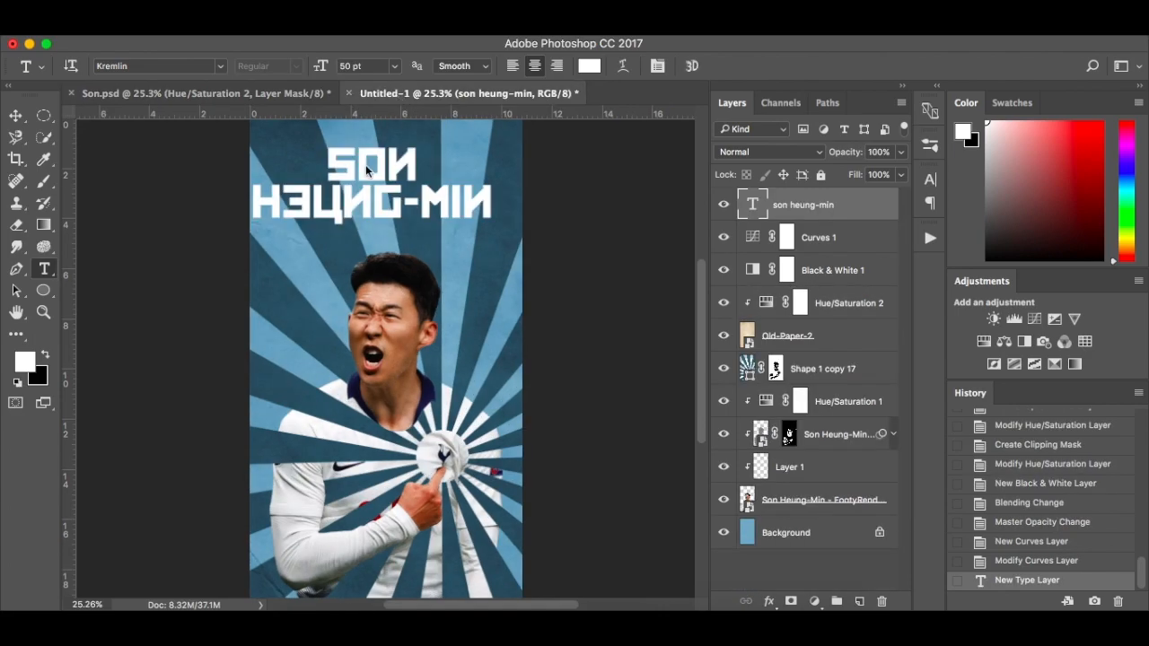
Try the Kremlin Minister Black 3D font on the whole title and go back to Kremlin
{"action": "left_click", "coordinate": [359, 193]}
{"action": "key", "text": "super+a"}
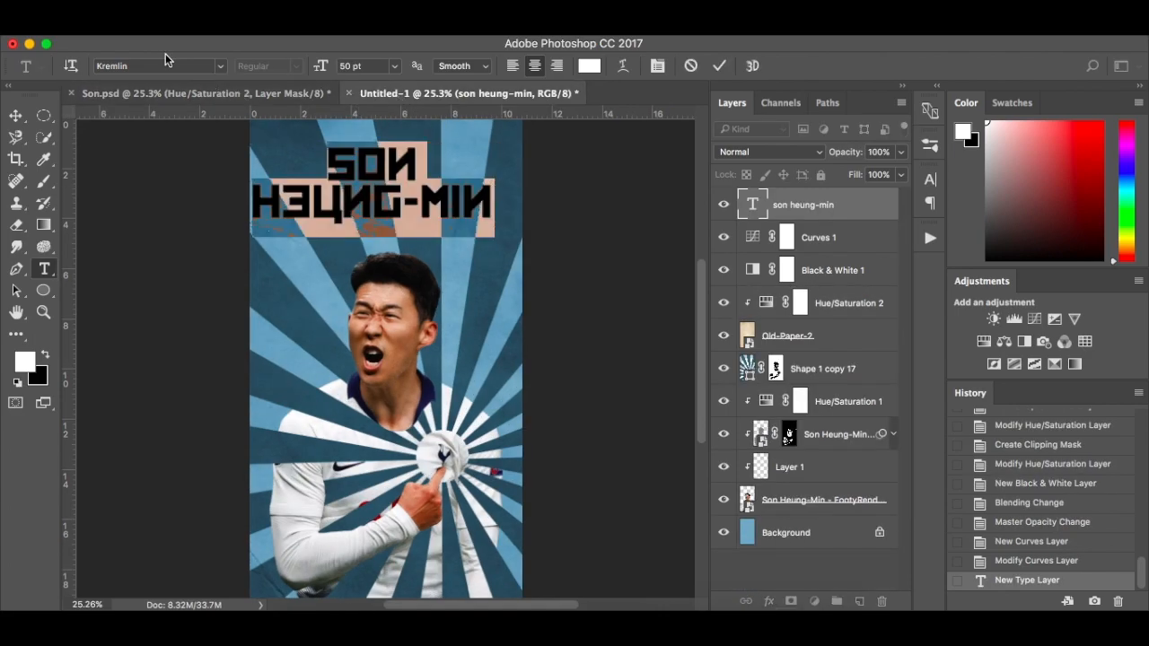
{"action": "left_click", "coordinate": [166, 61]}
{"action": "left_click", "coordinate": [221, 68]}
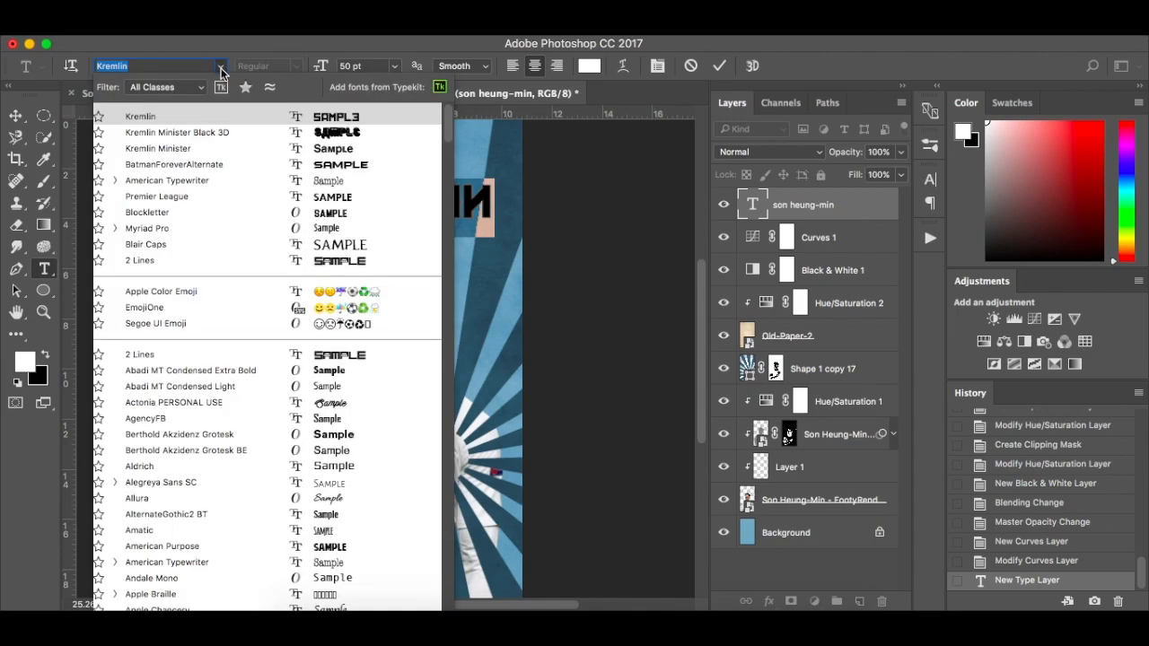
{"action": "left_click", "coordinate": [214, 131]}
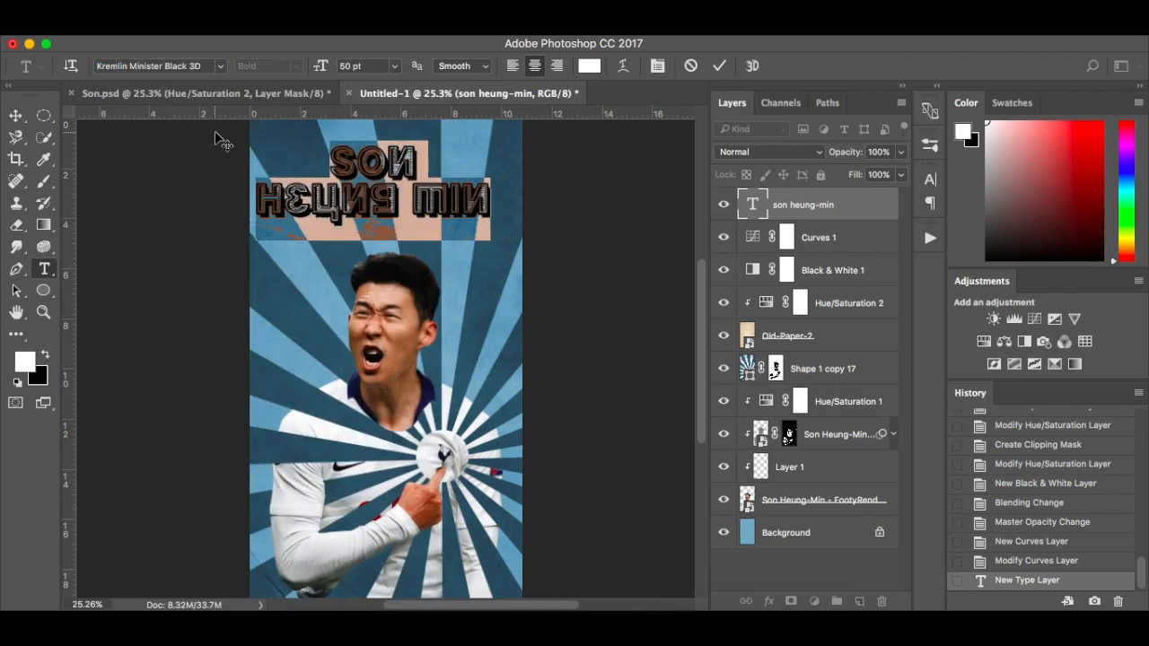
{"action": "left_click", "coordinate": [219, 68]}
{"action": "left_click", "coordinate": [179, 133]}
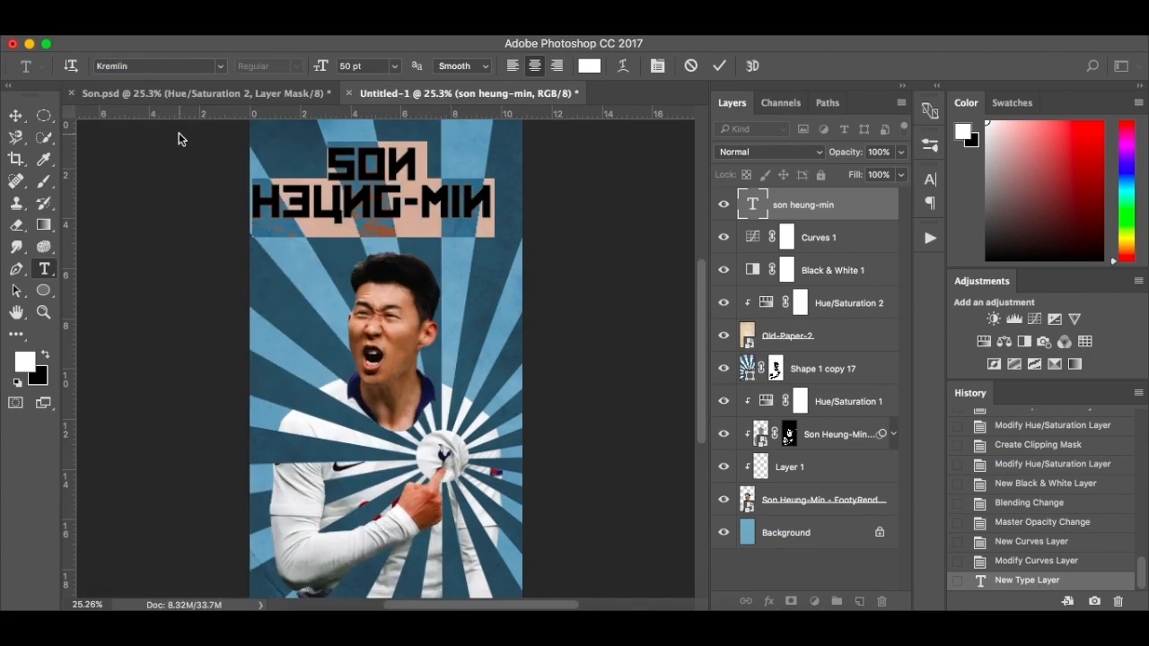
{"action": "left_click", "coordinate": [319, 199]}
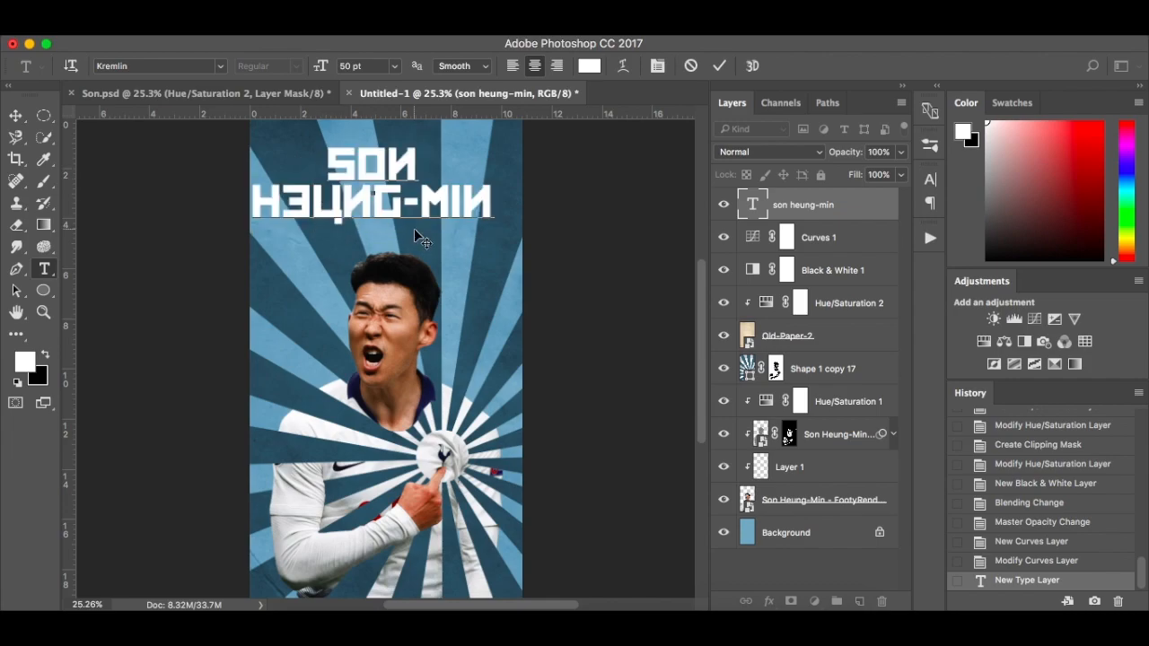
Try the Kremlin Minister font on the title text and return it to Kremlin
{"action": "left_click", "coordinate": [192, 65]}
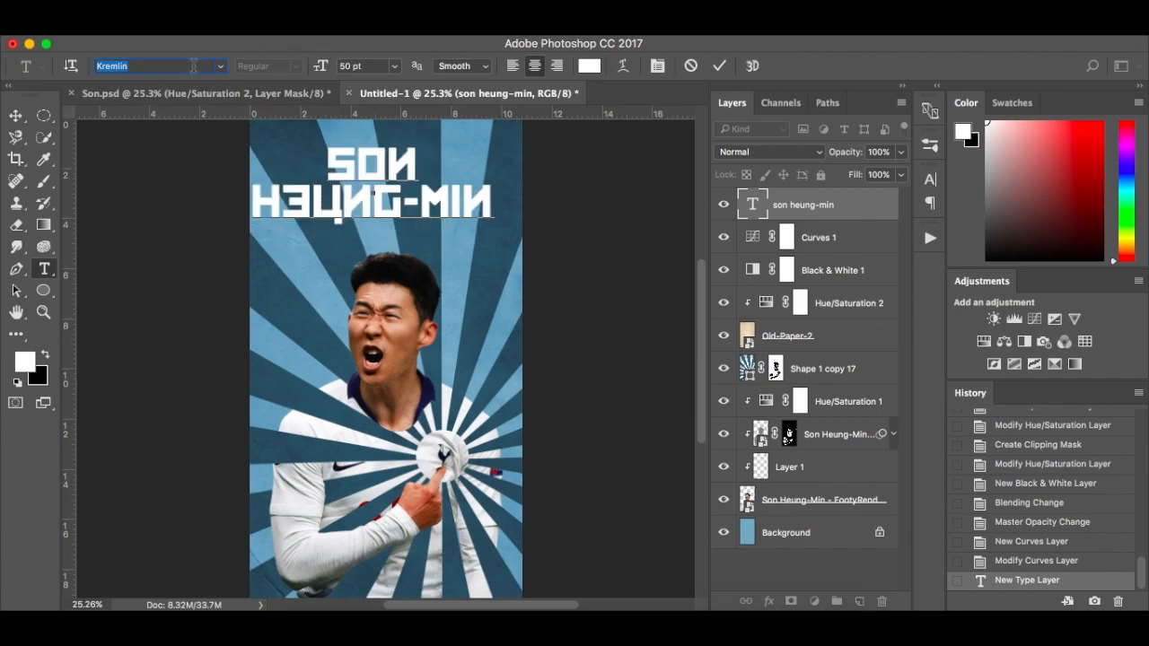
{"action": "left_click", "coordinate": [221, 67]}
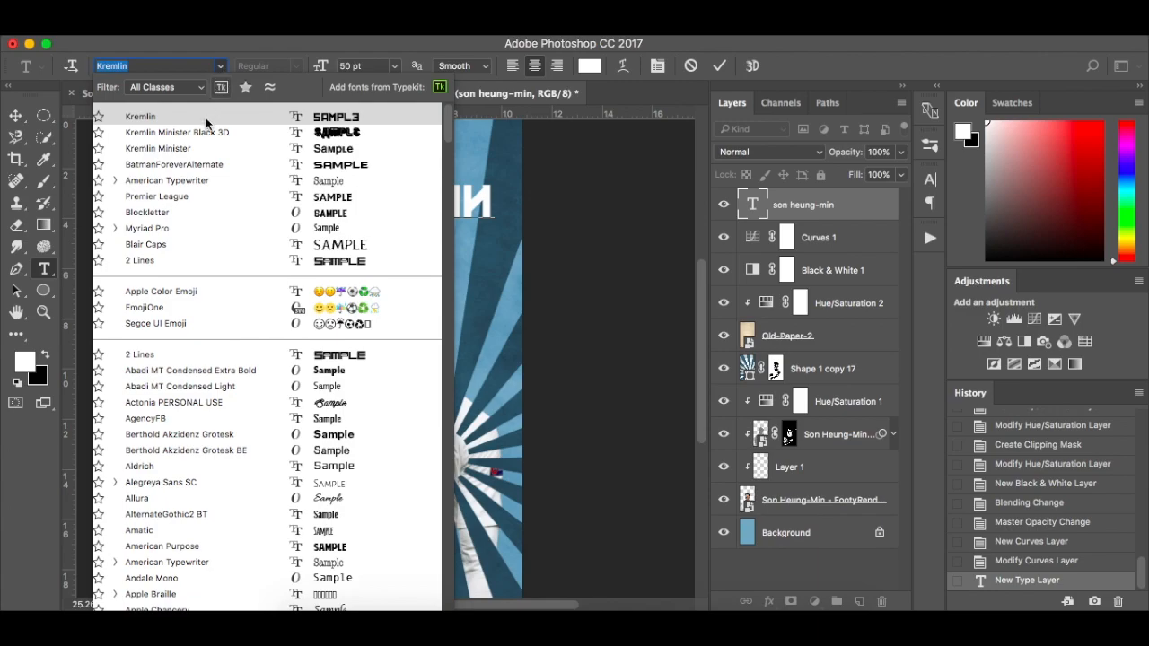
{"action": "left_click", "coordinate": [201, 148]}
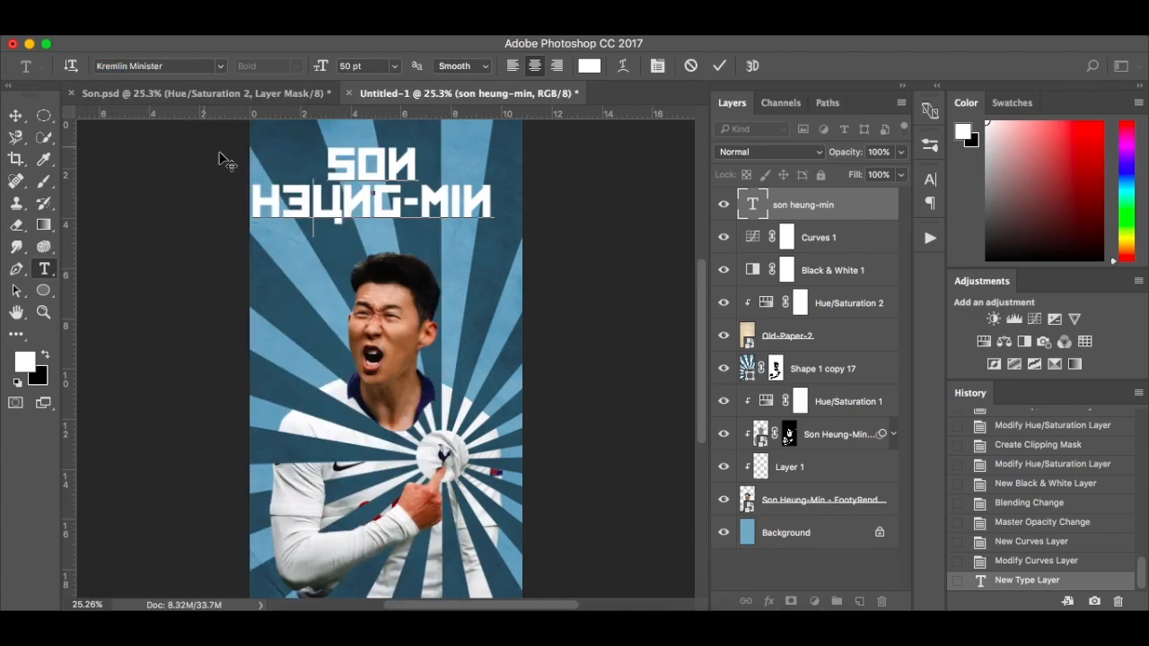
{"action": "key", "text": "Up"}
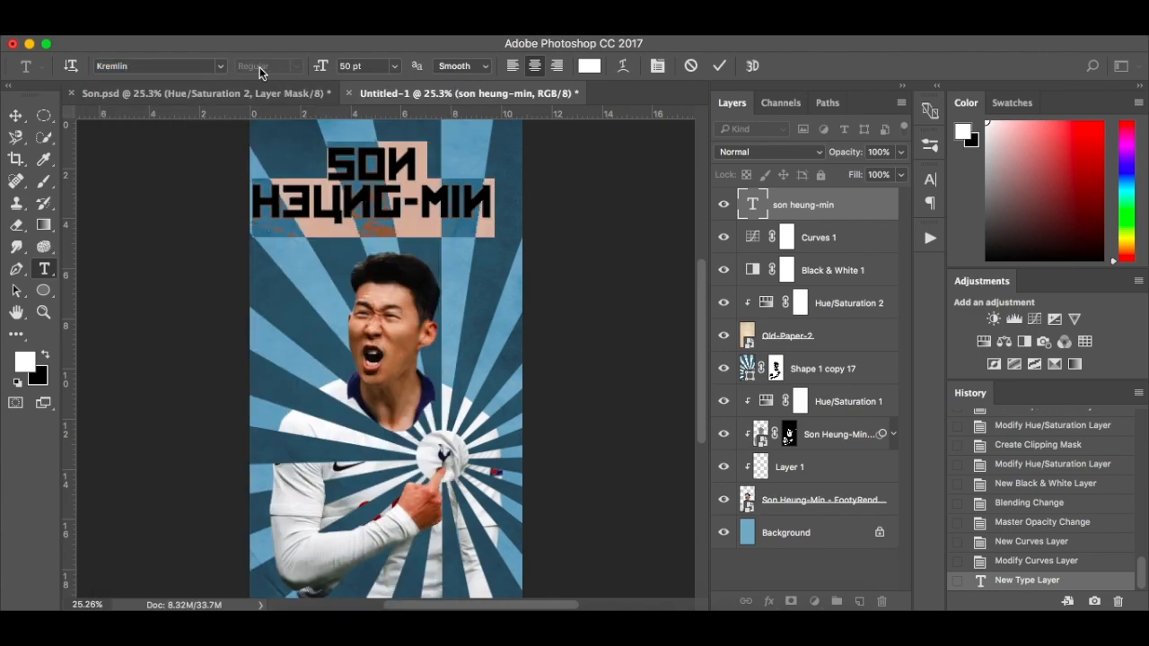
{"action": "left_click", "coordinate": [219, 66]}
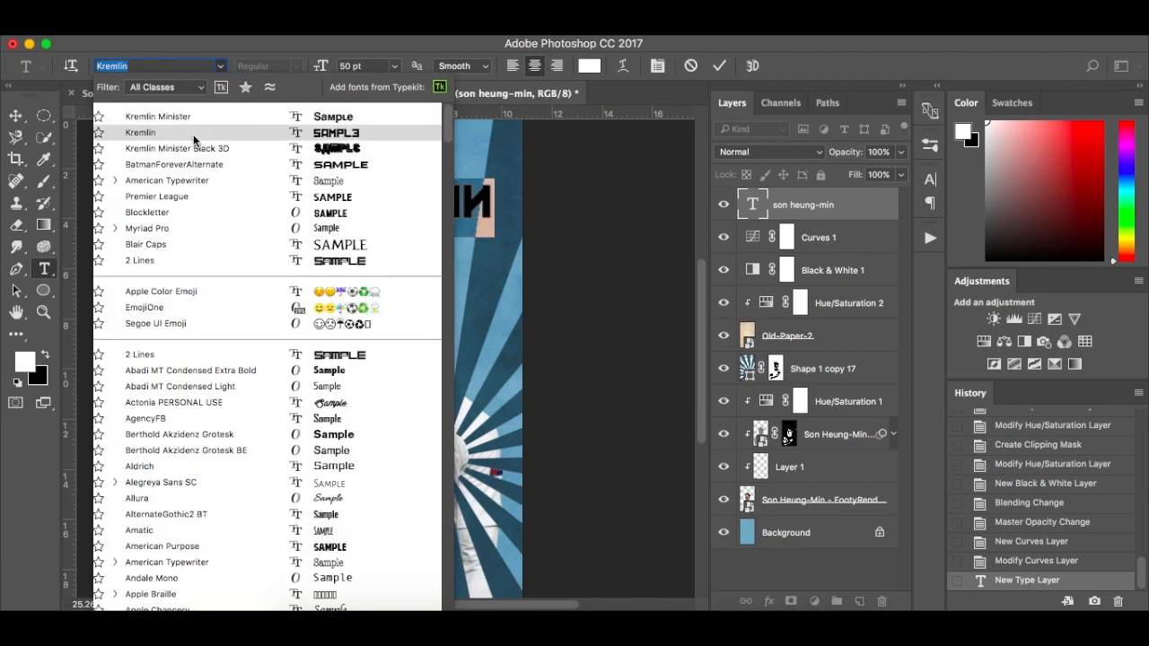
{"action": "left_click", "coordinate": [193, 134]}
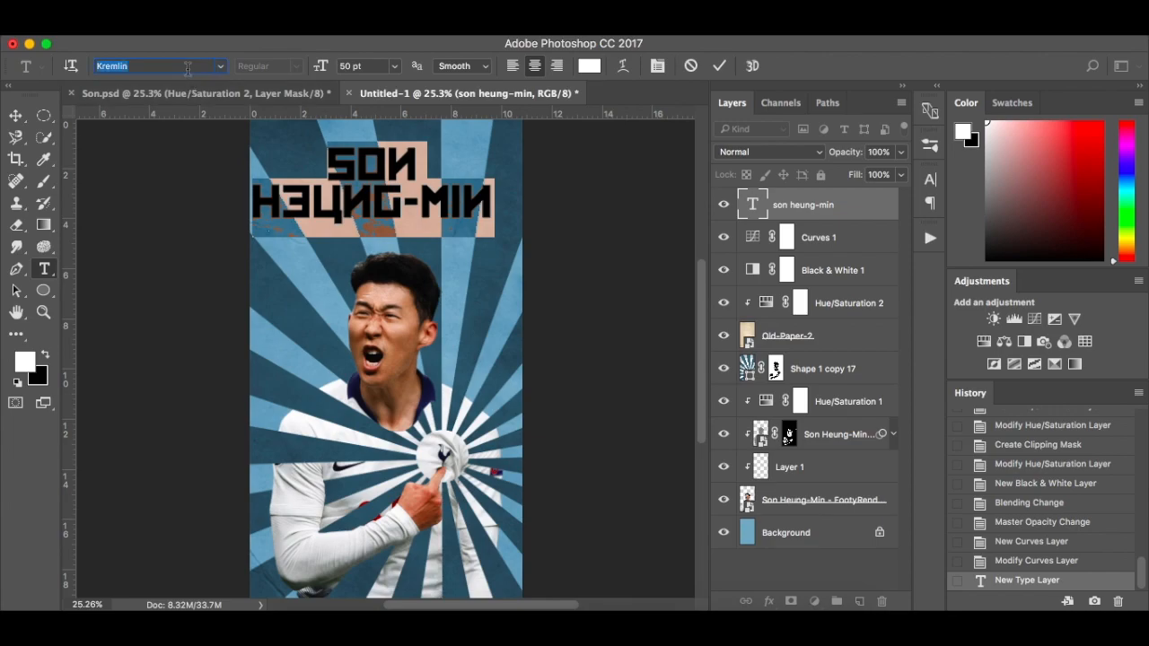
{"action": "key", "text": "Down"}
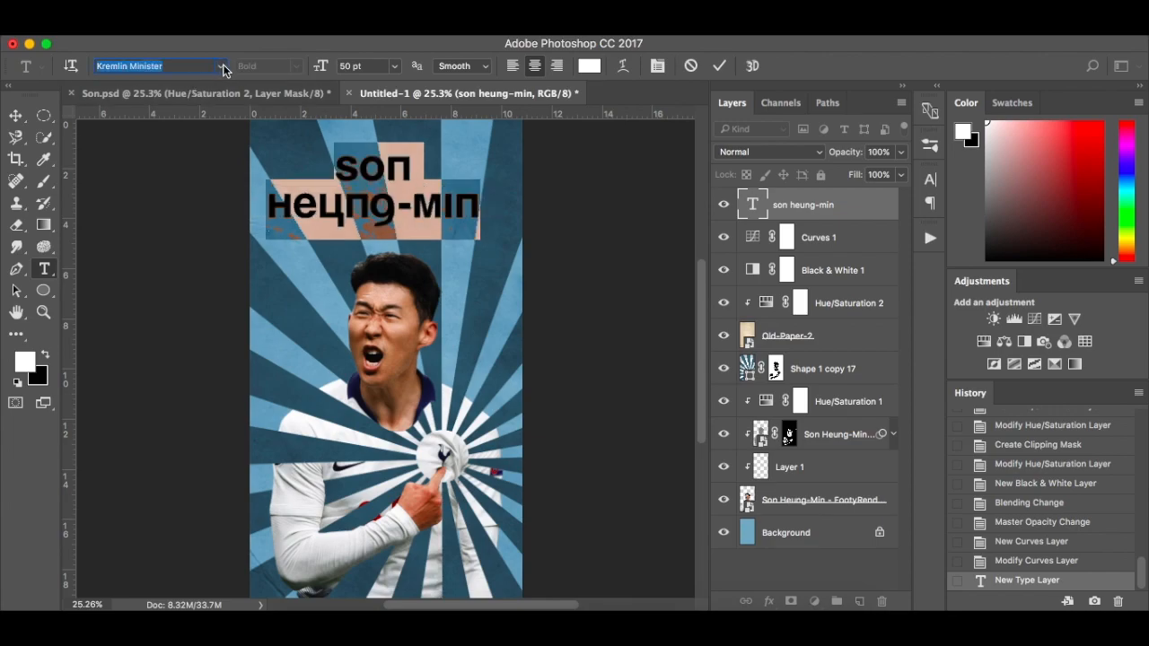
{"action": "key", "text": "Down"}
{"action": "key", "text": "Up"}
{"action": "key", "text": "Up"}
{"action": "key", "text": "Return"}
{"action": "left_click", "coordinate": [419, 197]}
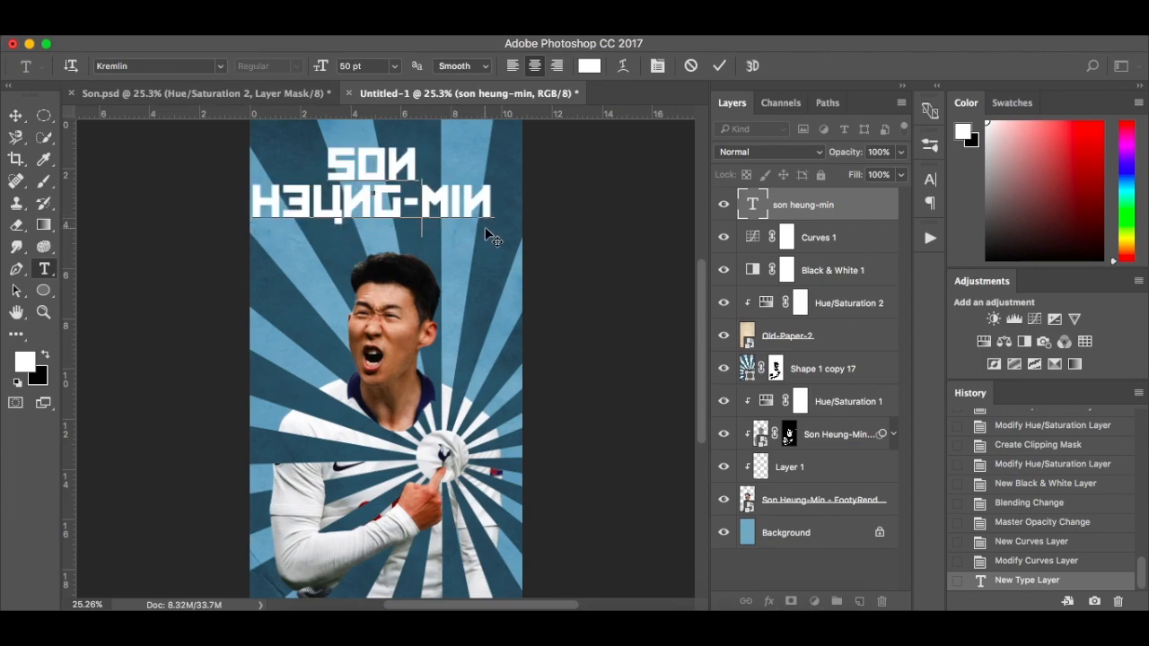
Delete the existing title layer and start a new centred 50 pt American Typewriter text layer above the player's head
{"action": "left_click", "coordinate": [492, 208]}
{"action": "left_click", "coordinate": [829, 217]}
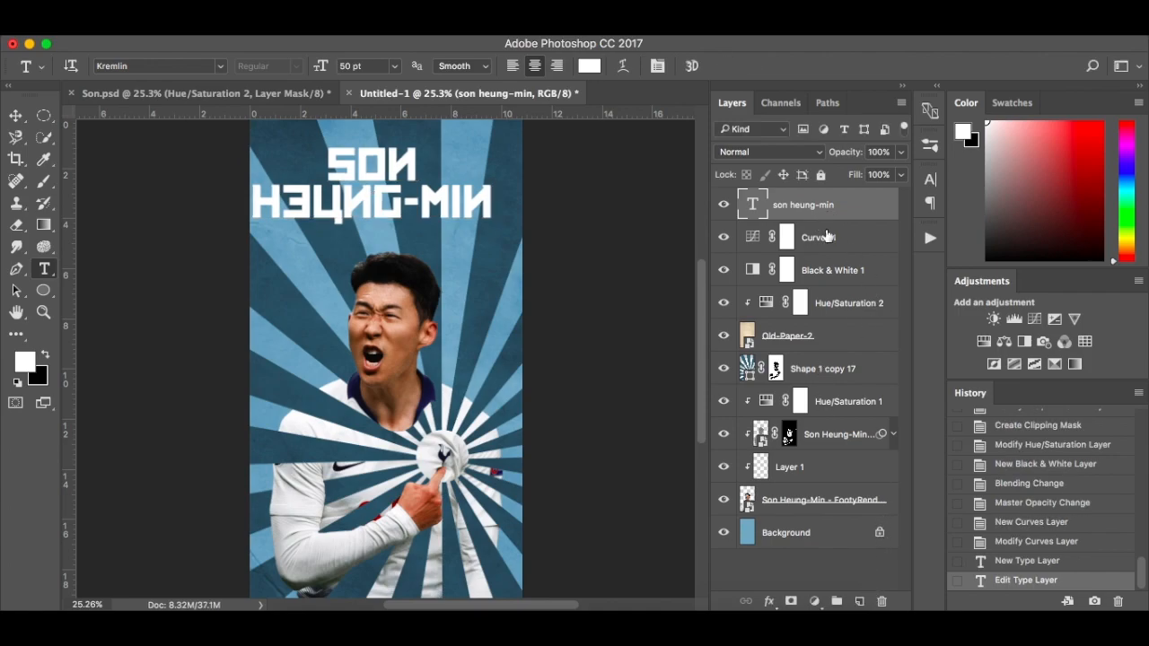
{"action": "left_click_drag", "start_coordinate": [804, 199], "coordinate": [882, 601]}
{"action": "left_click", "coordinate": [225, 70]}
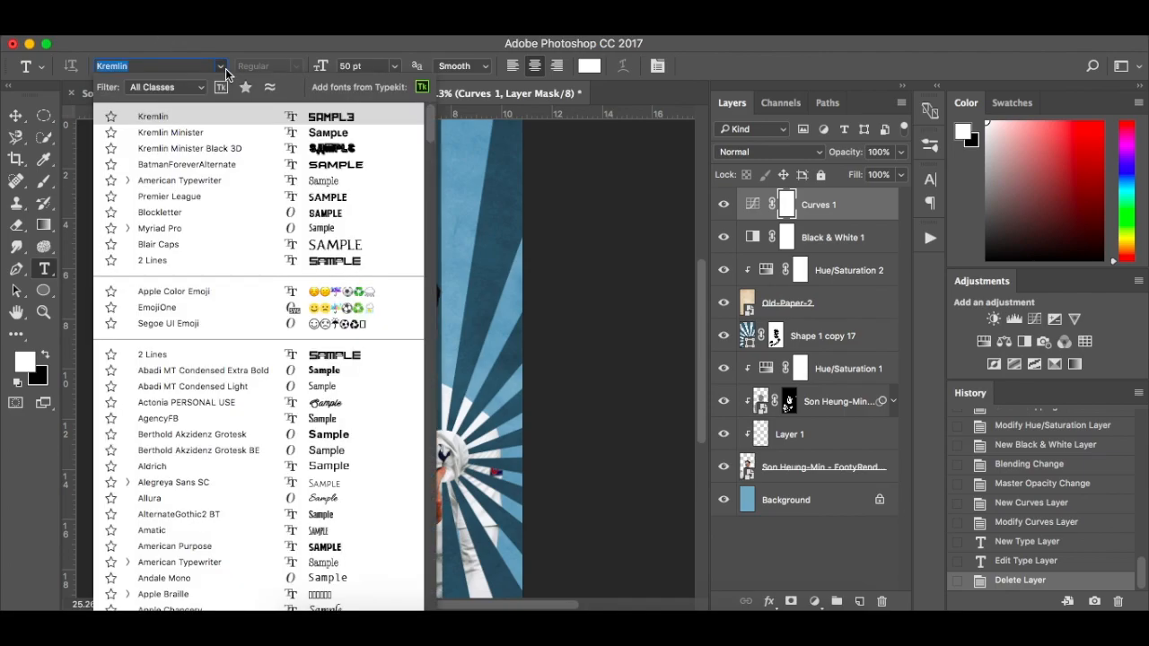
{"action": "left_click", "coordinate": [212, 184]}
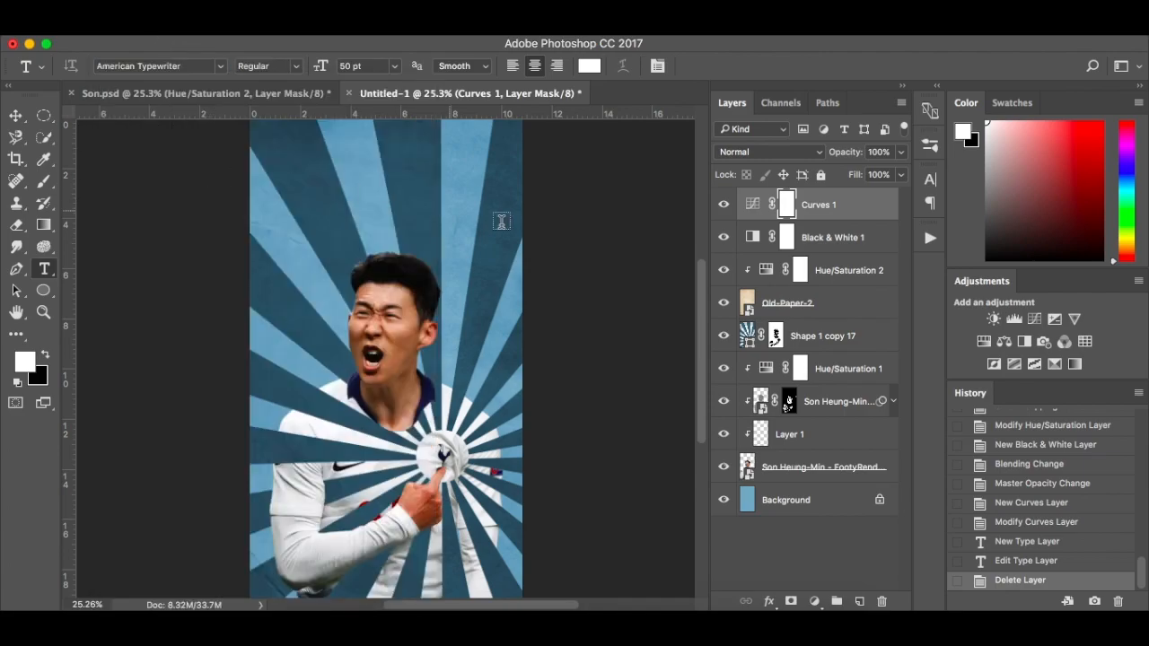
{"action": "left_click", "coordinate": [396, 184]}
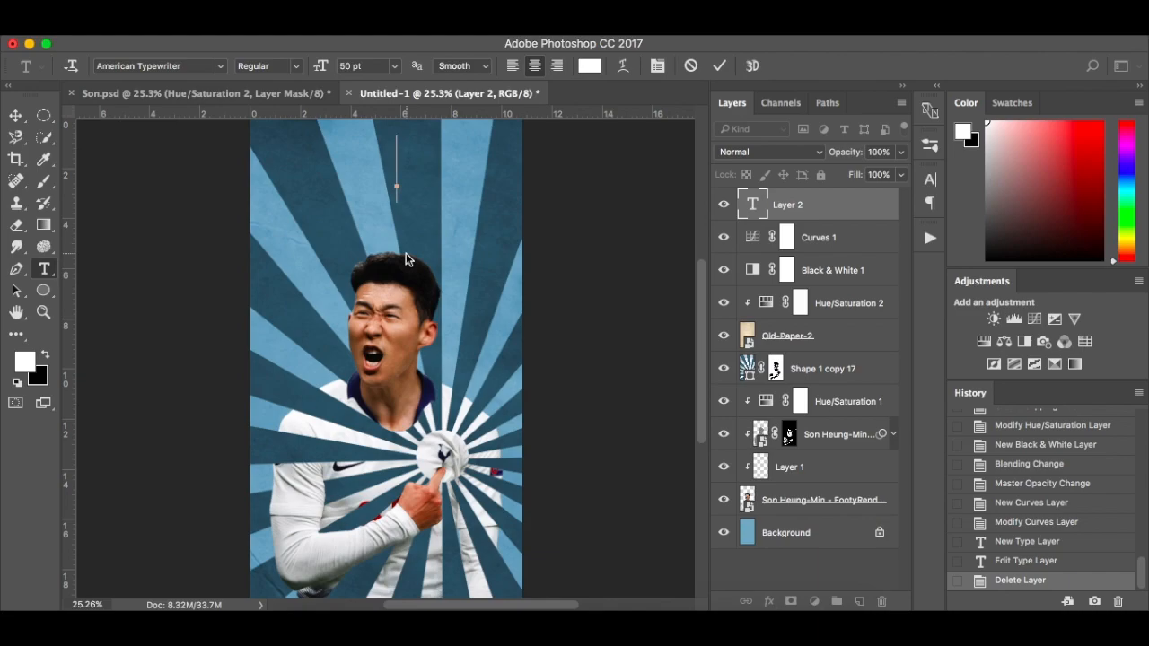
Try the word "SON" in American Typewriter and clear the text
{"action": "type", "text": "son"}
{"action": "key", "text": "BackSpace"}
{"action": "key", "text": "BackSpace"}
{"action": "key", "text": "BackSpace"}
{"action": "type", "text": "SON"}
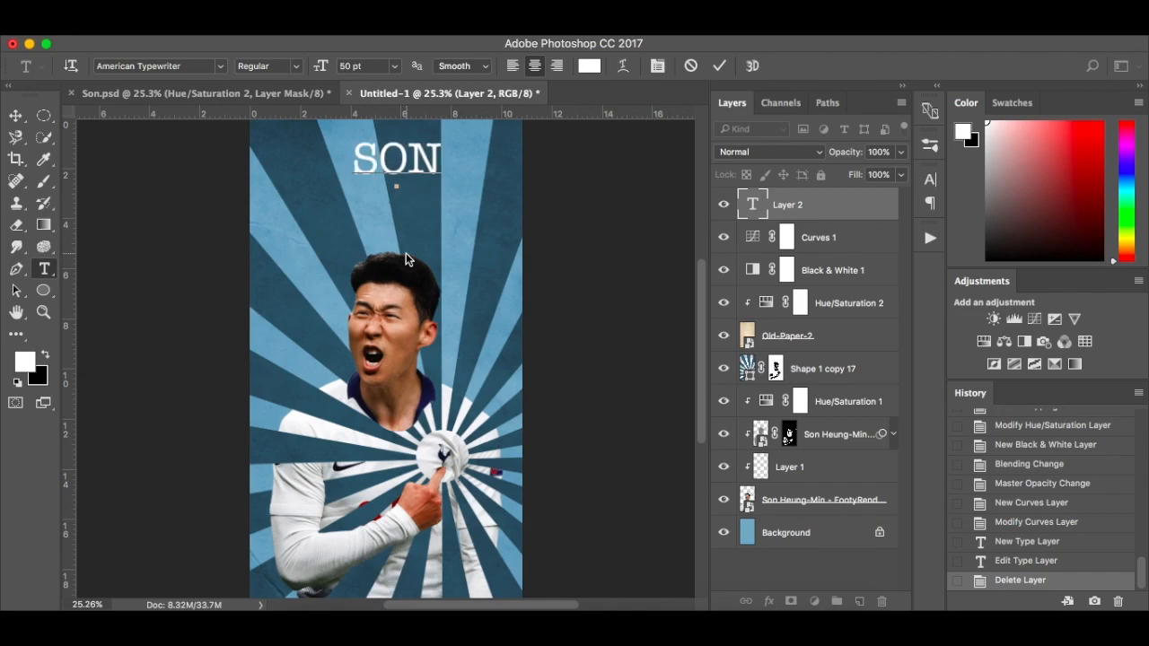
{"action": "key", "text": "BackSpace"}
{"action": "key", "text": "BackSpace"}
{"action": "key", "text": "BackSpace"}
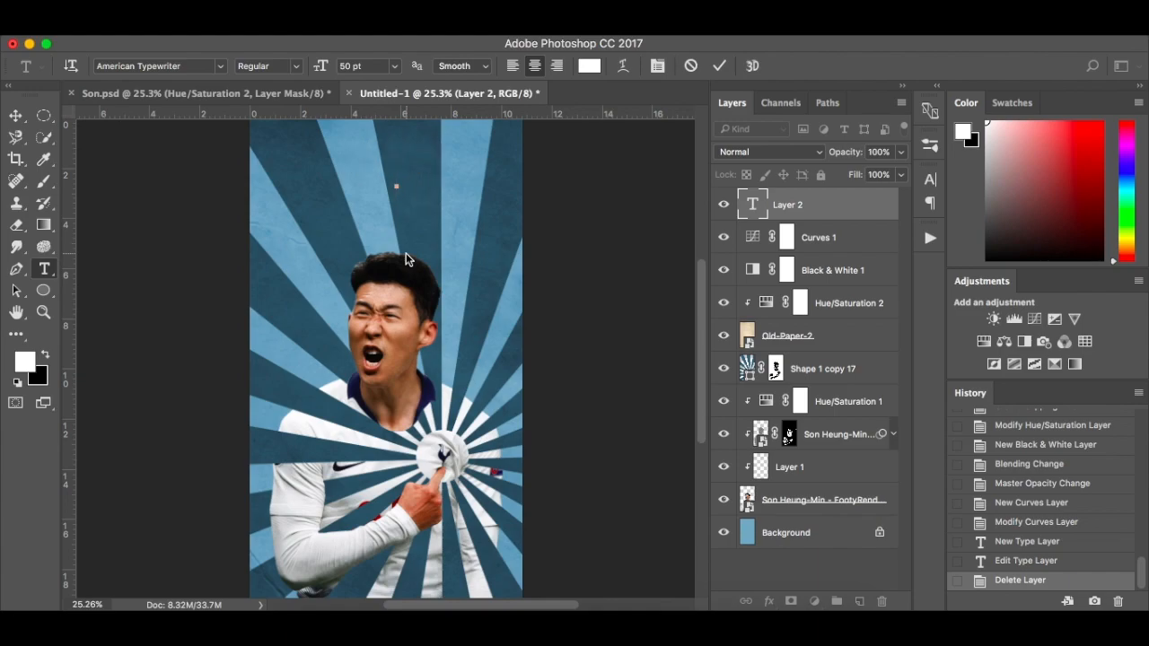
Switch the empty text layer to the Kremlin font and enter the title on two lines, "Son" above "hEUNG-MIN"
{"action": "left_click", "coordinate": [221, 74]}
{"action": "left_click", "coordinate": [174, 133]}
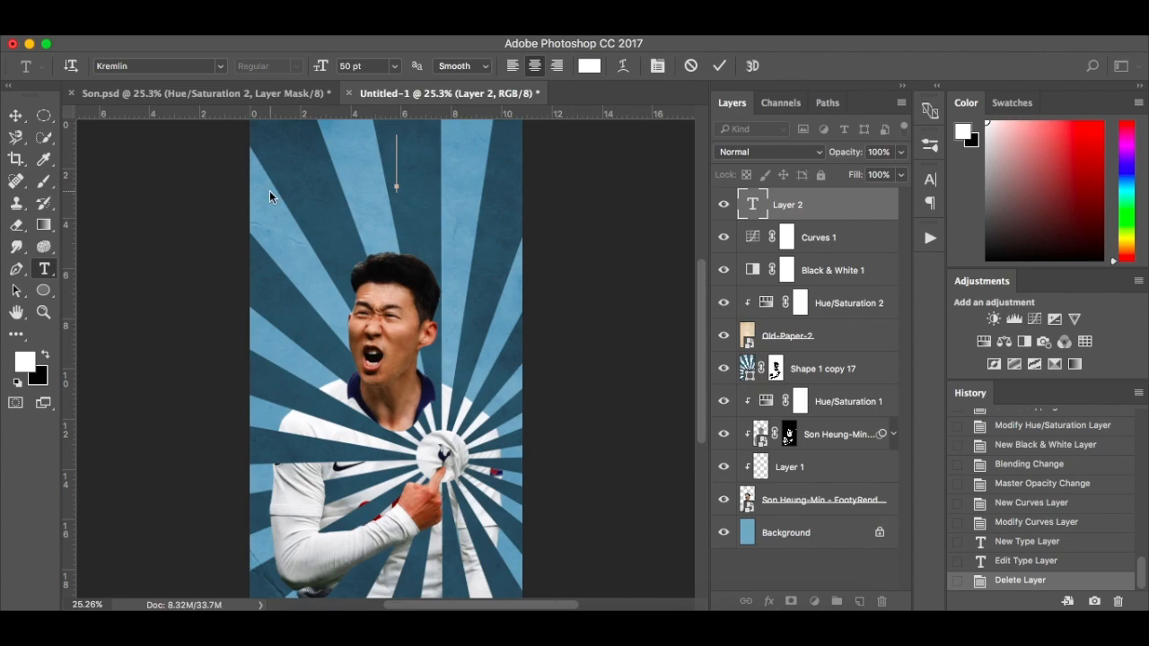
{"action": "type", "text": "SON"}
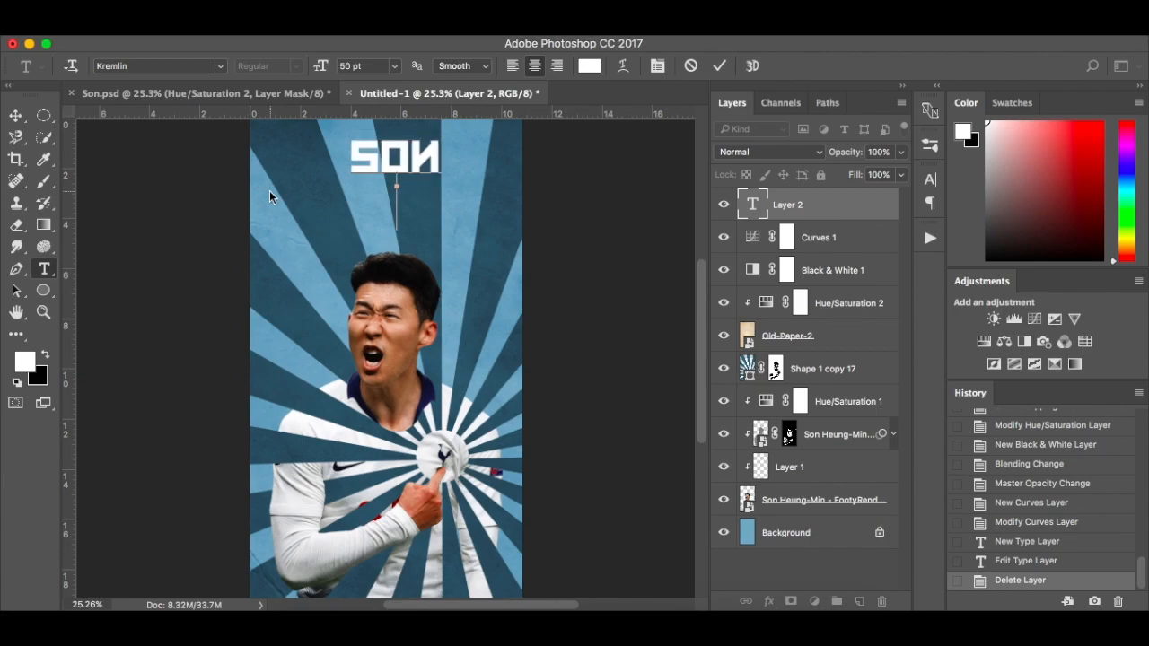
{"action": "key", "text": "Return"}
{"action": "type", "text": "HE"}
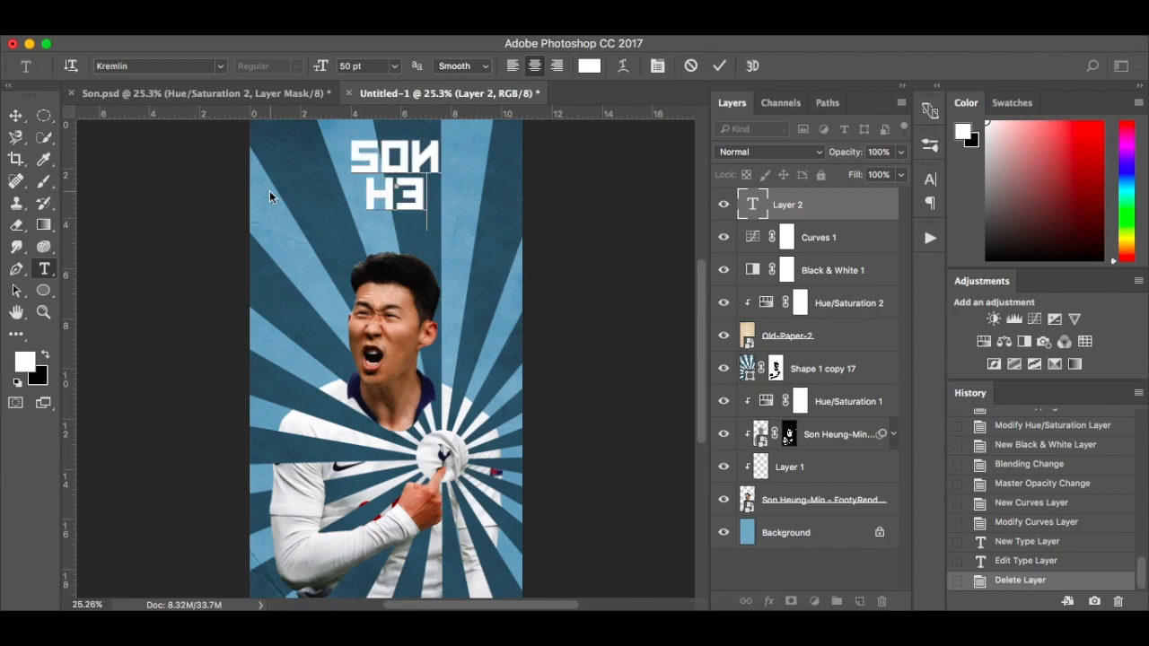
{"action": "key", "text": "BackSpace"}
{"action": "type", "text": "EUNG"}
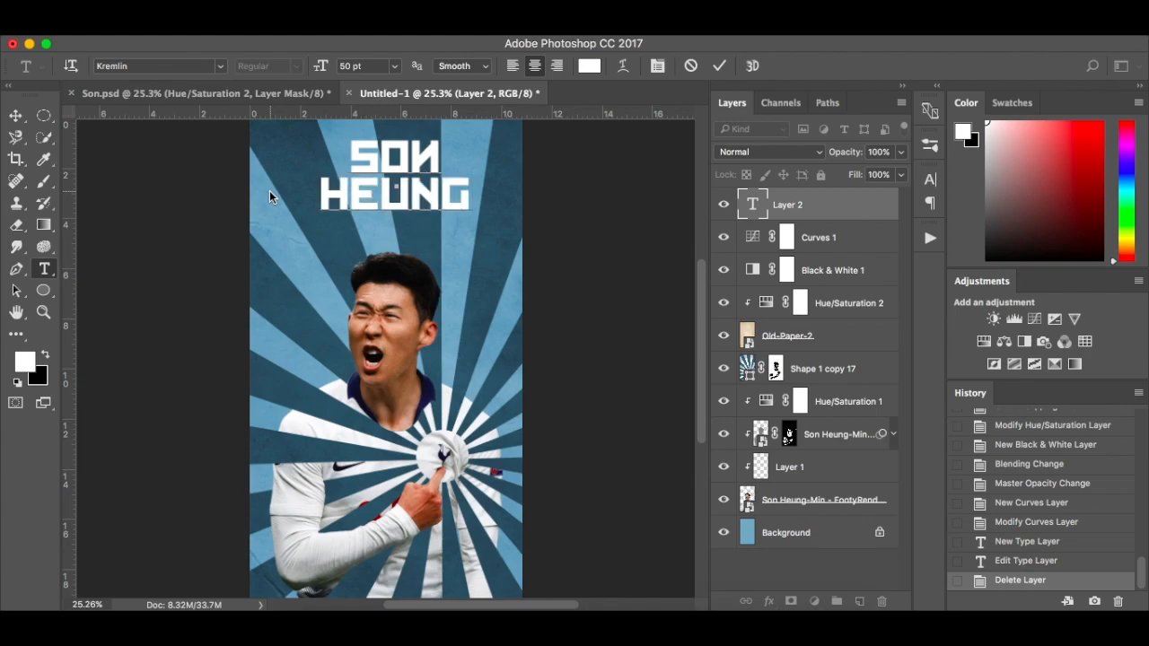
{"action": "type", "text": "-"}
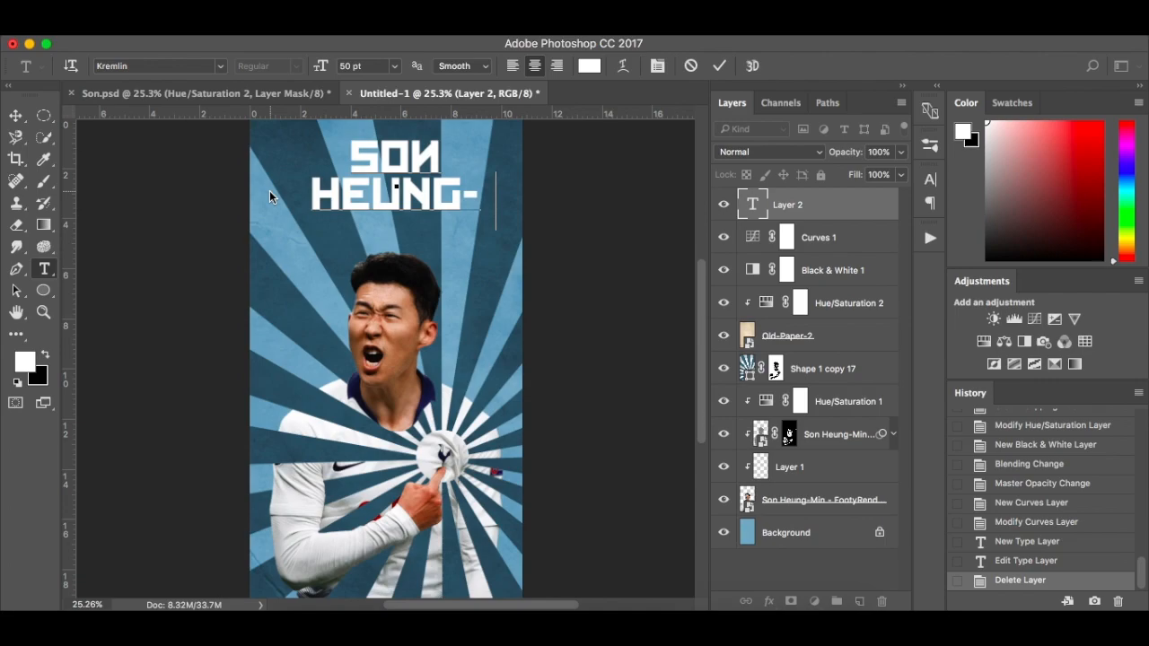
{"action": "type", "text": "MIN"}
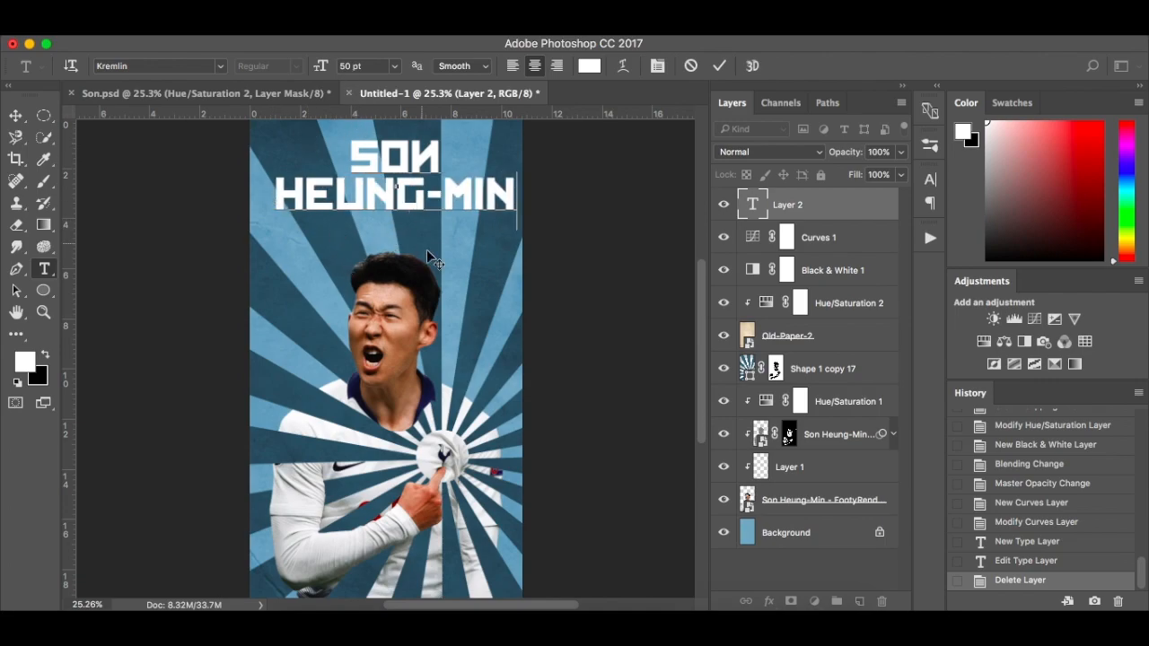
Try near-black 040404 as the text colour and undo the change
{"action": "left_click", "coordinate": [587, 70]}
{"action": "left_click", "coordinate": [654, 388]}
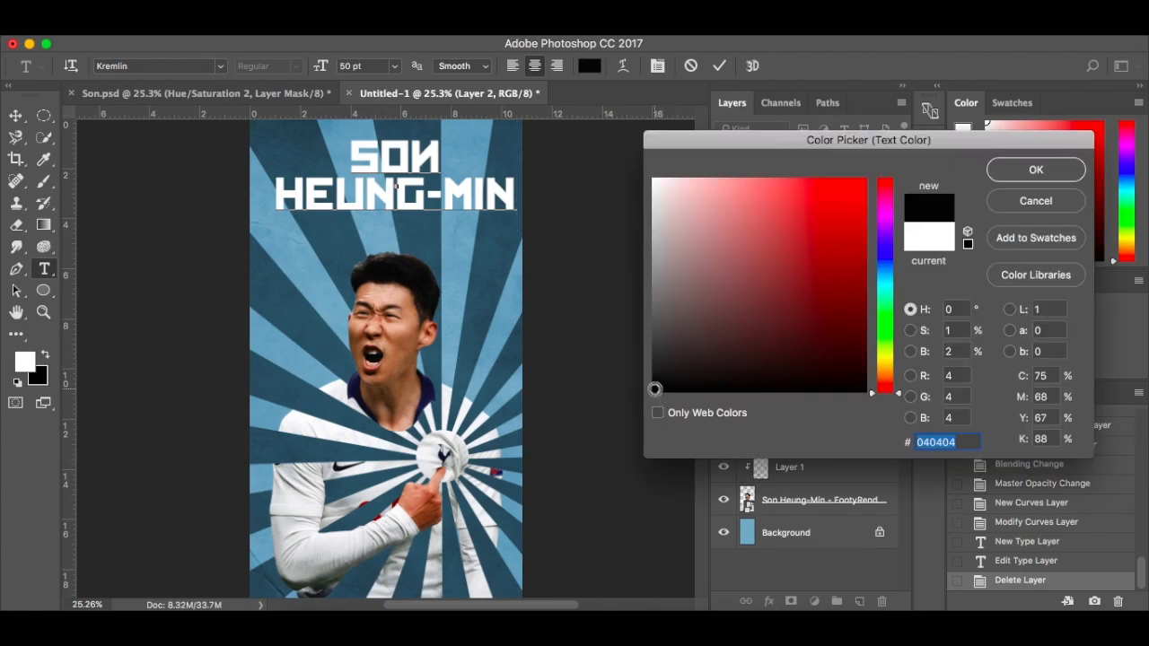
{"action": "left_click", "coordinate": [1045, 170]}
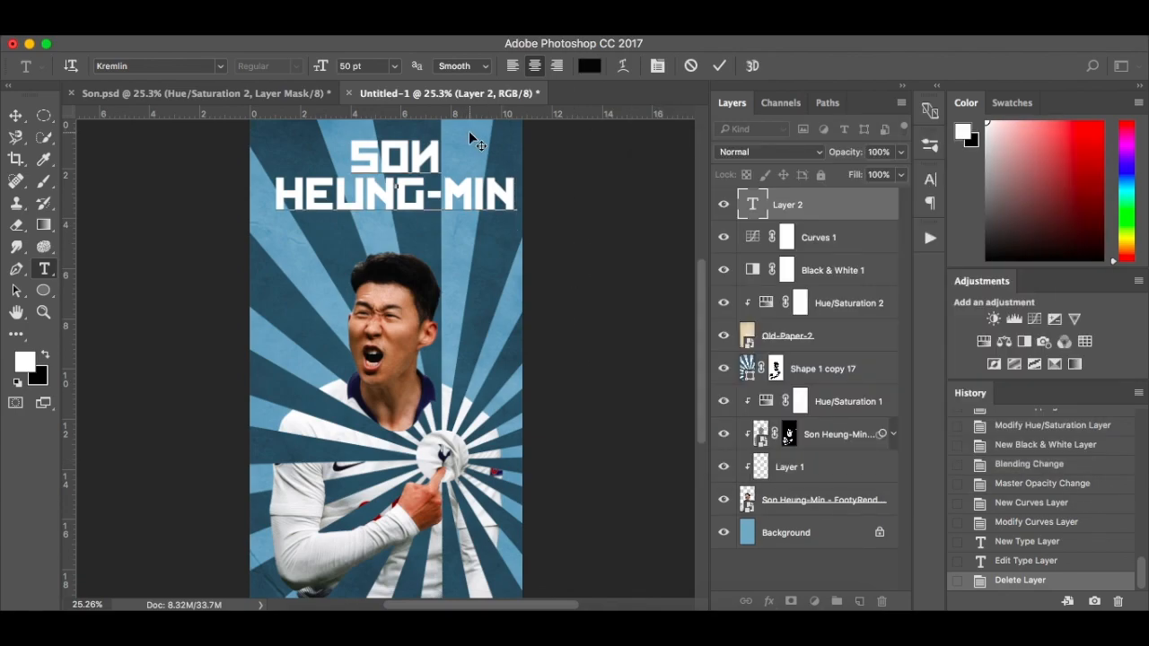
{"action": "key", "text": "ctrl+z"}
Set the title's text colour to near-black 010101 and commit the text layer
{"action": "left_click", "coordinate": [589, 66]}
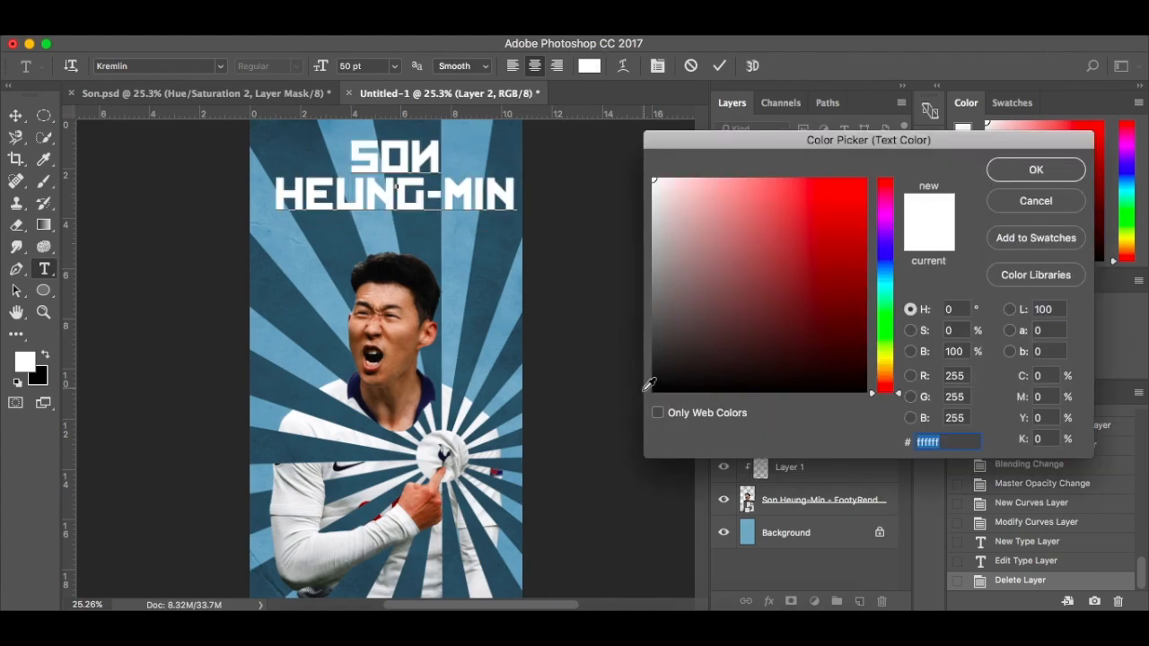
{"action": "type", "text": "000000"}
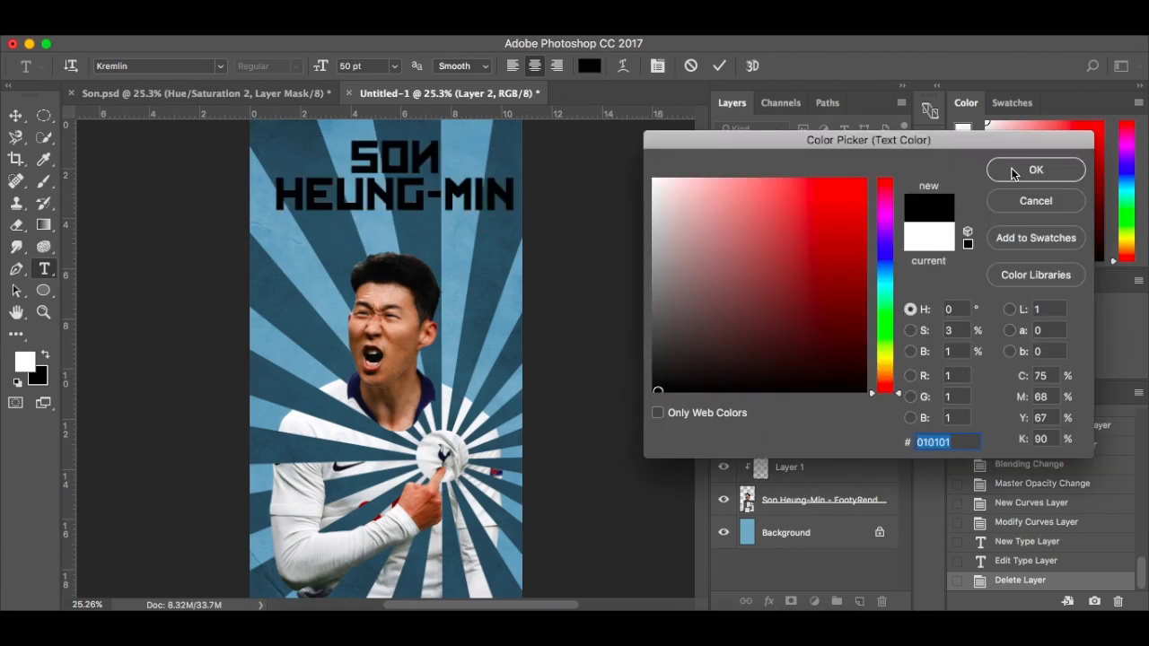
{"action": "left_click", "coordinate": [1016, 175]}
{"action": "left_click", "coordinate": [481, 191]}
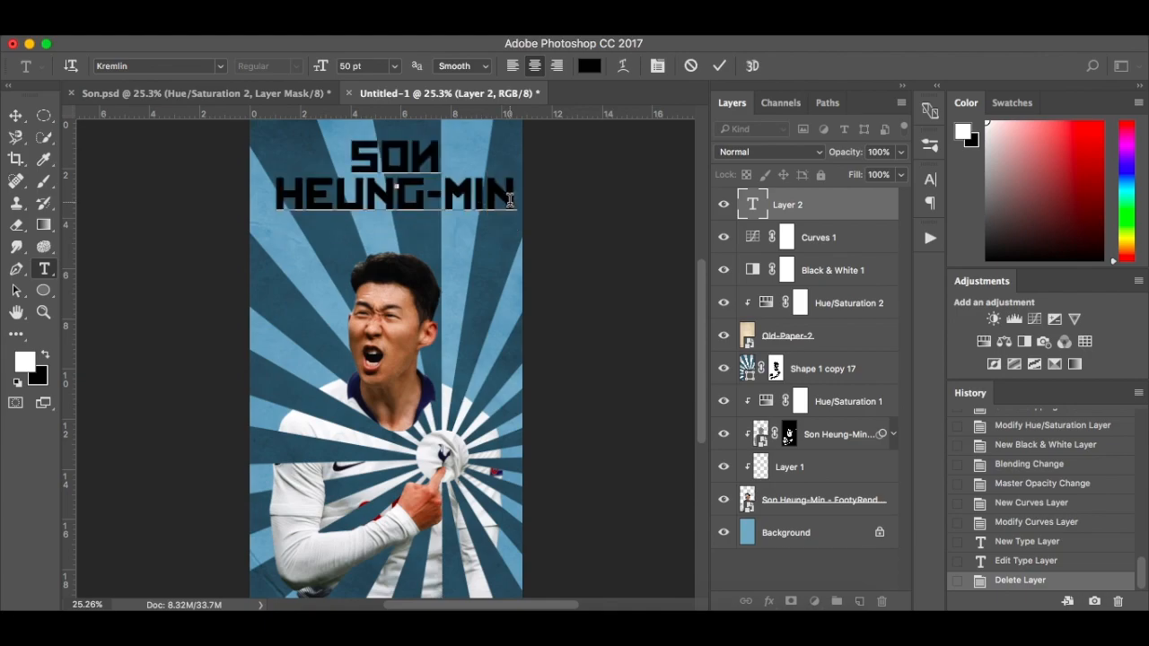
{"action": "left_click", "coordinate": [840, 209]}
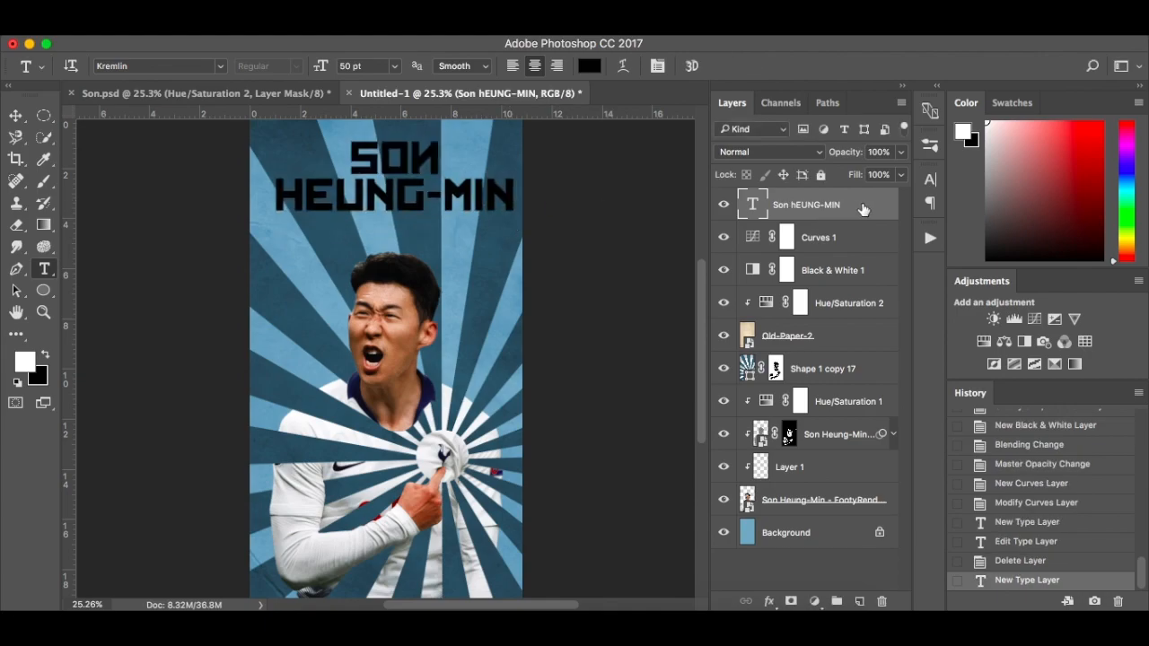
Apply a reversed radial Black, White Gradient Overlay to the title layer at low opacity and 95% scale, repositioning the gradient within the lettering
{"action": "double_click", "coordinate": [862, 209]}
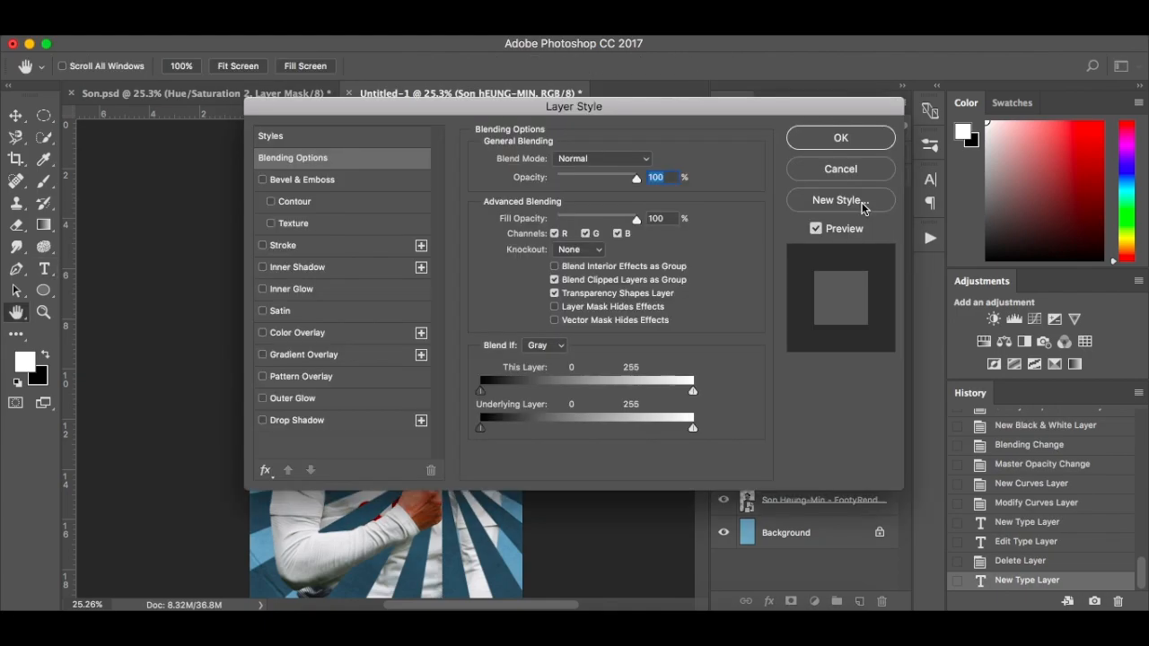
{"action": "left_click", "coordinate": [266, 355]}
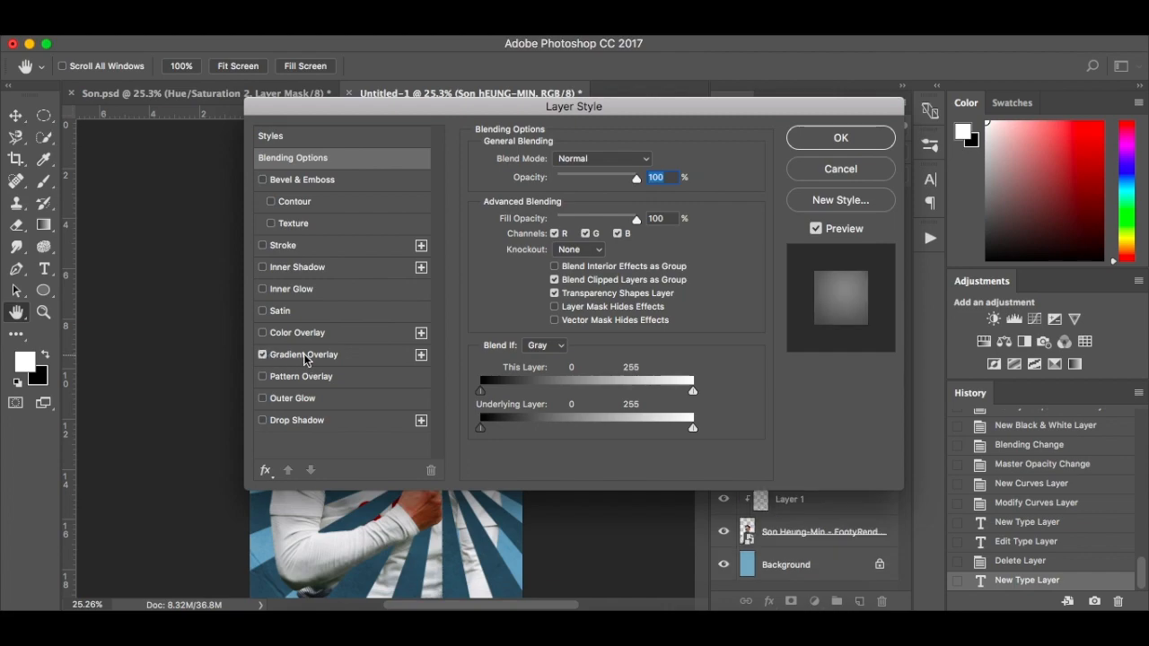
{"action": "left_click", "coordinate": [305, 356]}
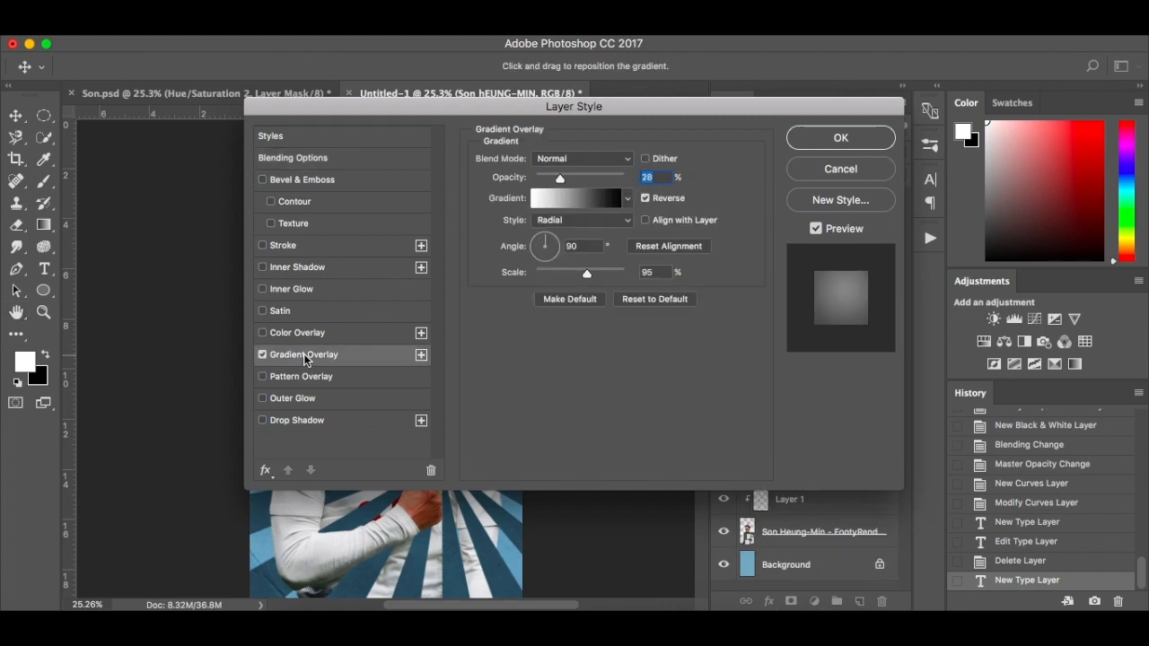
{"action": "left_click", "coordinate": [580, 199]}
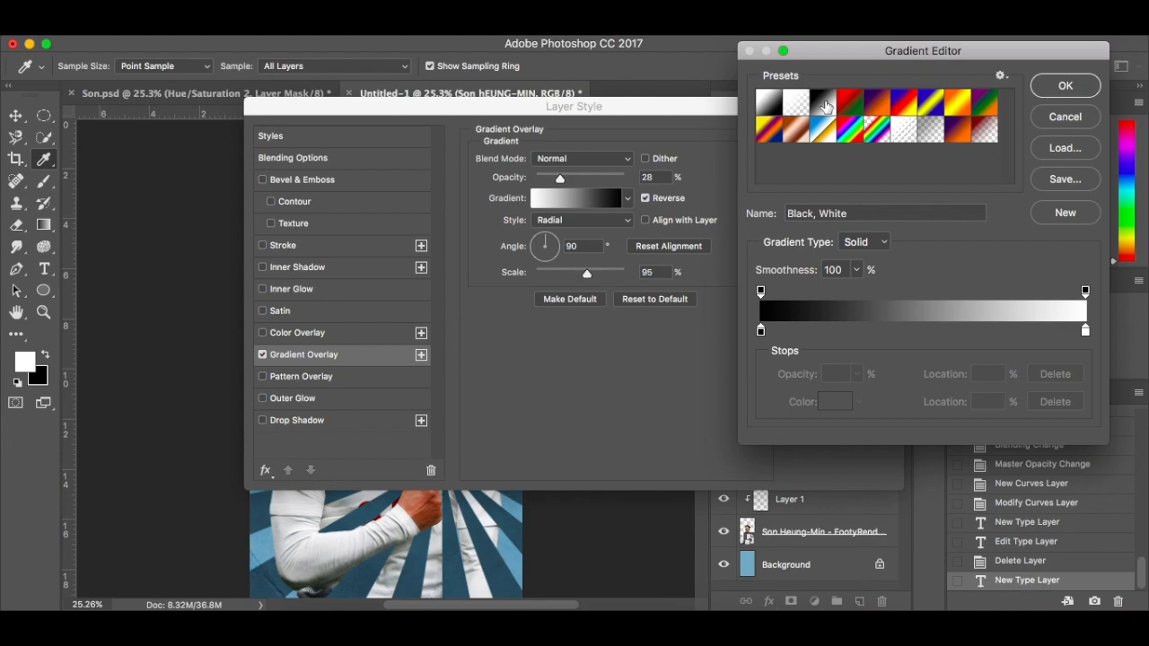
{"action": "left_click", "coordinate": [1064, 85]}
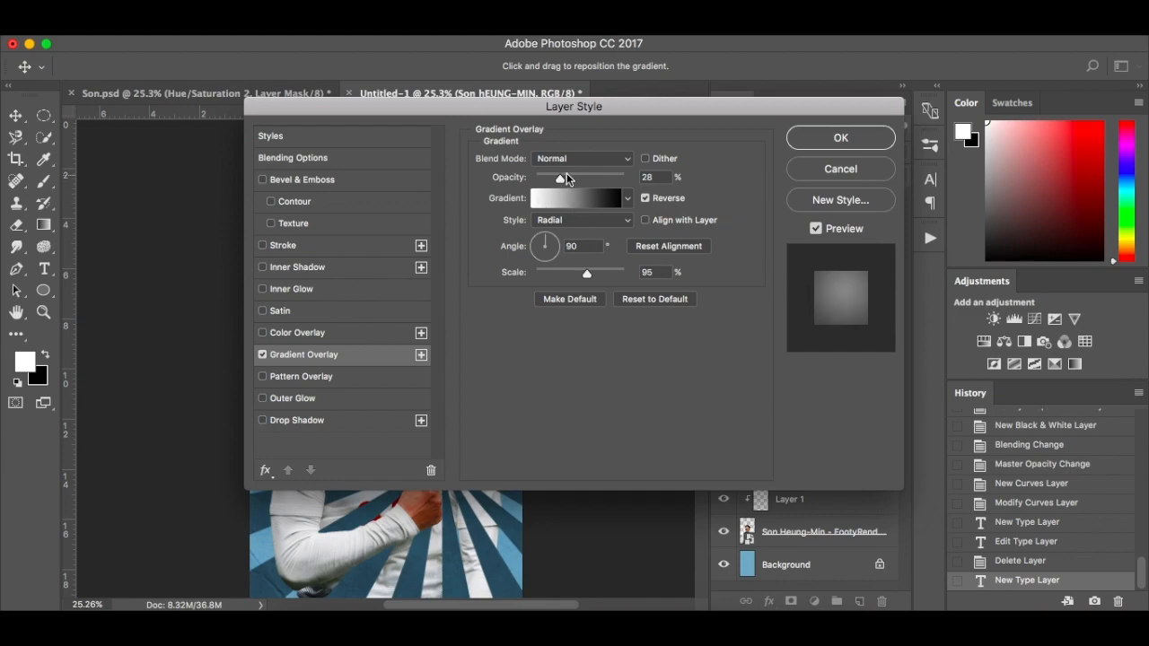
{"action": "left_click_drag", "start_coordinate": [616, 116], "coordinate": [838, 106]}
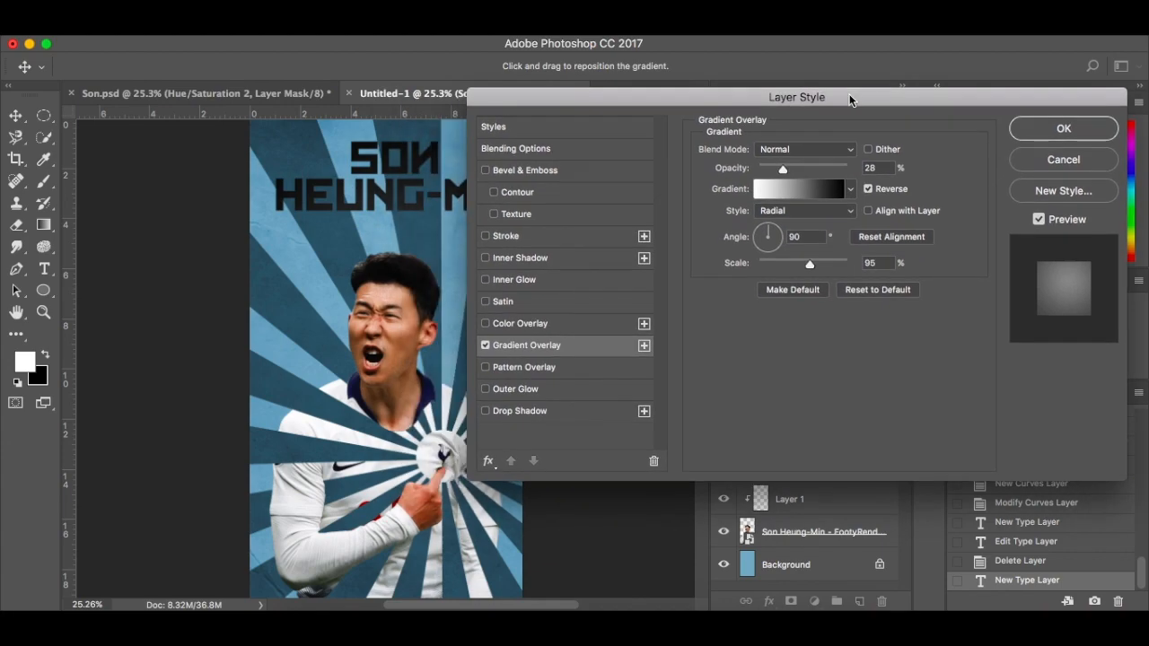
{"action": "mouse_move", "coordinate": [781, 167]}
{"action": "left_mouse_down"}
{"action": "mouse_move", "coordinate": [818, 168]}
{"action": "mouse_move", "coordinate": [785, 170]}
{"action": "left_mouse_up"}
{"action": "left_click_drag", "start_coordinate": [403, 239], "coordinate": [400, 199]}
{"action": "left_click", "coordinate": [1044, 129]}
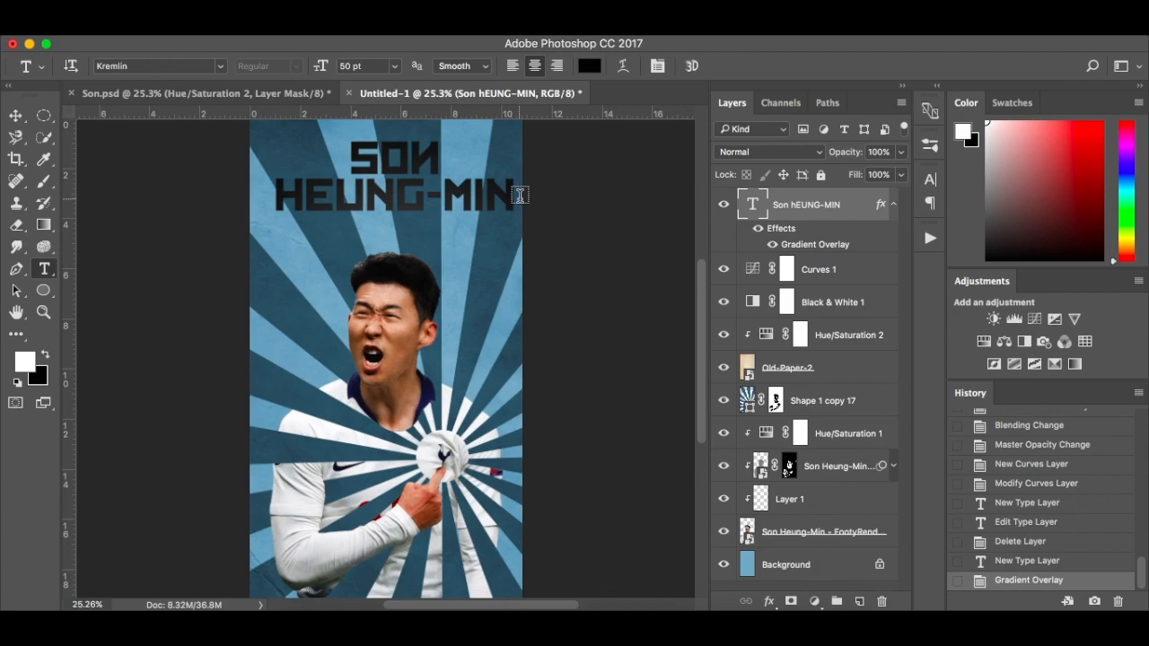
Rotate the title to about -11.75° and move it slightly so it slants upward above the player's head
{"action": "key", "text": "ctrl+t"}
{"action": "left_click_drag", "start_coordinate": [525, 225], "coordinate": [535, 197]}
{"action": "left_click_drag", "start_coordinate": [458, 205], "coordinate": [436, 216]}
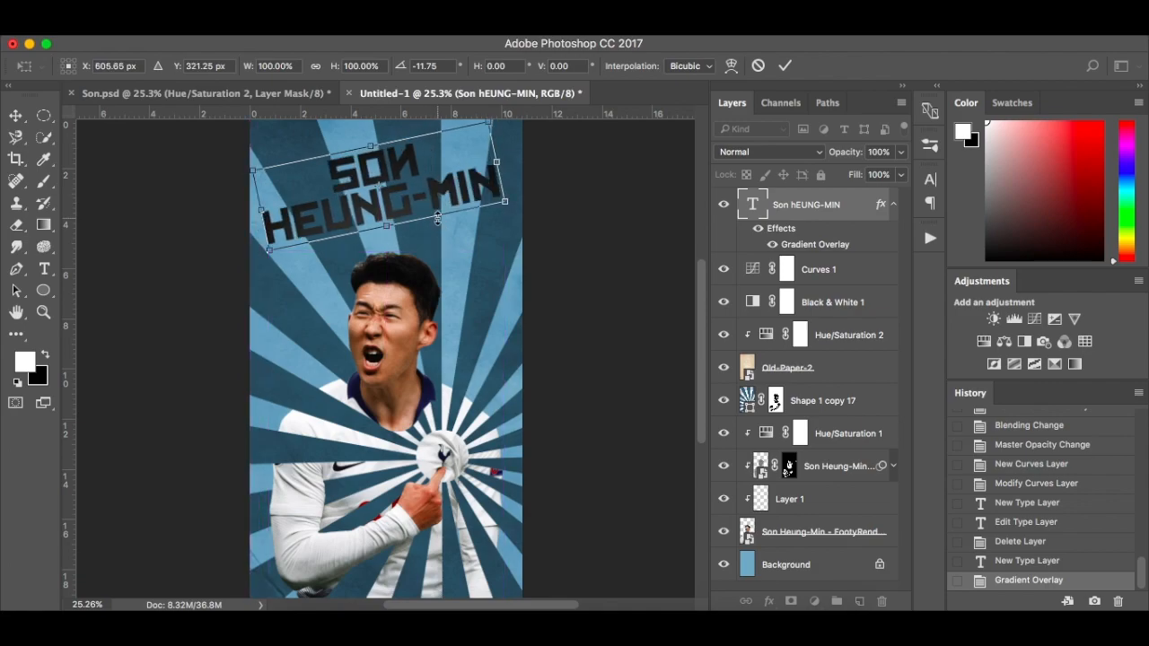
{"action": "key", "text": "Return"}
Move the title layer directly beneath Old-Paper-2 and shift the title slightly right to X 633.36 px
{"action": "left_click_drag", "start_coordinate": [858, 216], "coordinate": [859, 389]}
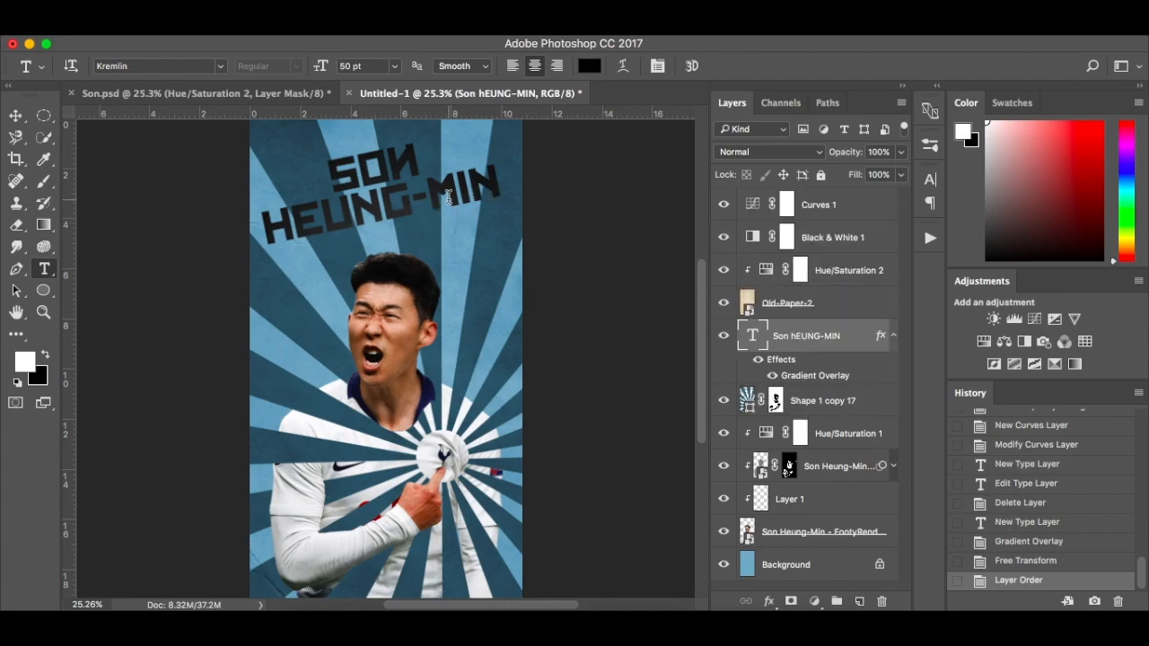
{"action": "key", "text": "ctrl+t"}
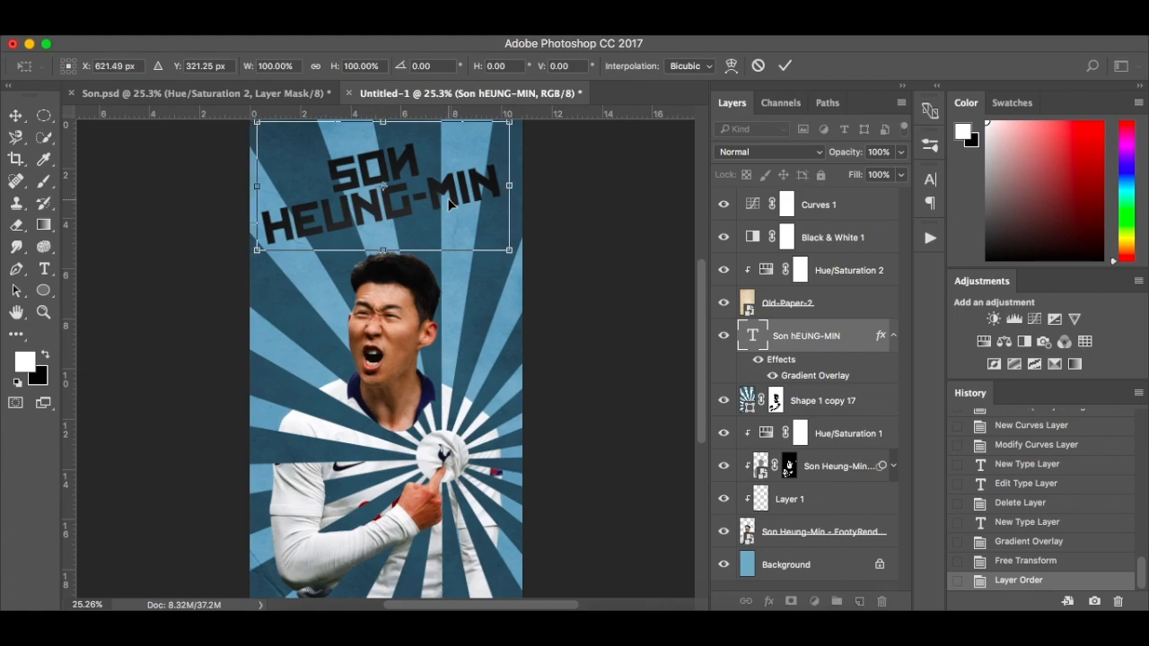
{"action": "key", "text": "Right"}
{"action": "key", "text": "Right"}
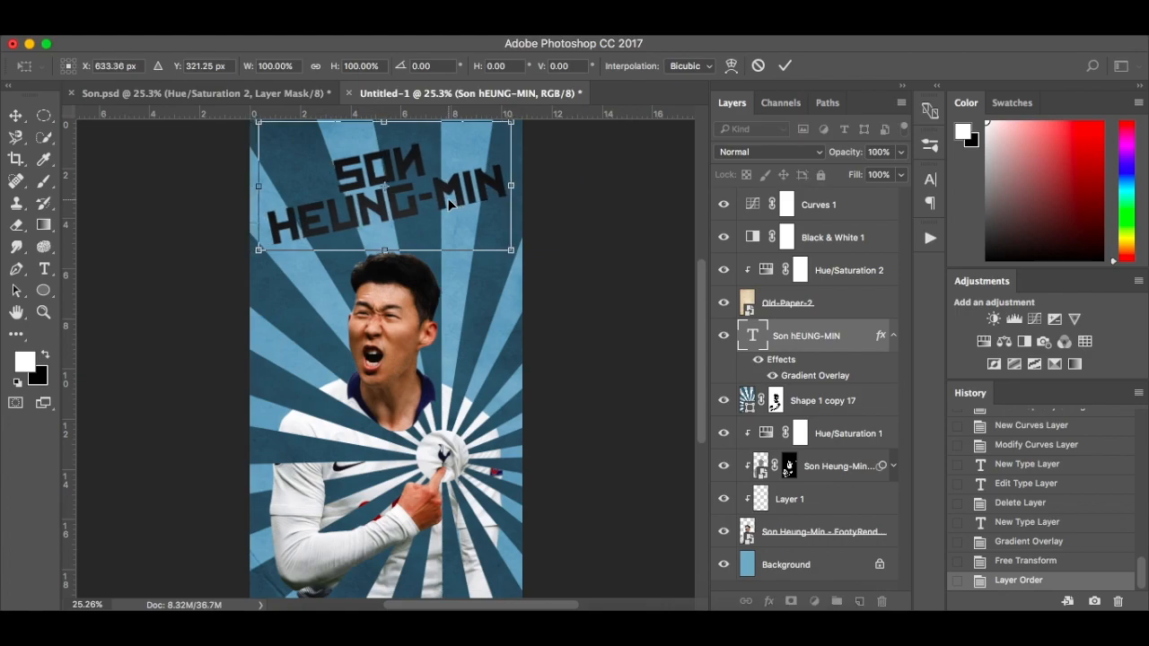
{"action": "key", "text": "Return"}
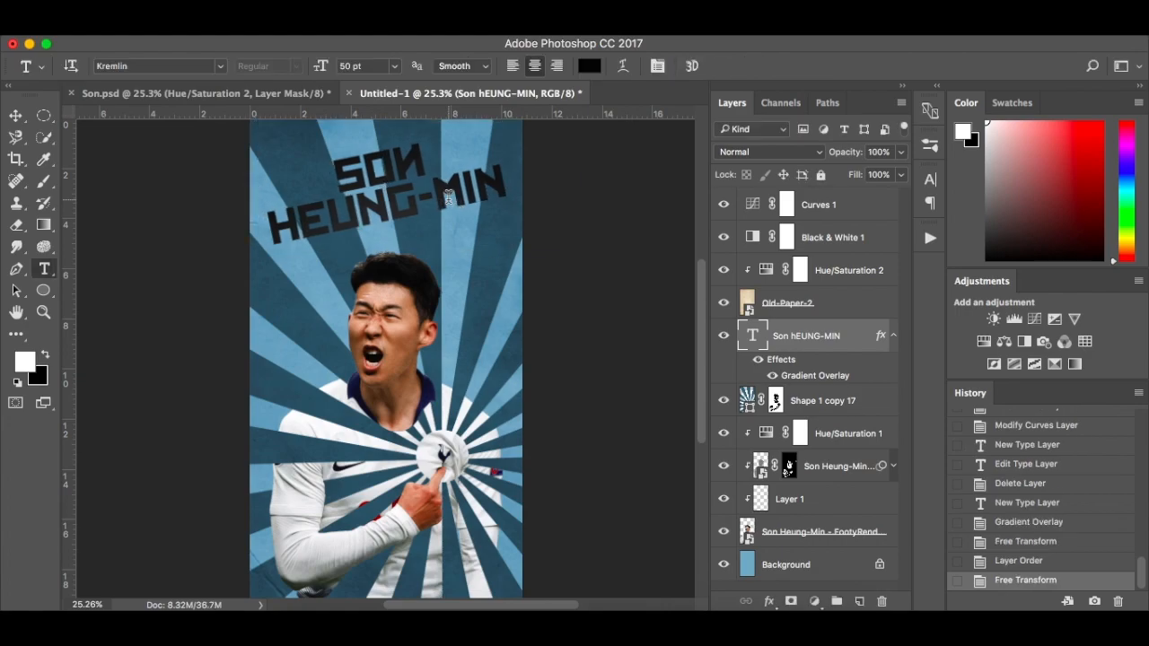